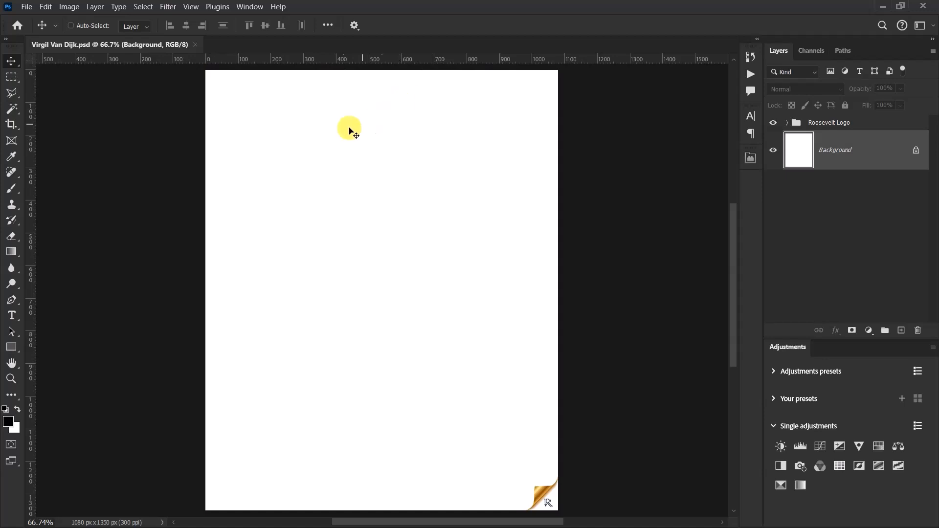
Create a guide layout with one column, one row and 100 px left and right margins, with 0 px top and bottom
click(199, 9)
mouse_move(254, 313)
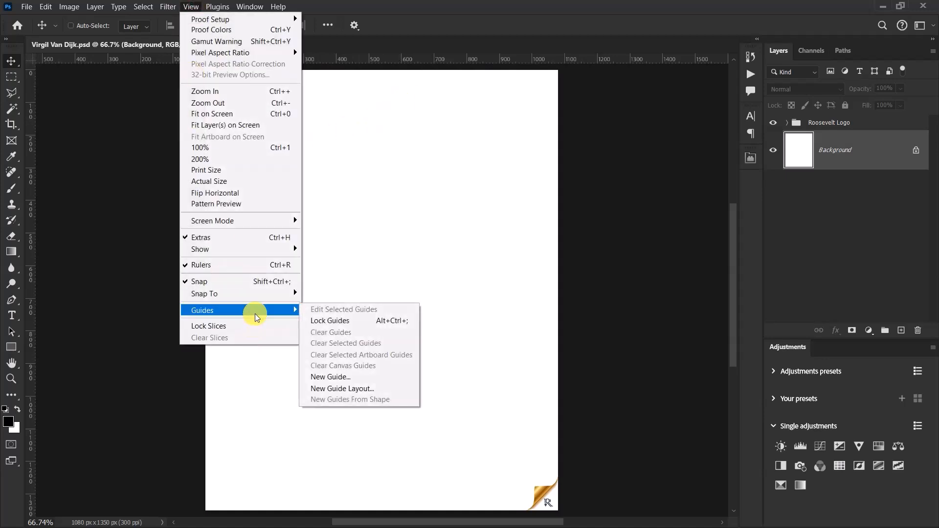
click(324, 389)
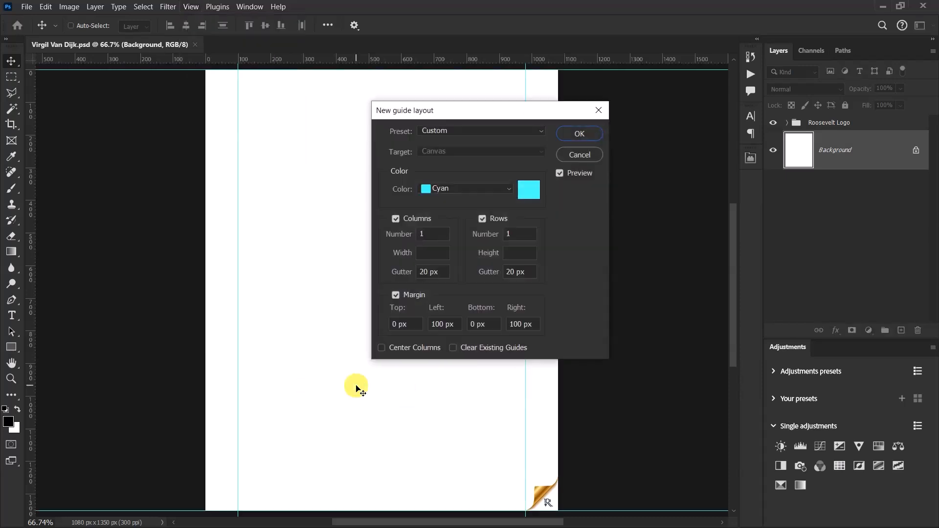
click(459, 325)
click(537, 325)
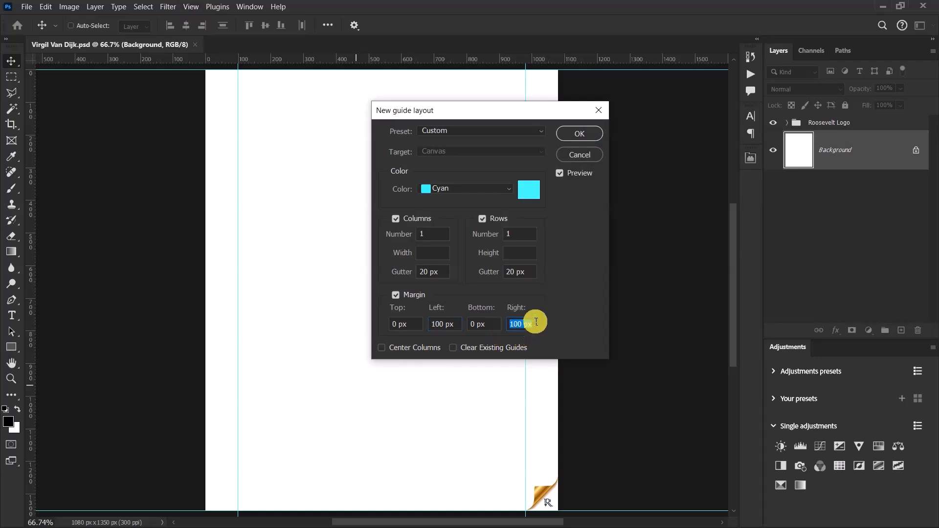
click(580, 135)
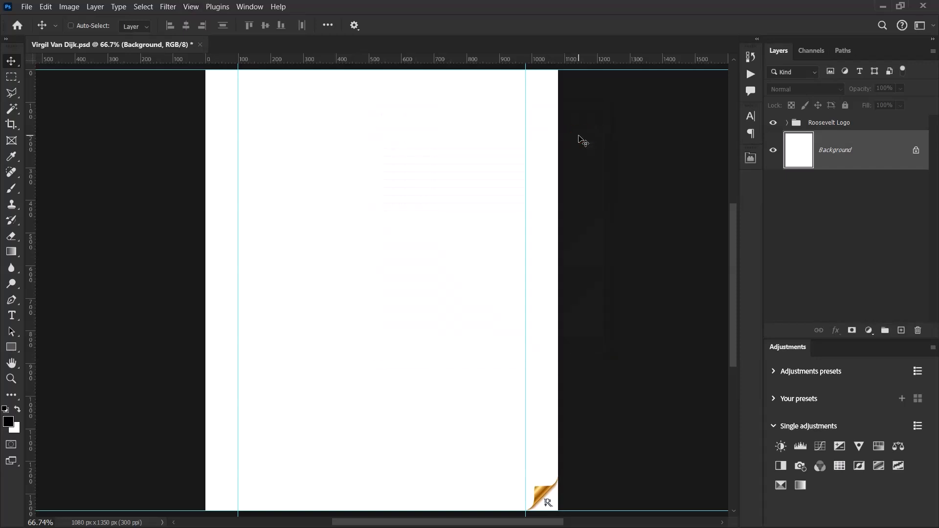
Add a Solid Color fill layer above the Background using the hex colour 9f121c
drag(860, 340, 861, 363)
click(869, 355)
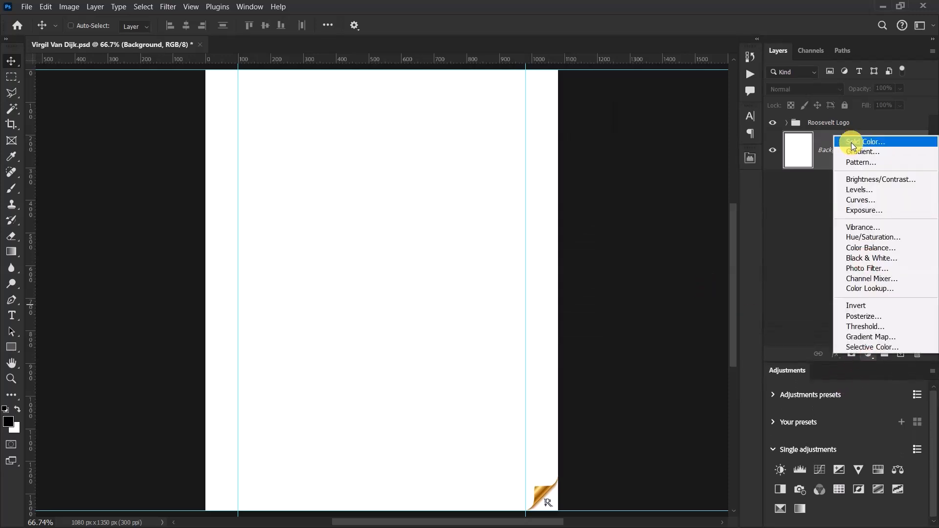
click(854, 142)
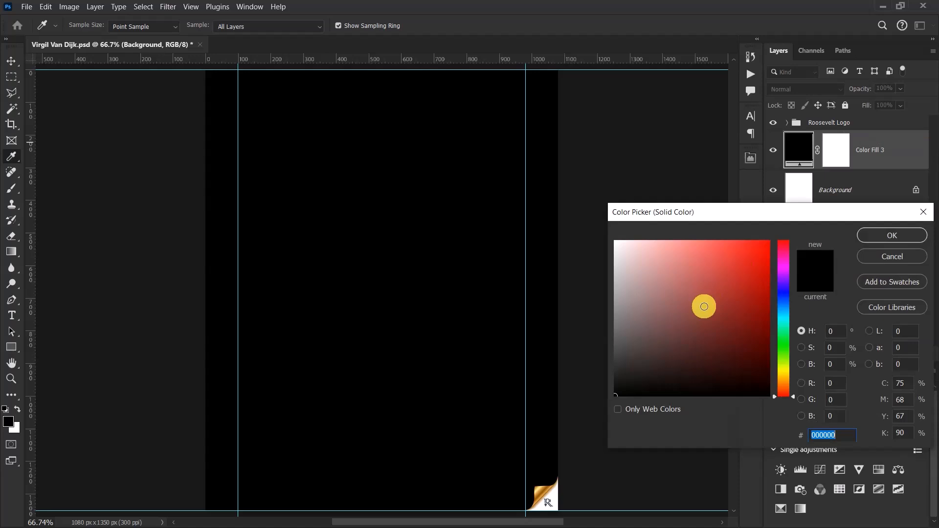
text(9)
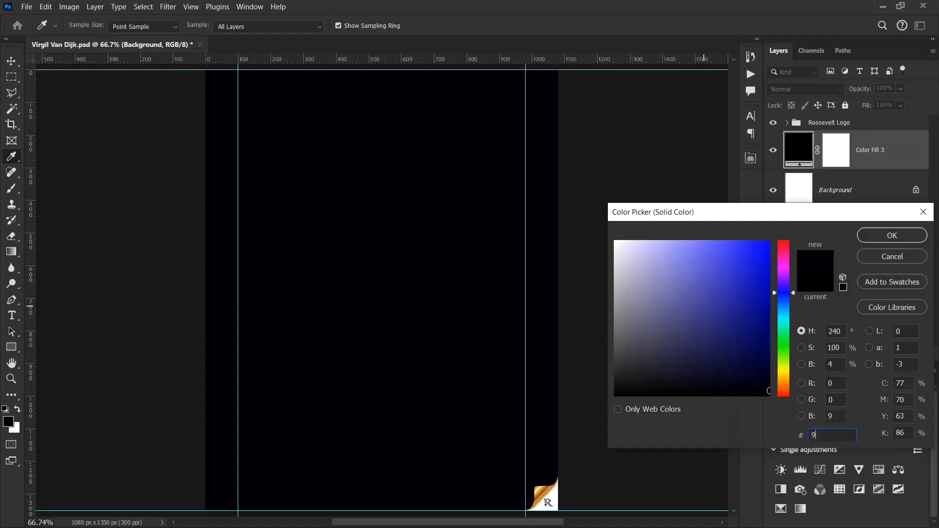
text(f121c)
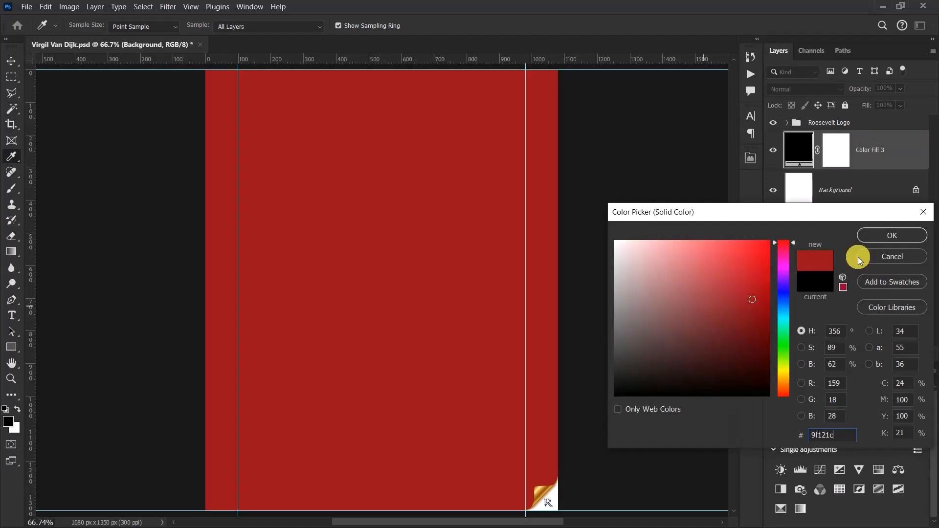
click(873, 236)
Switch to the Virgil Van Dijk folder and place the Red space lightning wallpaper image in the poster document
key(alt+Tab)
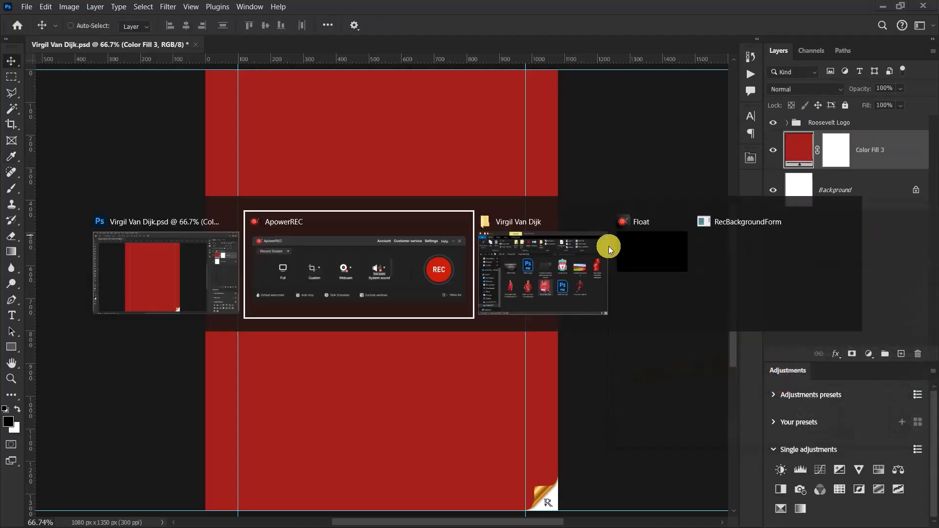
click(535, 265)
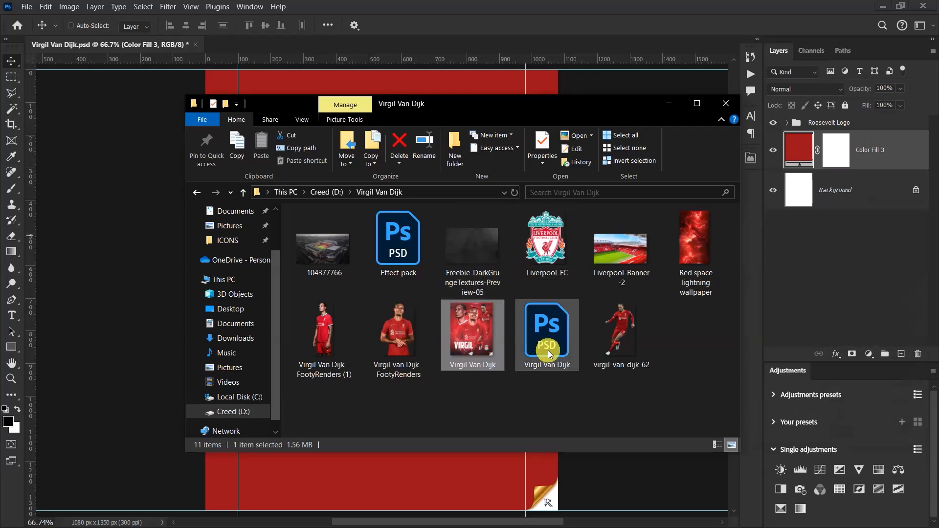
drag(695, 242, 98, 233)
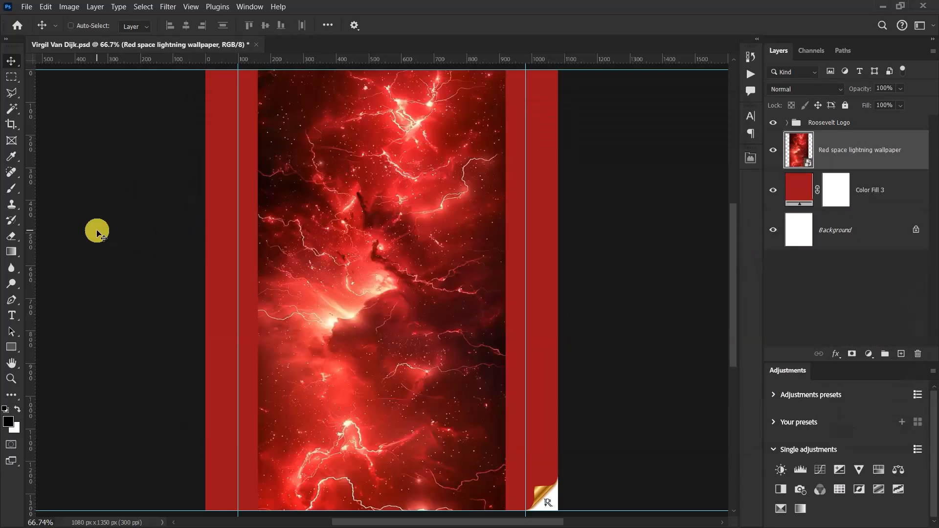
Enlarge the lightning wallpaper to 35.22% so it fills the canvas width, and set its blend mode to Screen
drag(506, 292, 557, 291)
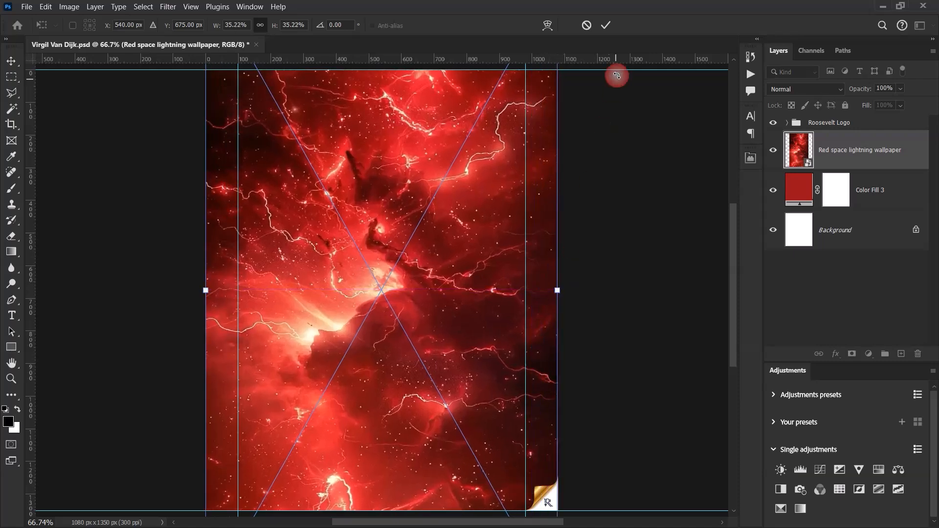
click(606, 25)
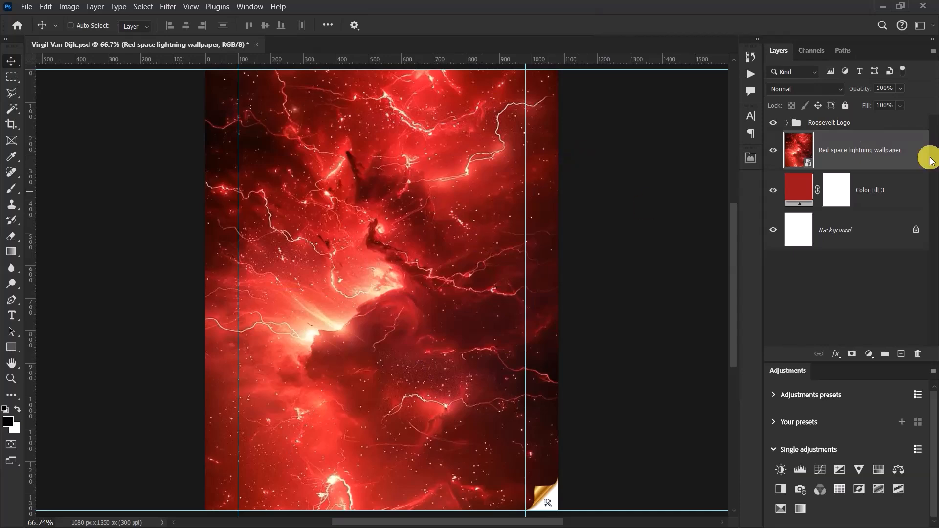
click(829, 87)
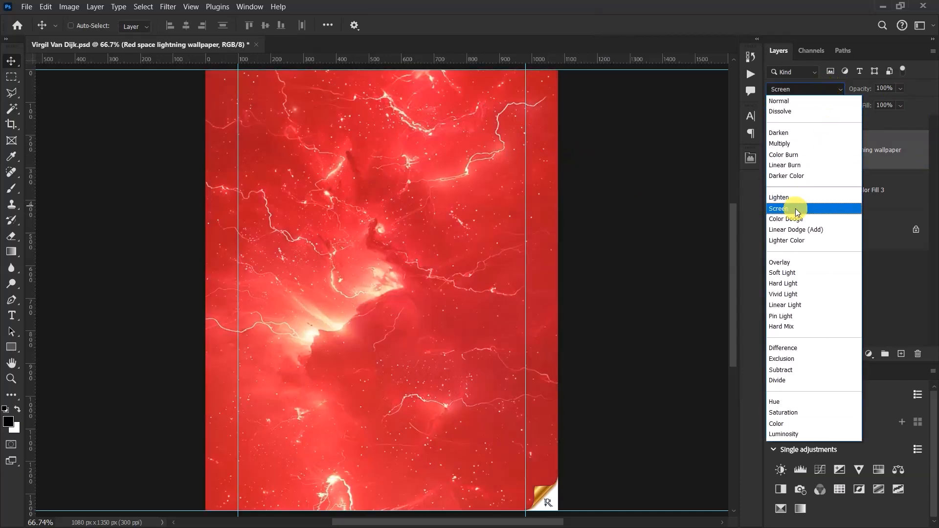
click(798, 211)
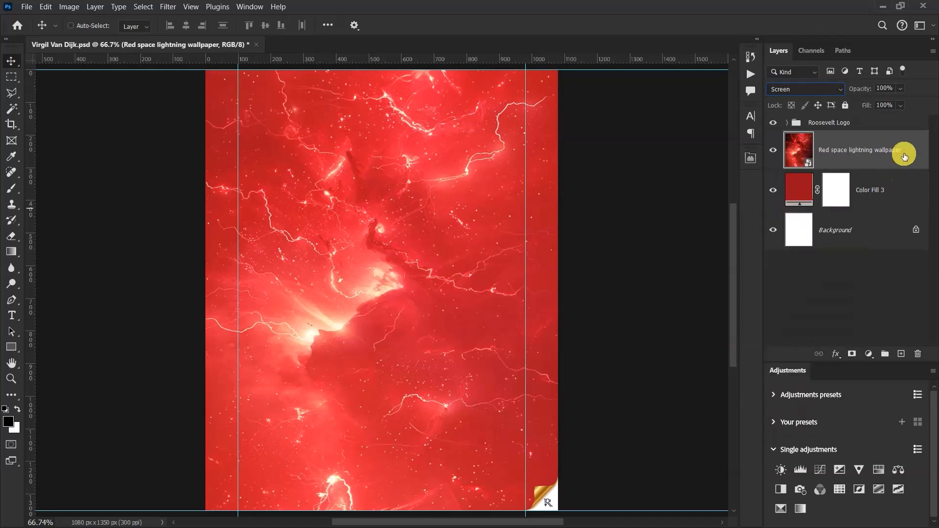
Place the aerial stadium image 104377766 from the project folder, scaled to 29.34%, over the lower half of the canvas
key(alt+Tab)
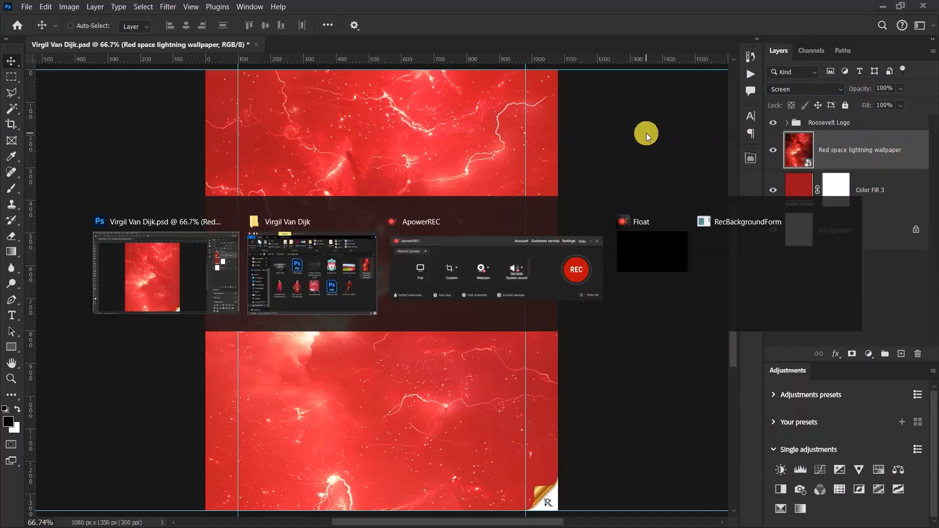
drag(324, 247, 136, 237)
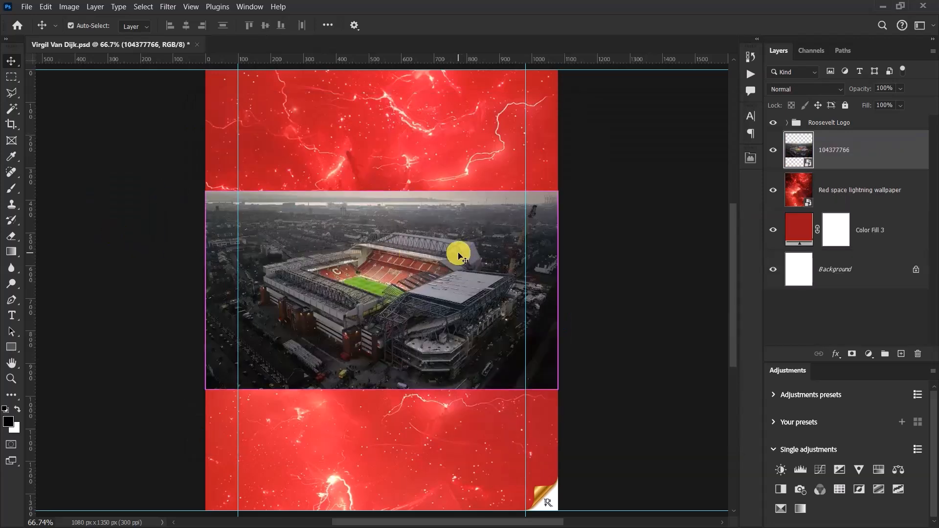
key(ctrl+t)
drag(558, 290, 639, 275)
scroll(446, 245, down, 2)
drag(440, 253, 459, 374)
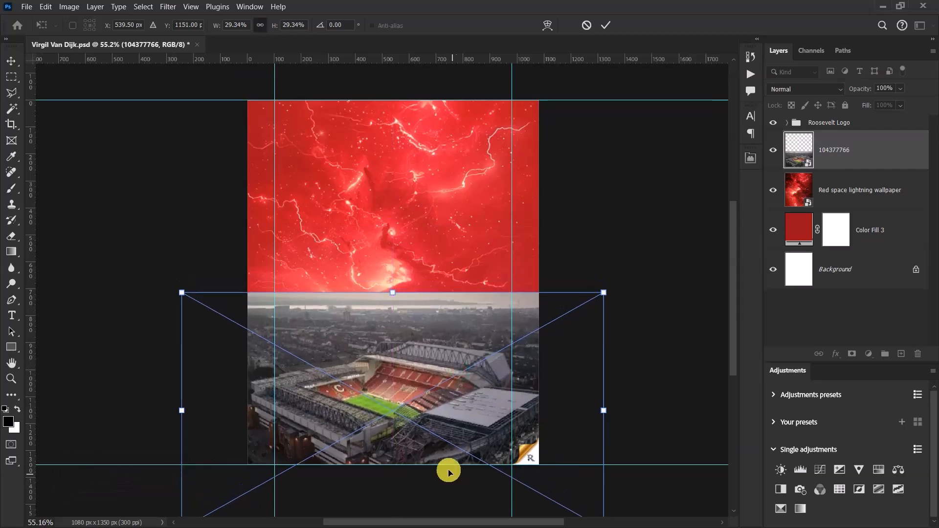
scroll(451, 478, up, 2)
scroll(423, 464, up, 1)
drag(443, 422, 450, 344)
click(605, 26)
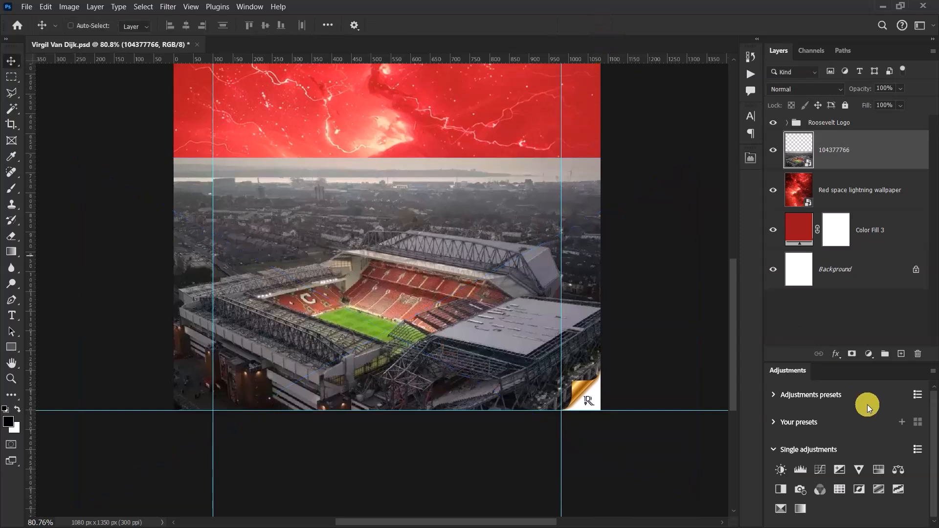
Mask the aerial stadium layer with a vertical black-to-white linear gradient that fades its upper part into the lightning background
click(853, 353)
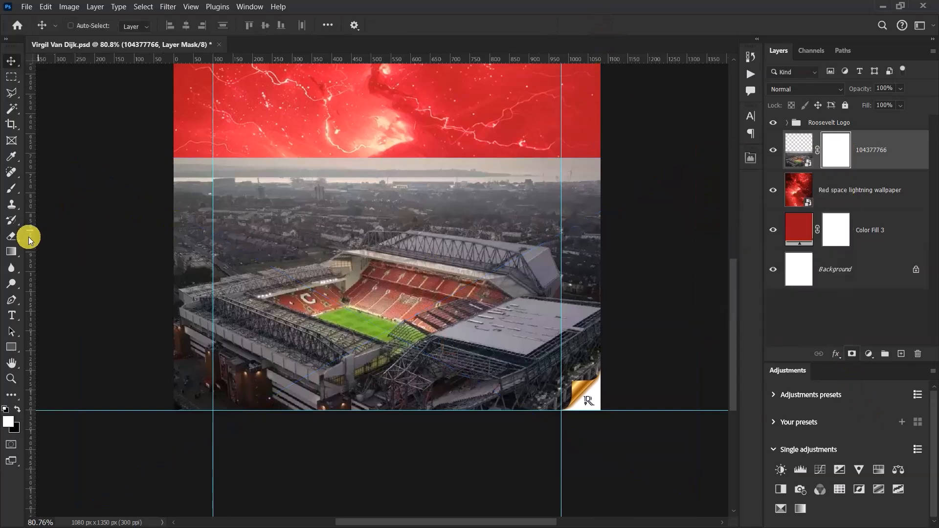
click(12, 252)
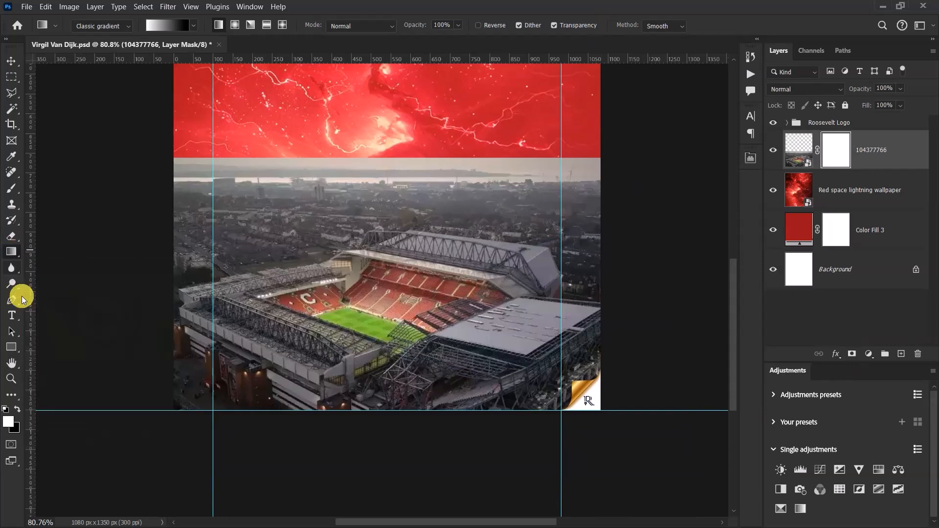
click(18, 410)
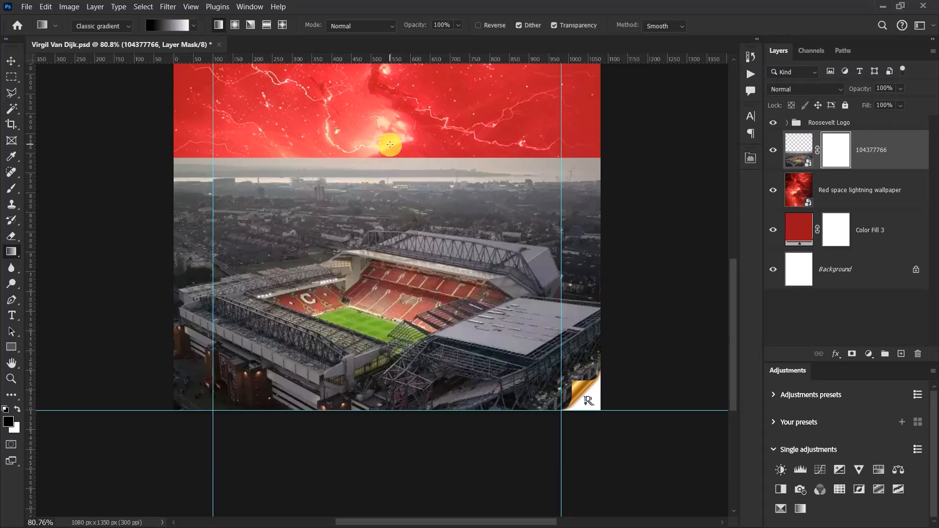
drag(423, 336, 424, 337)
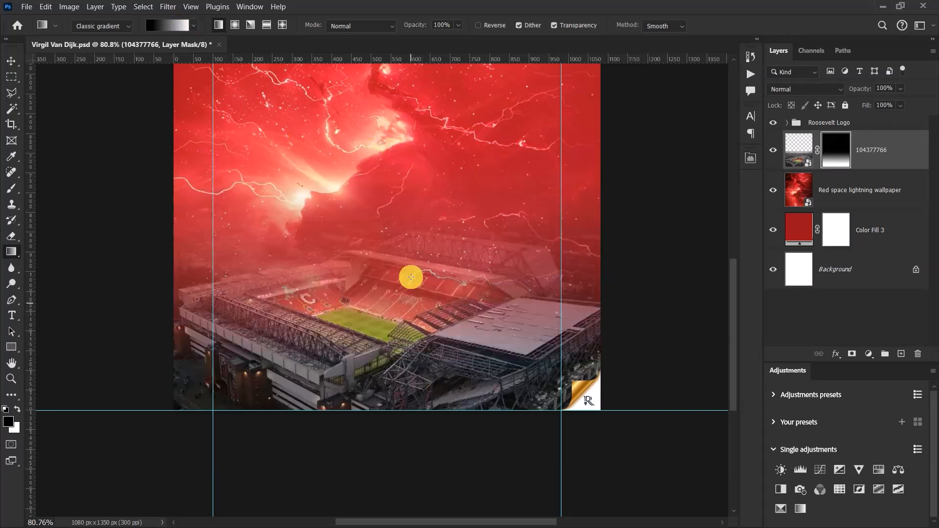
click(10, 61)
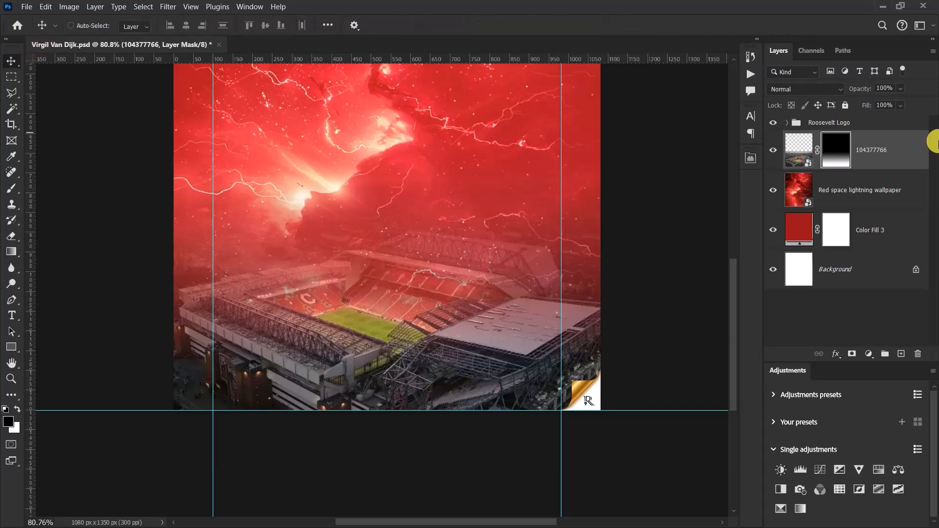
Set the masked aerial stadium layer's blend mode to Multiply
click(805, 89)
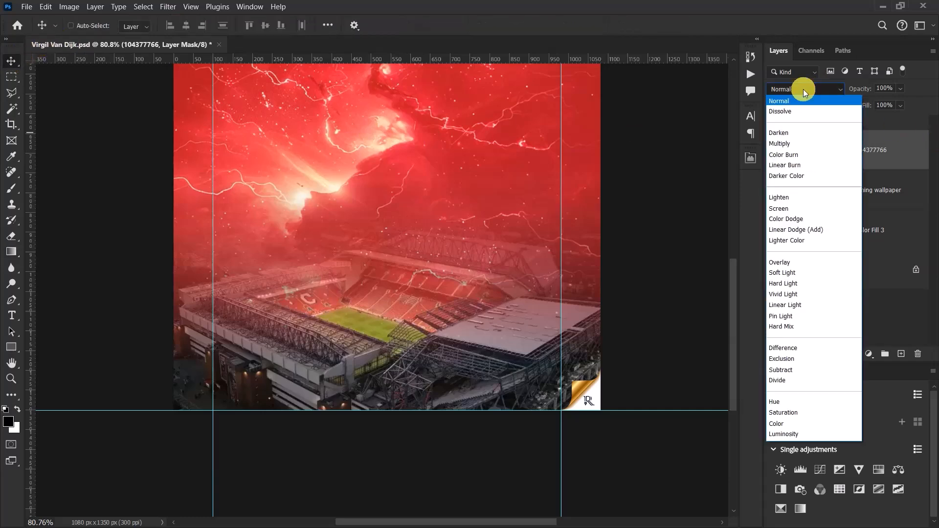
click(800, 143)
click(447, 244)
key(ctrl+minus)
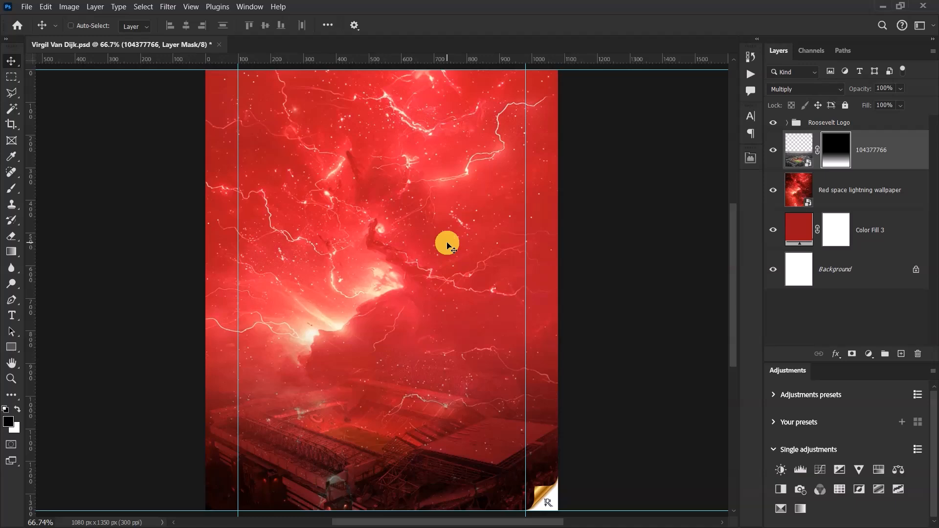
click(466, 195)
Place the Liverpool-Banner-2 image from the project folder and align it with the top edge of the canvas
key(alt+Tab)
drag(632, 248, 109, 184)
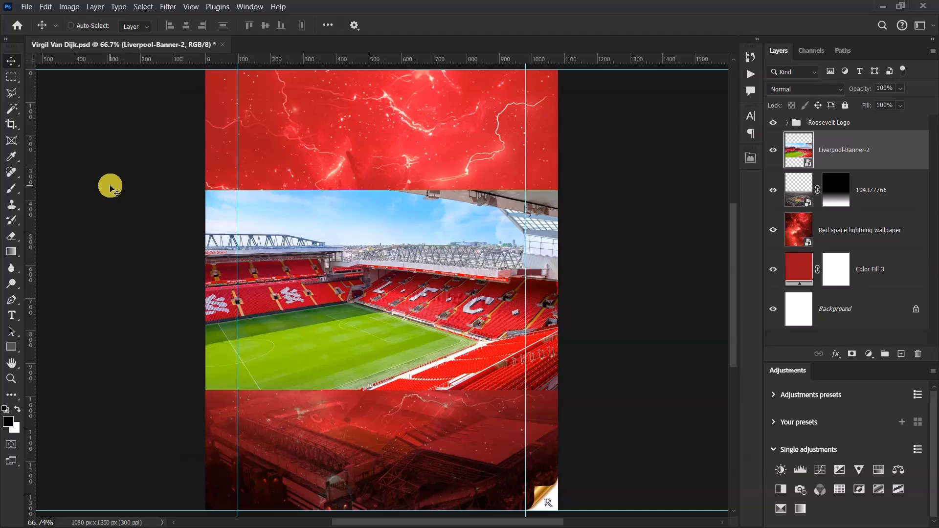
key(ctrl)
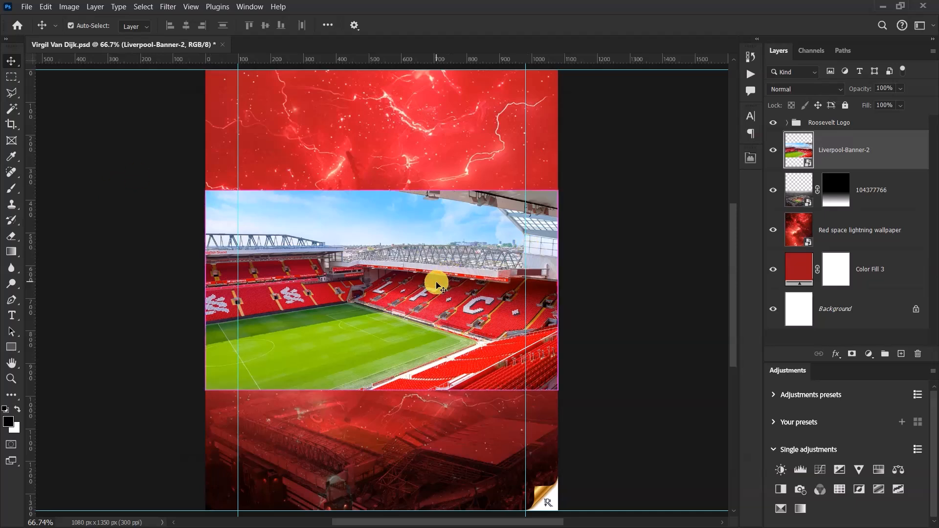
drag(409, 311, 429, 188)
Scale the Liverpool-Banner-2 image to 26.28% and shift it upward so most of its sky lies above the canvas
key(ctrl+t)
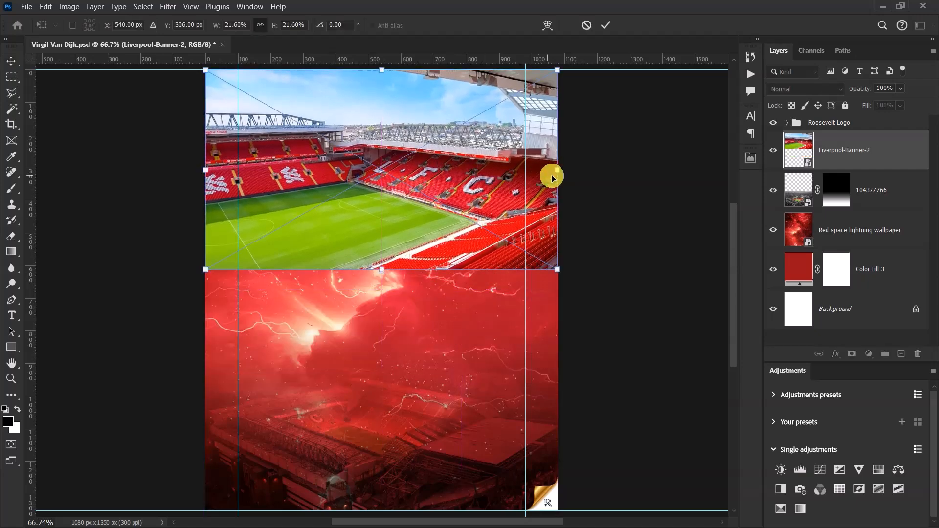
drag(564, 272, 634, 318)
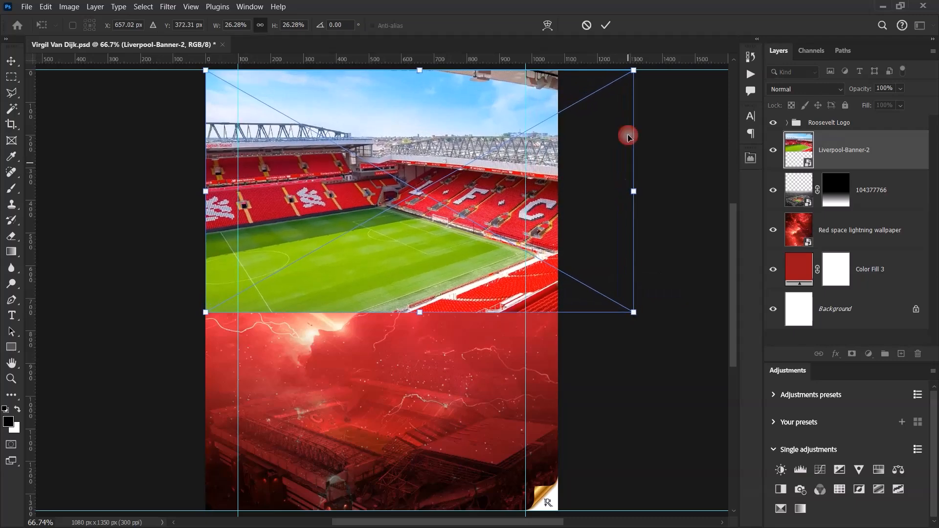
scroll(404, 280, down, 4)
scroll(376, 179, up, 5)
scroll(372, 131, up, 2)
drag(425, 314, 438, 241)
click(438, 242)
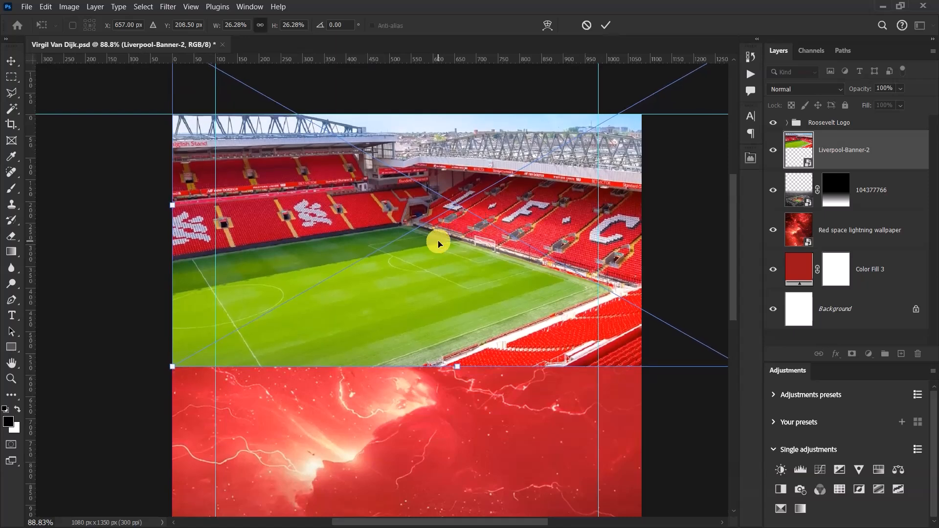
key(Return)
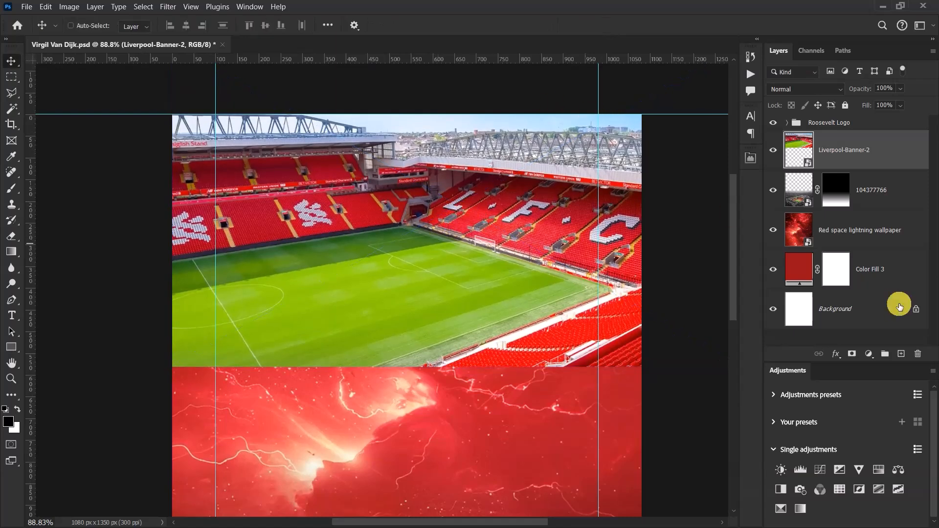
Mask the Liverpool-Banner-2 layer with a black-to-white gradient drawn upward from its bottom edge to fade out the pitch
click(852, 354)
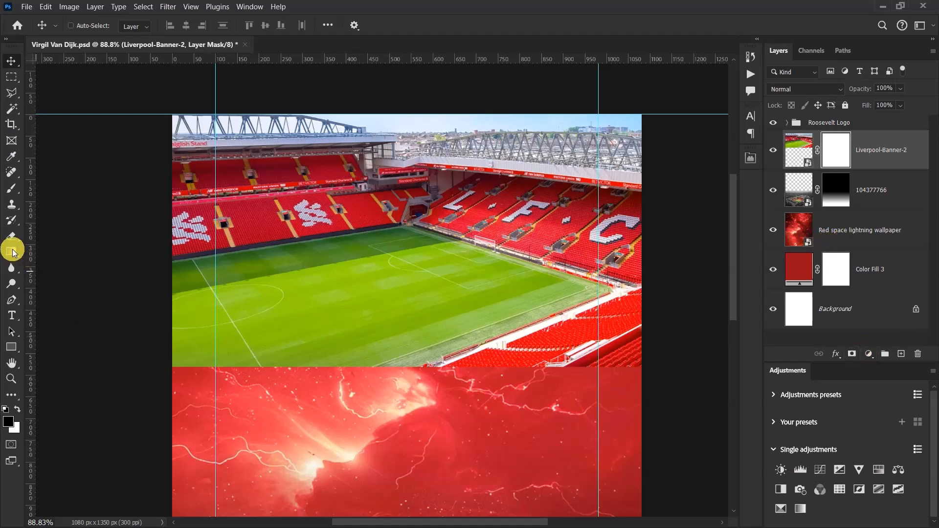
click(18, 254)
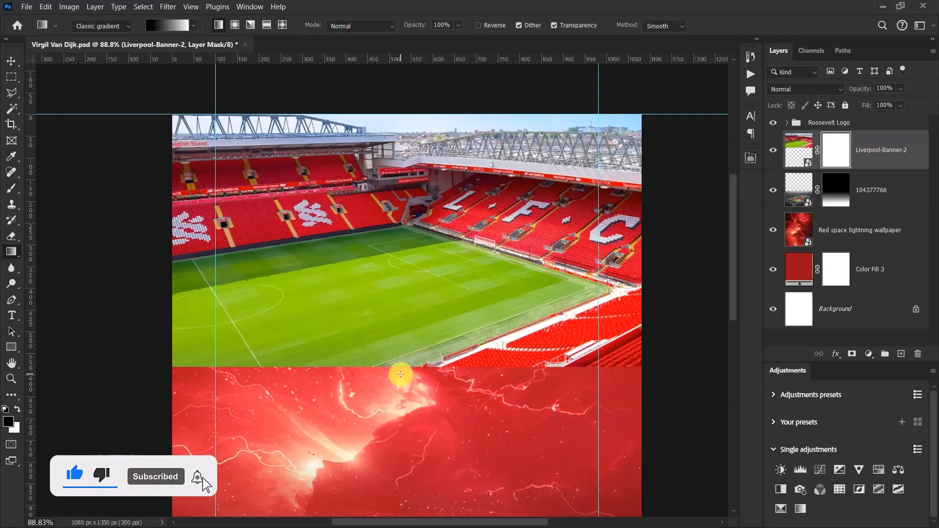
drag(400, 372, 422, 101)
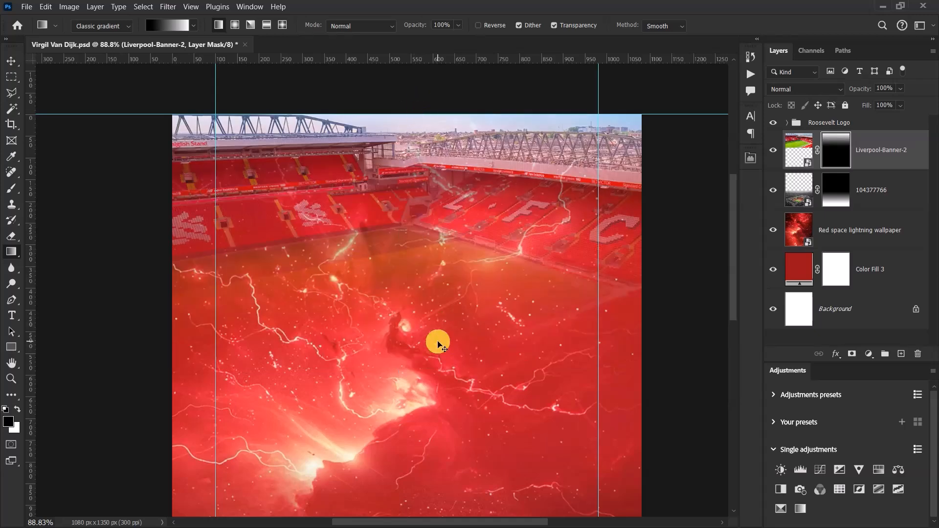
Redraw the Liverpool-Banner-2 mask's black-to-white gradient upward, from mid-pitch to the upper stands, so the stands show more strongly
key(ctrl+z)
drag(397, 346, 433, 116)
key(ctrl+z)
drag(402, 371, 435, 171)
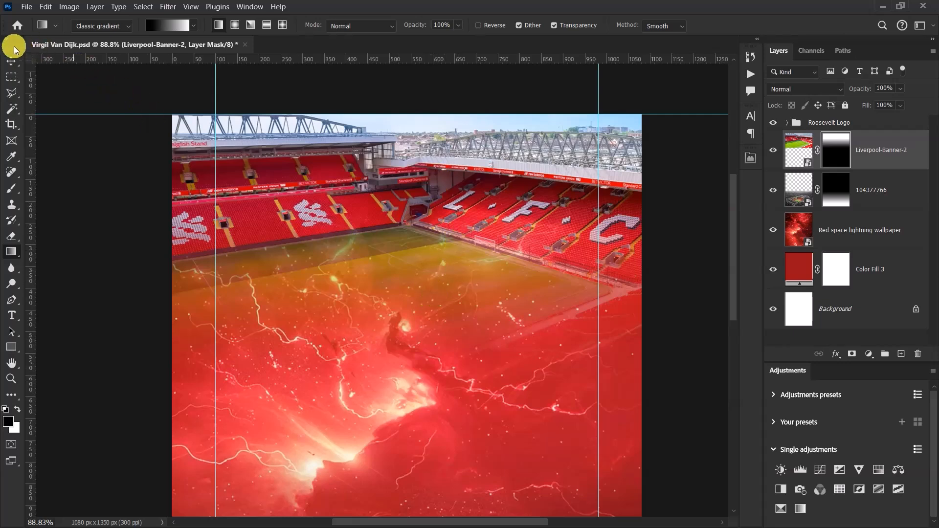
Set the Liverpool-Banner-2 layer's blend mode to Multiply
click(12, 62)
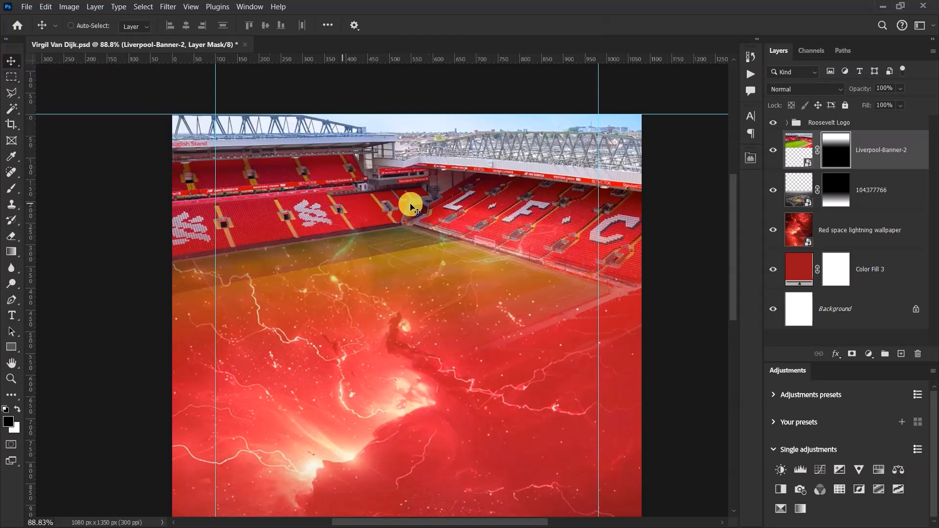
click(800, 89)
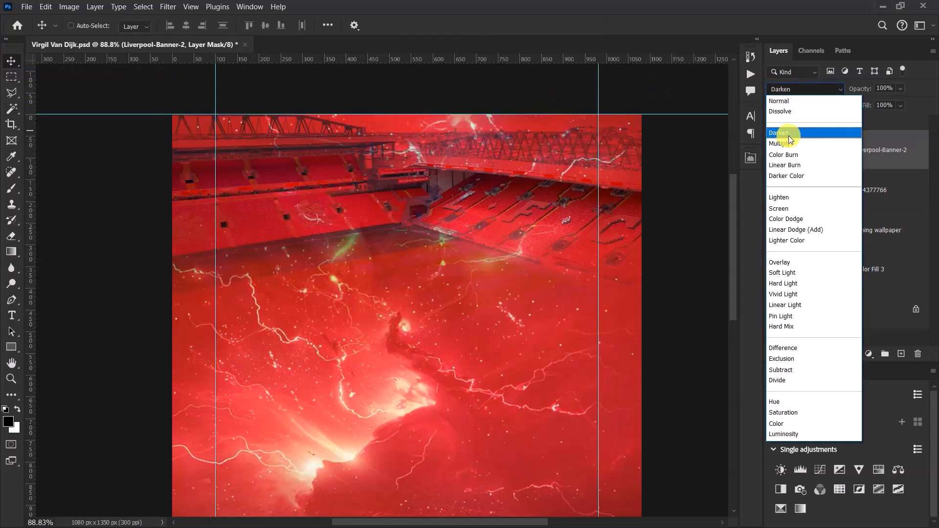
click(787, 143)
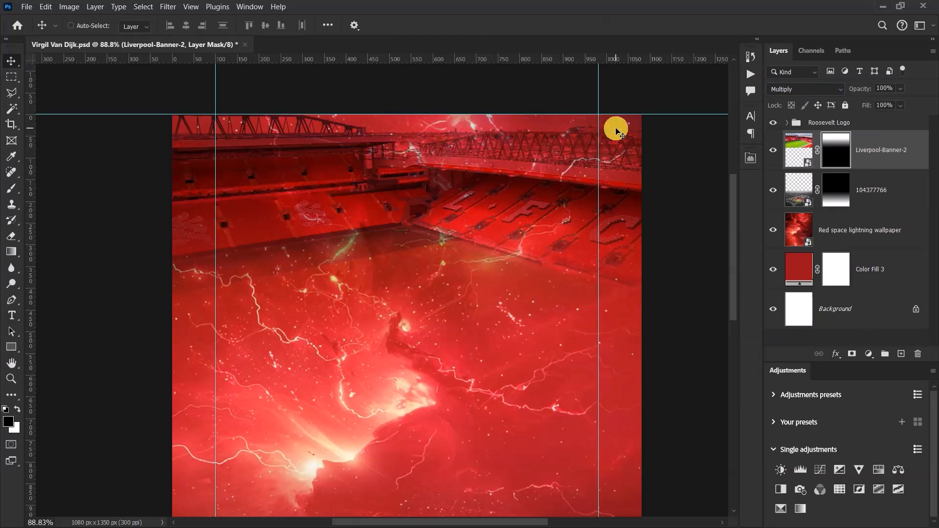
Place the "Virgil van Dijk - FootyRenders" image from the project folder above the Liverpool-Banner-2 layer
key(alt+Tab)
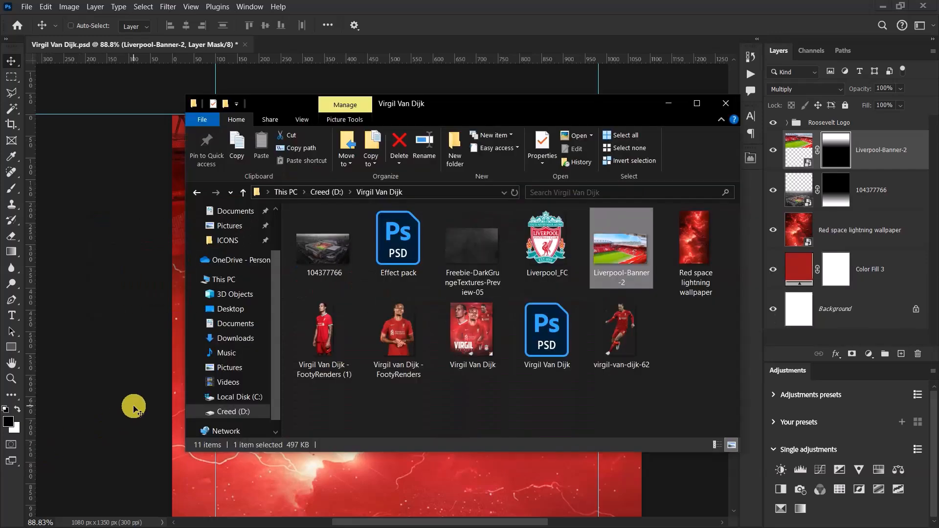
drag(401, 333, 86, 282)
scroll(380, 367, down, 10)
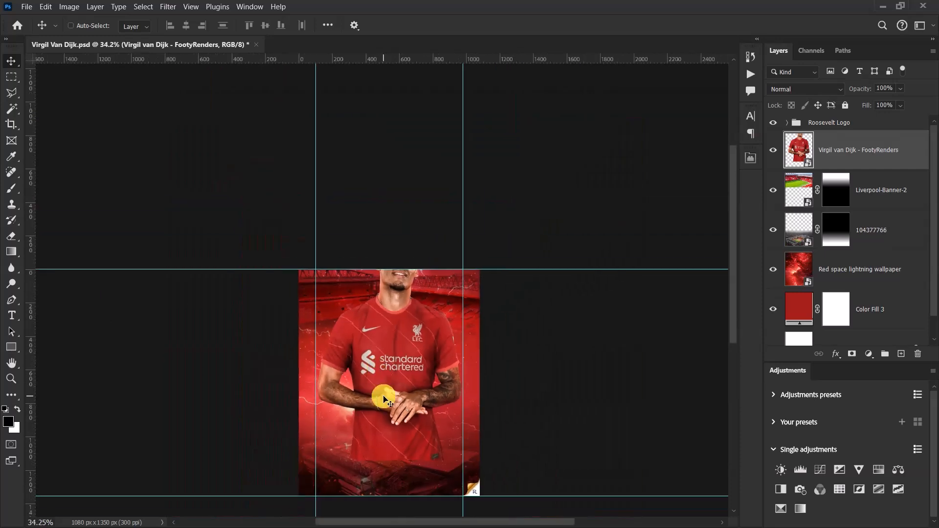
scroll(384, 396, up, 3)
key(ctrl+0)
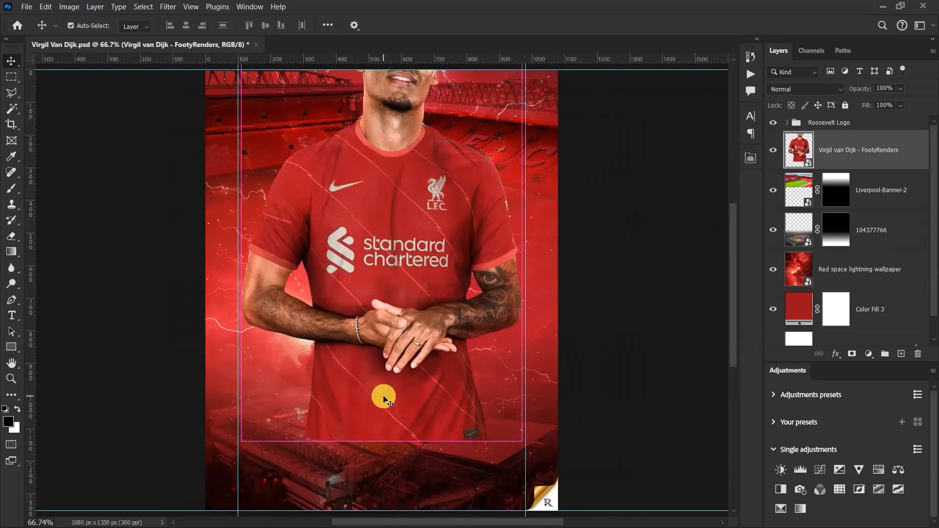
Scale the player image to 18.08% and move it down to Y 755 px so the whole head fits inside the canvas
key(ctrl+t)
drag(527, 218, 508, 221)
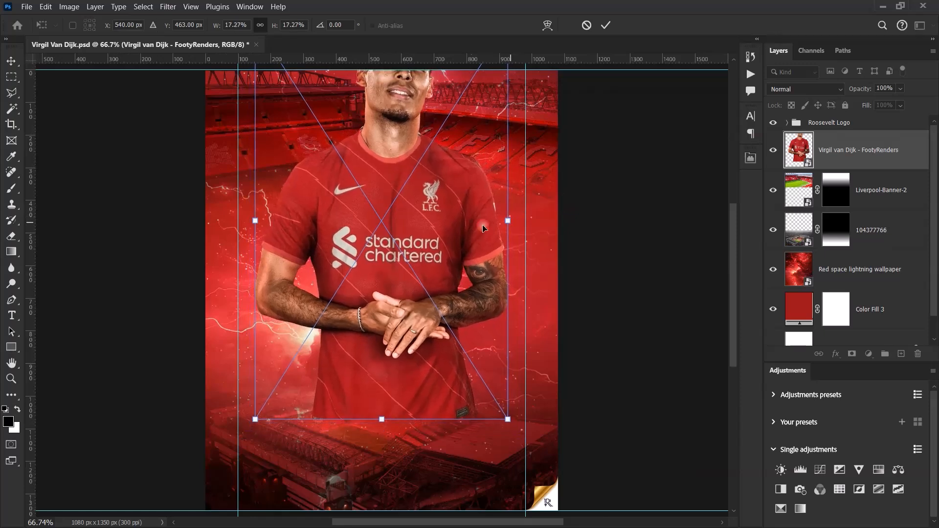
drag(421, 161, 421, 243)
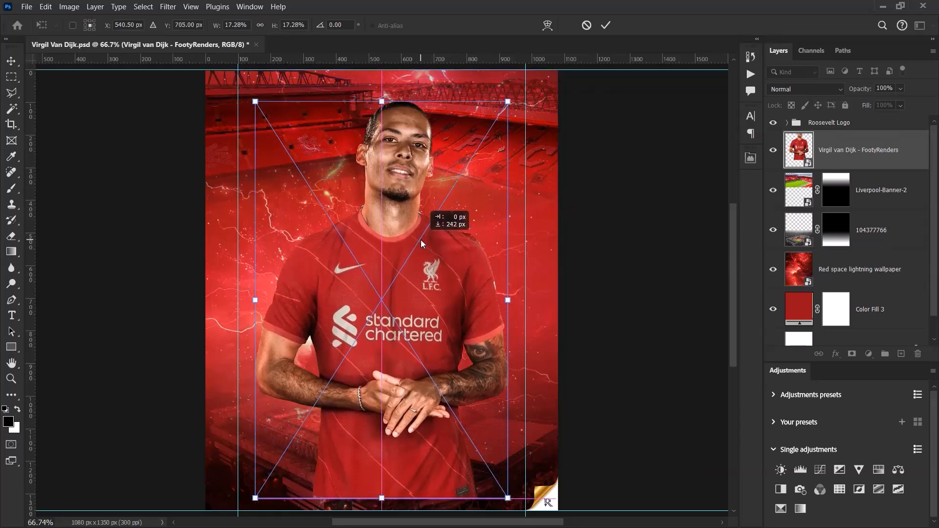
click(503, 105)
drag(411, 198, 411, 206)
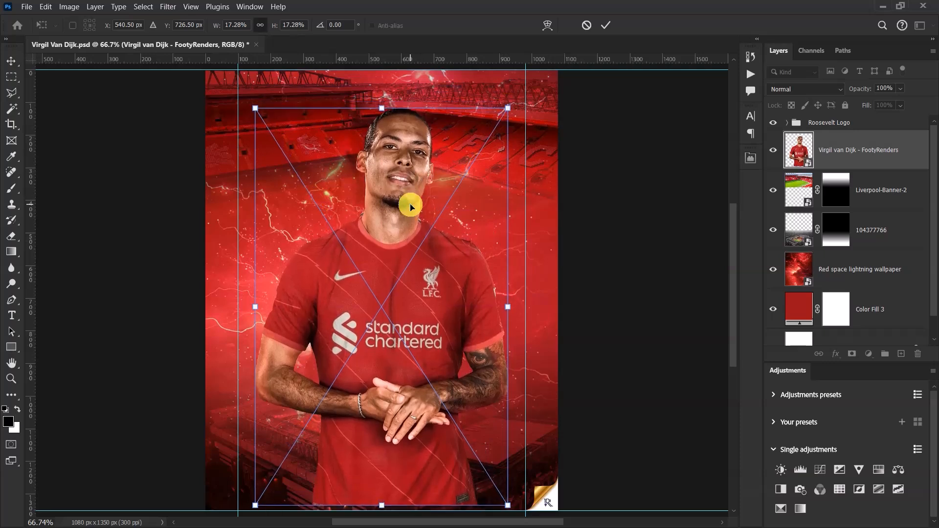
drag(508, 306, 513, 307)
drag(413, 237, 413, 248)
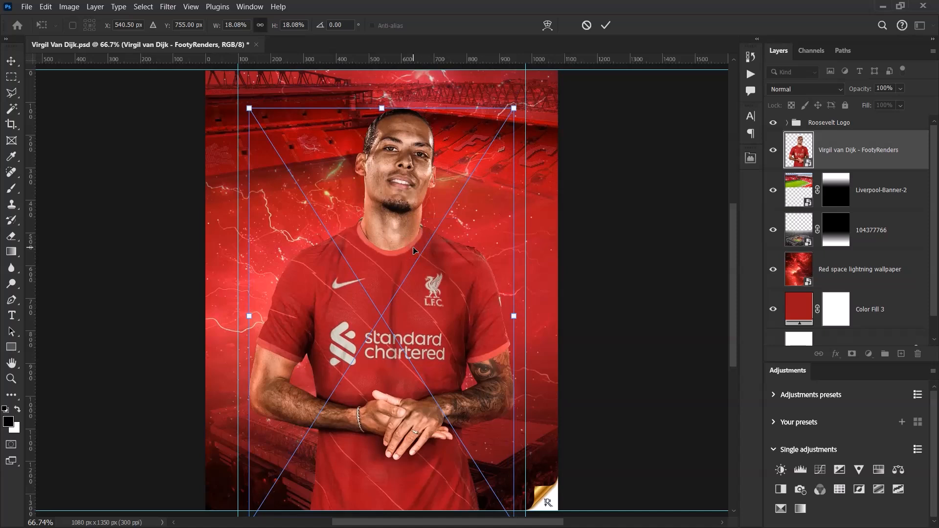
click(413, 248)
double_click(414, 251)
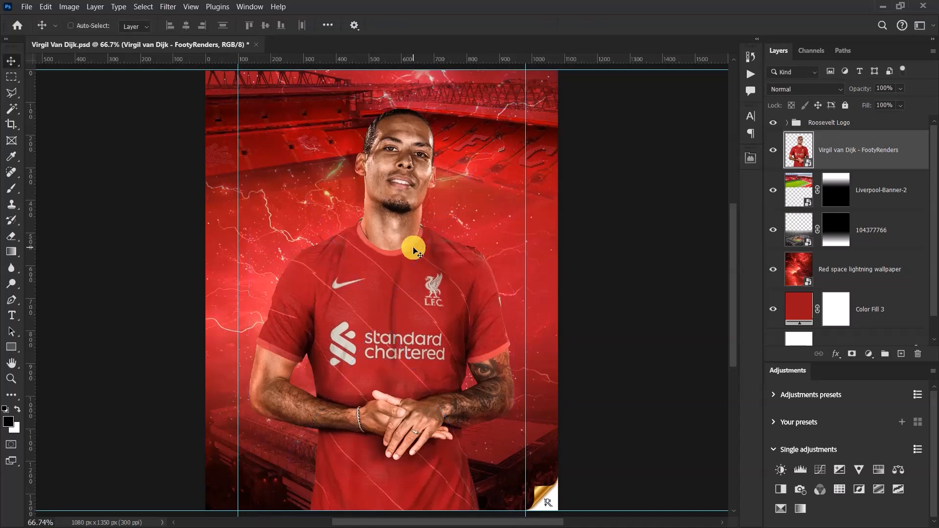
Add a layer mask to the player layer and fade his lower body with a black-to-white gradient drawn upward
click(854, 355)
click(773, 149)
click(773, 150)
click(843, 152)
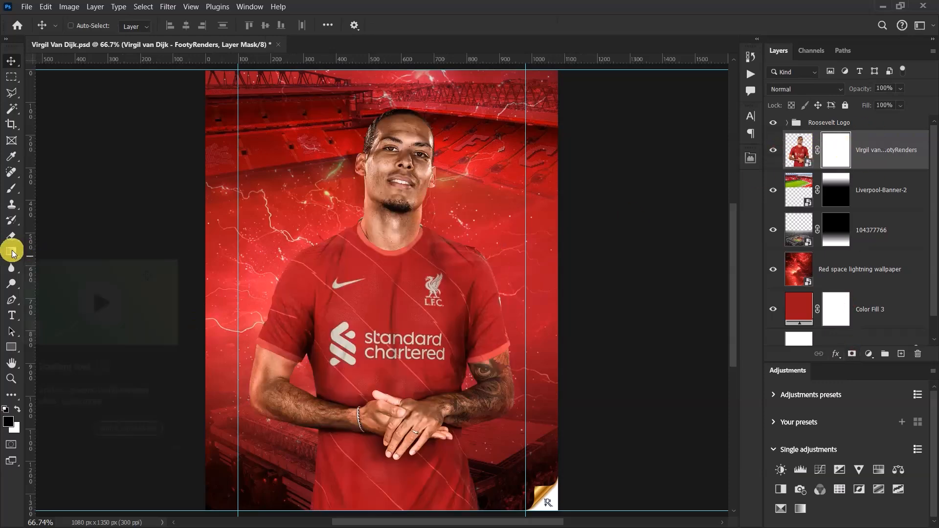
click(12, 252)
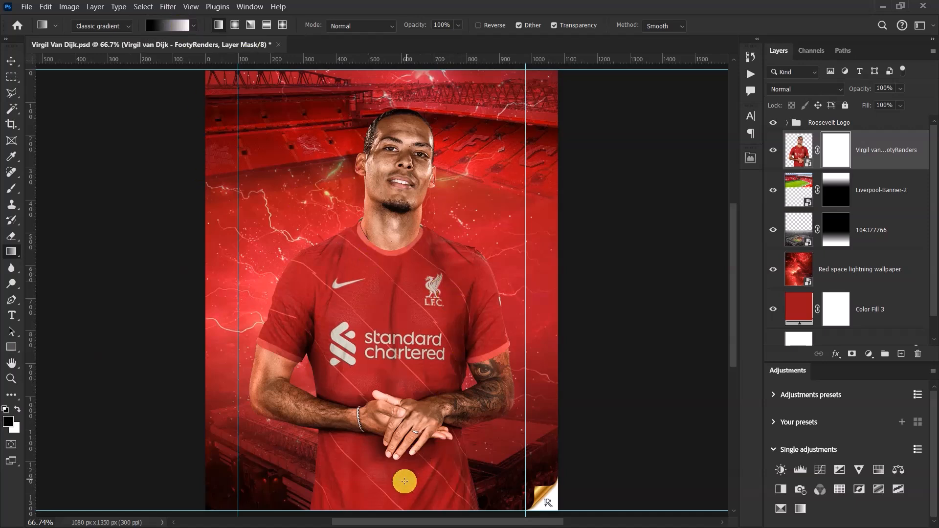
drag(396, 477, 397, 259)
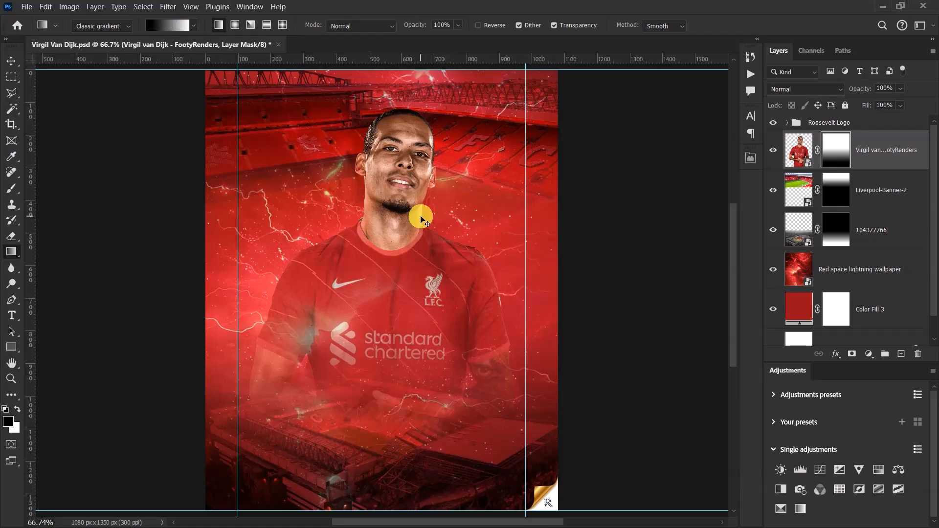
key(ctrl+z)
scroll(420, 210, down, 3)
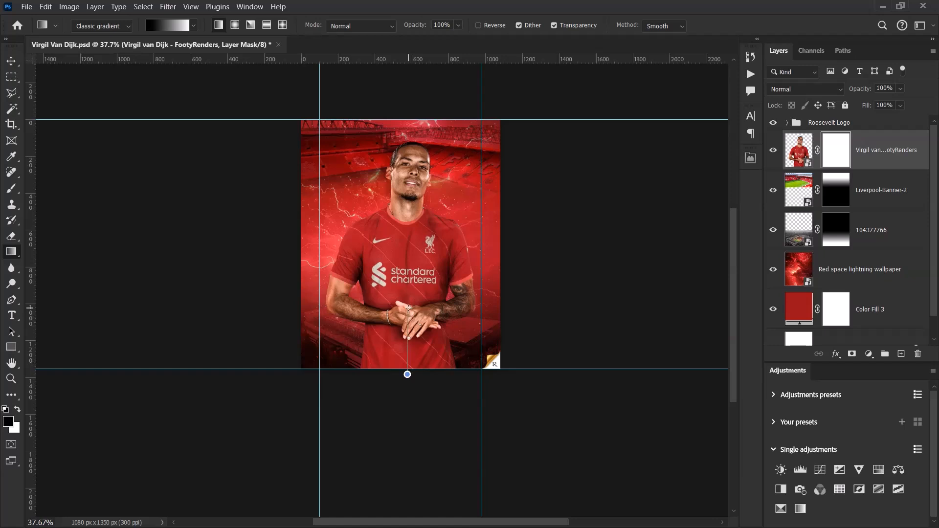
drag(406, 267, 405, 267)
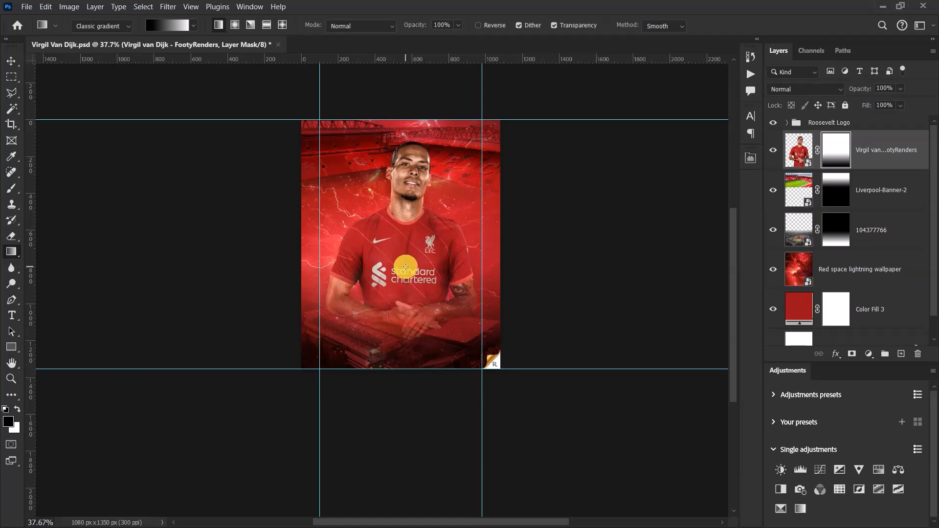
Redraw the player mask's gradient from just above the canvas's bottom edge up to the chest to strengthen the fade
scroll(409, 320, up, 4)
drag(407, 381, 416, 242)
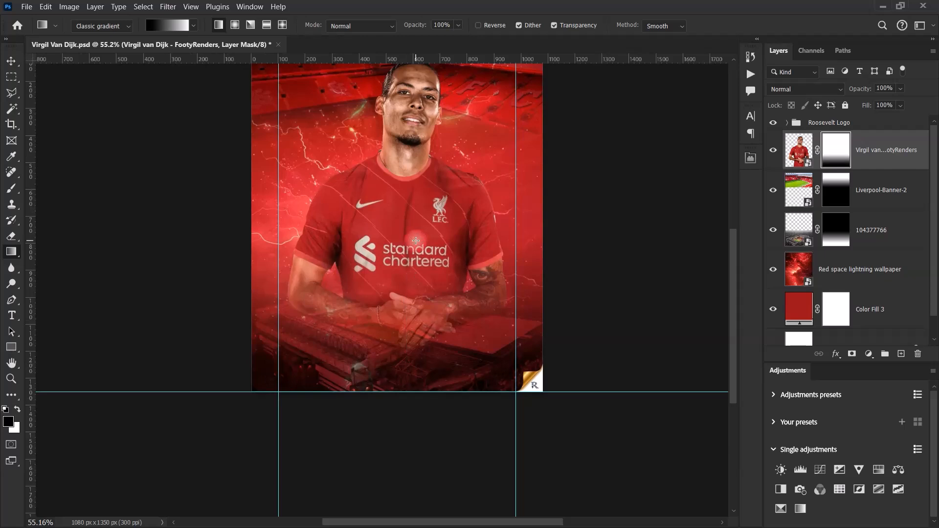
drag(411, 375, 419, 188)
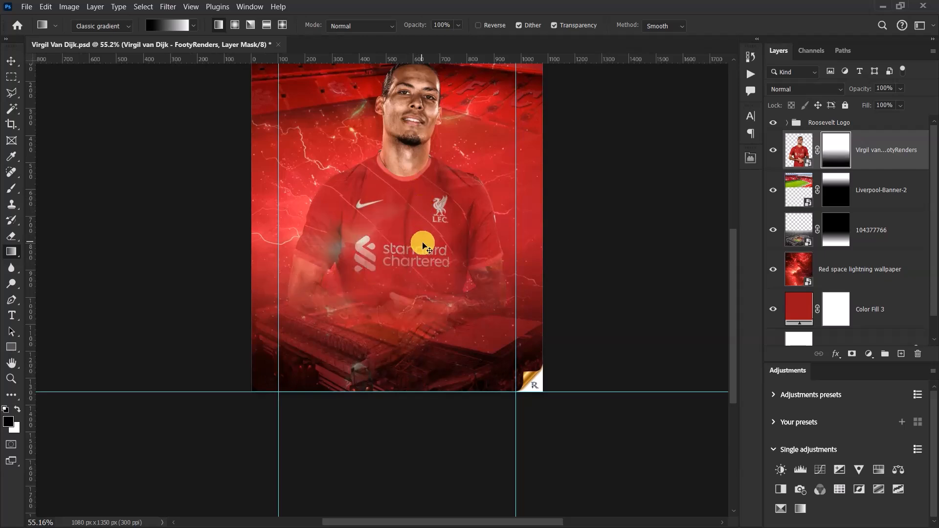
key(ctrl+z)
drag(410, 375, 410, 205)
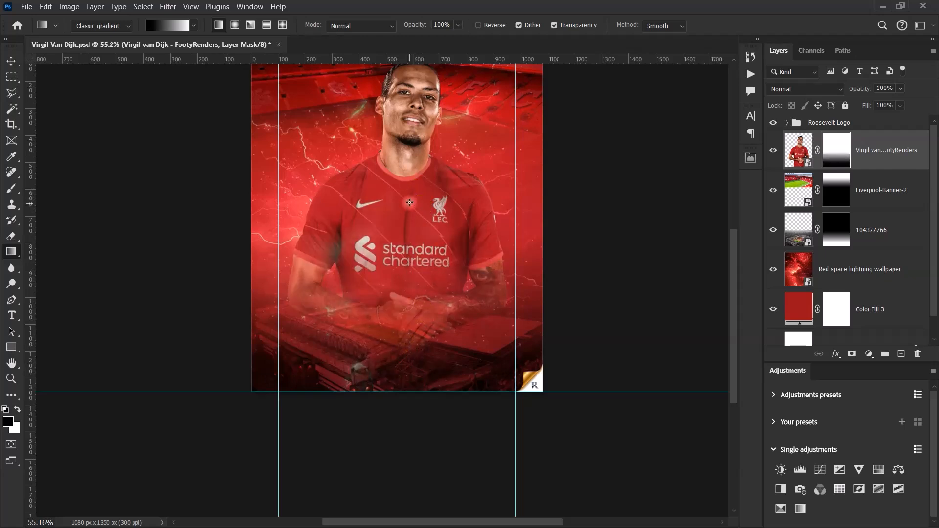
Nudge the masked player layer slightly downward with the Move tool, fine-tuning its vertical position in small steps
click(12, 60)
scroll(447, 290, down, 2)
scroll(418, 260, up, 2)
key(Down)
key(Down)
key(Down)
key(Down)
key(Down)
key(Down)
key(Down)
key(Down)
key(Down)
key(Down)
key(Down)
key(Down)
key(Down)
key(Down)
key(Down)
key(Down)
key(Down)
key(Down)
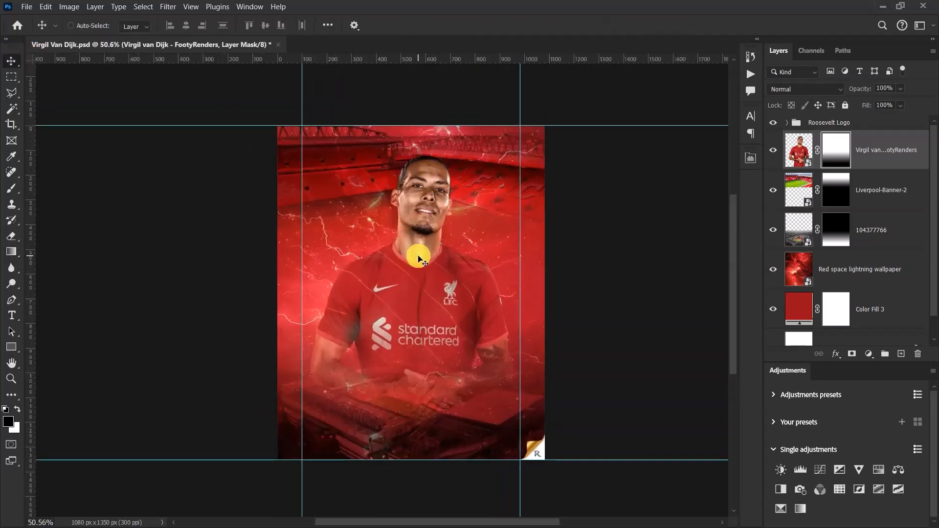
key(Down)
key(Down)
key(Down)
key(Down)
key(Down)
key(Down)
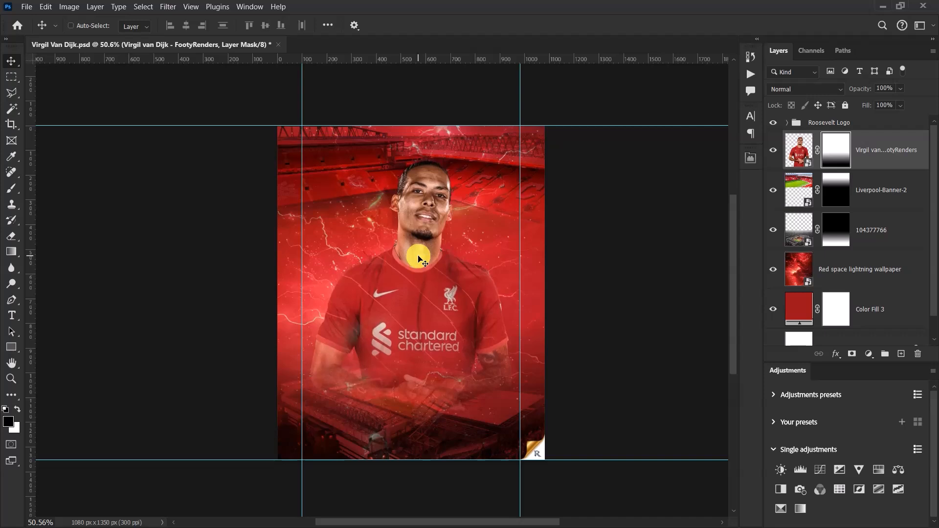
key(Up)
key(Up)
key(Up)
key(Up)
key(Up)
key(Up)
key(Up)
key(Up)
key(Up)
key(Up)
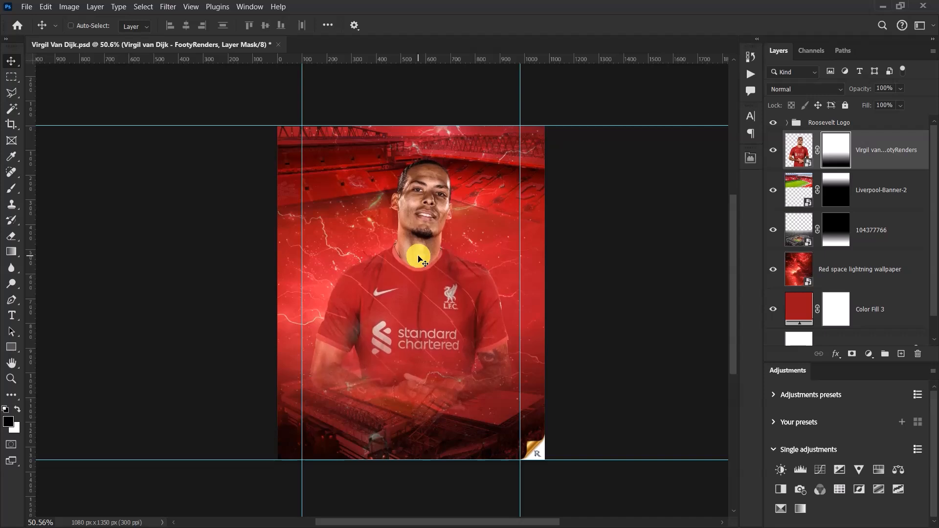
Add a Curves adjustment above the player layer and shape a gentle S-curve with raised highlights and lowered shadows
key(ctrl+plus)
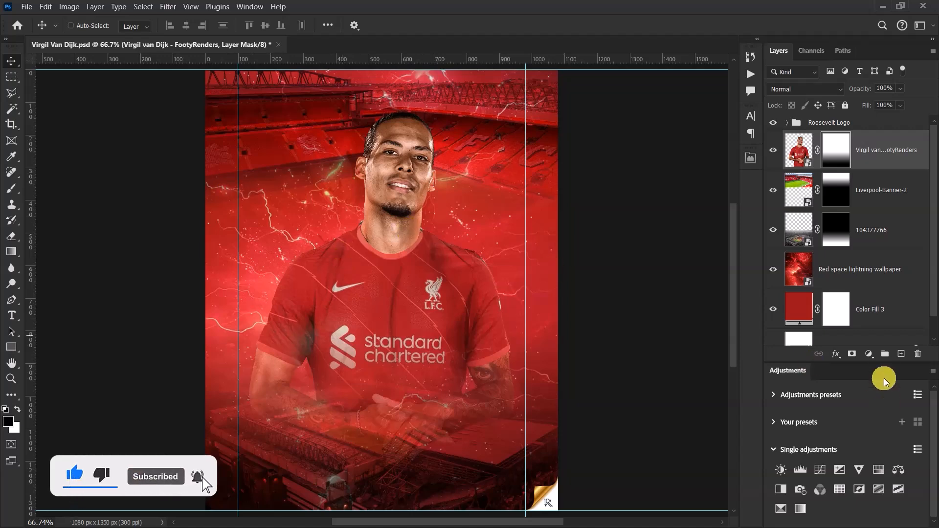
click(869, 355)
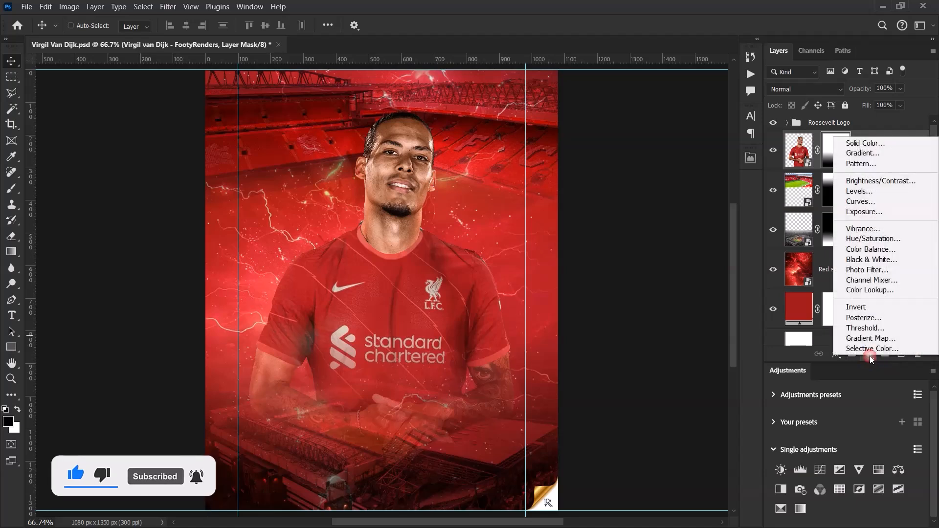
click(854, 202)
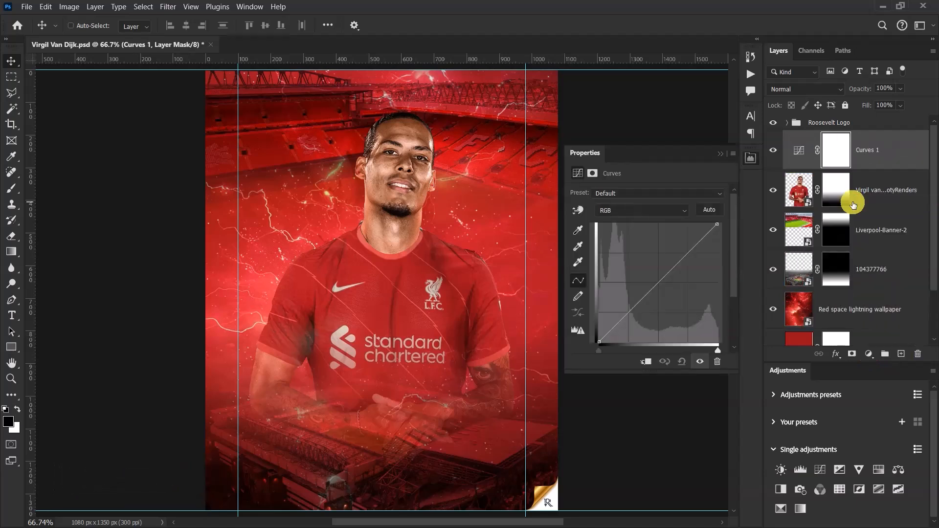
click(689, 254)
drag(689, 254, 687, 251)
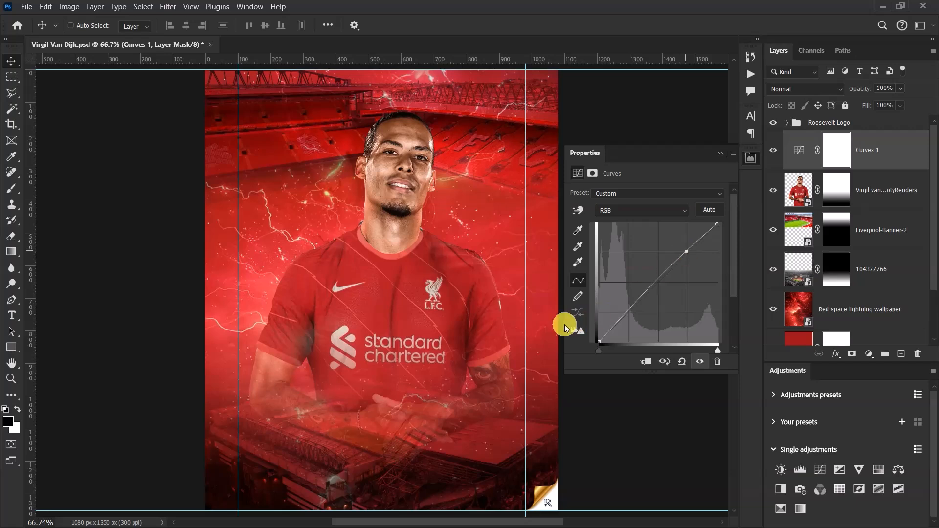
click(627, 310)
drag(627, 311, 631, 313)
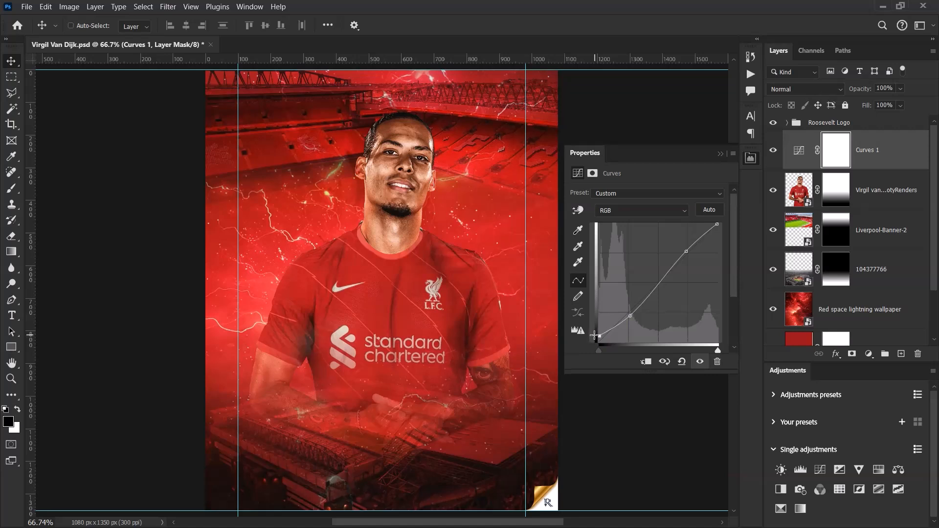
Compare the image with and without the Curves adjustment, and clip the adjustment to the player layer
click(775, 151)
click(776, 153)
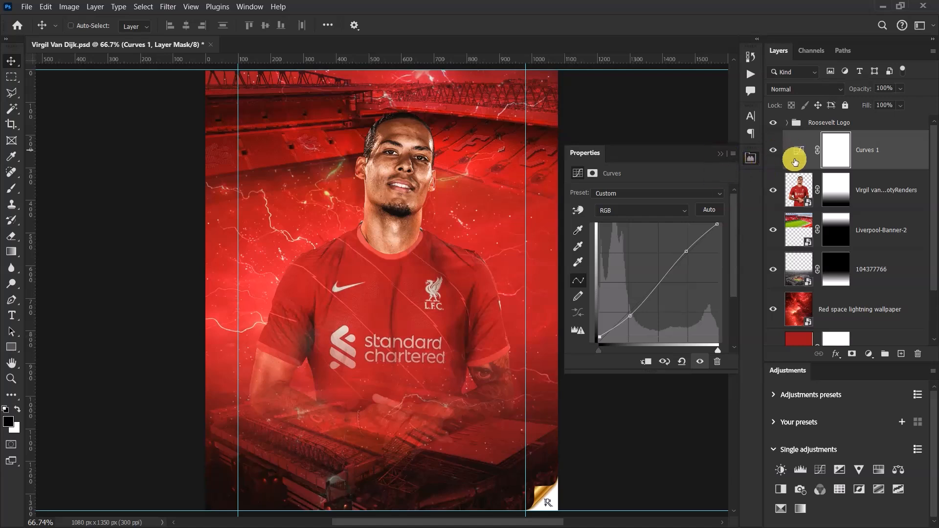
click(647, 363)
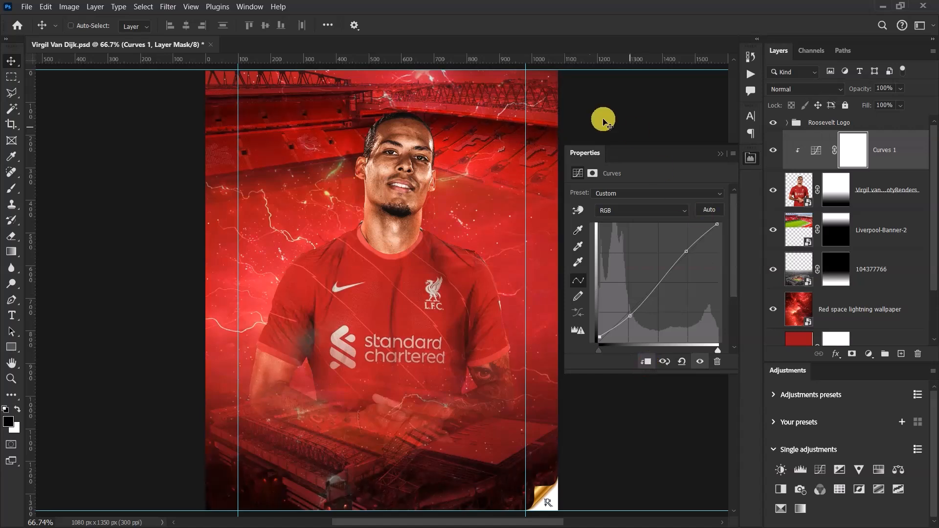
click(718, 156)
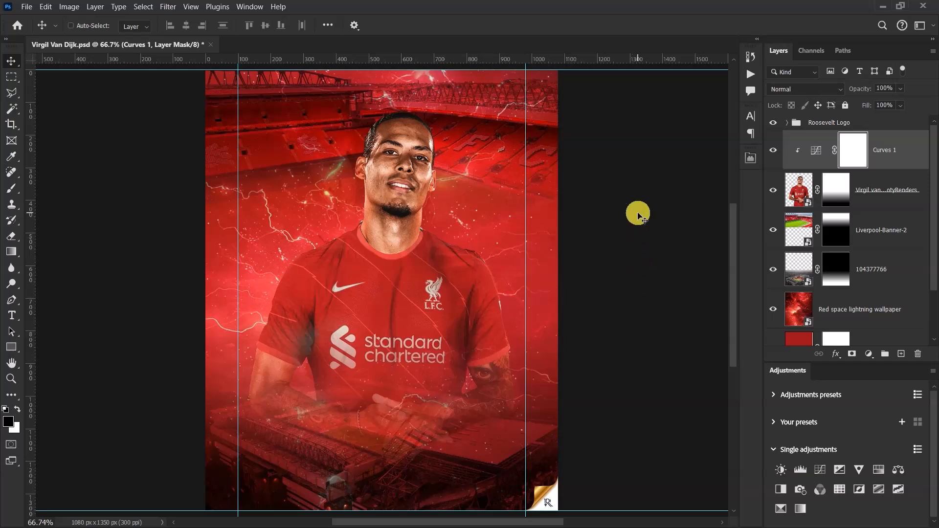
Add a Brightness/Contrast adjustment above the Curves layer with brightness 58 and contrast 38
click(871, 352)
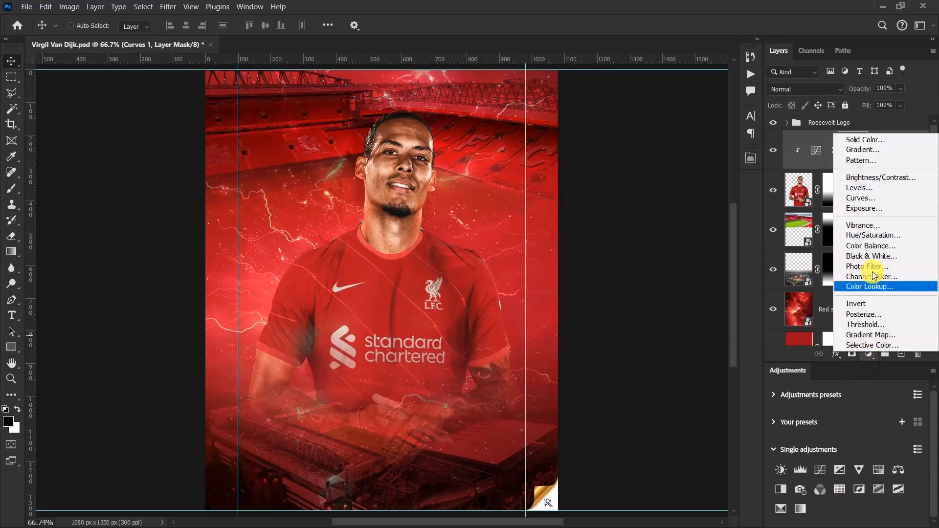
click(881, 175)
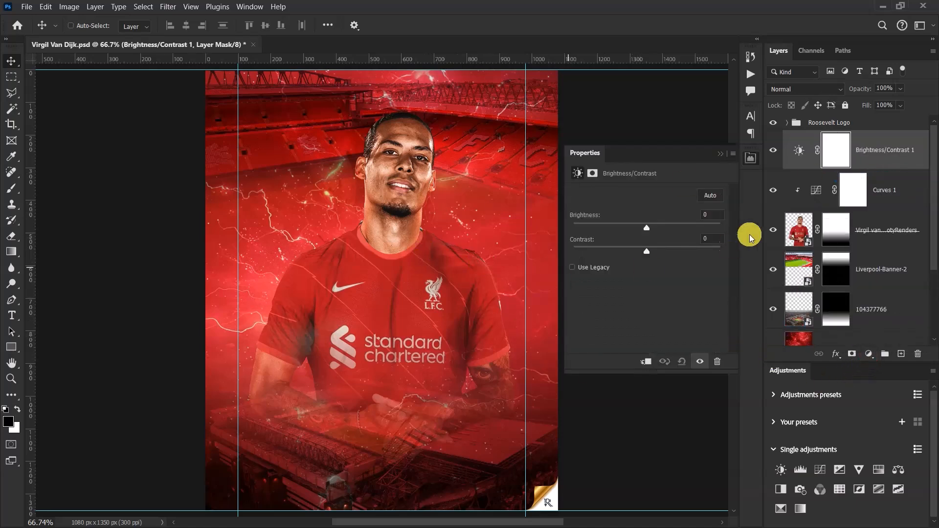
click(713, 214)
click(651, 212)
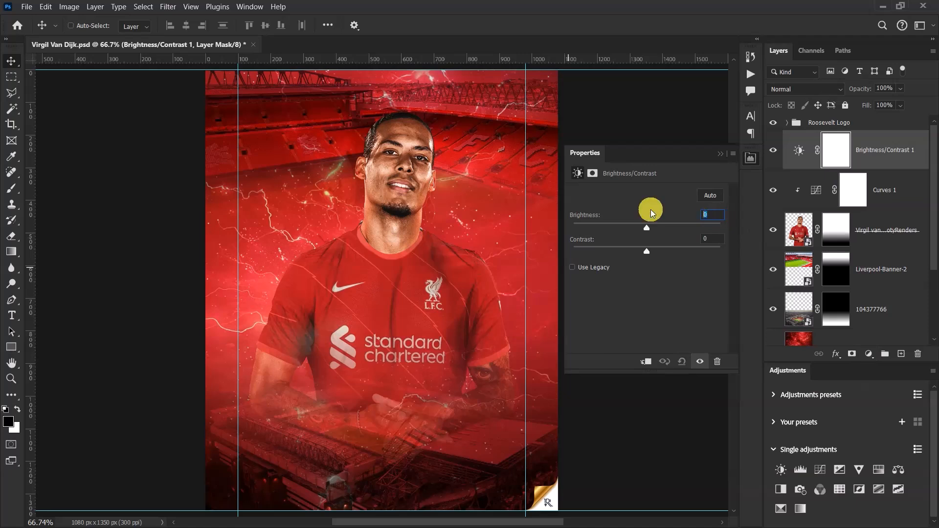
text(58)
click(711, 238)
click(698, 239)
text(38)
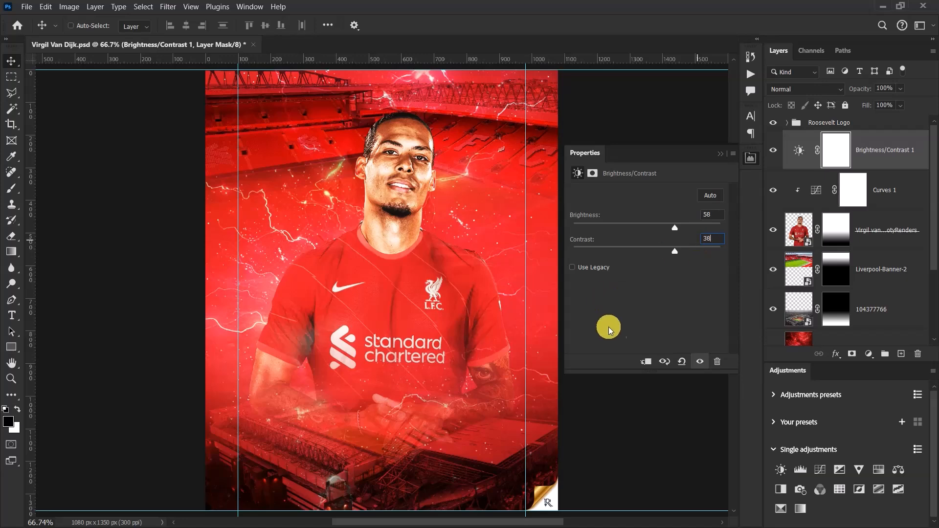
Clip the Brightness/Contrast adjustment to the layers below, compare the image with and without it, and invert its mask to black
click(650, 363)
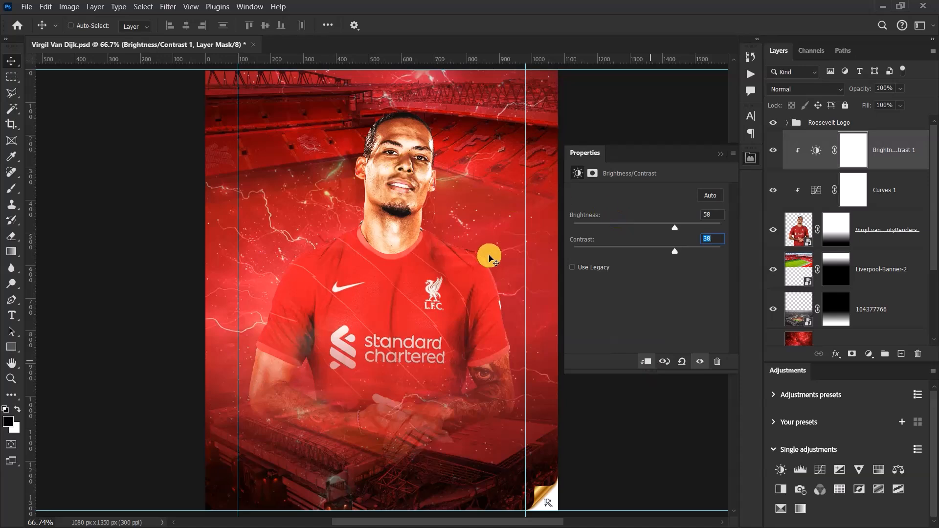
click(773, 150)
click(773, 150)
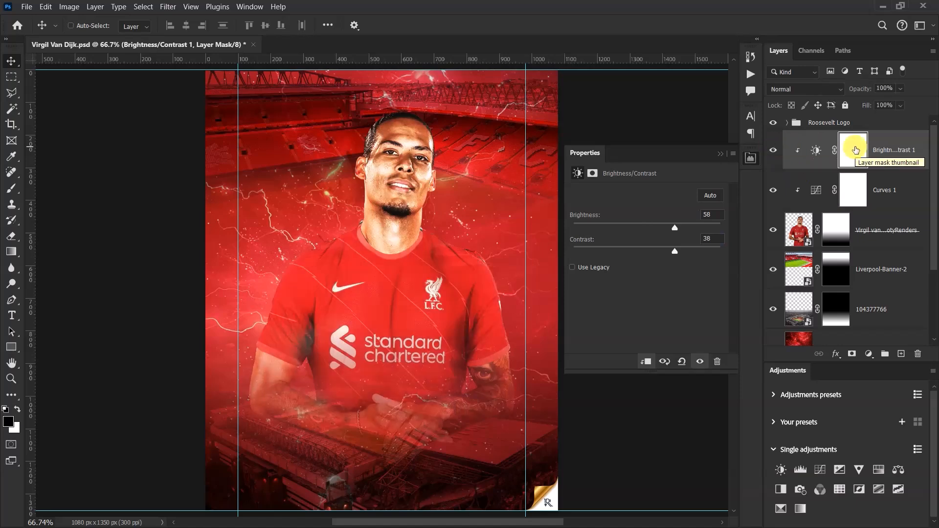
click(853, 151)
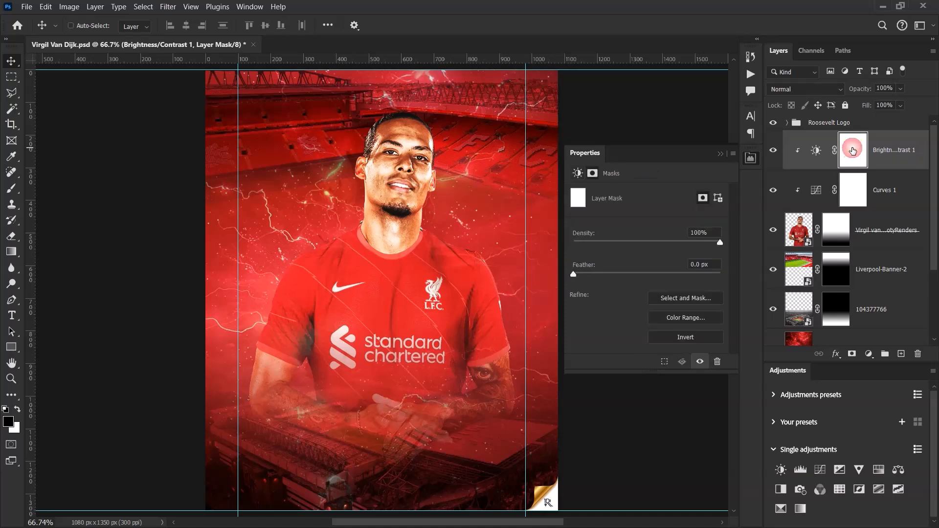
key(ctrl+i)
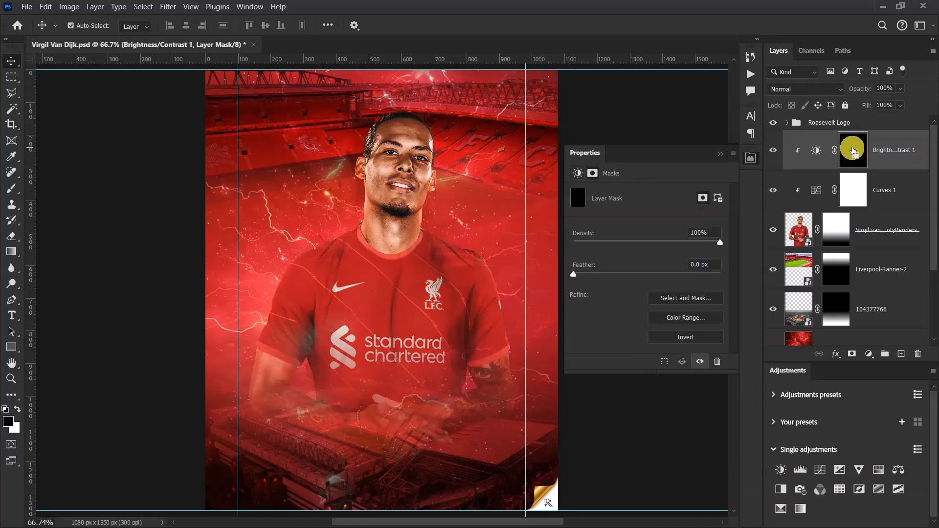
Set up the Brush tool with white as the foreground colour and reduce the brush size to 35 px
click(12, 190)
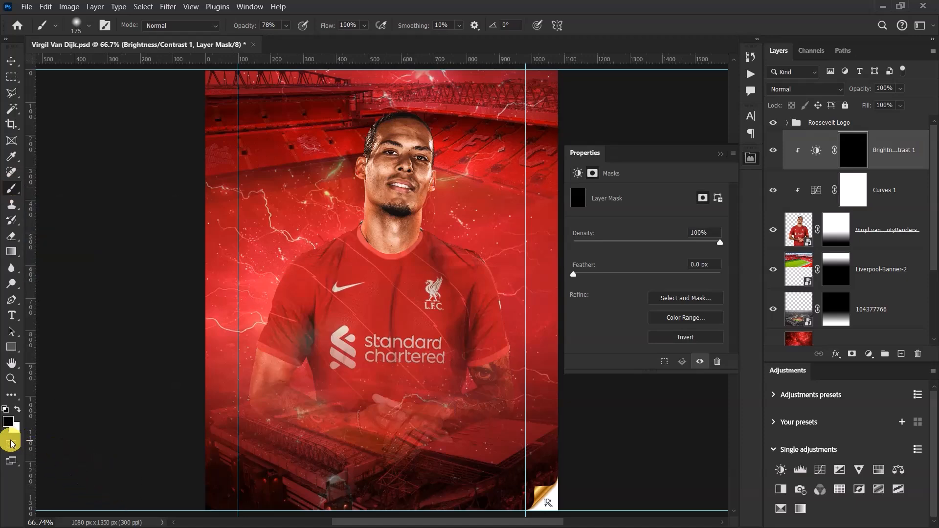
scroll(10, 443, up, 7)
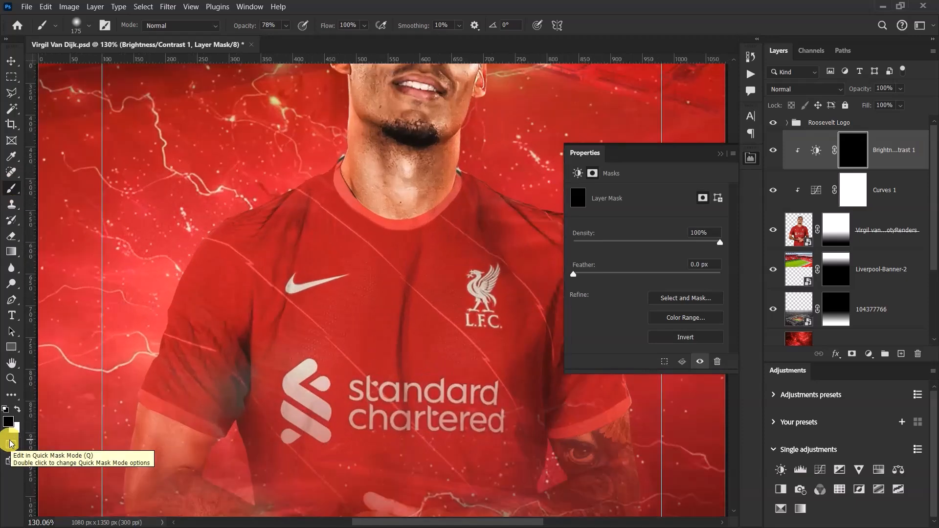
click(17, 410)
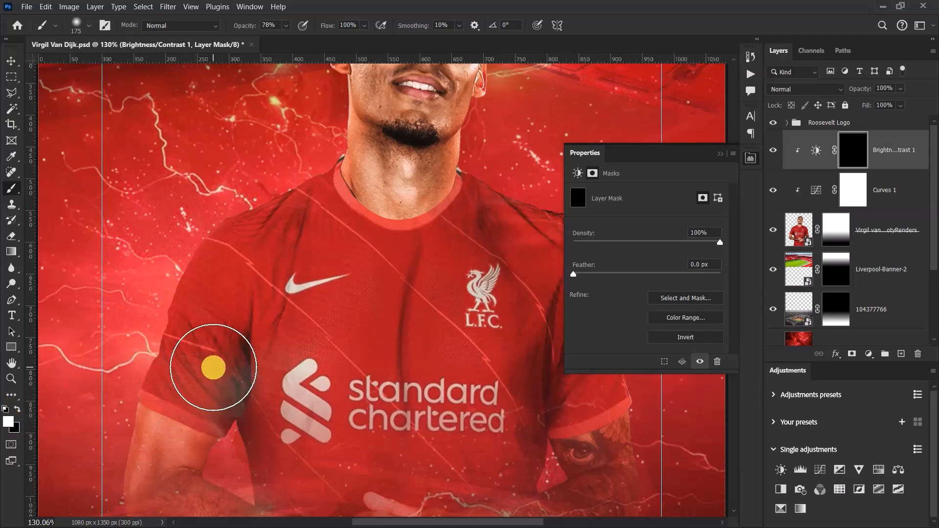
key(bracketleft)
key(bracketleft)
key(bracketleft)
key(bracketleft)
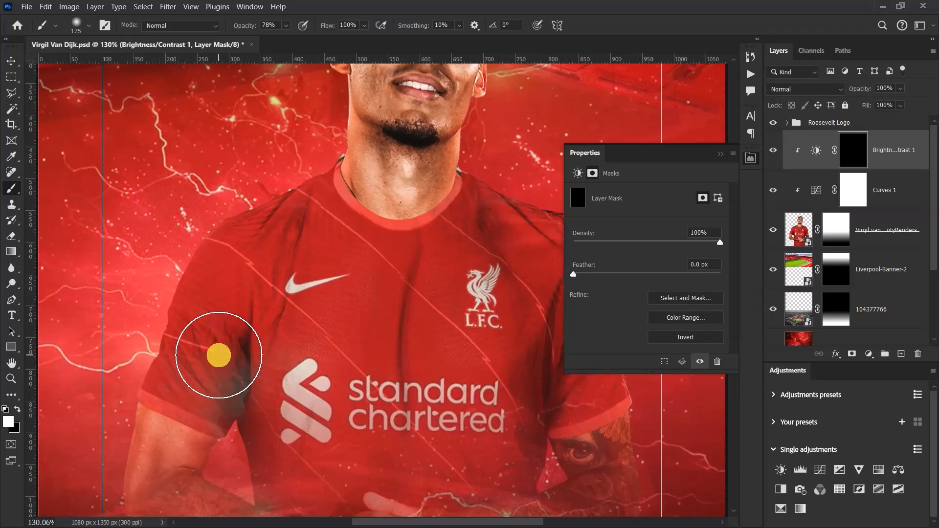
key(bracketleft)
key(bracketleft)
key(bracketleft)
key(bracketleft)
key(bracketleft)
key(bracketleft)
key(bracketleft)
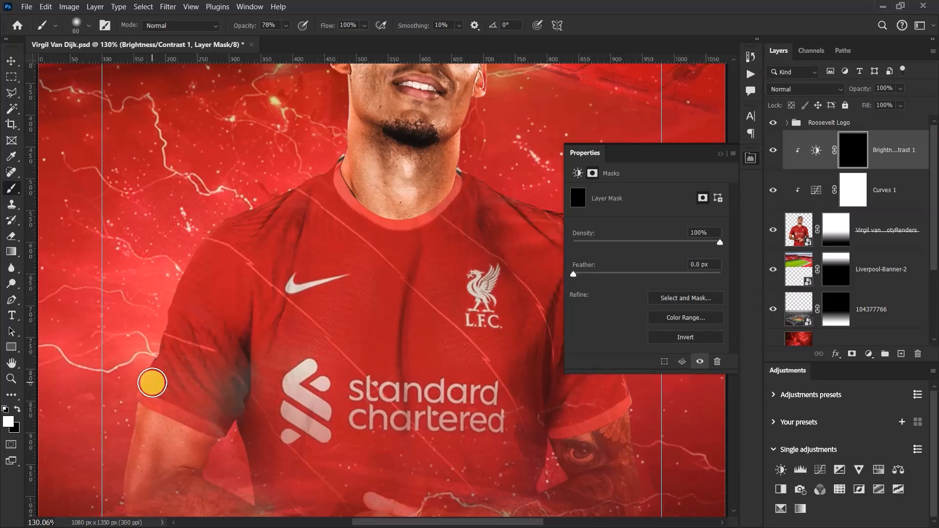
scroll(160, 351, down, 4)
scroll(160, 353, up, 4)
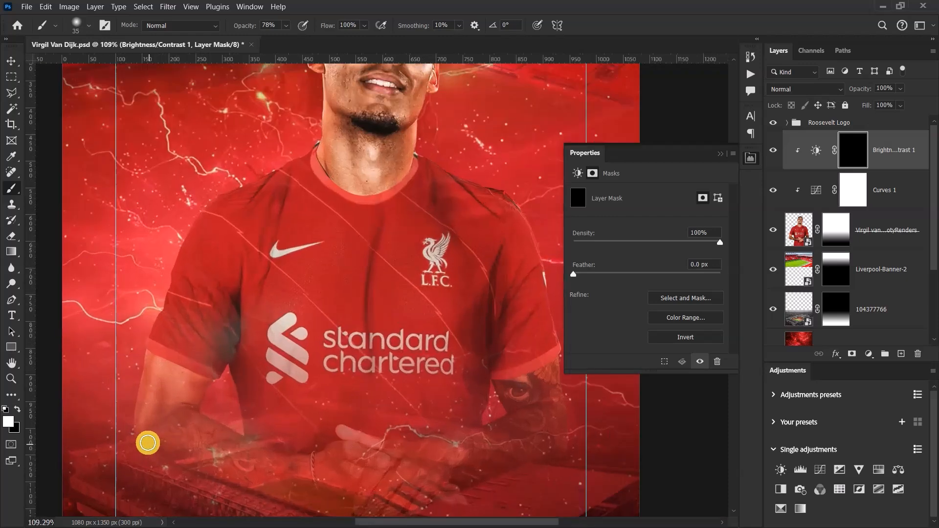
Paint white on the Brightness/Contrast mask along the player's outline, following the arms, shoulders, neck and head to brighten the edges
drag(136, 370, 212, 137)
scroll(203, 230, down, 2)
scroll(268, 116, up, 3)
drag(326, 99, 300, 243)
click(152, 358)
mouse_move(176, 334)
mouse_down()
mouse_move(204, 294)
mouse_move(347, 214)
mouse_move(354, 182)
mouse_move(343, 121)
mouse_up()
drag(449, 139, 355, 376)
mouse_move(269, 331)
mouse_down()
mouse_move(225, 336)
mouse_move(280, 220)
mouse_move(339, 189)
mouse_up()
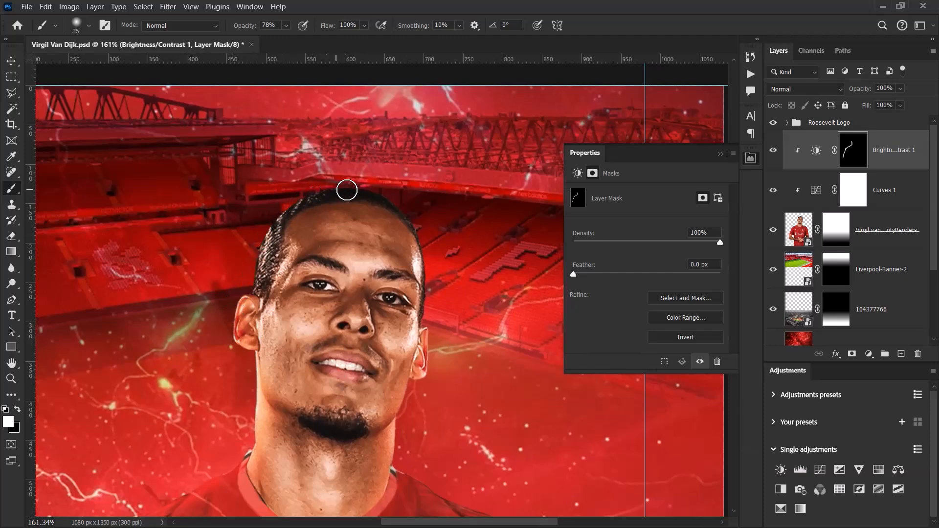
drag(396, 209, 429, 276)
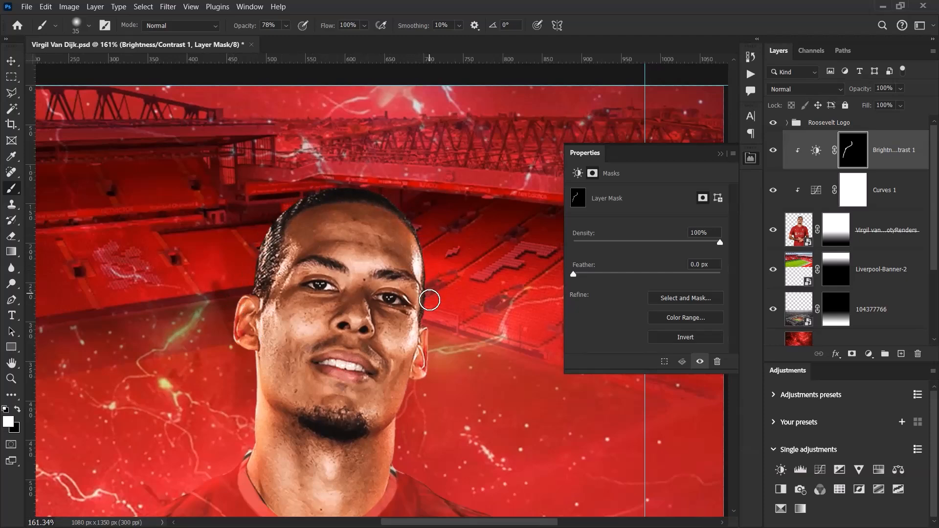
mouse_move(431, 330)
mouse_down()
mouse_move(428, 379)
mouse_move(405, 404)
mouse_move(397, 465)
mouse_up()
drag(485, 484, 366, 181)
mouse_move(296, 186)
mouse_down()
mouse_move(337, 214)
mouse_move(411, 235)
mouse_move(431, 258)
mouse_move(497, 487)
mouse_move(466, 252)
mouse_move(455, 273)
mouse_move(463, 350)
mouse_up()
scroll(455, 287, down, 7)
scroll(392, 165, up, 3)
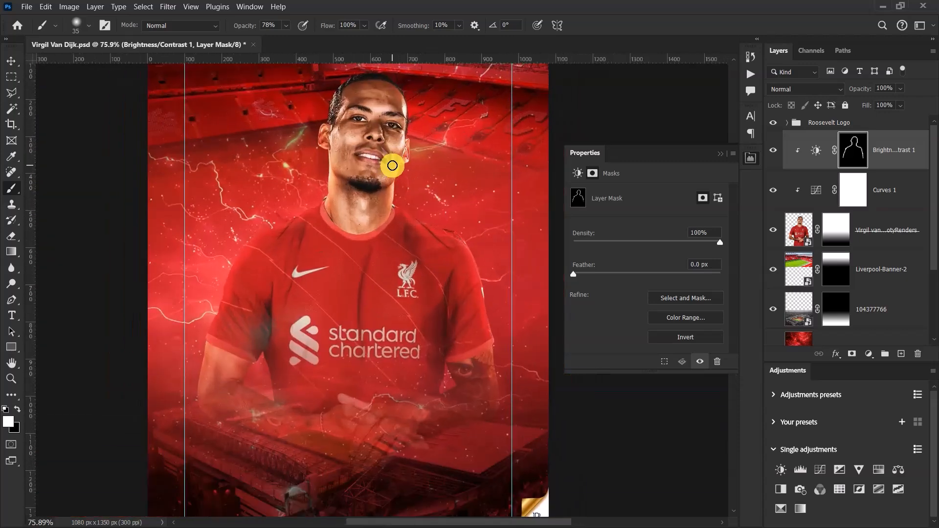
scroll(392, 165, down, 1)
Compare the player with and without the masked Brightness/Contrast edge light, leaving the adjustment visible
click(11, 61)
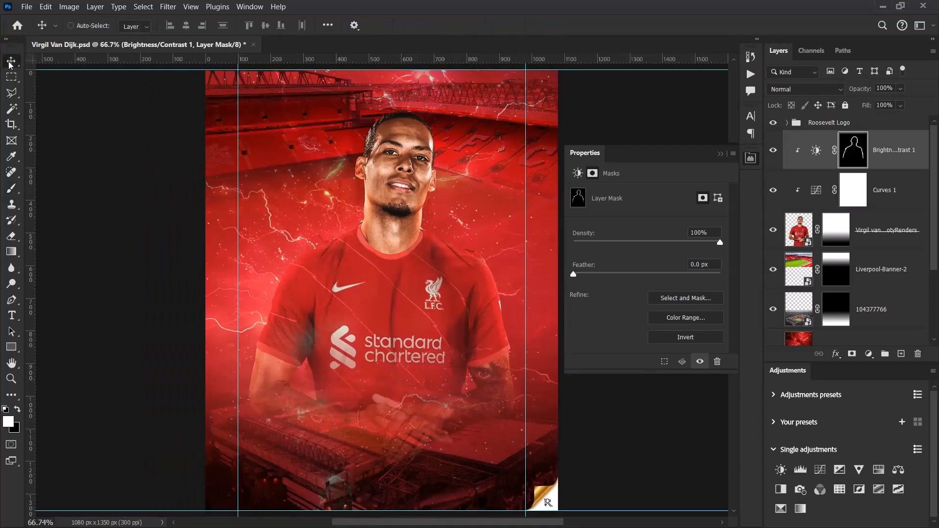
click(773, 151)
click(772, 152)
click(772, 151)
click(773, 151)
click(773, 152)
click(773, 152)
click(772, 151)
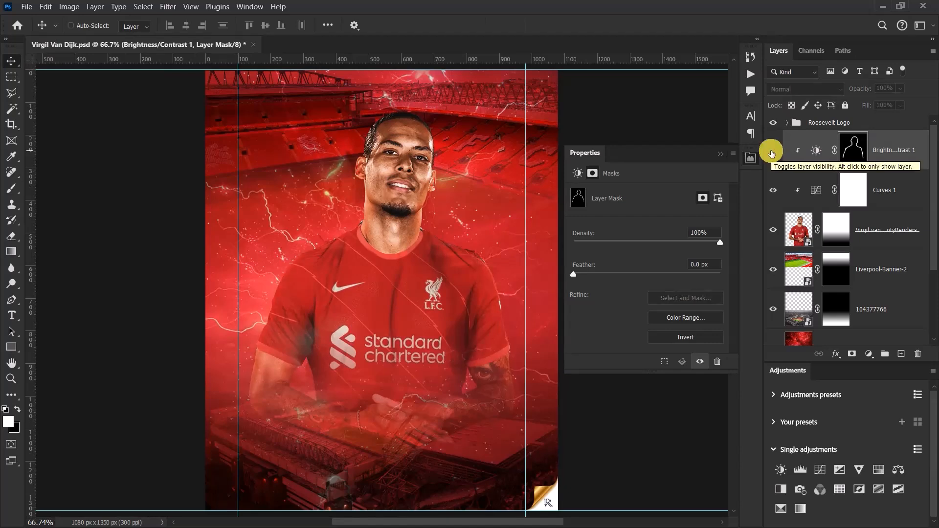
click(720, 153)
scroll(326, 274, up, 2)
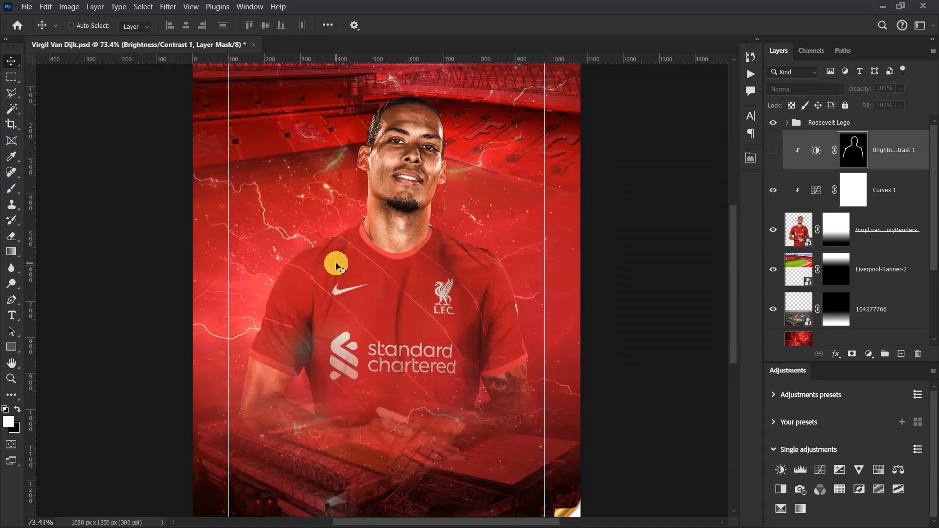
click(772, 152)
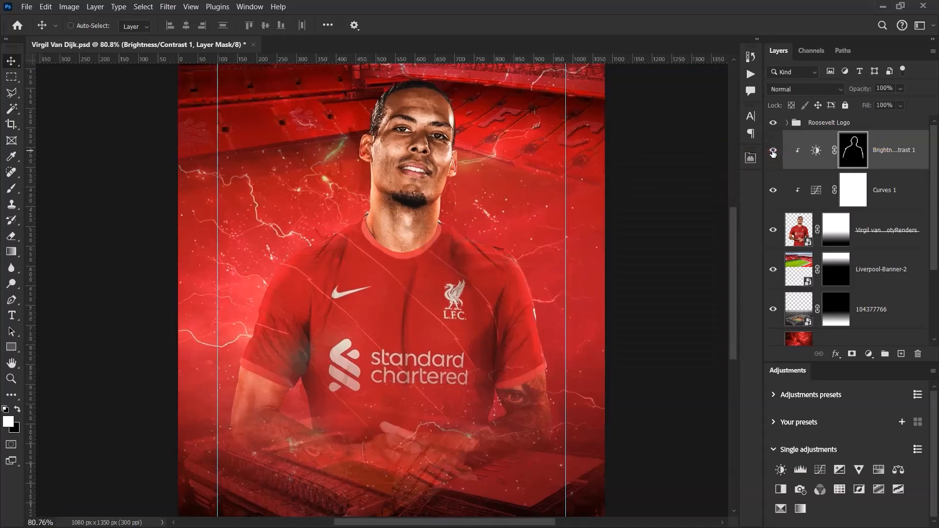
click(772, 152)
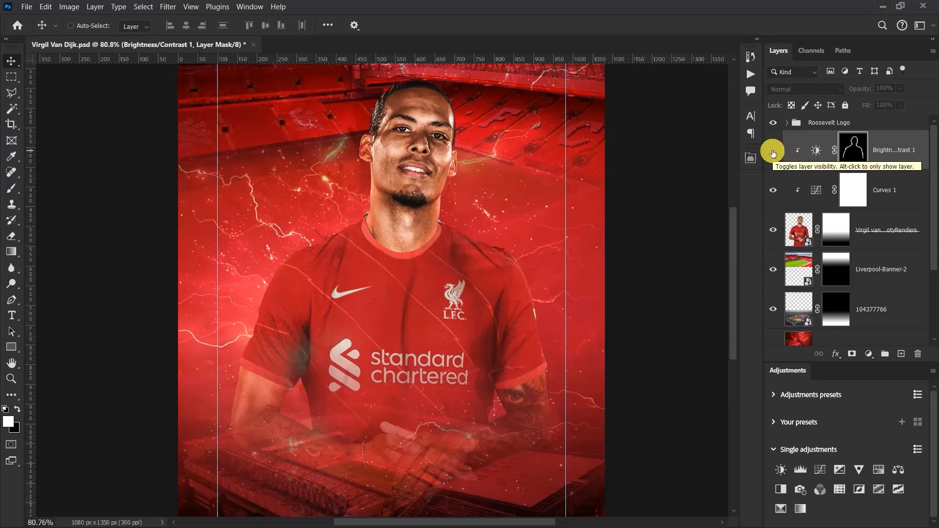
click(772, 153)
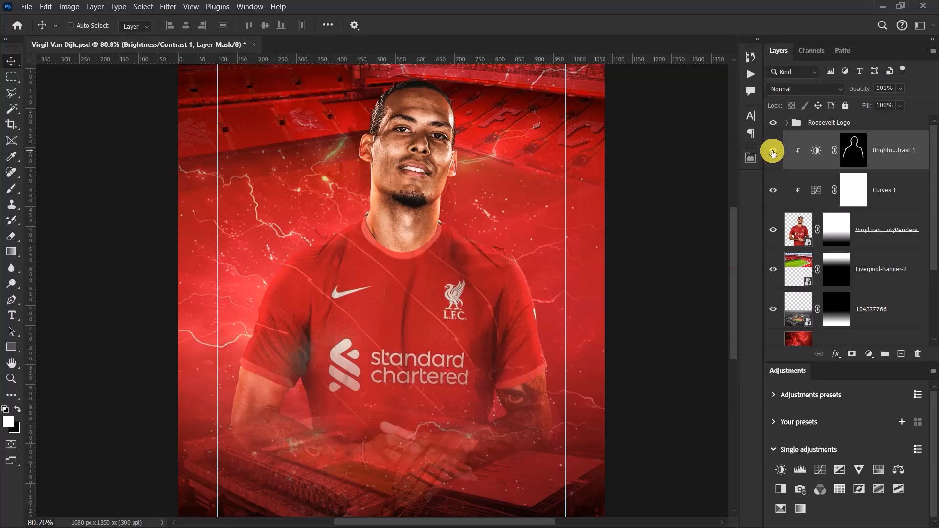
Place the image Virgil Van Dijk - FootyRenders (1) from the project folder directly above the Liverpool-Banner-2 layer
click(887, 272)
click(774, 270)
click(774, 270)
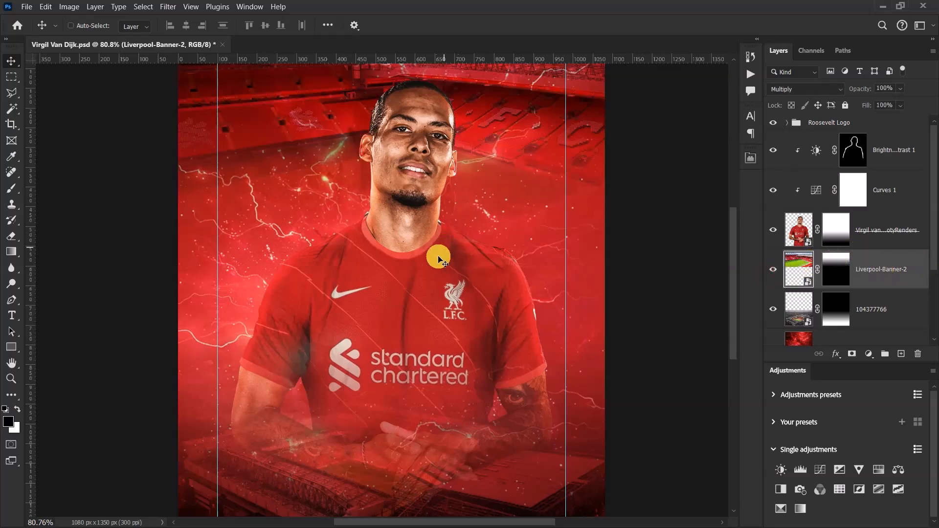
scroll(438, 270, down, 1)
scroll(438, 270, down, 1)
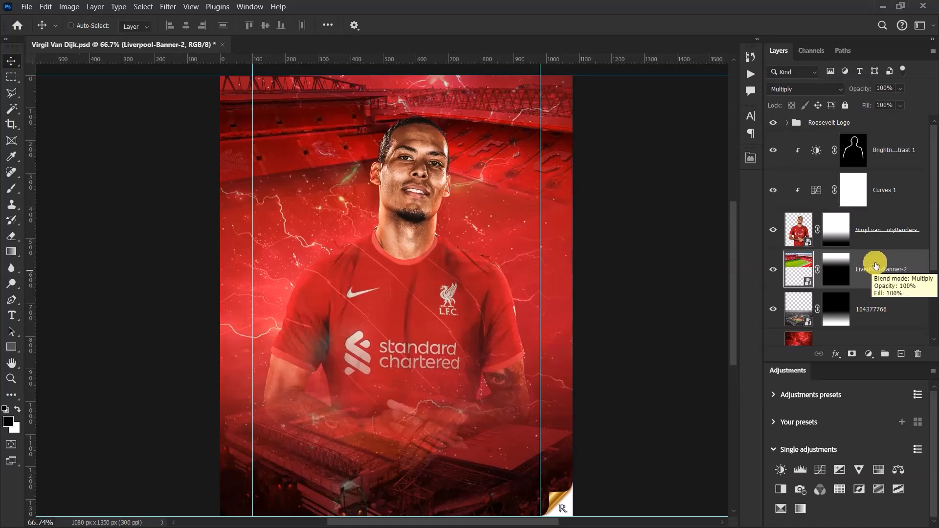
key(alt+Tab)
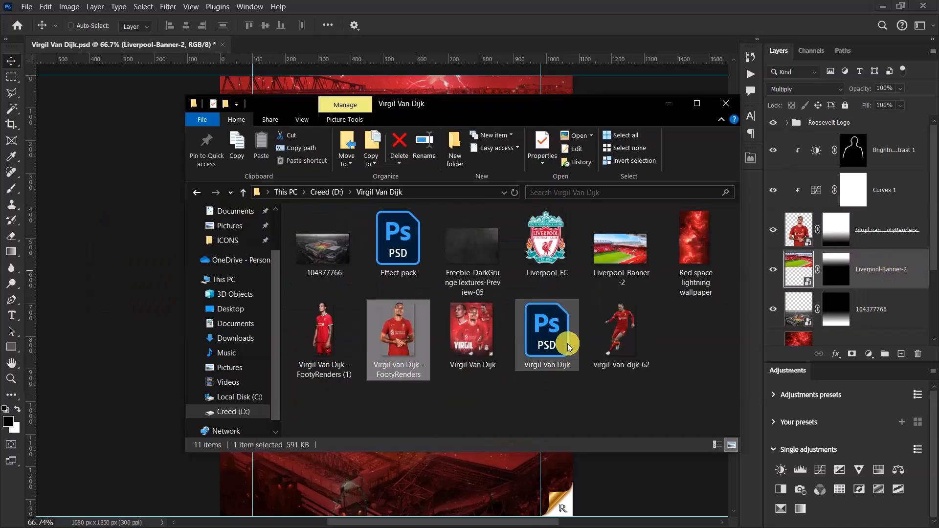
drag(334, 327, 389, 288)
drag(455, 232, 367, 272)
Scale the newly placed player to about 22.7% and position him behind the first player on the poster's left side
key(ctrl+t)
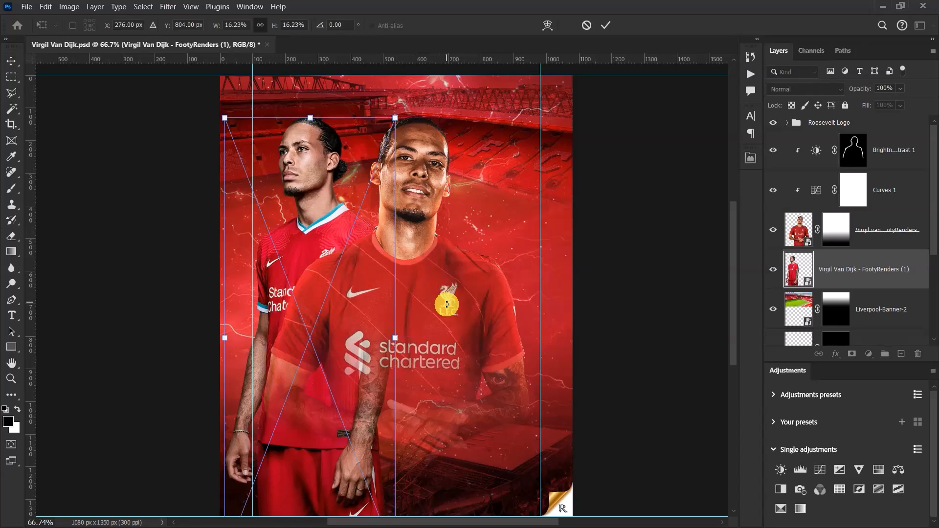
drag(400, 336, 436, 328)
drag(322, 162, 318, 237)
scroll(330, 183, down, 4)
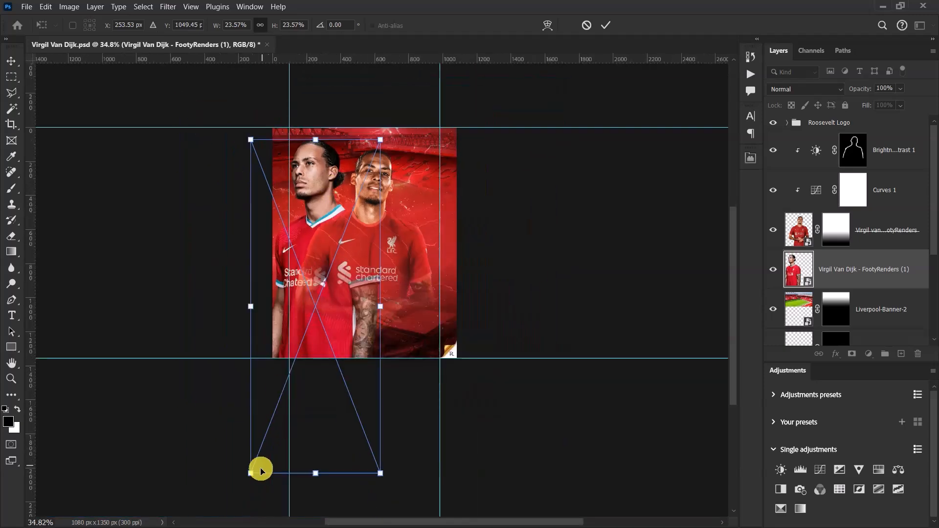
drag(250, 476, 257, 457)
scroll(311, 291, up, 2)
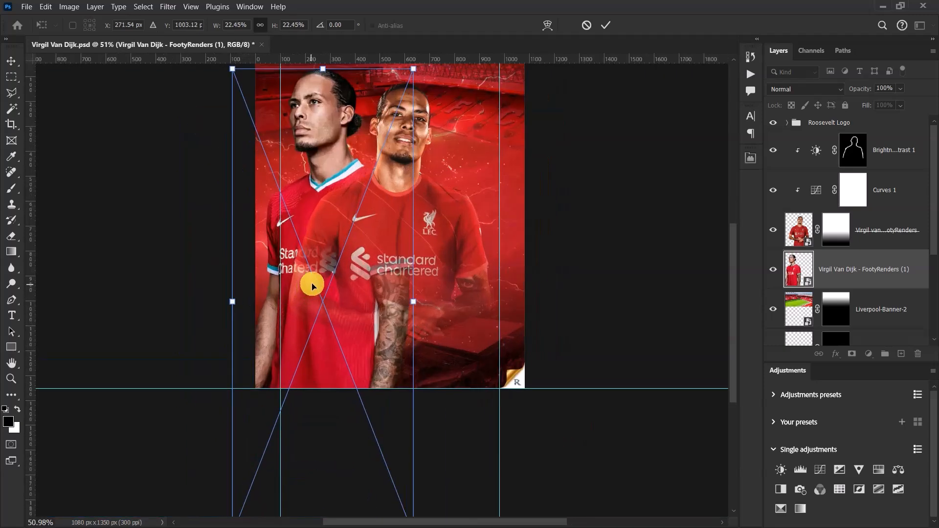
scroll(278, 240, down, 2)
drag(245, 286, 244, 288)
scroll(313, 127, up, 3)
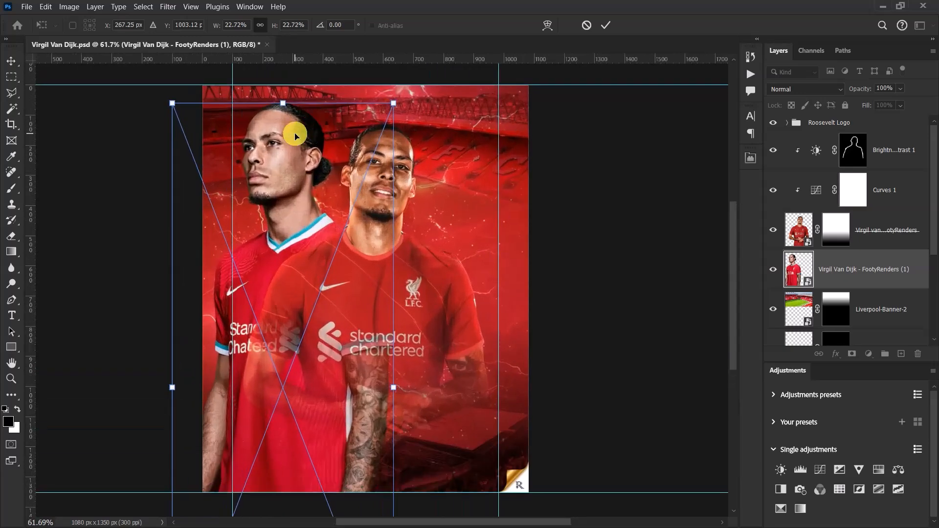
key(Return)
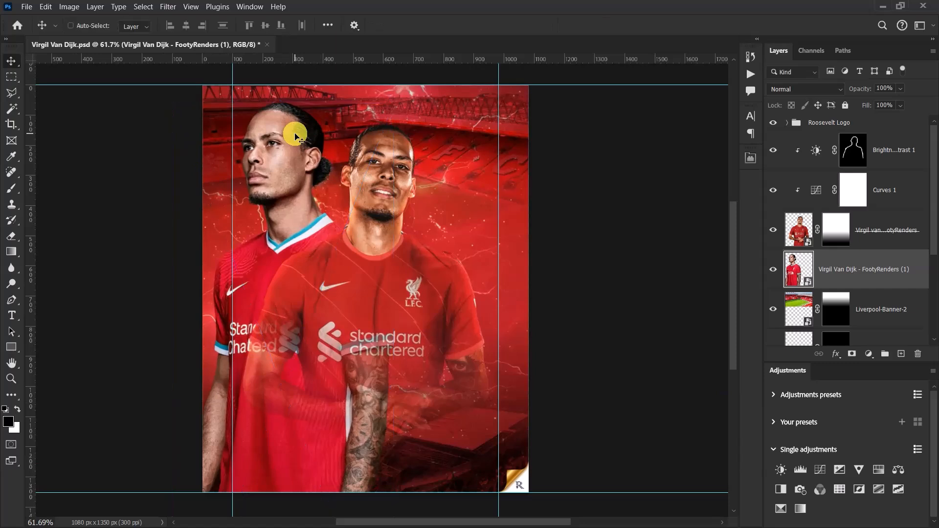
drag(295, 136, 286, 133)
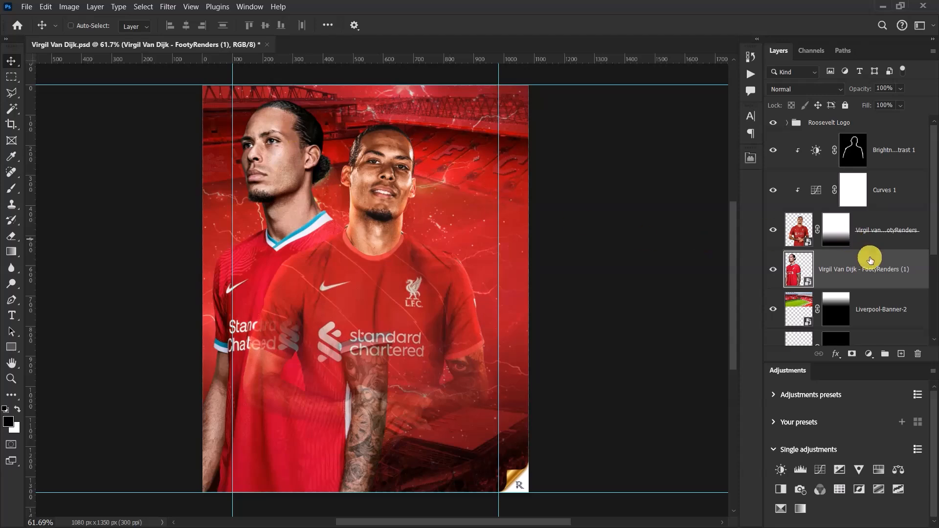
Add a layer mask to the second player and fade out his lower body with a black-to-white linear gradient
click(852, 354)
scroll(431, 262, down, 5)
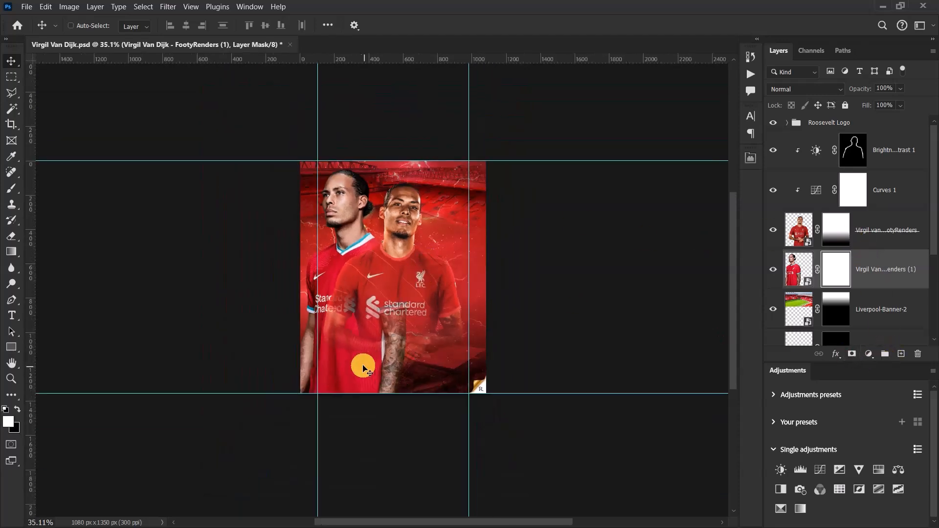
scroll(360, 333, up, 5)
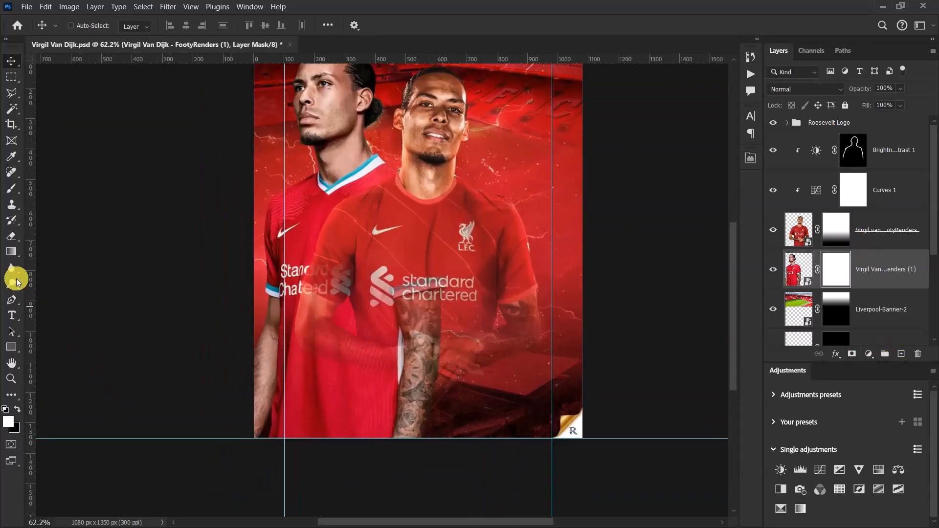
click(11, 251)
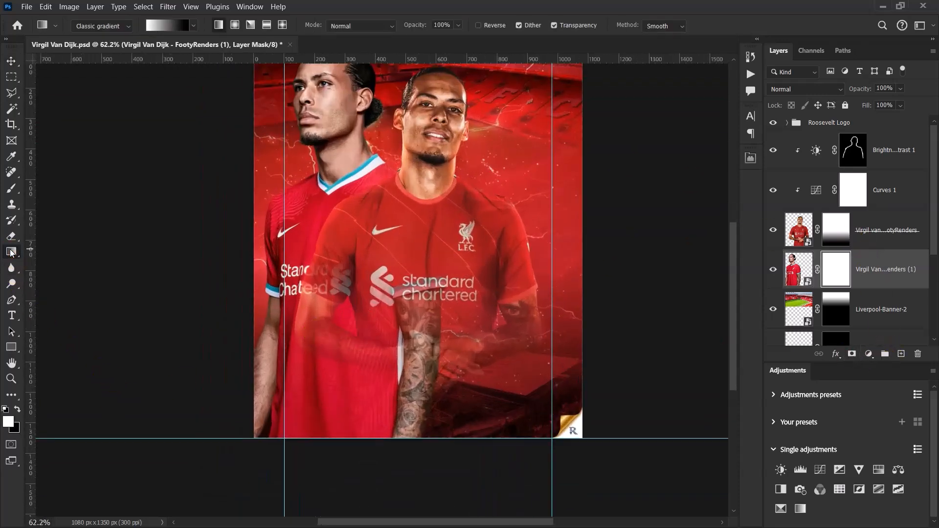
click(18, 411)
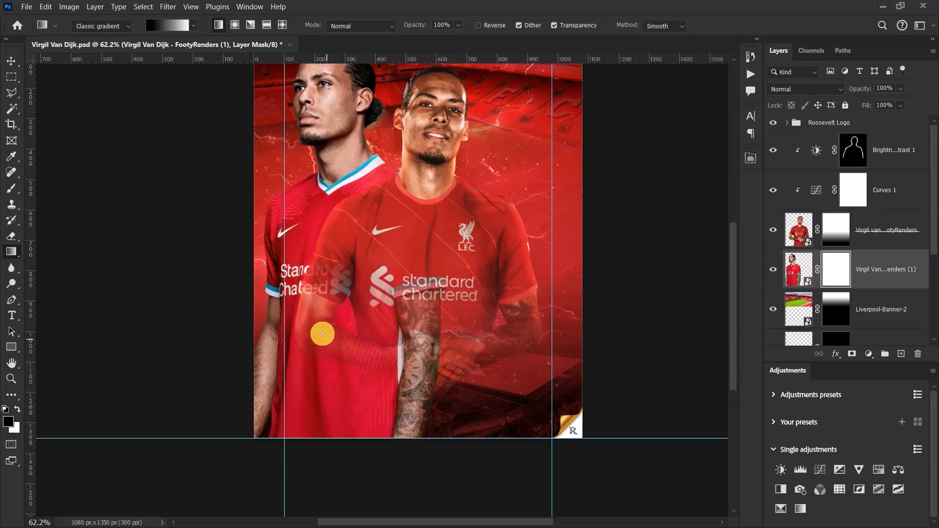
drag(326, 293, 326, 188)
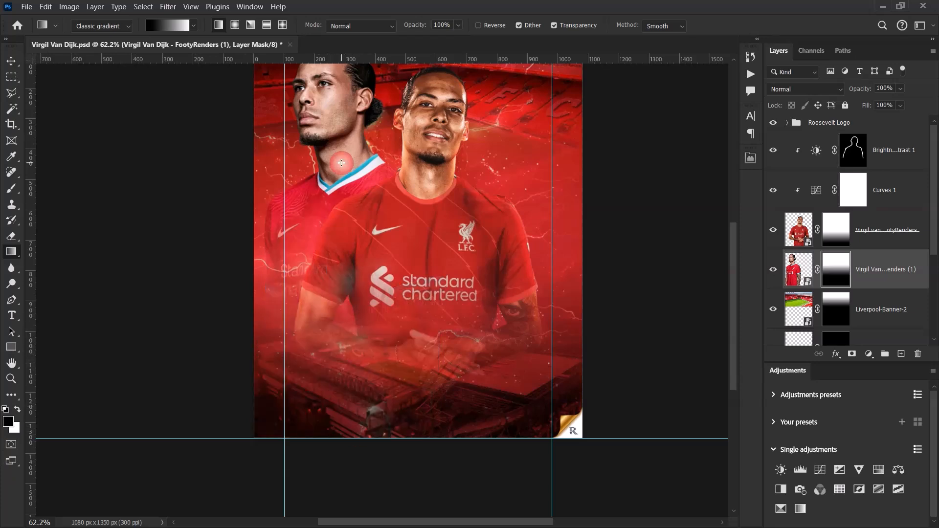
Redraw the gradient on the second player's mask slightly diagonally, from his lower left up to the collar, to reveal more of the shirt
scroll(291, 357, down, 8)
scroll(309, 394, up, 6)
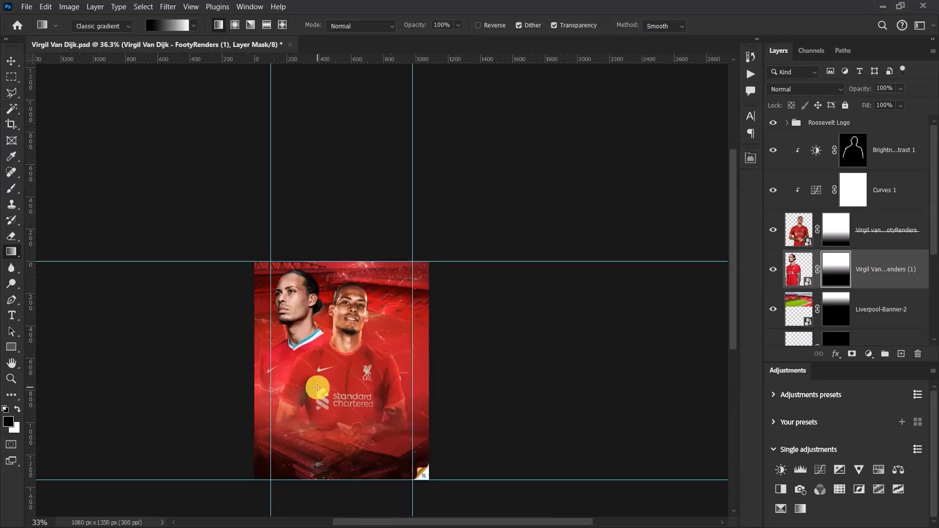
scroll(310, 394, up, 3)
drag(266, 459, 295, 285)
drag(262, 444, 305, 269)
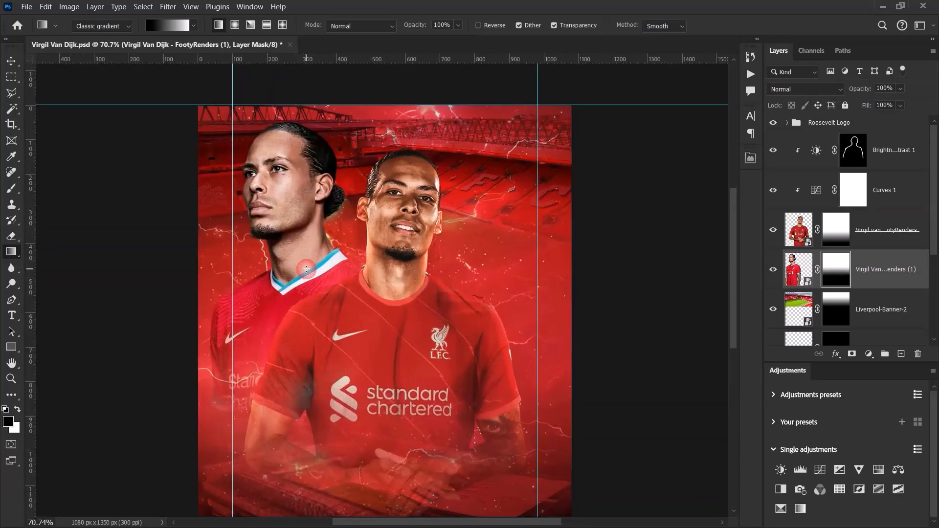
Redraw the black-to-white gradient on the second player's mask almost vertically, from his lower torso up to just below the collar
drag(281, 448, 304, 226)
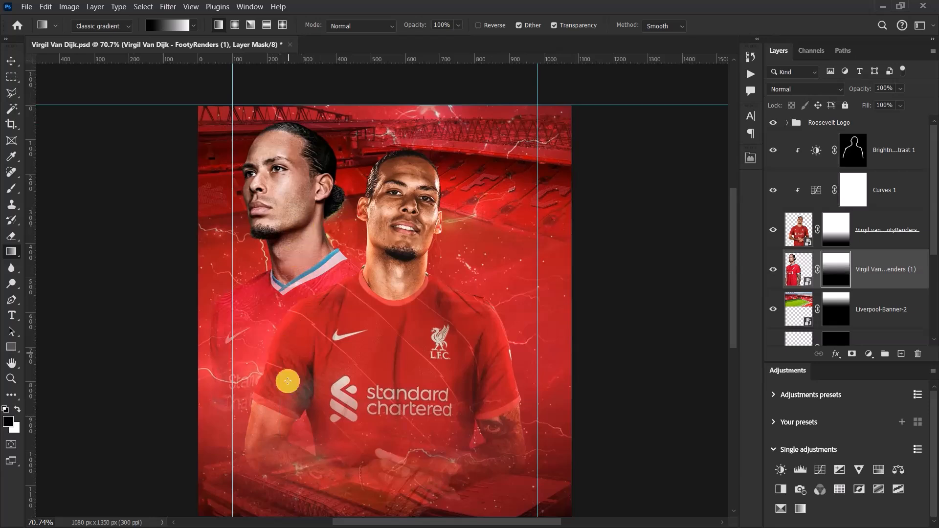
drag(270, 457, 304, 237)
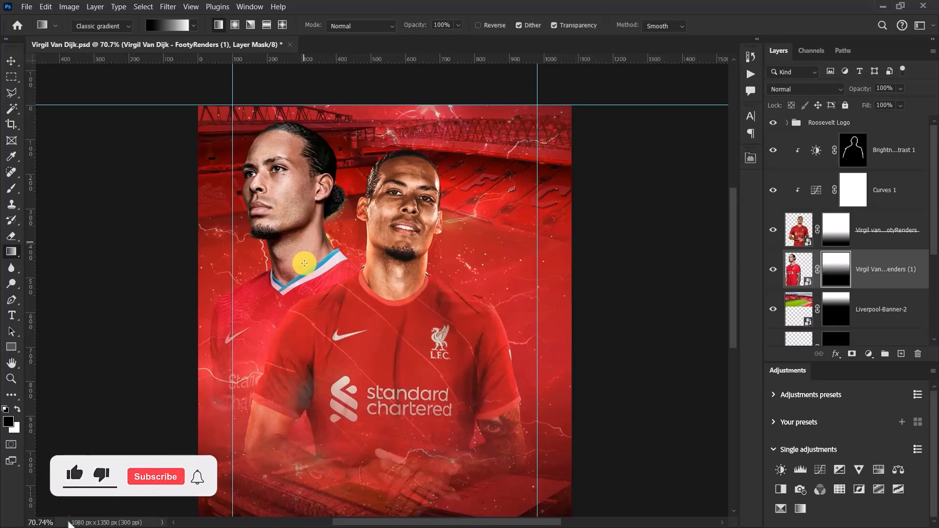
drag(273, 457, 284, 292)
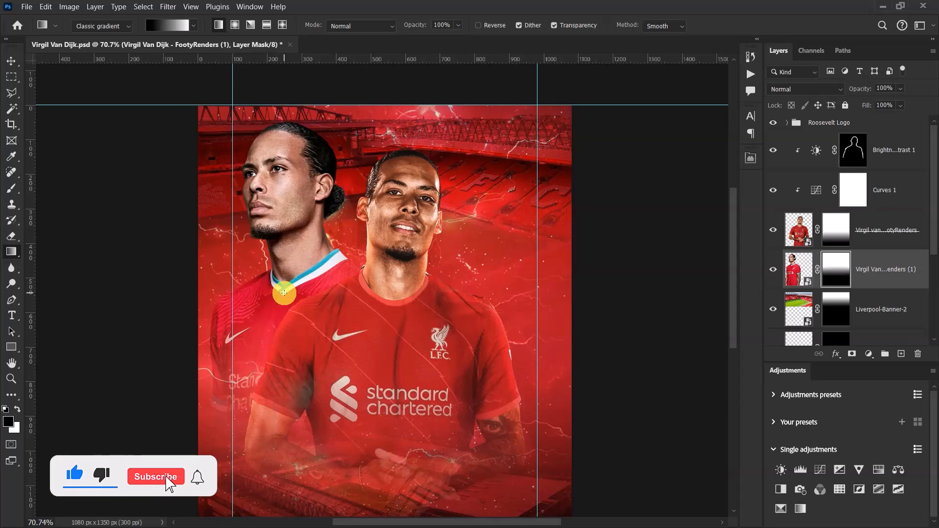
key(v)
scroll(402, 327, down, 3)
scroll(384, 279, up, 1)
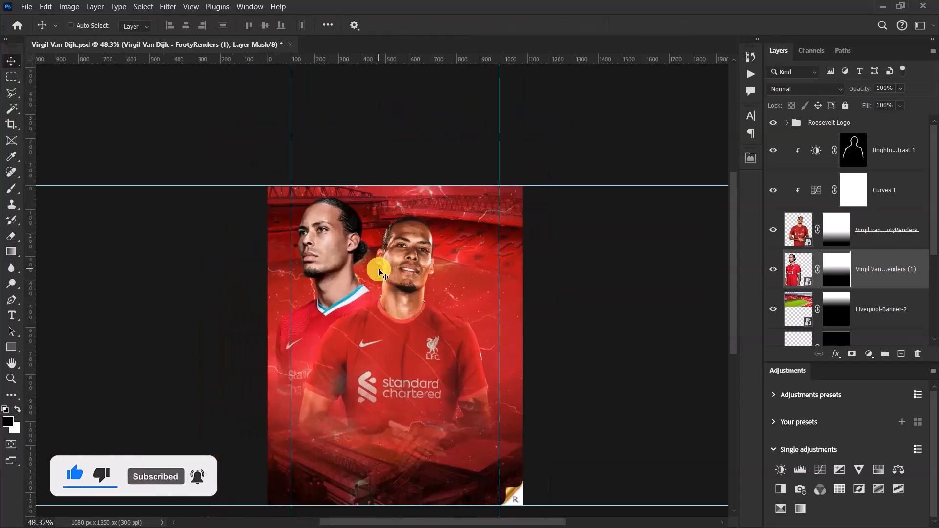
scroll(379, 271, up, 1)
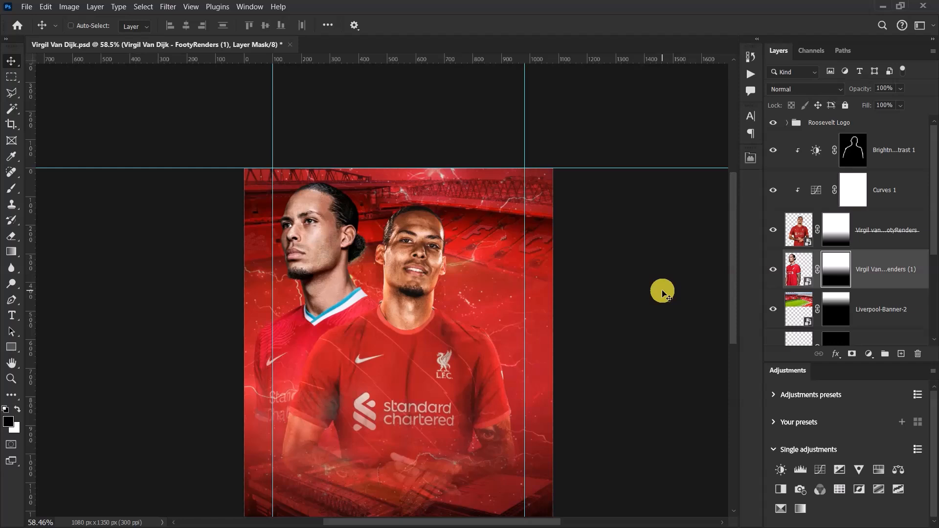
Compare the poster with and without the second player, and open the Camera Raw Filter on his image layer
click(800, 268)
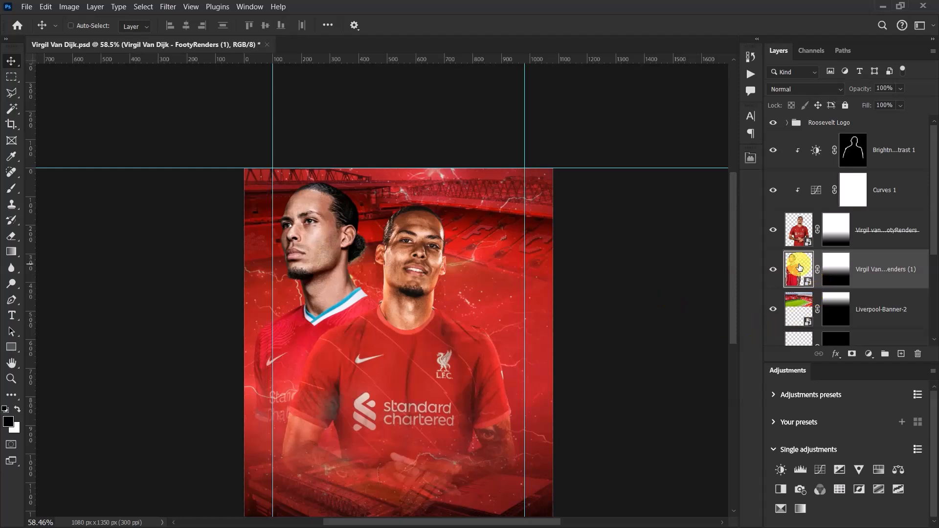
click(773, 270)
click(773, 270)
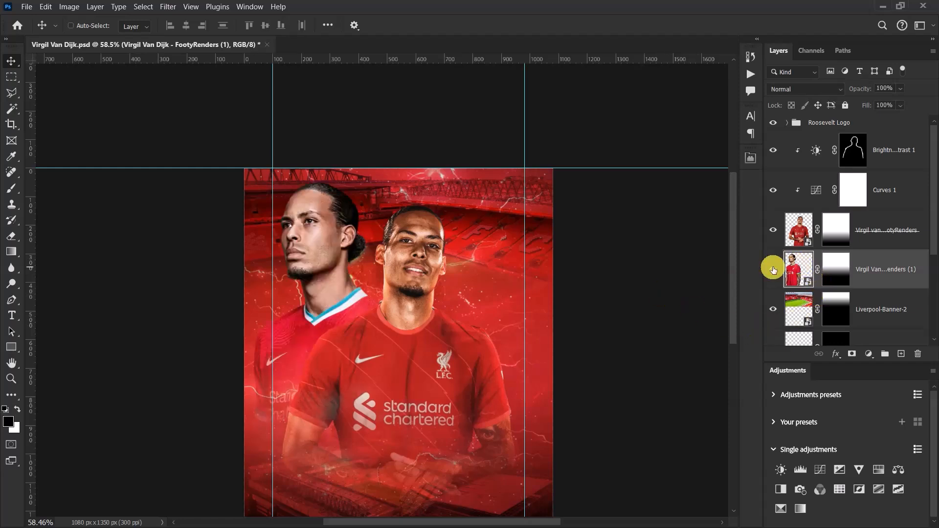
click(773, 269)
click(773, 269)
click(168, 6)
click(200, 90)
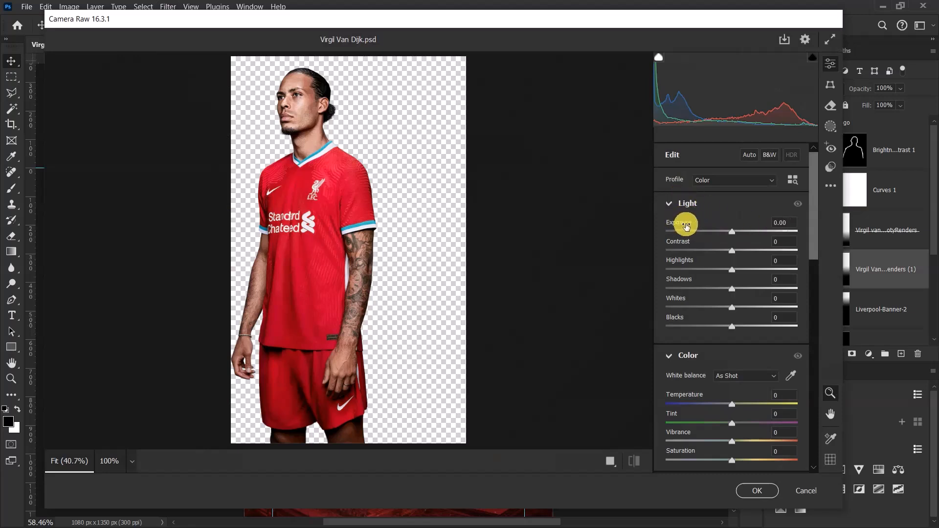
Set the second player's Exposure to -0.10 and Contrast to +26 in the Camera Raw Filter
click(780, 223)
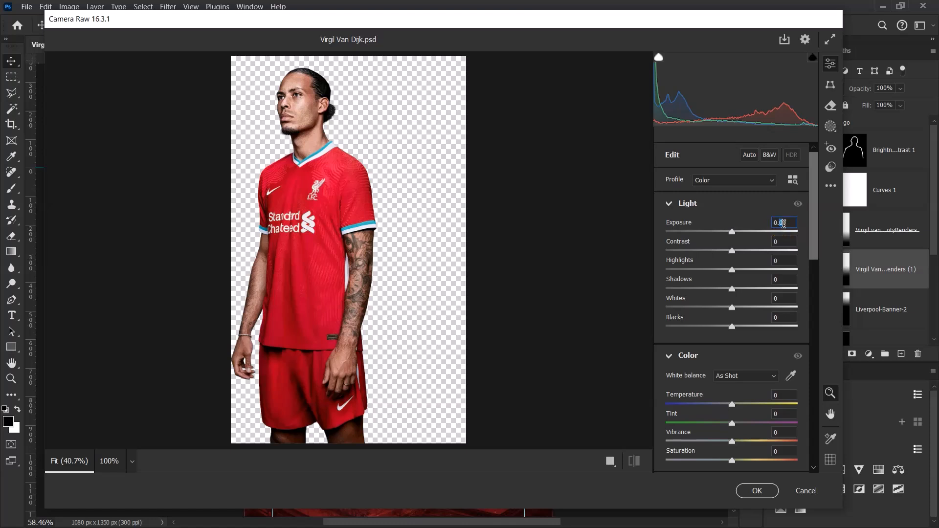
click(790, 224)
drag(732, 232, 729, 235)
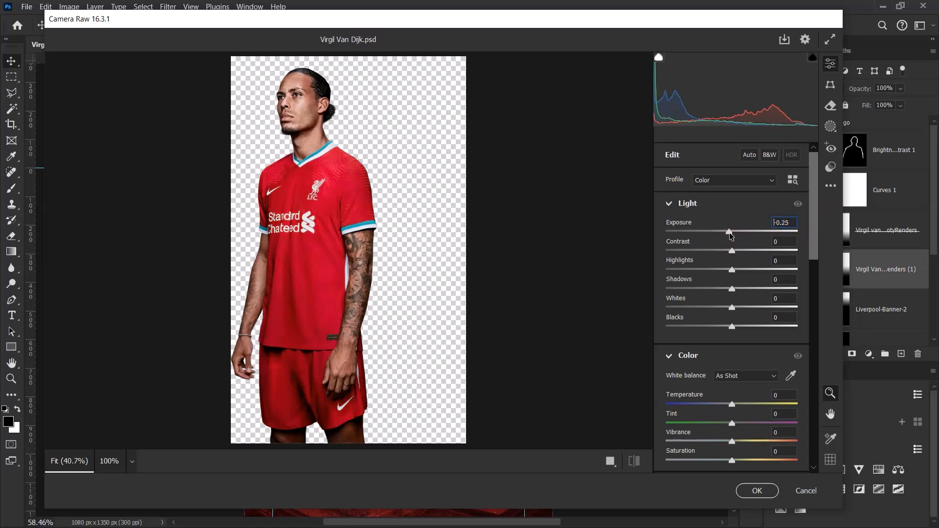
click(792, 224)
text(-0.1)
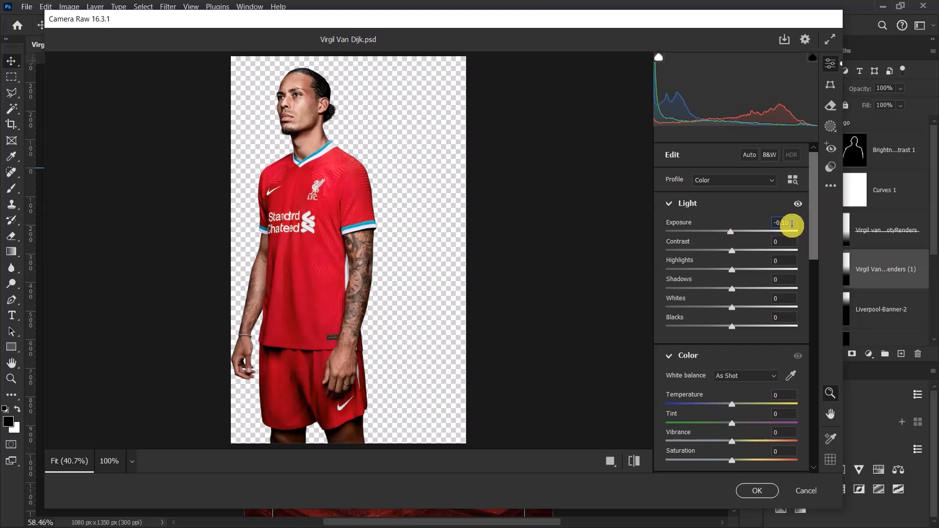
text(0)
click(784, 241)
text(26)
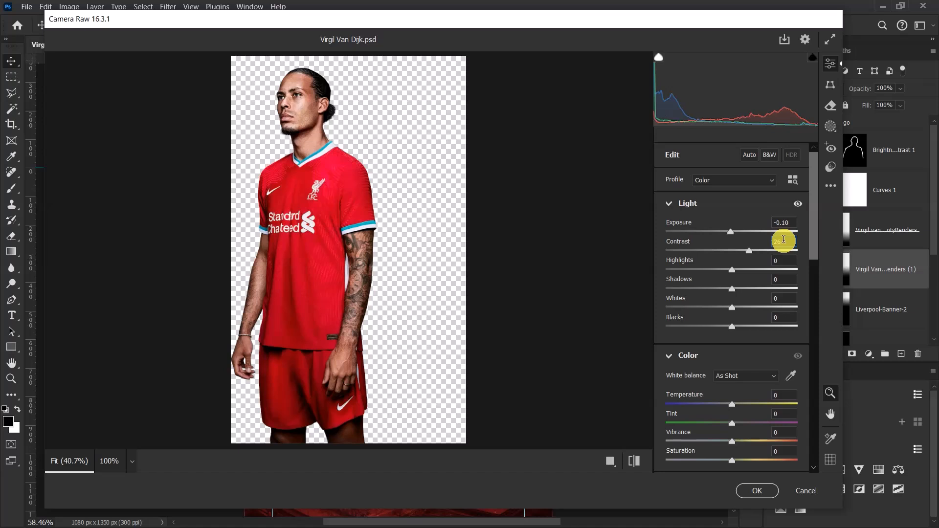
Set Highlights to -59, Shadows to +41, Whites to +1 and Blacks to -9 for the second player
click(776, 260)
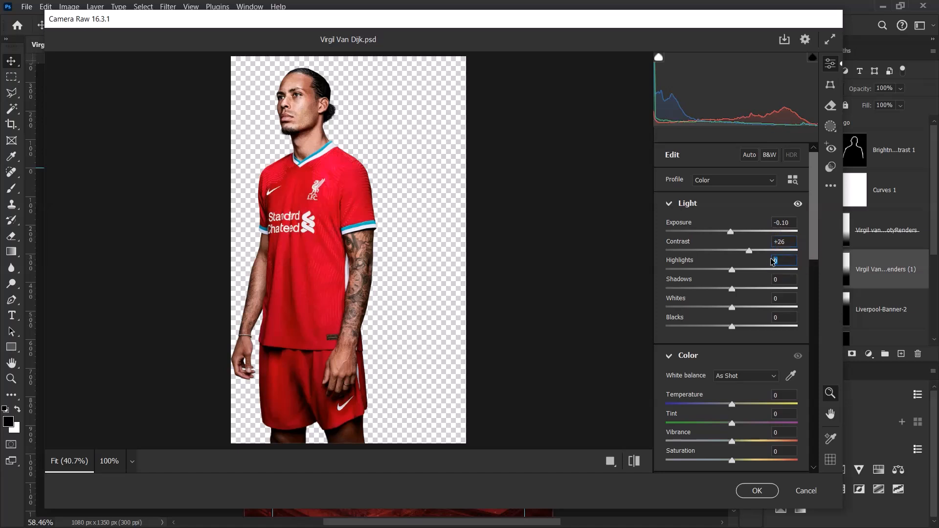
text(-5)
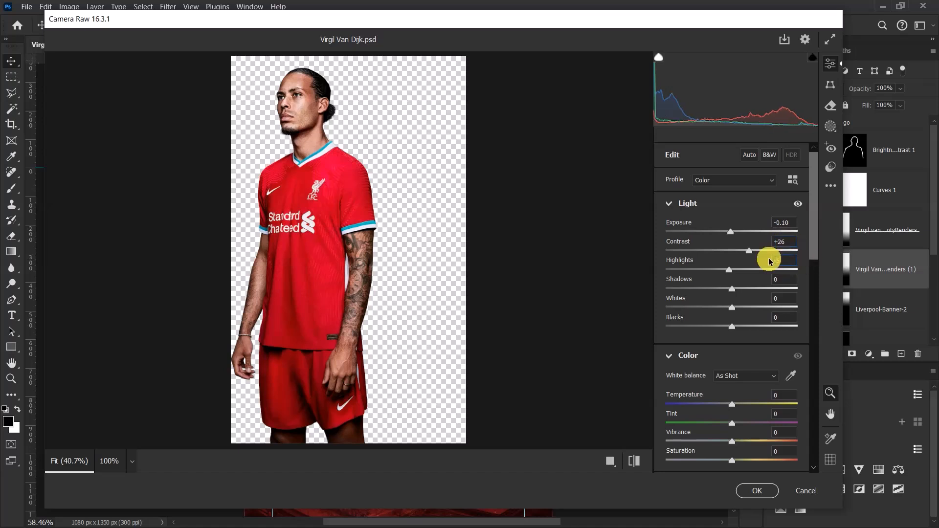
text(9)
click(767, 282)
click(768, 283)
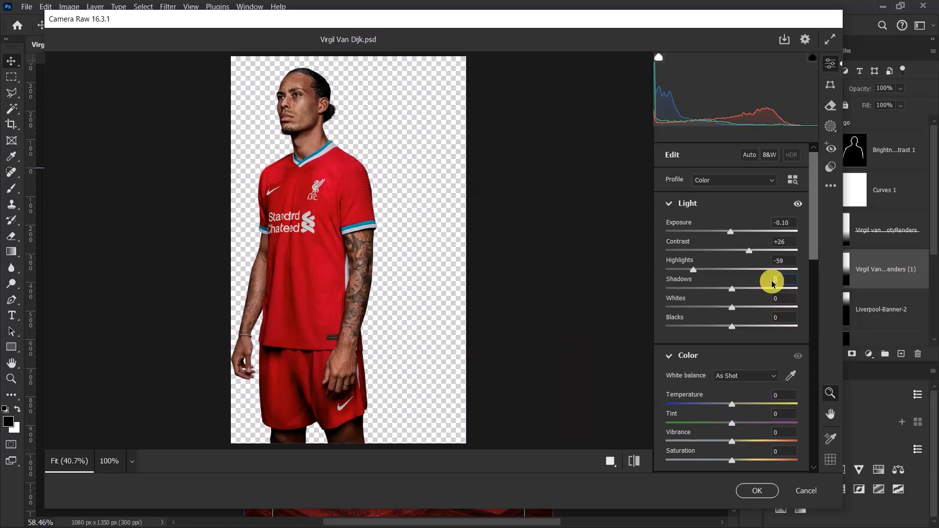
text(41)
key(Tab)
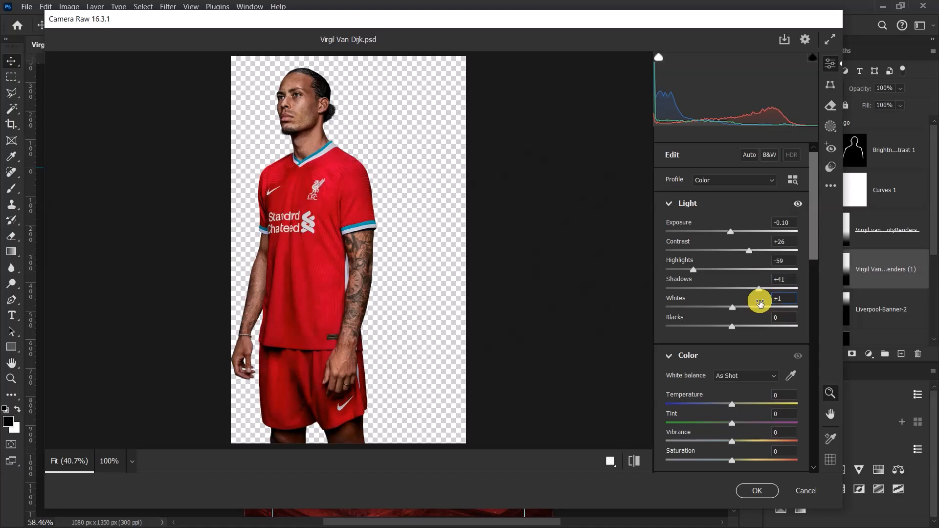
click(773, 317)
click(768, 320)
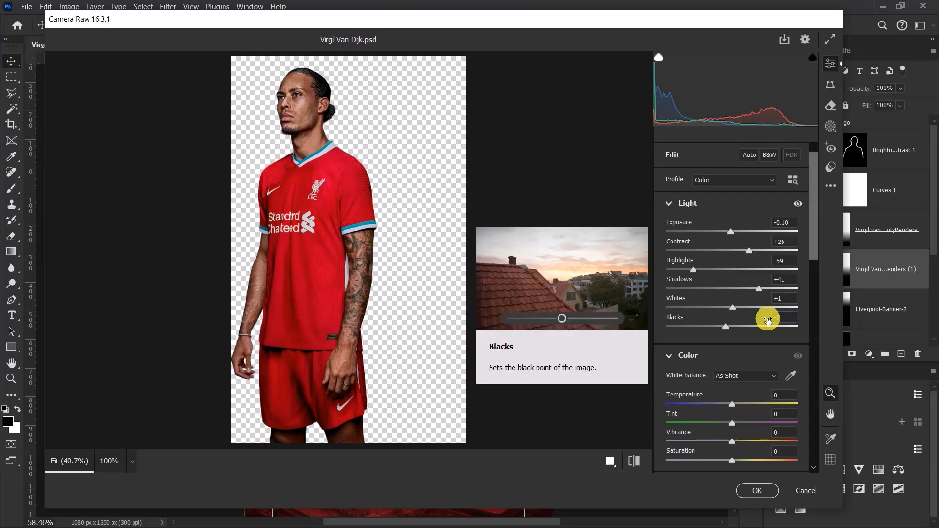
Set the second player's Vibrance to +20 and Saturation to +4
scroll(762, 366, down, 2)
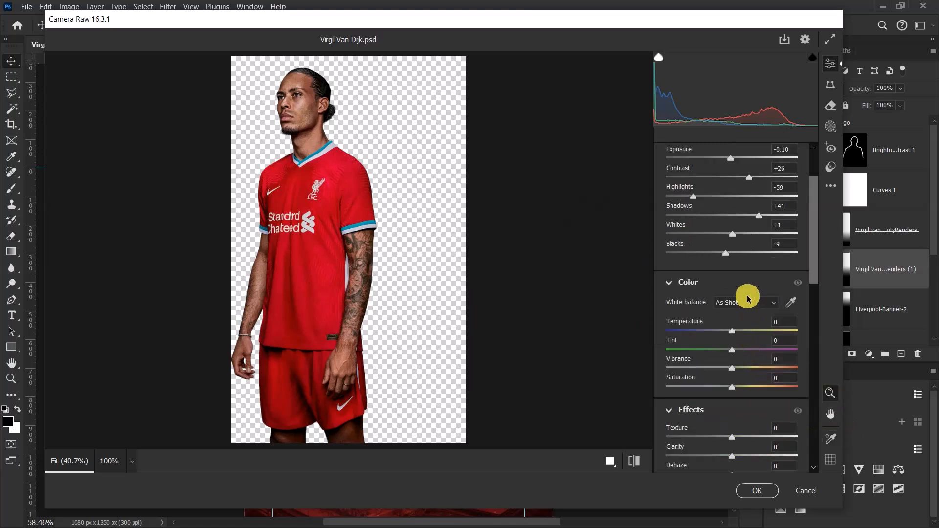
click(771, 359)
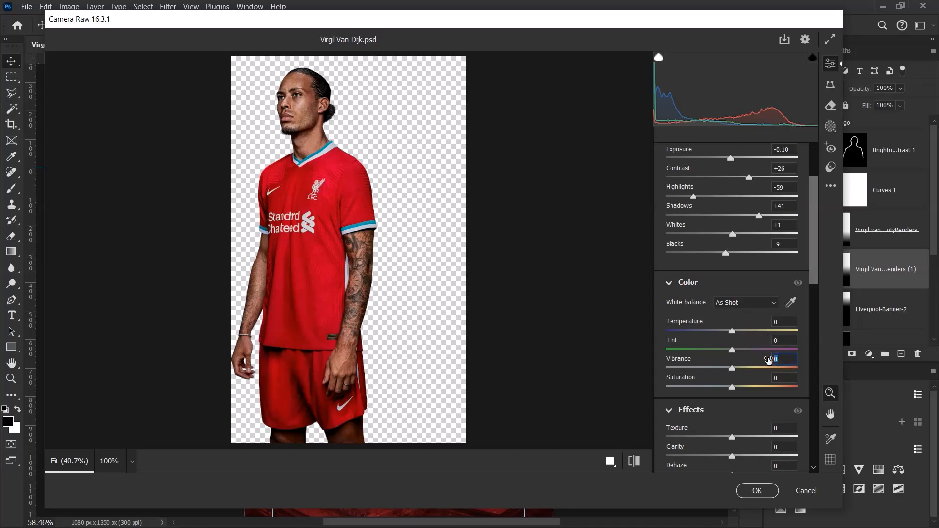
click(769, 360)
text(20)
click(771, 380)
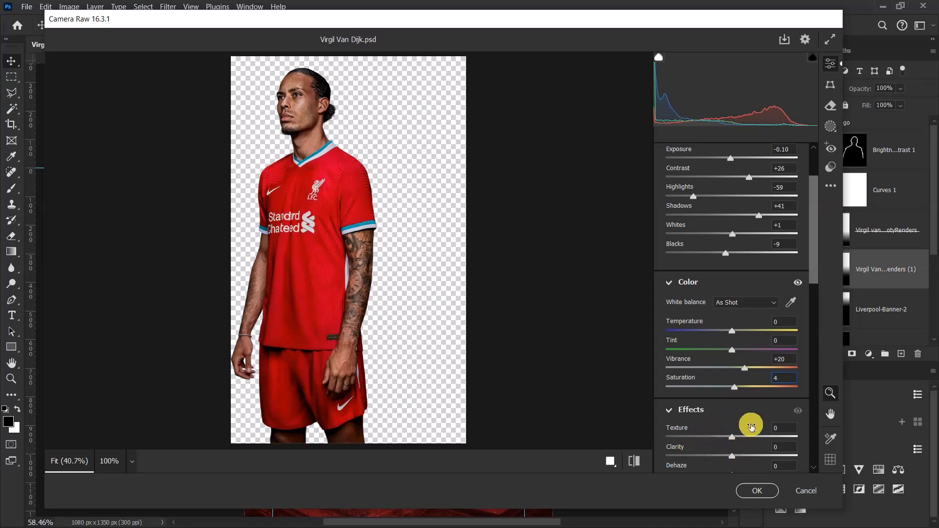
Set the second player's Texture to +29 and Clarity to +10
scroll(752, 427, down, 5)
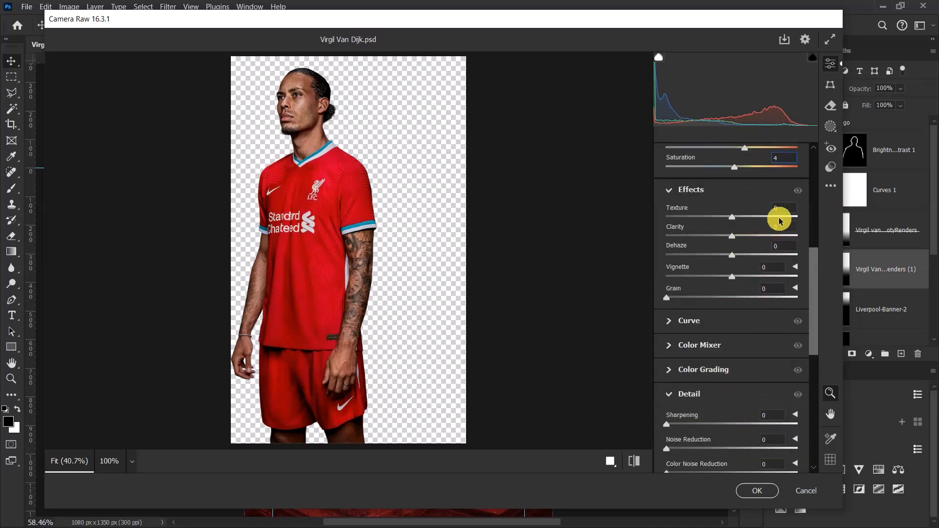
click(783, 209)
text(29)
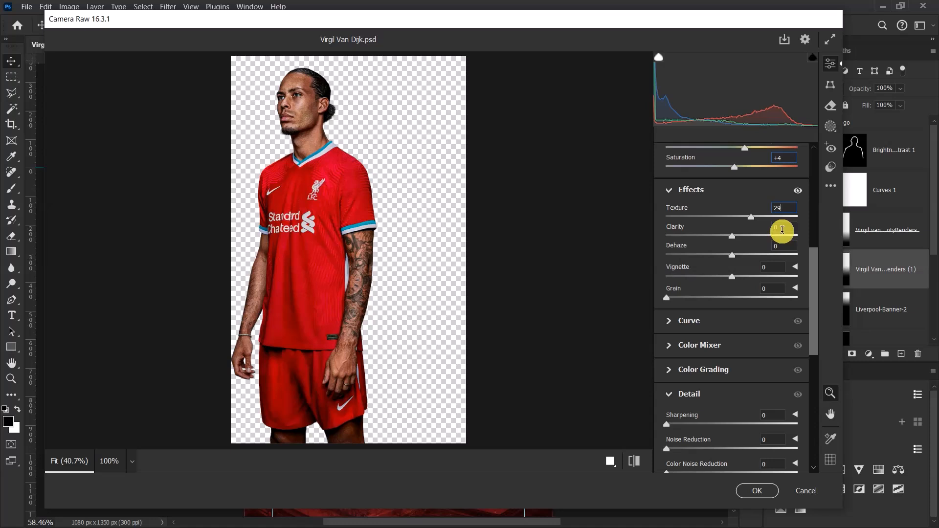
click(782, 228)
text(10)
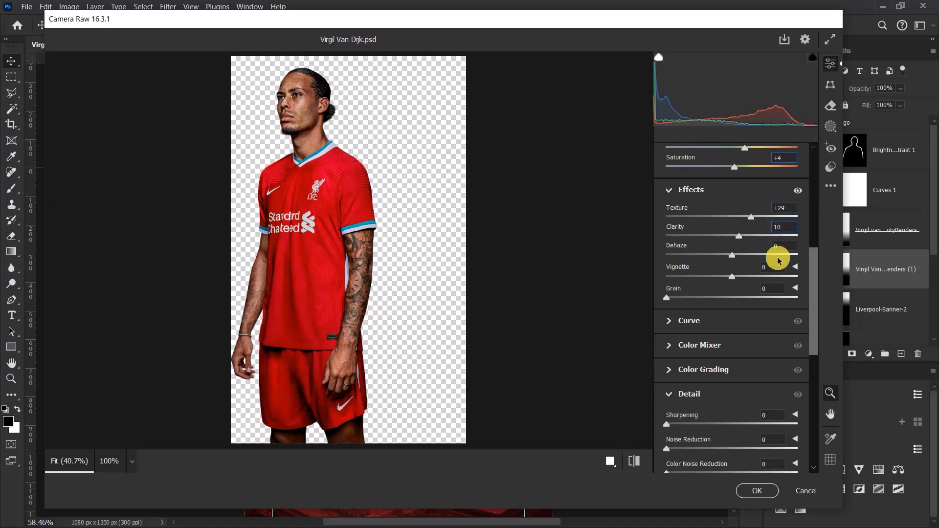
Set Sharpening to 46 and Noise Reduction to 9, and apply the Camera Raw Filter to the second player
scroll(765, 304, down, 3)
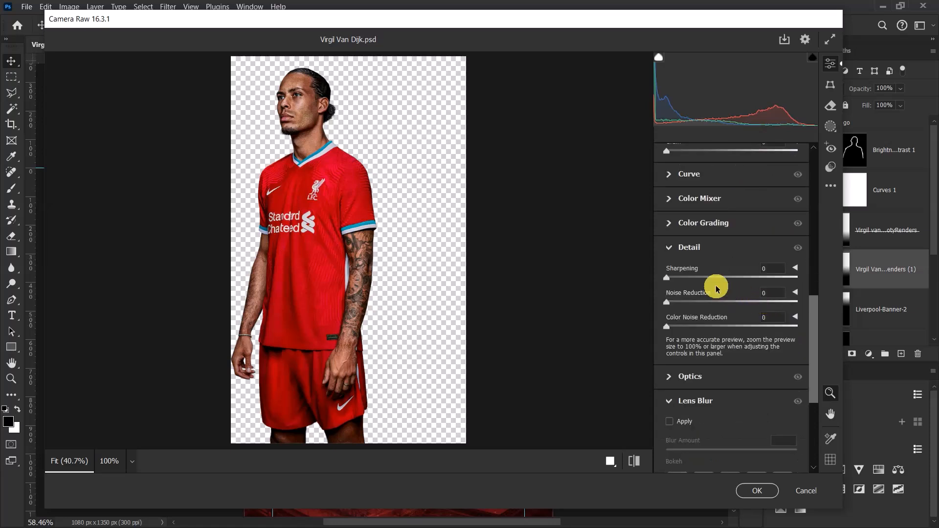
click(757, 268)
click(754, 270)
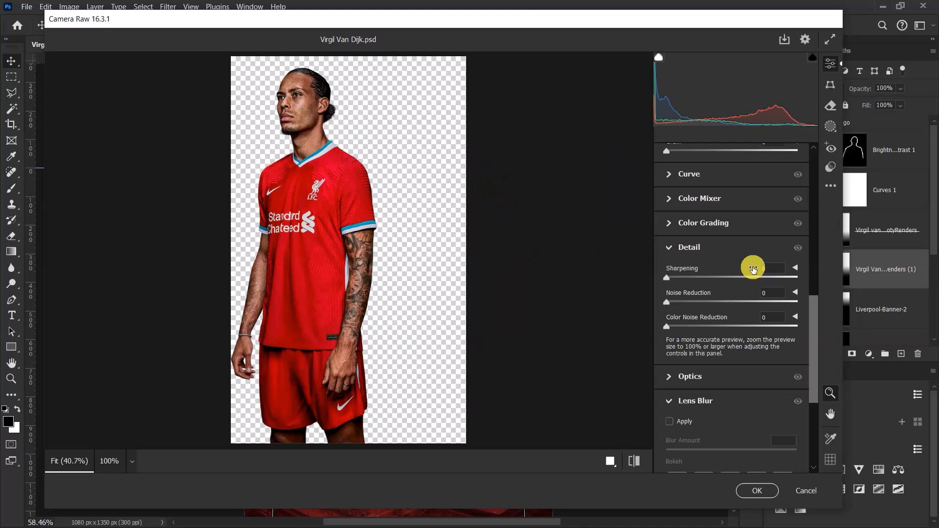
click(771, 271)
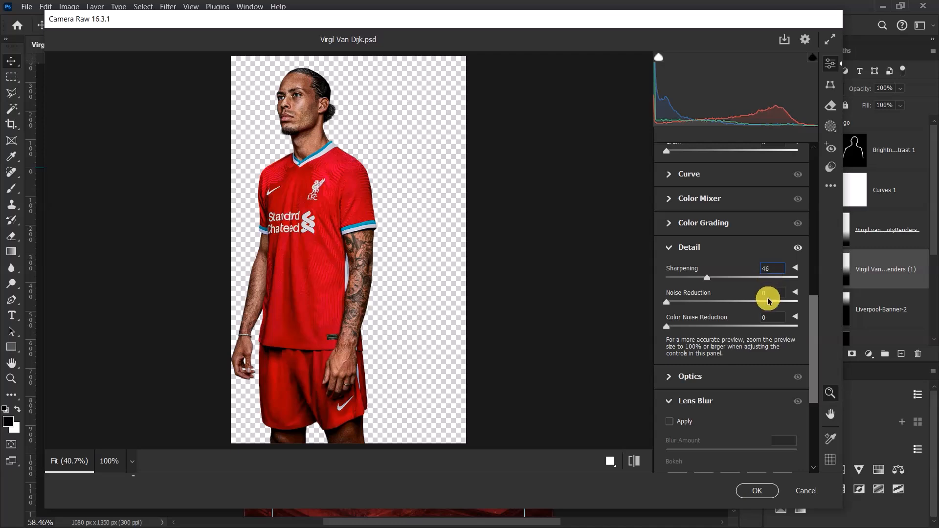
click(771, 295)
text(9)
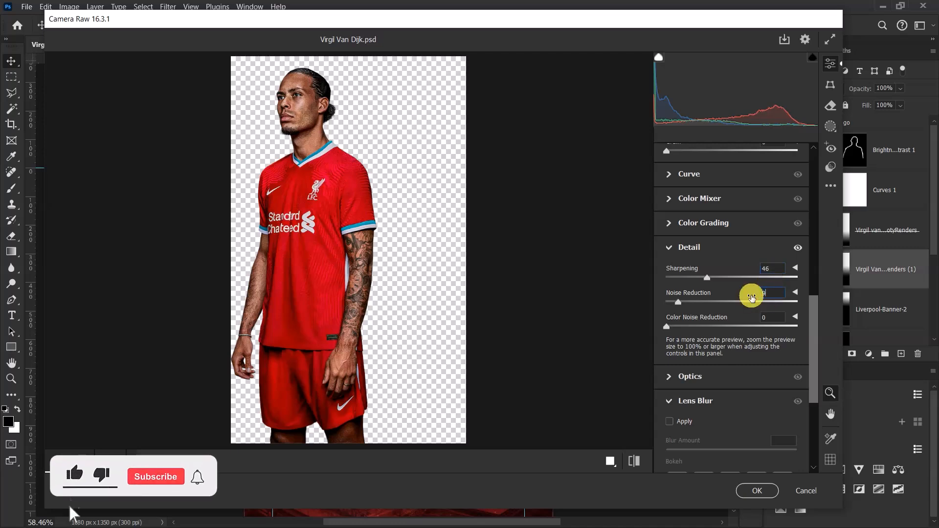
click(758, 492)
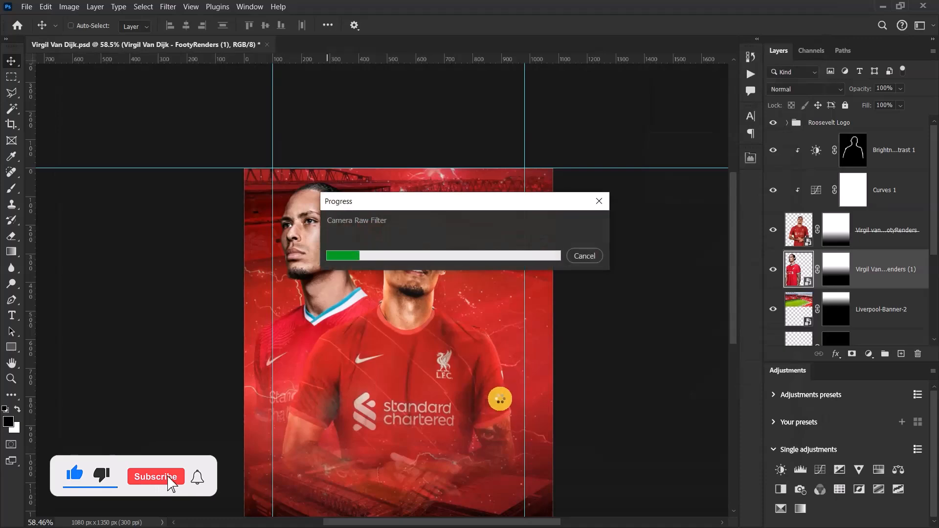
Compare the second player with and without the Camera Raw smart filter, and collapse his layer's filter list
scroll(400, 327, up, 4)
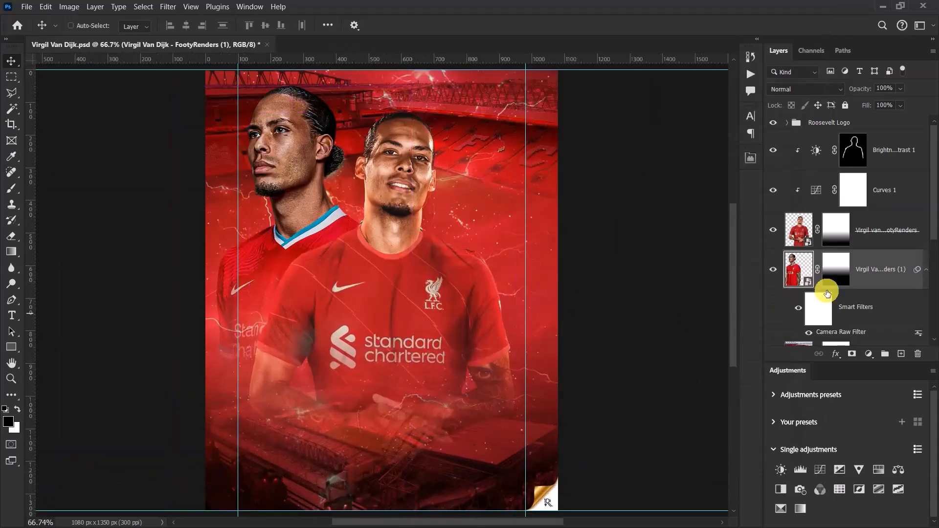
click(799, 309)
click(799, 310)
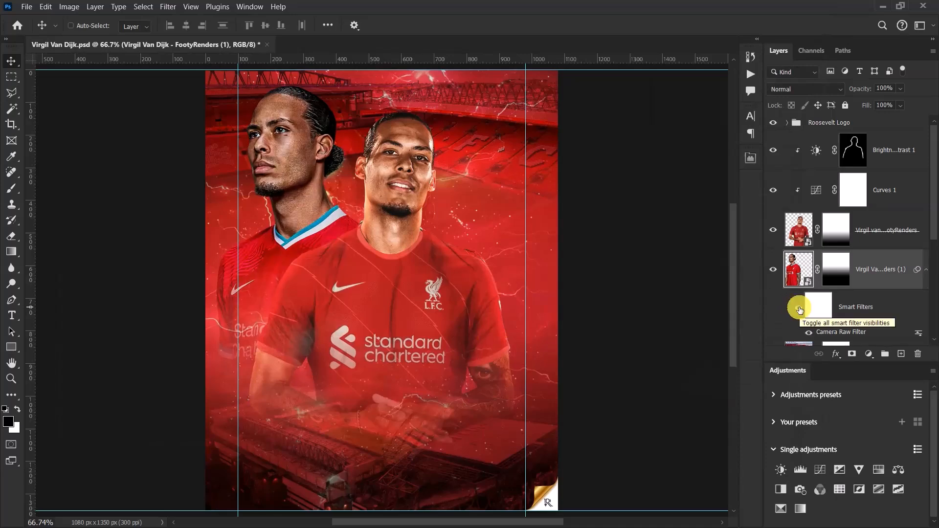
scroll(320, 272, up, 1)
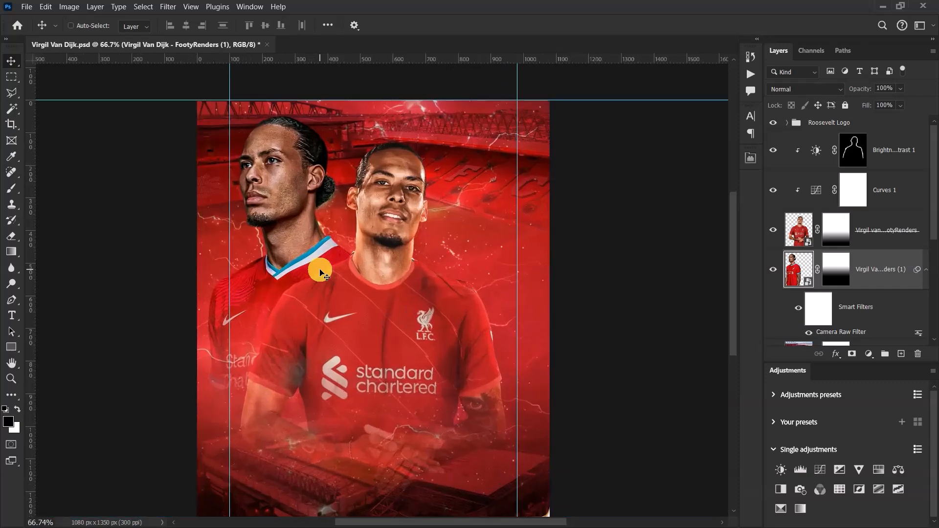
key(ctrl+0)
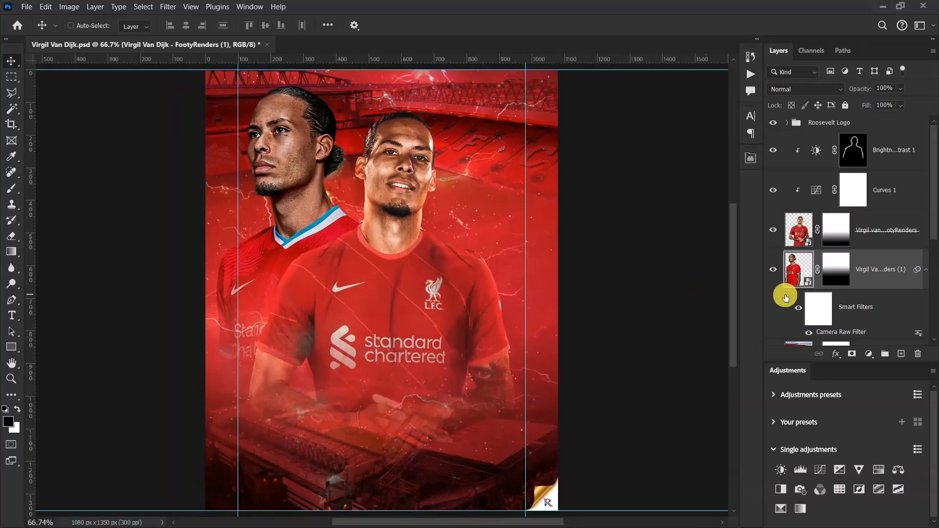
click(927, 268)
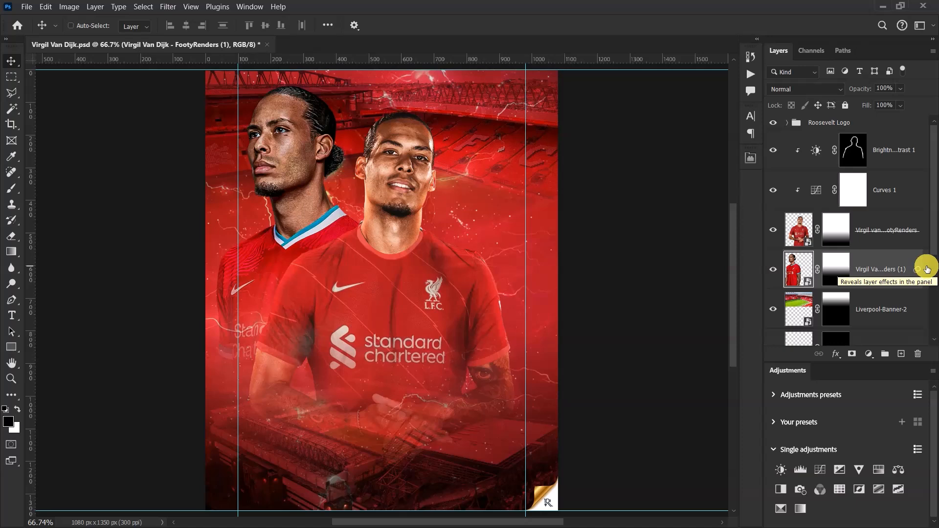
Add a Curves adjustment layer above the second player and clip it to his layer
click(869, 359)
click(870, 203)
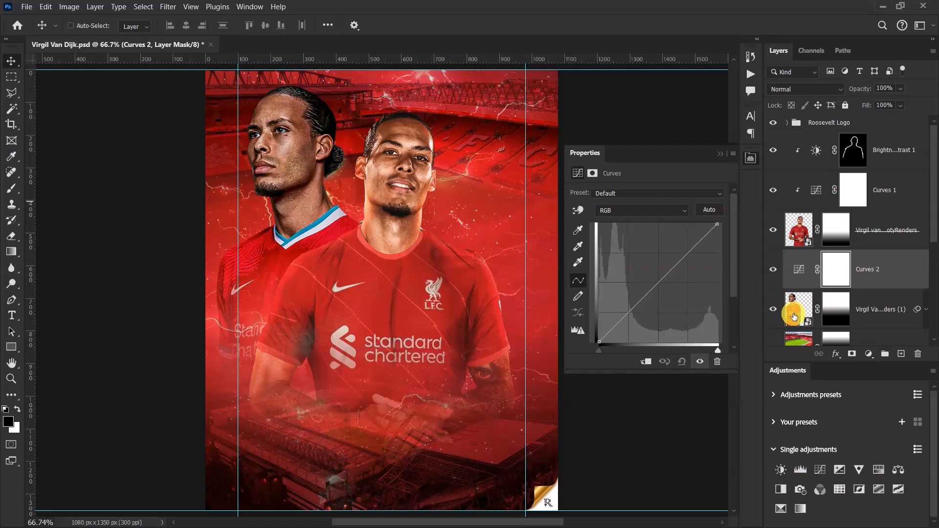
click(644, 363)
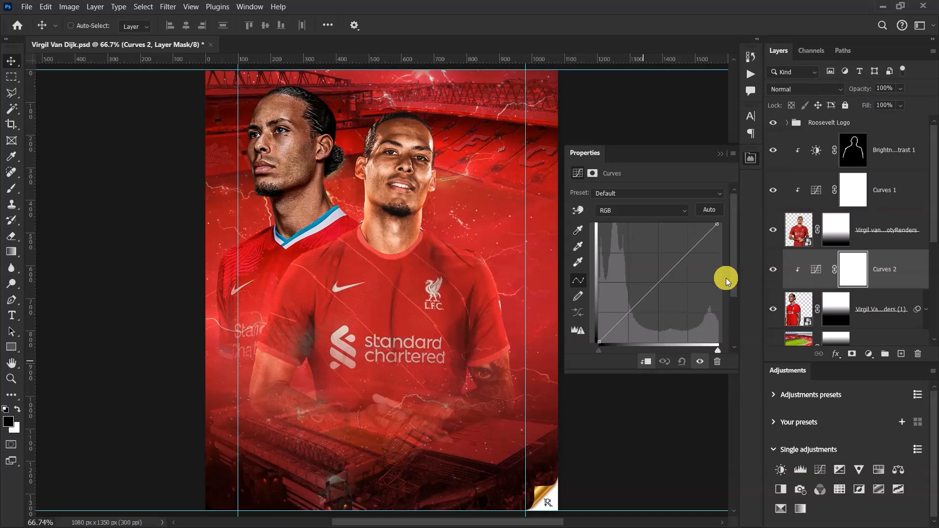
Raise the highlights slightly and lift the black point on the Curves adjustment clipped to the second player
click(685, 253)
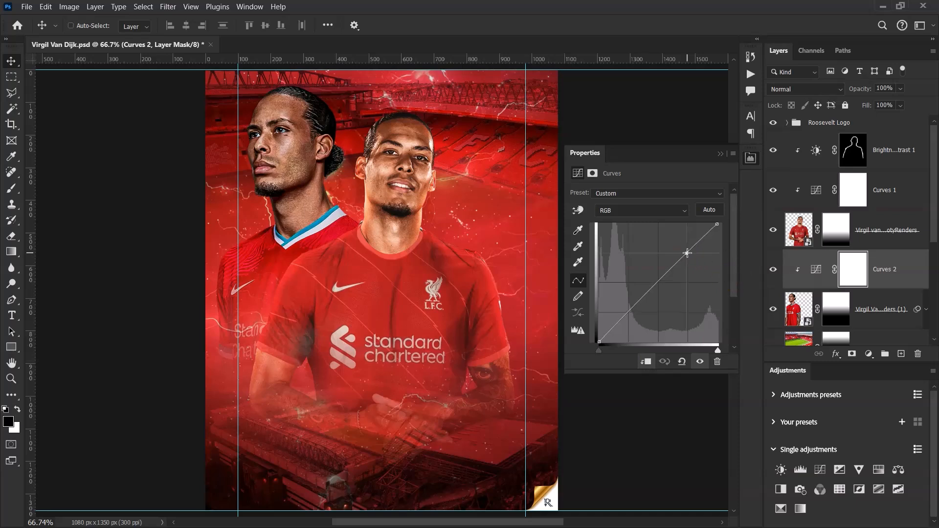
drag(688, 253, 686, 251)
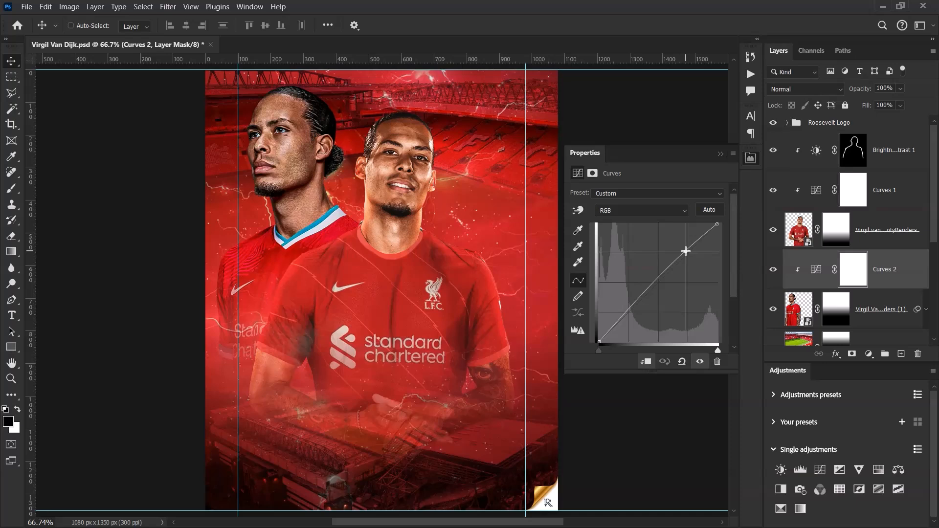
click(599, 341)
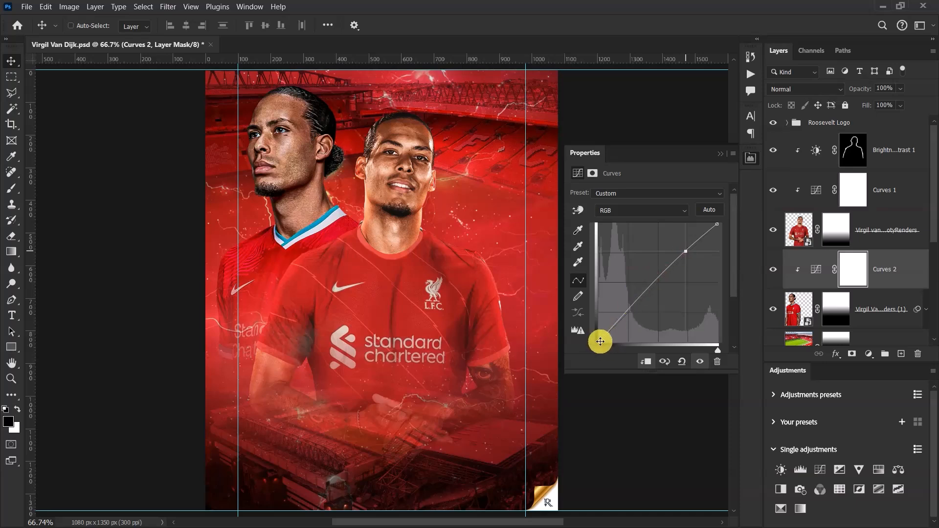
drag(601, 342, 600, 336)
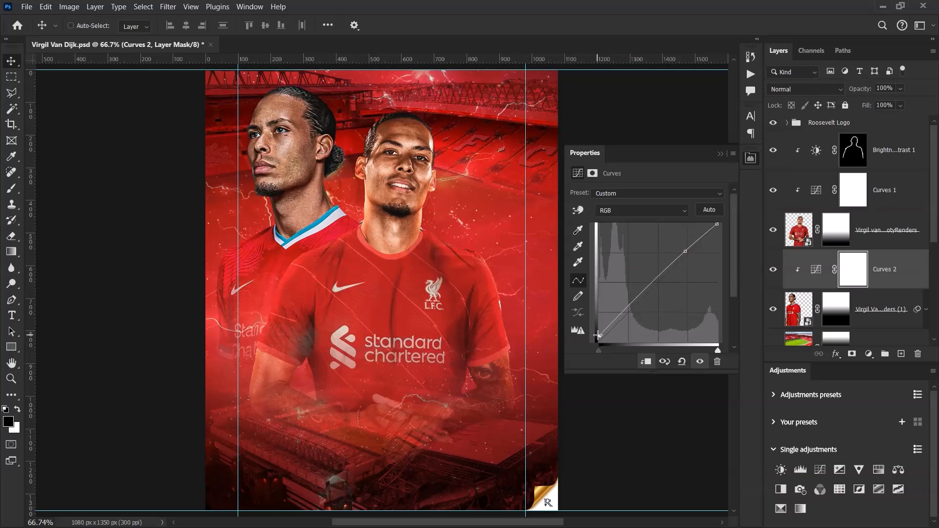
click(721, 153)
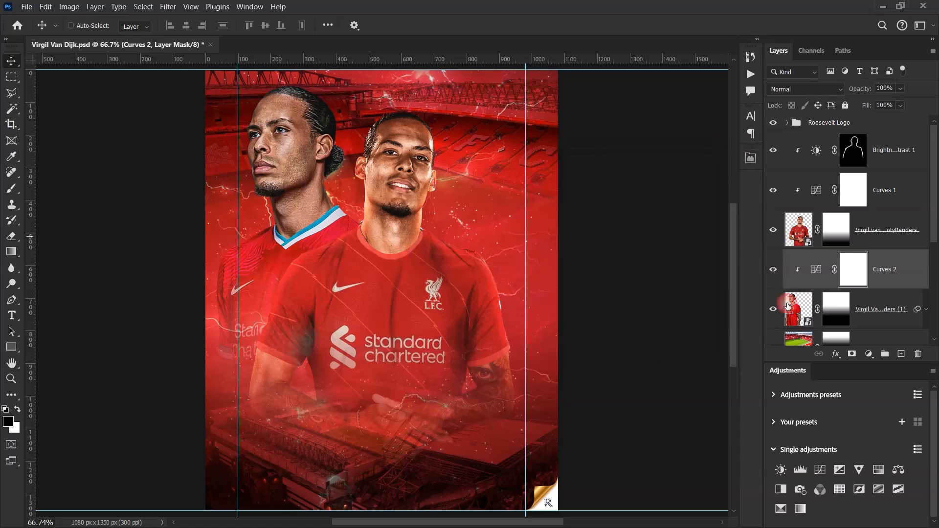
Compare the second player with and without the Curves 2 adjustment
click(773, 272)
click(772, 272)
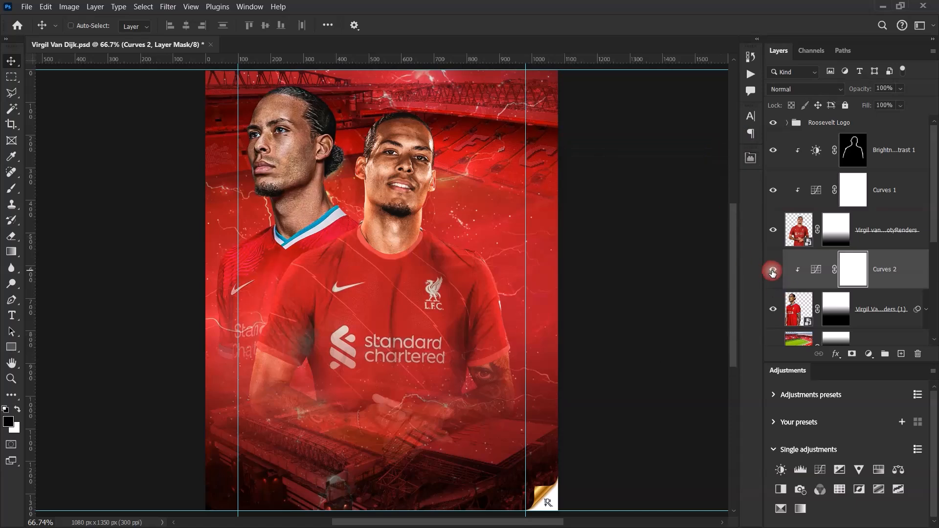
click(773, 272)
click(773, 272)
Set the Curves 2 layer's opacity to 60% and compare the second player with and without it
click(817, 271)
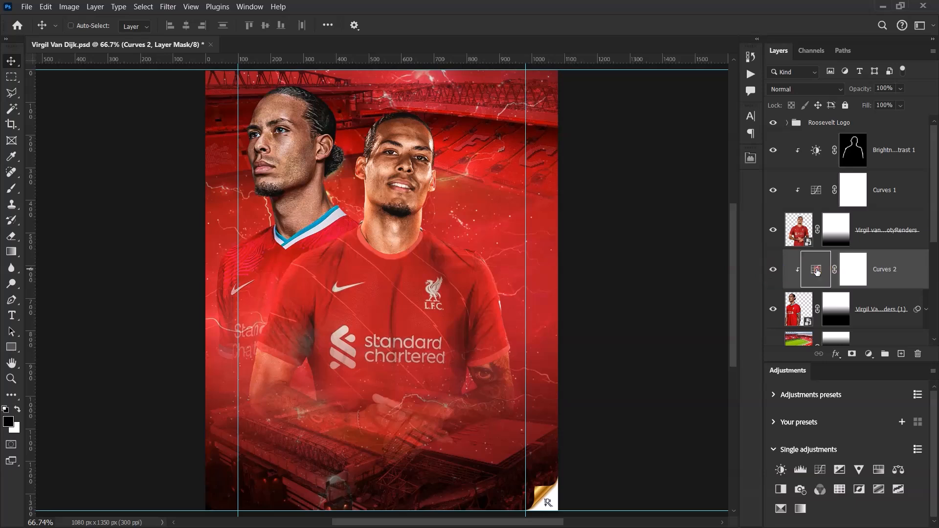
mouse_move(863, 91)
mouse_down()
mouse_move(851, 91)
mouse_move(858, 85)
mouse_up()
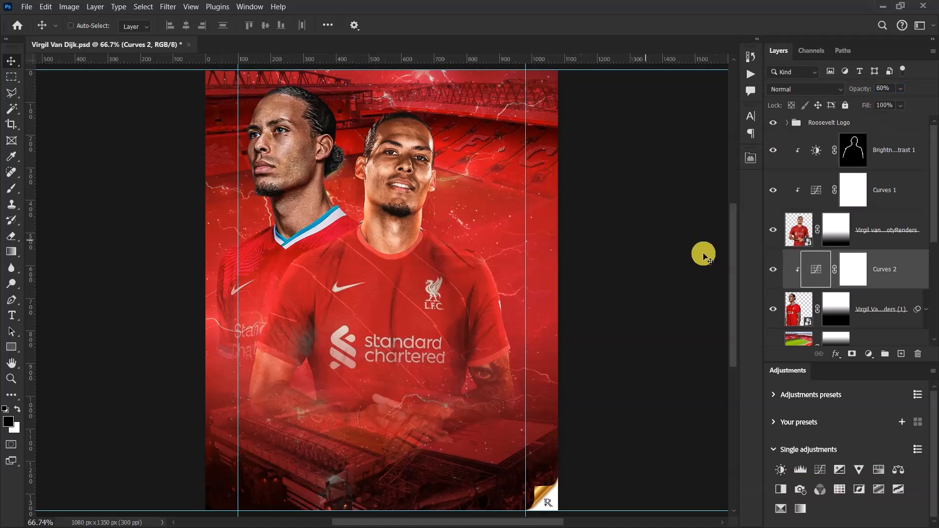
click(774, 271)
click(774, 271)
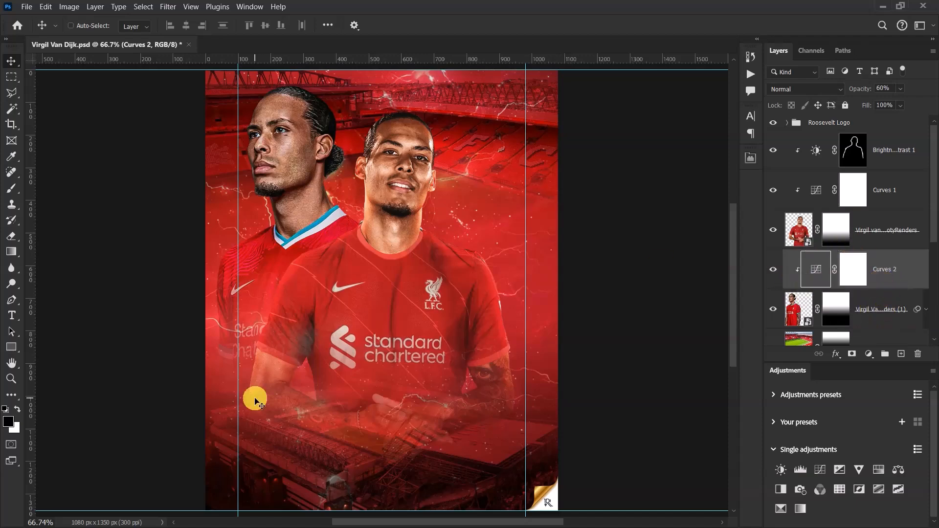
Place the virgil-van-dijk-62 cutout above the Curves 2 layer and position it behind the front player's right-hand side
key(alt+Tab)
drag(626, 325, 105, 269)
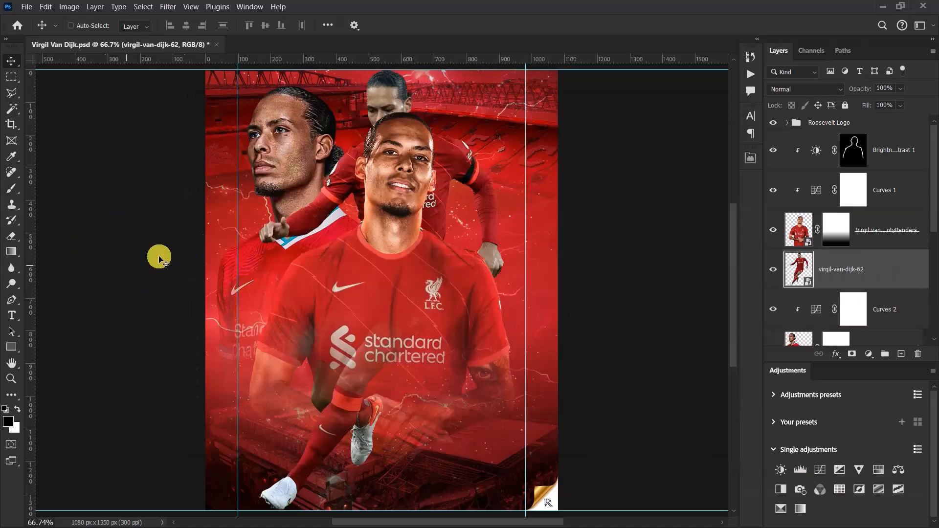
drag(447, 166, 544, 174)
key(ctrl+z)
key(ctrl)
Scale the virgil-van-dijk-62 cutout down slightly so his head sits lower on the poster
key(ctrl+t)
key(ctrl+minus)
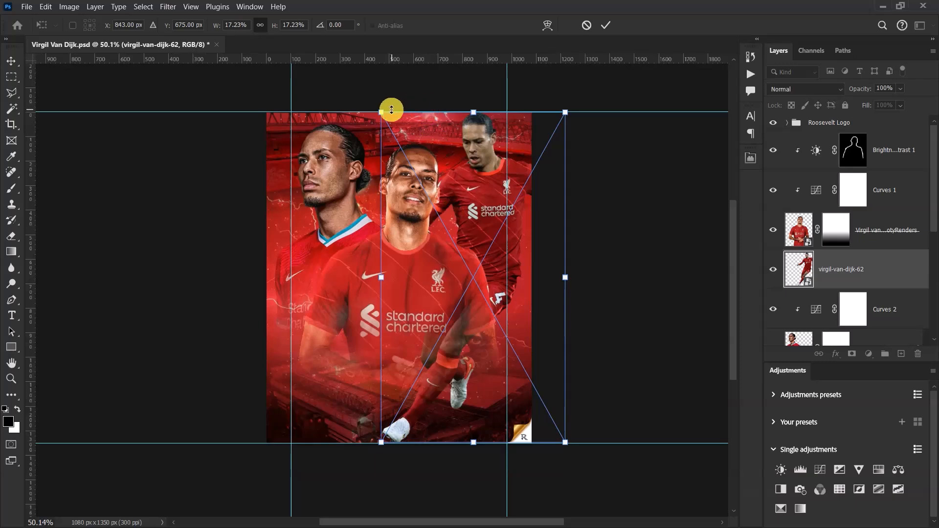
mouse_move(565, 112)
mouse_down()
mouse_move(559, 130)
mouse_move(566, 124)
mouse_up()
click(604, 26)
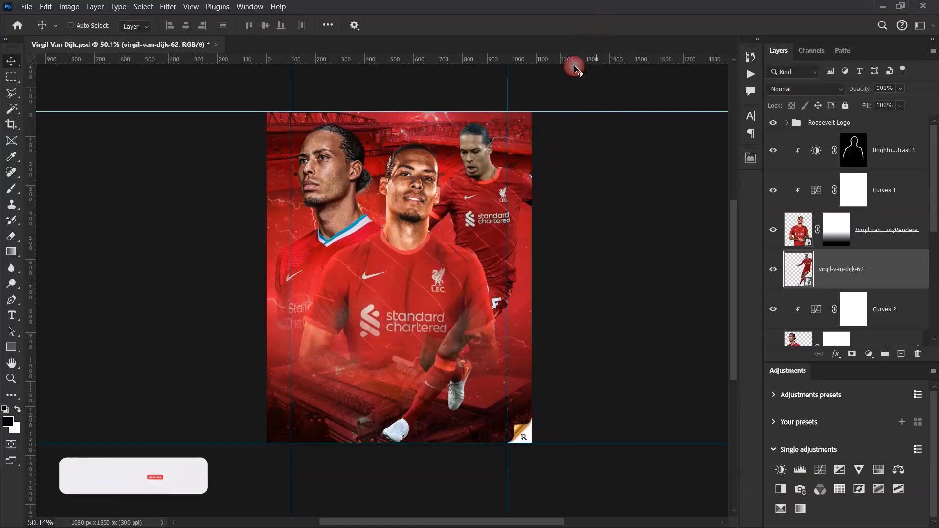
Add a horizontal guide level with the players' heads and scale the virgil-van-dijk-62 cutout to 16.59% against it
scroll(451, 129, up, 5)
drag(371, 70, 351, 119)
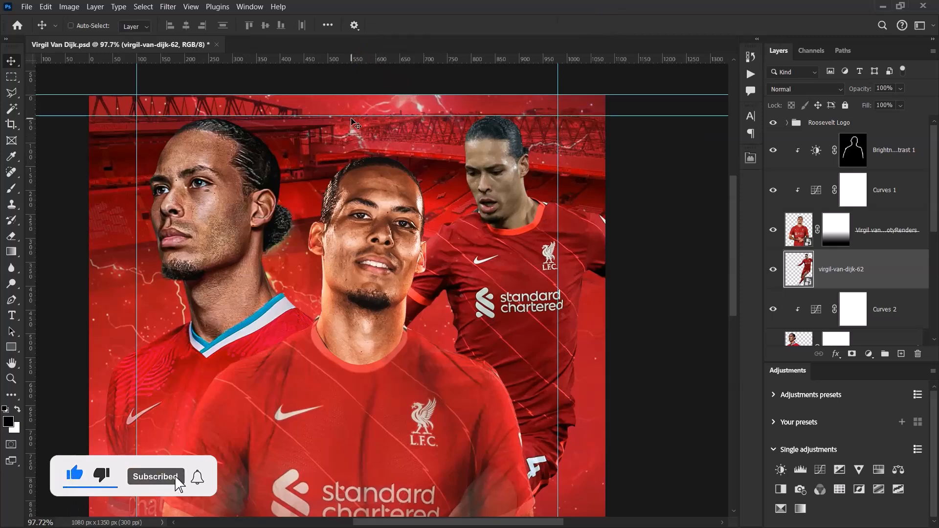
key(ctrl+t)
drag(661, 116, 655, 119)
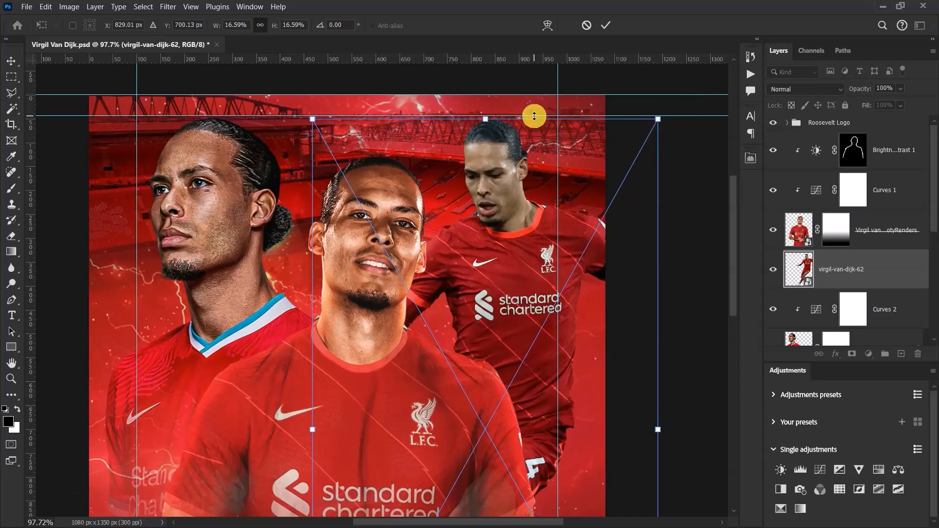
click(606, 25)
Remove the head-height guide and check the third player's placement on the whole poster
drag(485, 115, 486, 118)
scroll(497, 243, down, 4)
scroll(498, 244, up, 2)
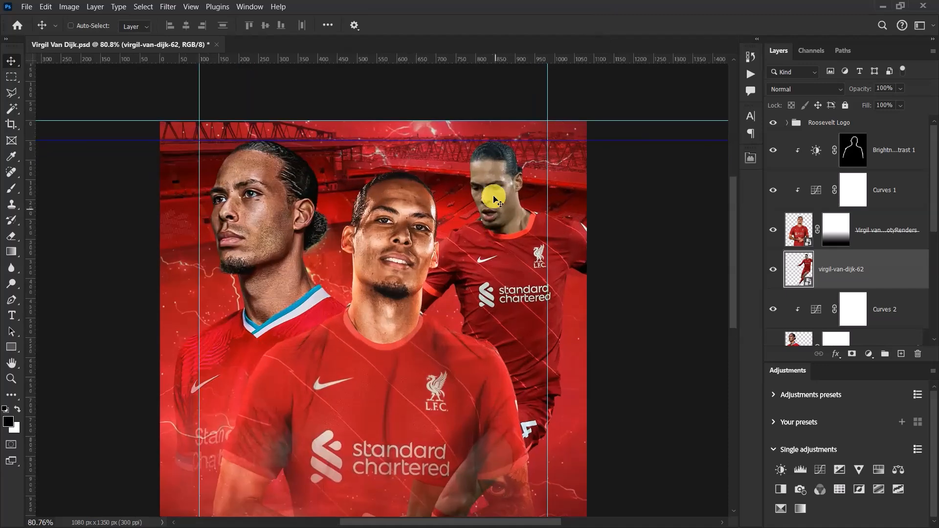
scroll(487, 242, down, 3)
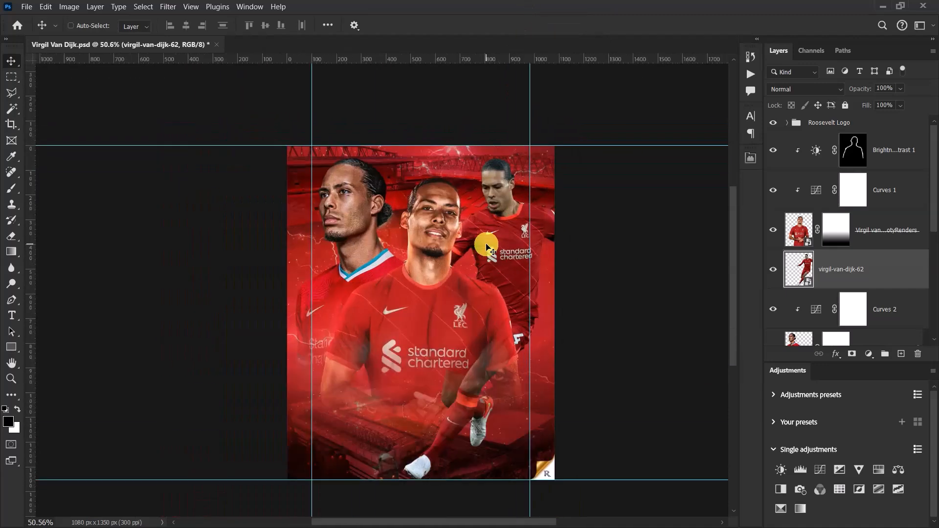
scroll(487, 247, up, 2)
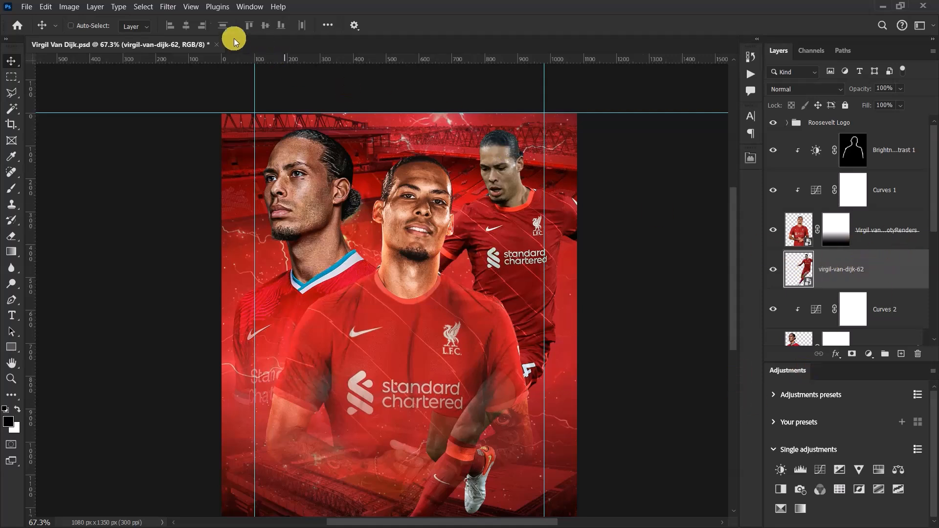
Open the Camera Raw Filter for the virgil-van-dijk-62 layer and set Contrast to +8
click(167, 6)
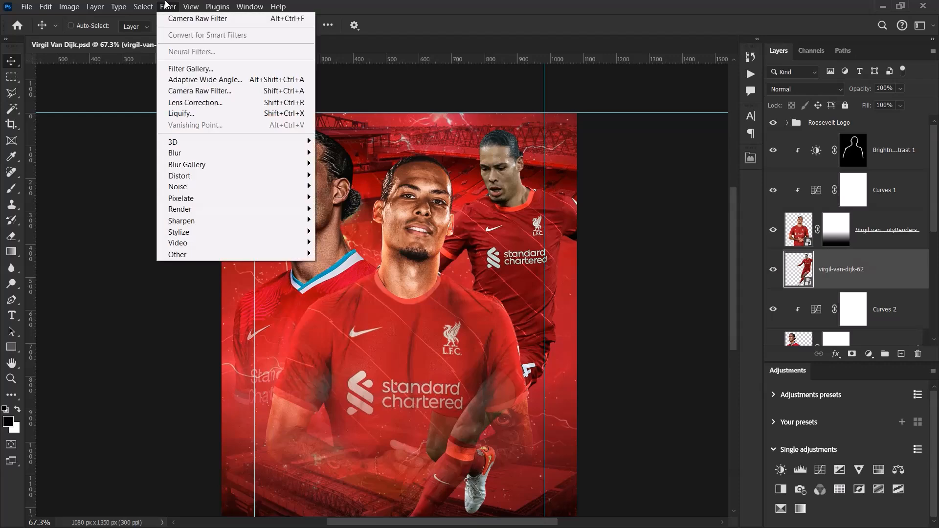
click(185, 91)
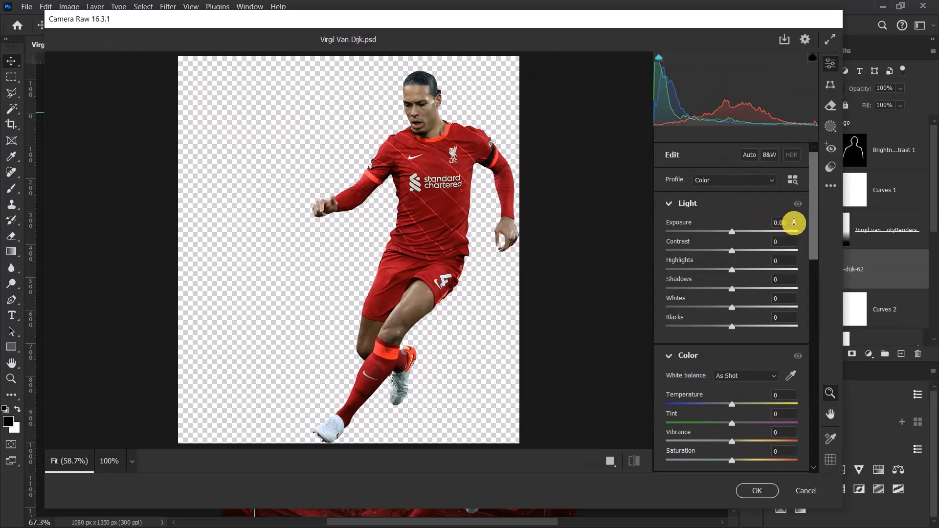
click(770, 241)
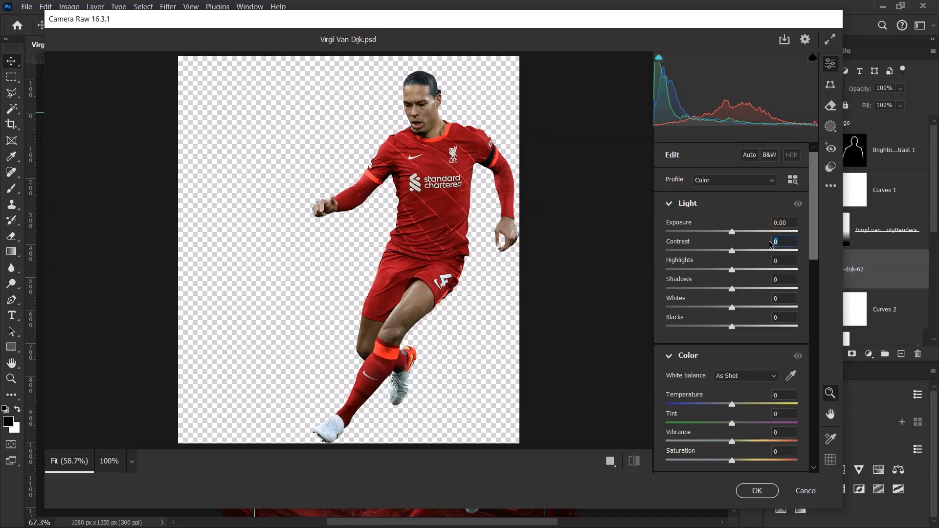
text(8)
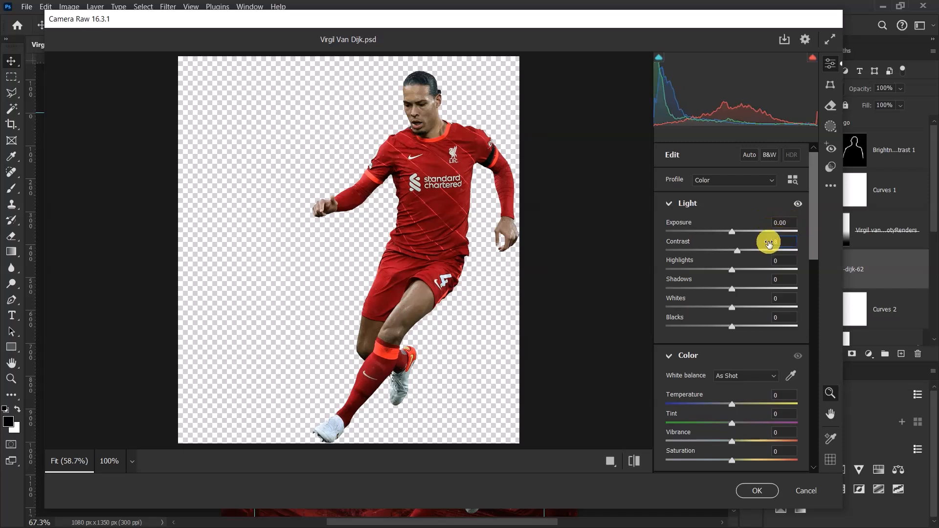
key(Return)
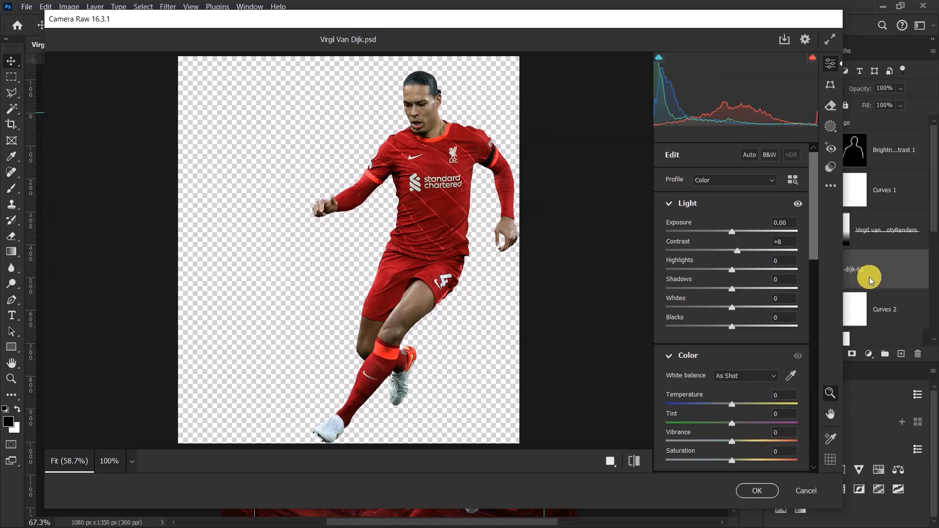
Set the third player's Highlights to -70, Whites to +14 and Blacks to -21
click(785, 260)
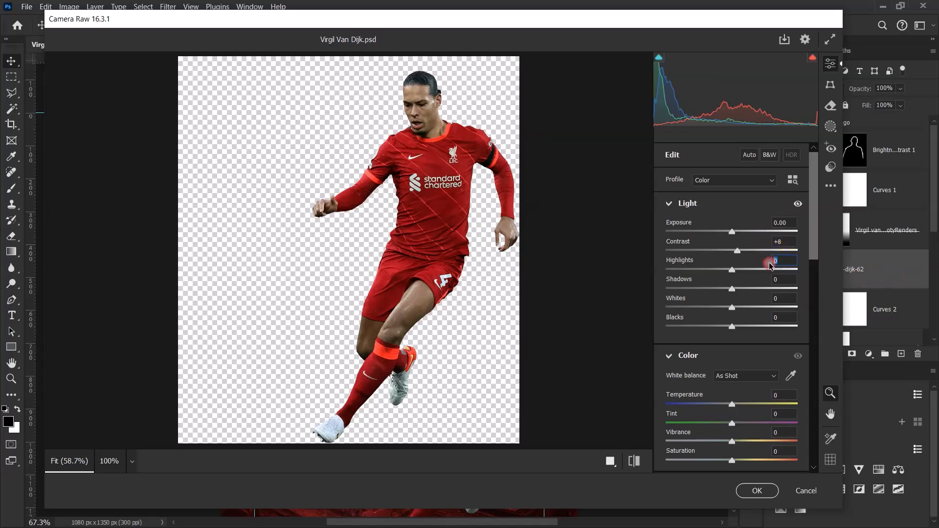
text(-70)
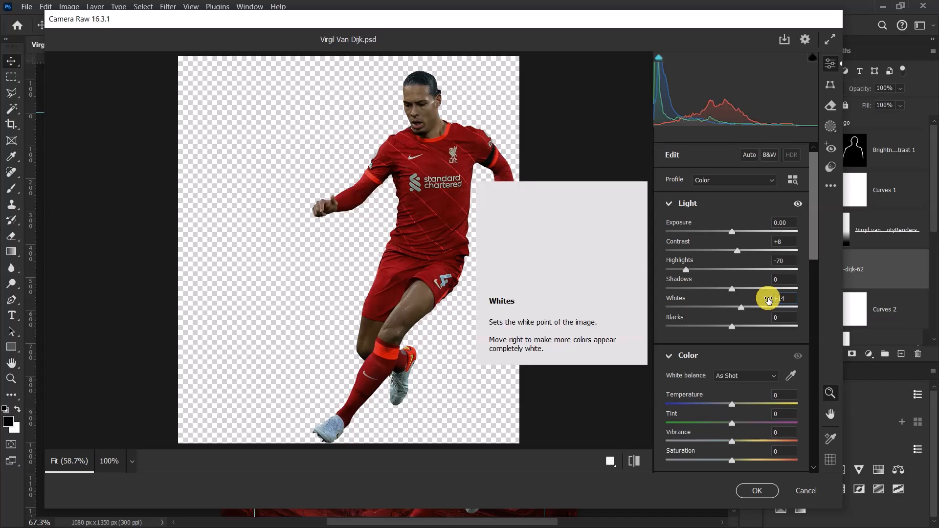
click(783, 317)
click(765, 325)
text(-21)
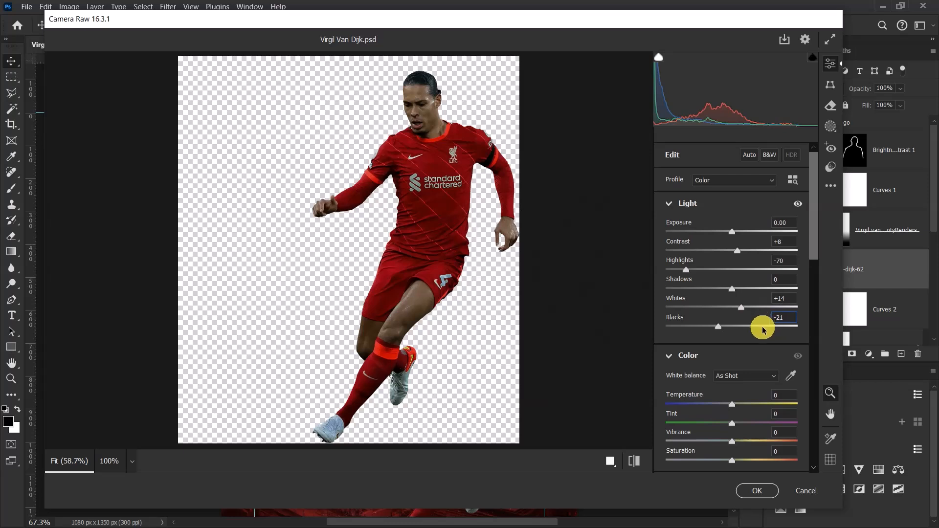
Set the third player's Vibrance to +20 and Saturation to +2
scroll(748, 338, down, 3)
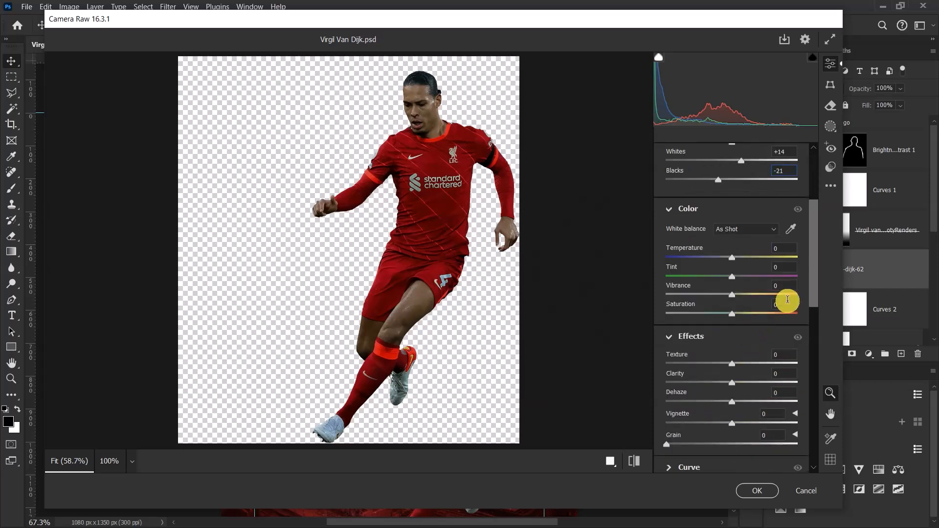
click(769, 285)
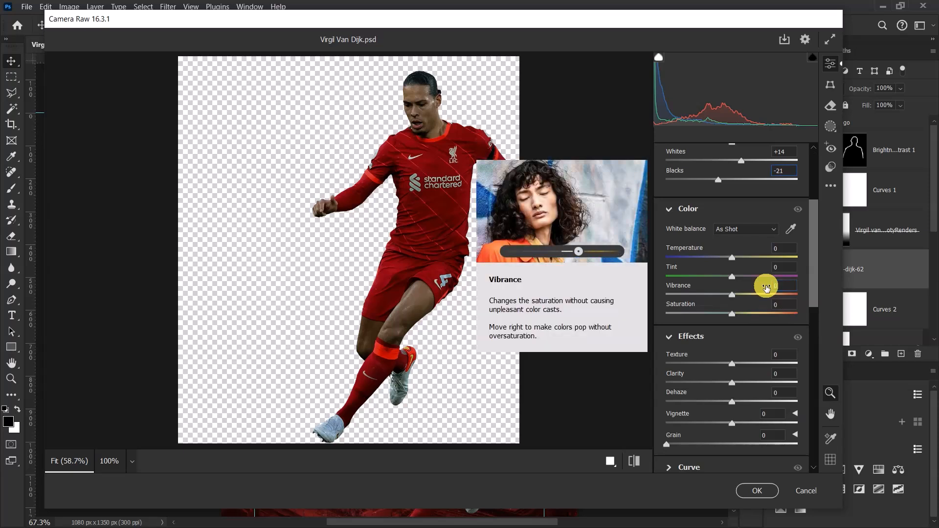
mouse_move(766, 289)
mouse_down()
mouse_move(780, 289)
mouse_move(770, 292)
mouse_up()
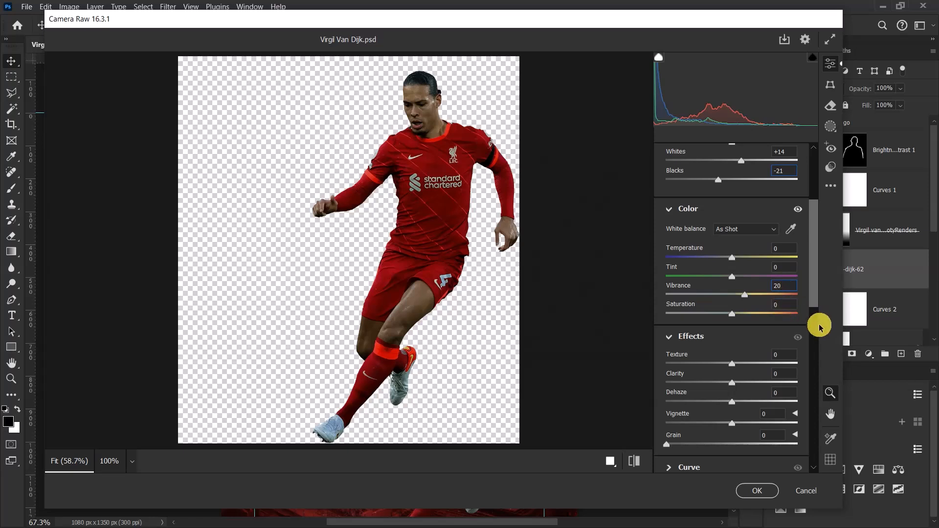
click(783, 305)
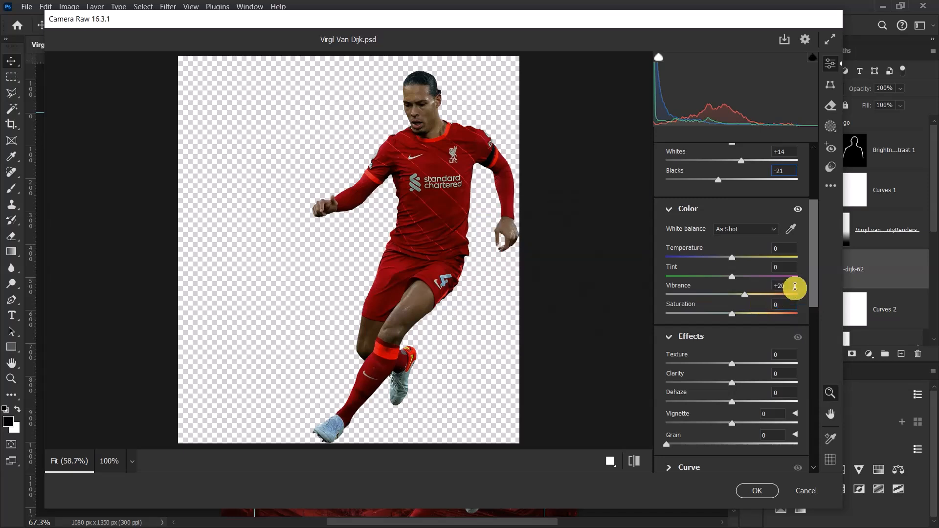
drag(787, 304, 772, 310)
text(2)
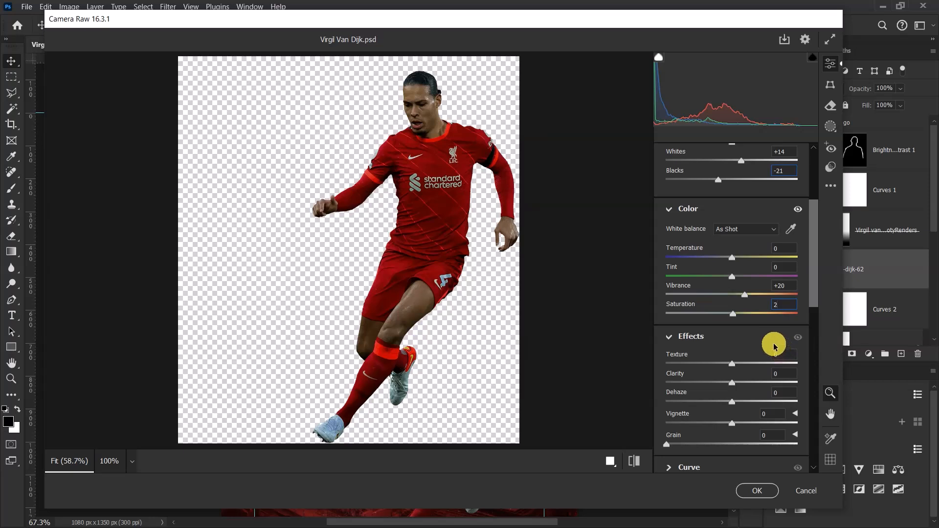
Set the third player's Texture to +12 and Clarity to +15
scroll(778, 345, down, 3)
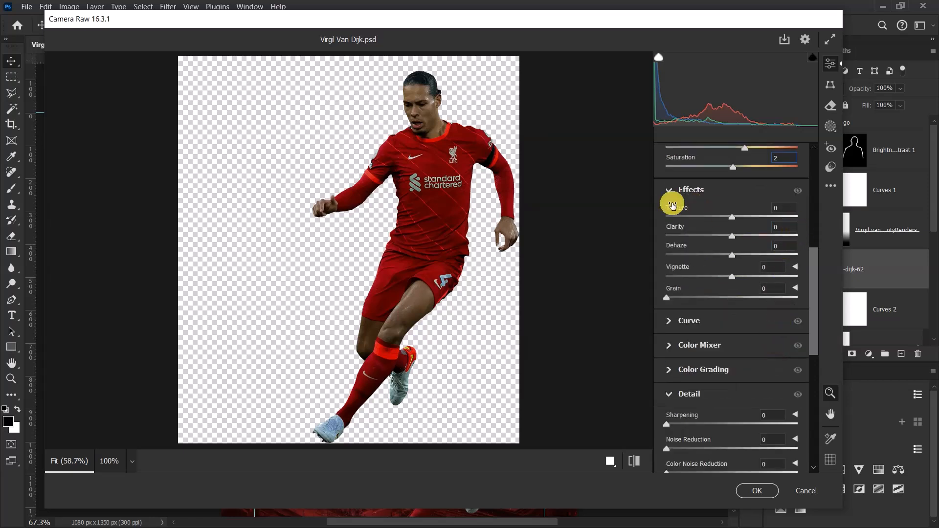
click(774, 207)
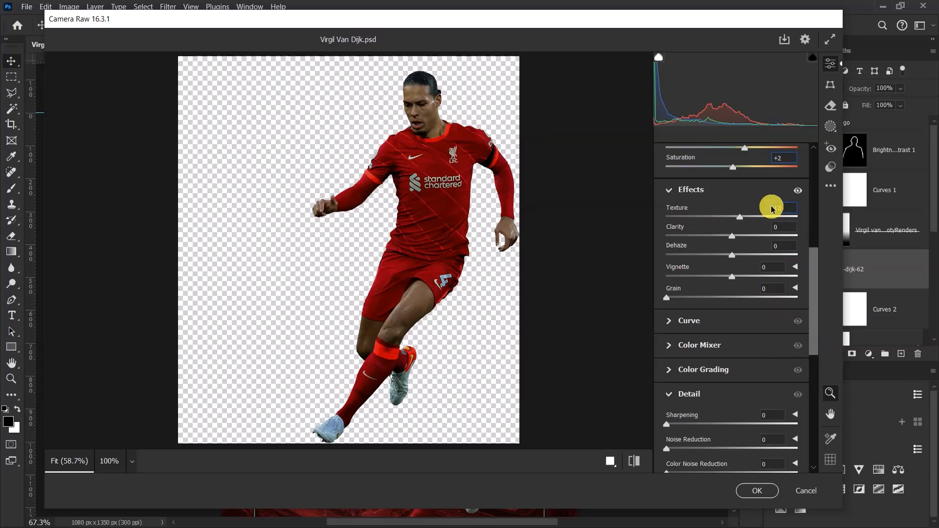
click(782, 227)
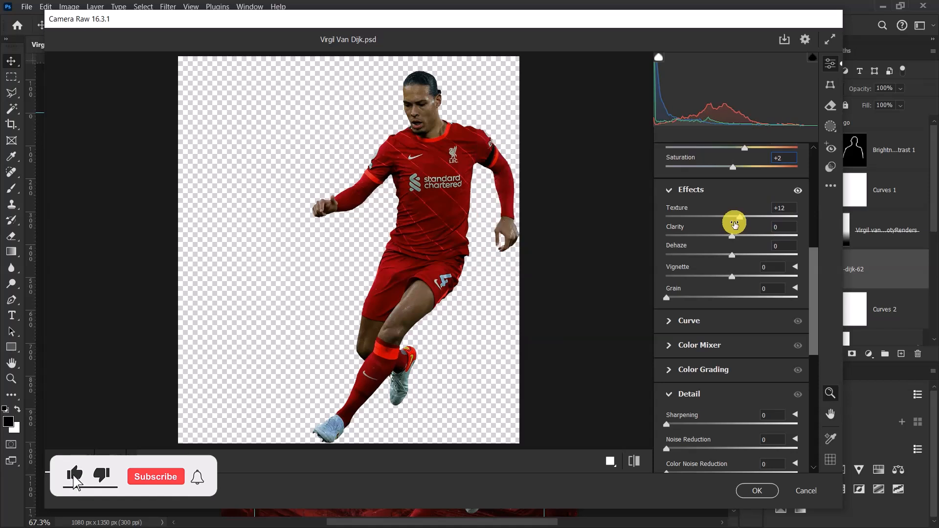
click(760, 230)
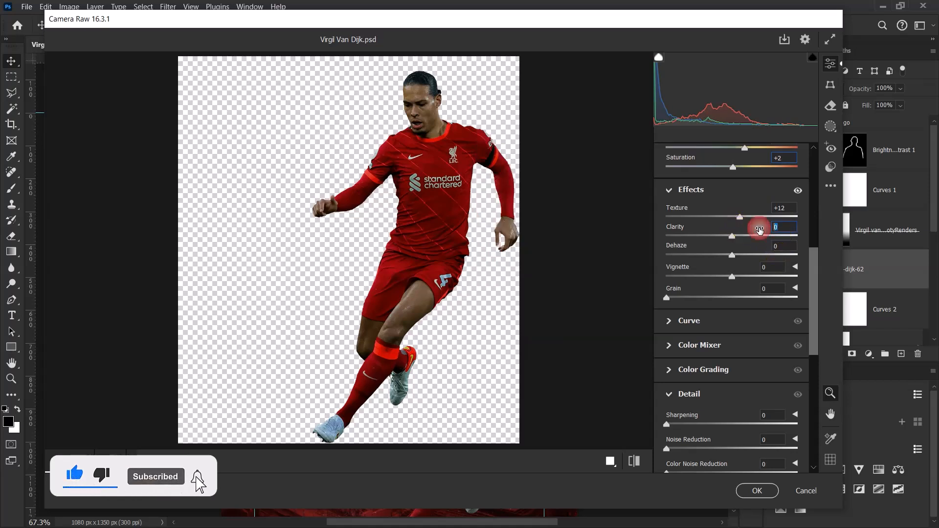
text(15)
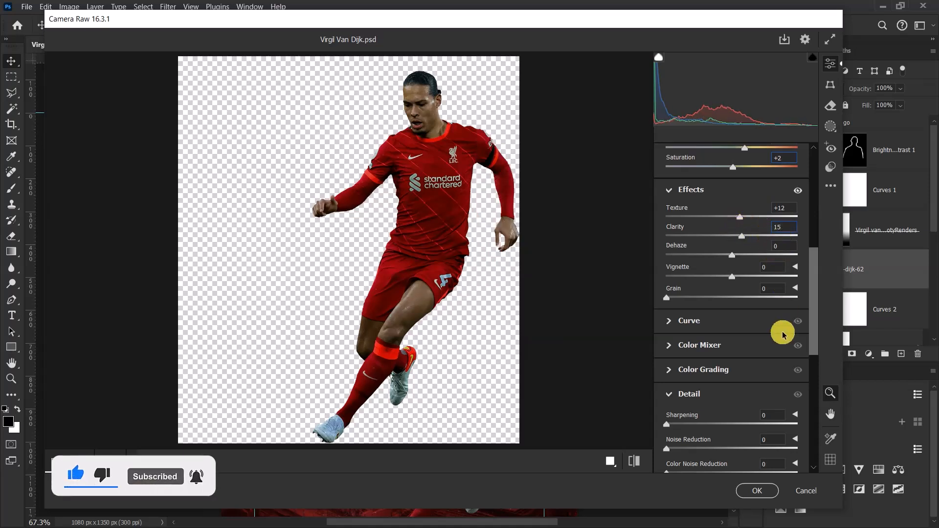
Set the third player's Sharpening to 39 and Noise Reduction to 11, and apply the Camera Raw Filter
scroll(772, 312, down, 2)
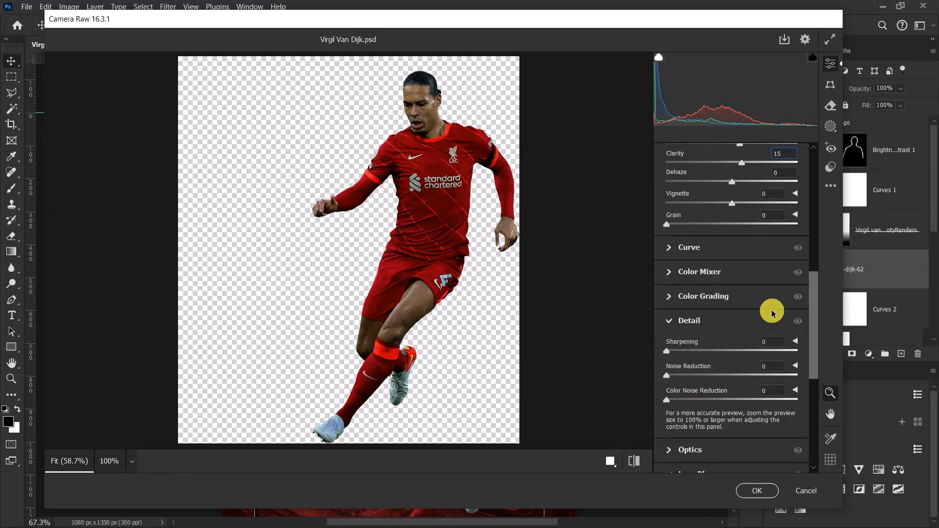
click(771, 341)
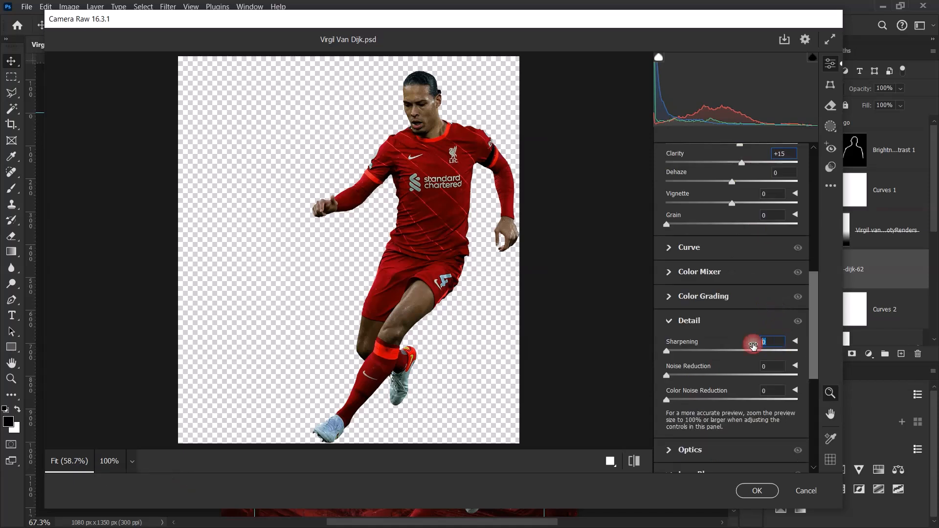
text(3)
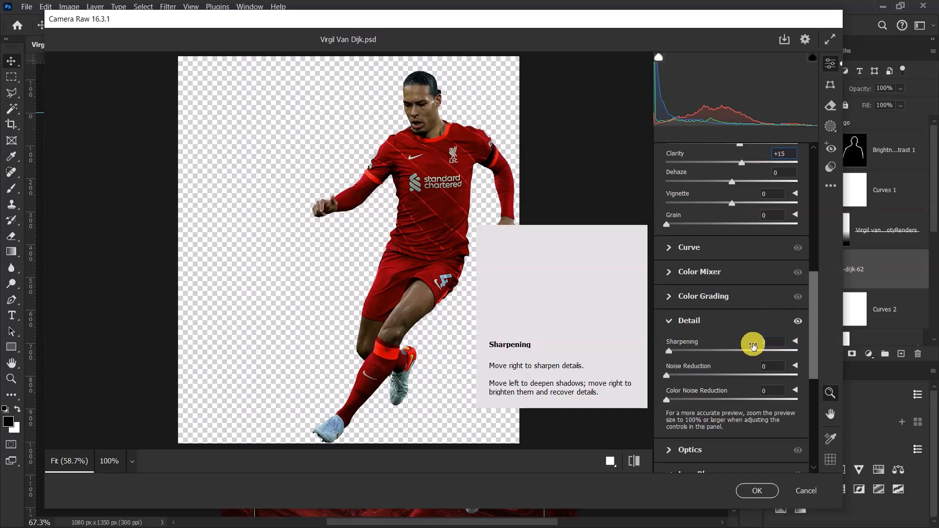
text(9)
click(772, 368)
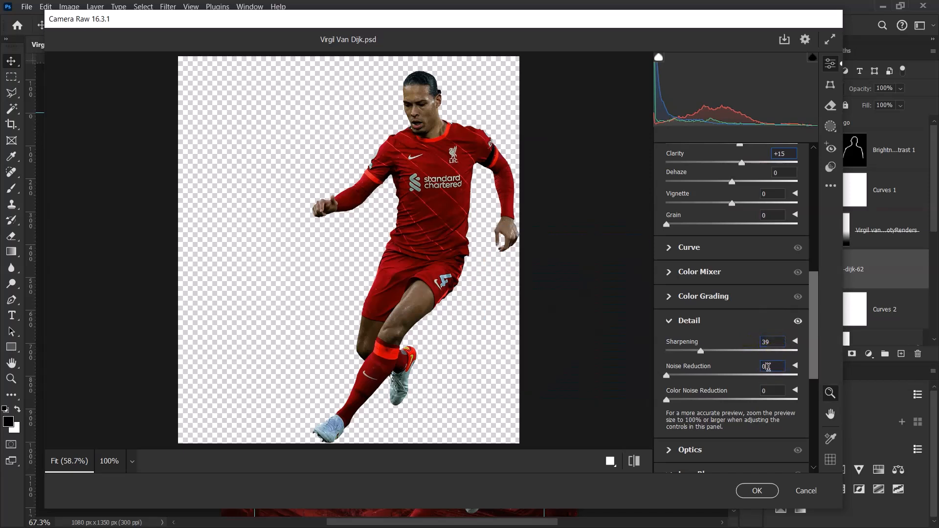
click(731, 376)
text(11)
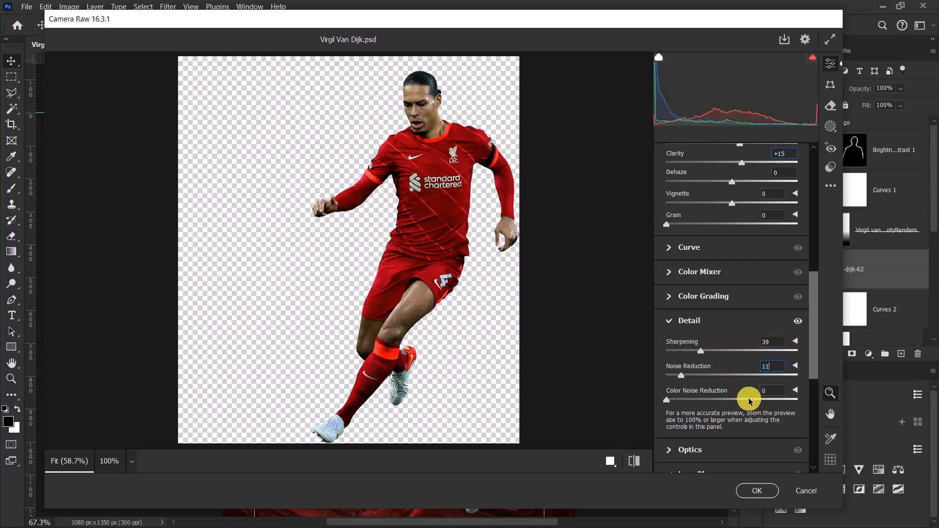
click(635, 468)
click(634, 469)
click(758, 491)
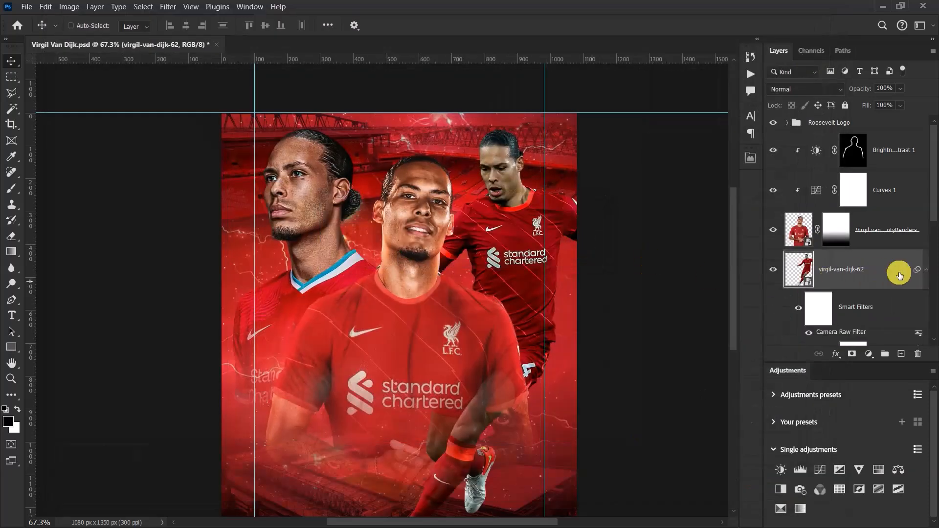
Compare the virgil-van-dijk-62 layer with and without its smart filters, leaving them enabled and collapsed
click(926, 270)
scroll(362, 147, down, 2)
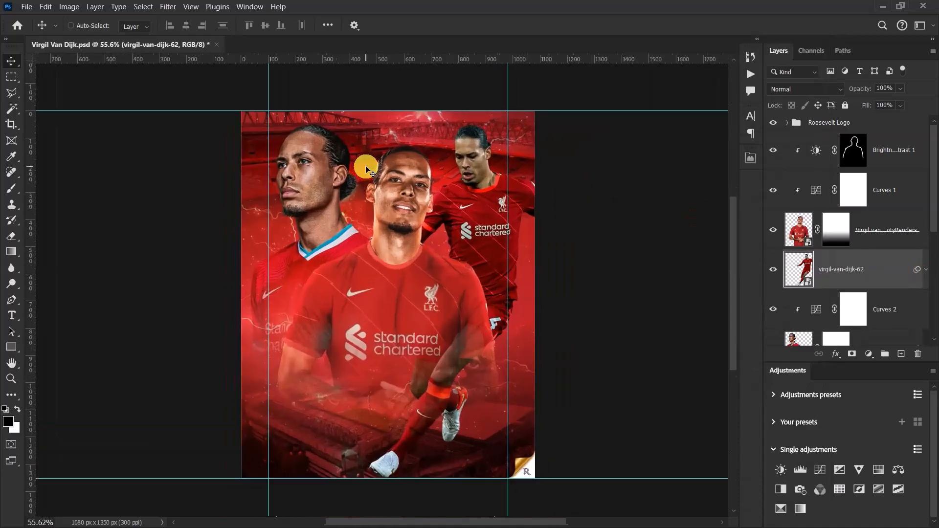
scroll(391, 181, up, 4)
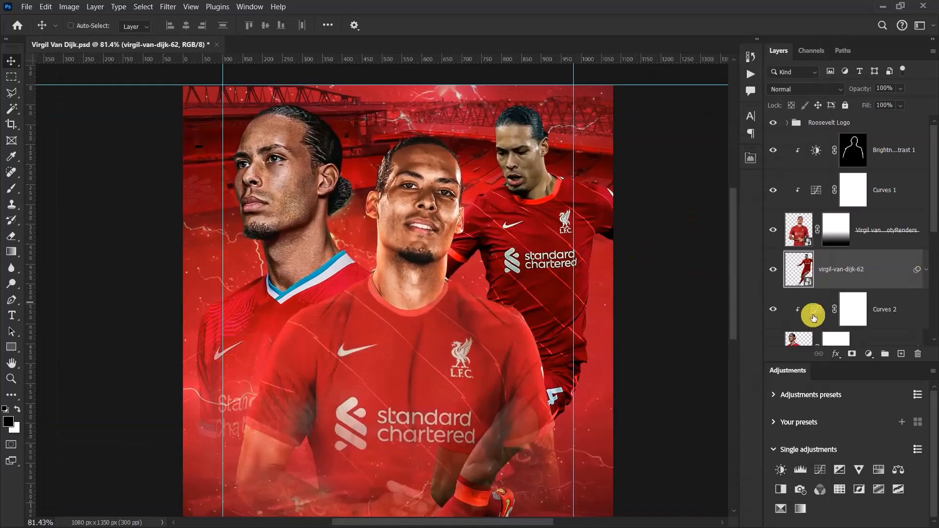
click(926, 270)
click(799, 308)
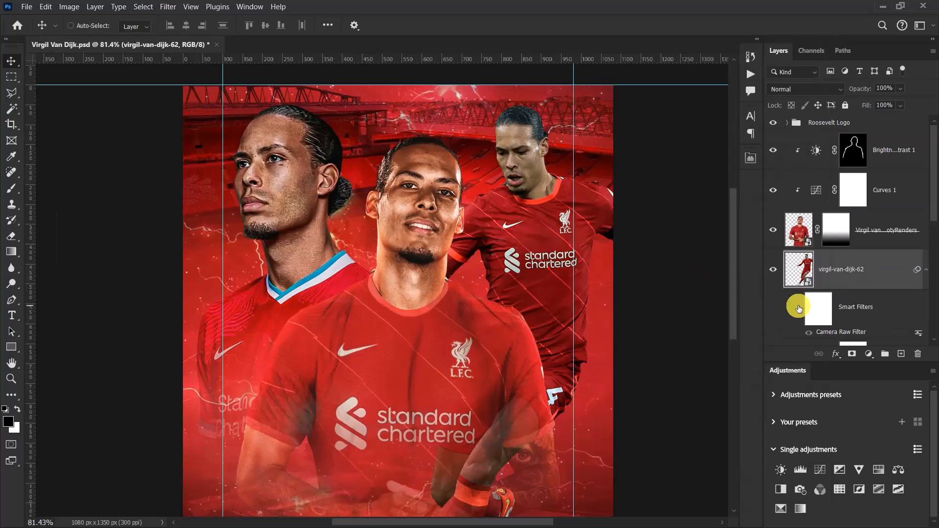
click(926, 271)
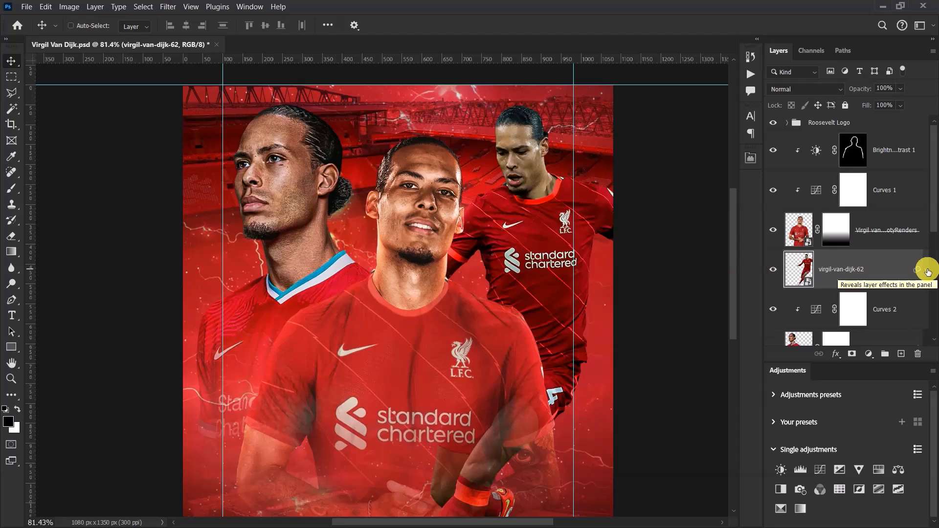
Add a Curves adjustment above virgil-van-dijk-62, shaping a slight S-curve with the black point's output at 11
click(869, 355)
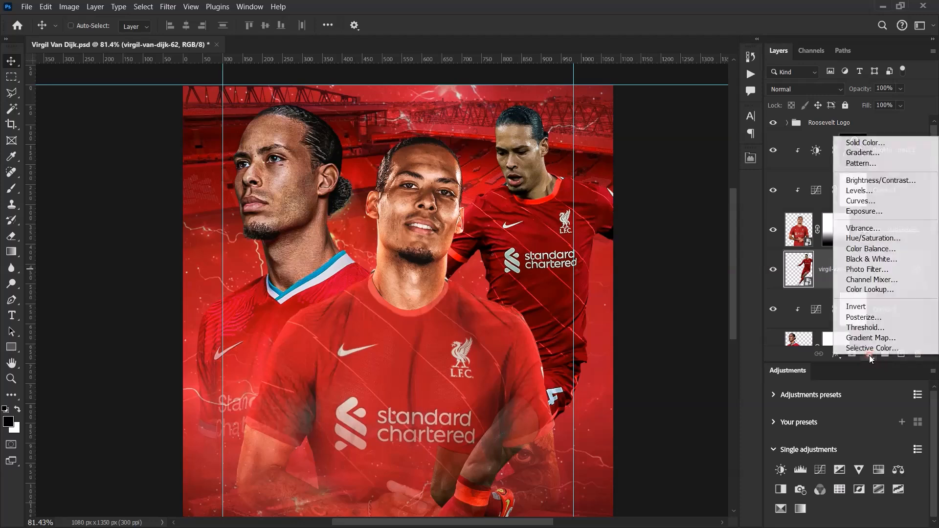
click(867, 204)
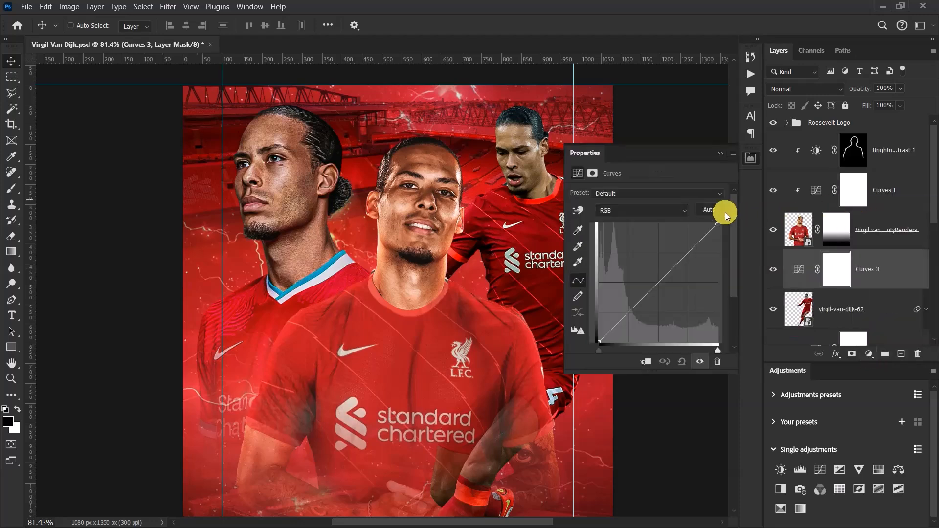
click(687, 252)
drag(686, 252, 686, 249)
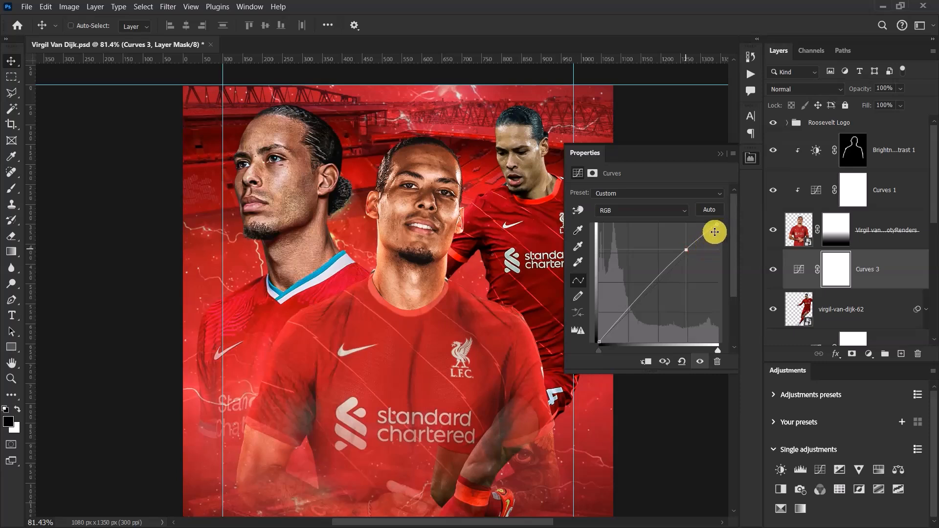
click(627, 310)
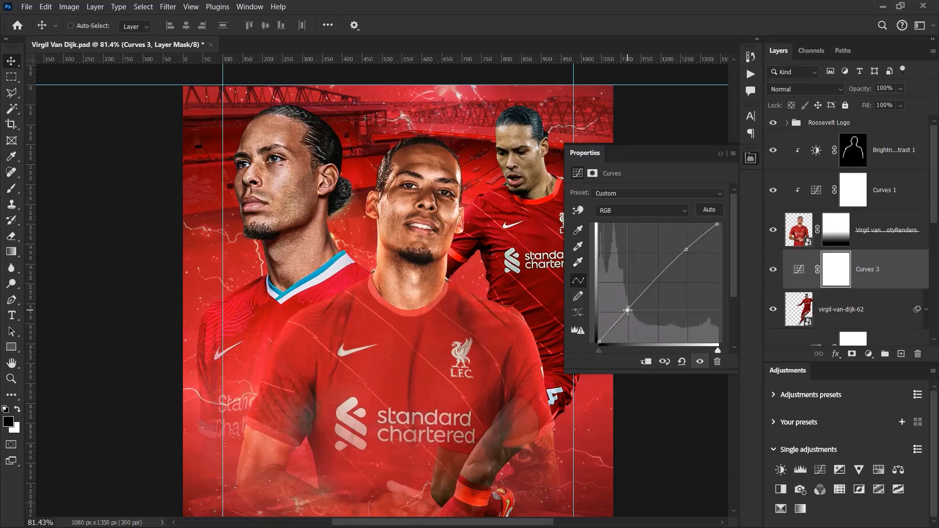
drag(630, 311, 630, 313)
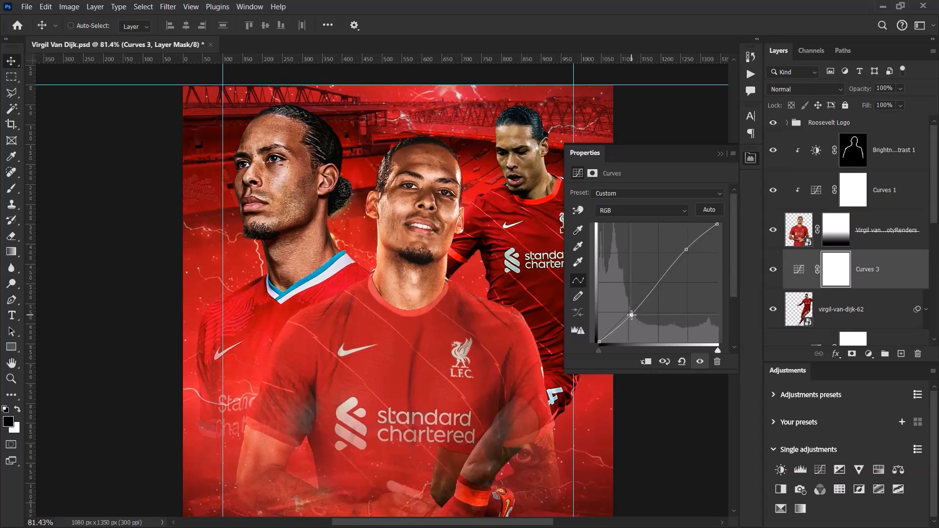
click(600, 342)
scroll(627, 330, down, 1)
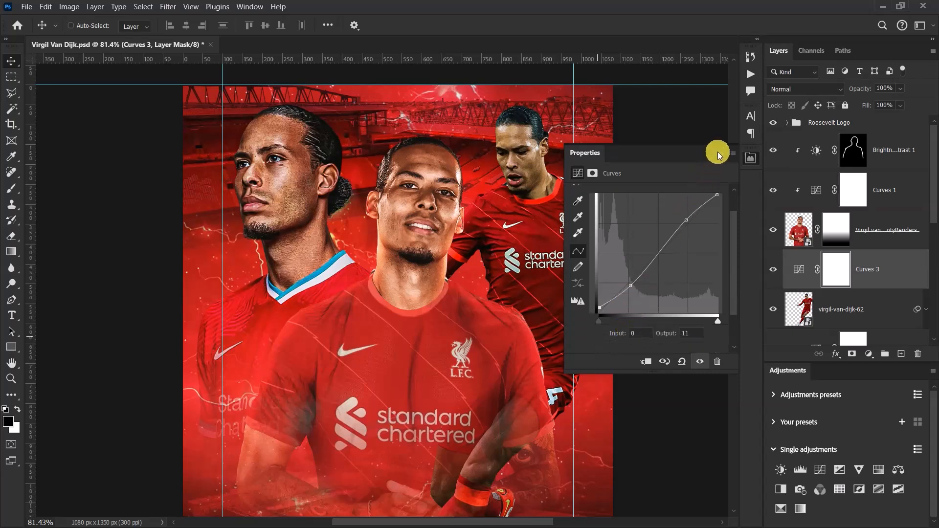
Clip the new Curves adjustment to the virgil-van-dijk-62 layer and check the third player's visibility
click(646, 361)
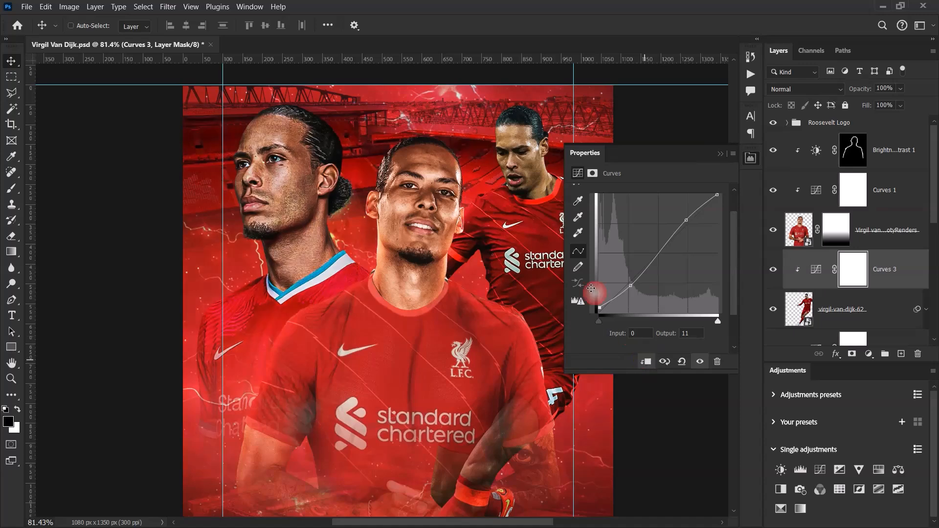
click(721, 154)
click(774, 310)
click(774, 310)
click(774, 310)
Lower the Curves 3 adjustment's opacity to 93% and check its effect on the third player
click(816, 270)
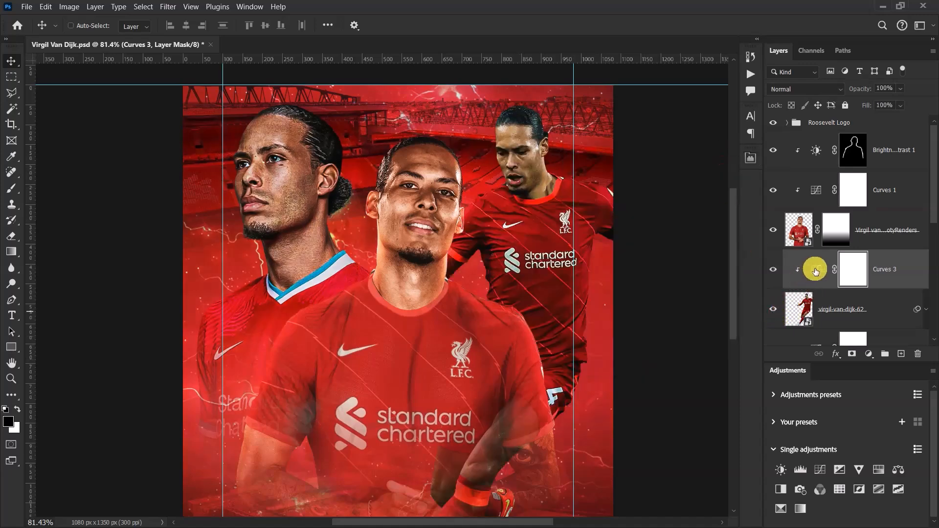
drag(860, 90, 857, 92)
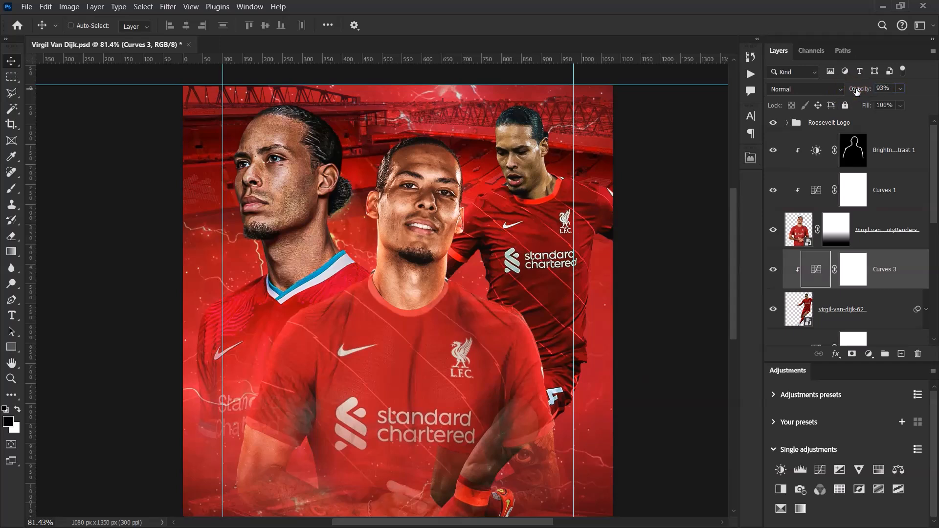
click(773, 271)
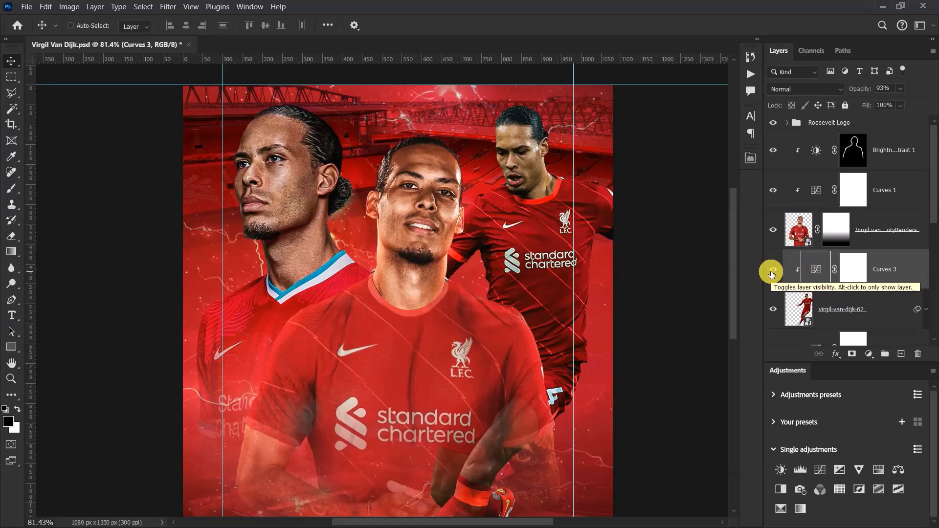
scroll(786, 252, down, 3)
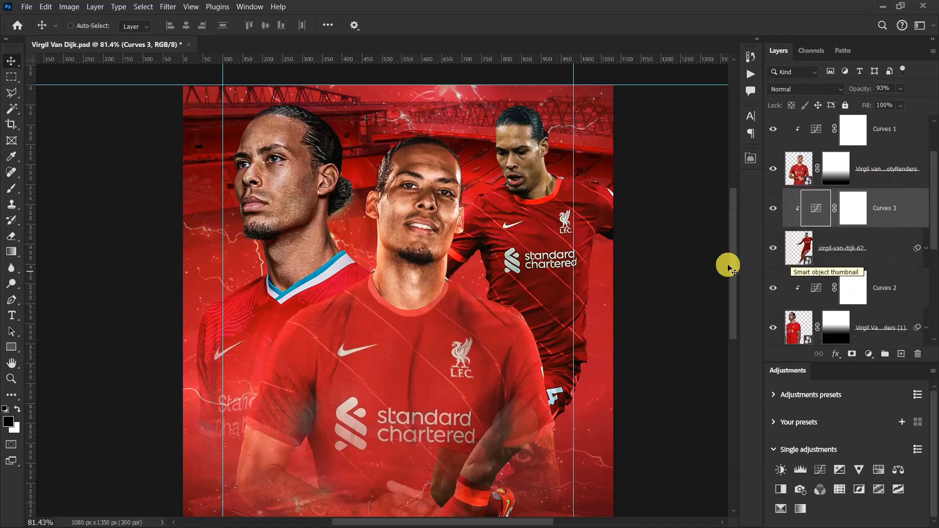
scroll(509, 267, down, 5)
scroll(489, 270, up, 5)
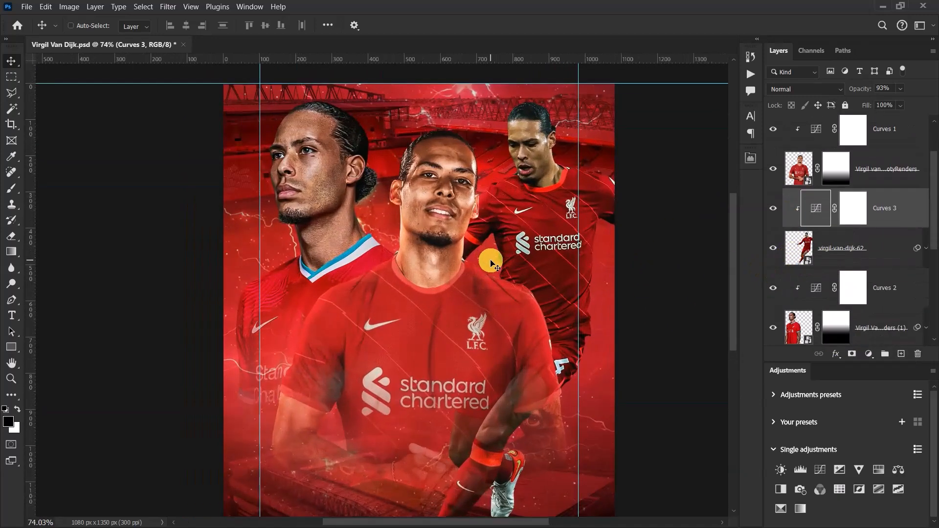
Create an empty layer above Curves 3 and set the foreground color to d5262f, sampled from the middle player's shirt
click(902, 354)
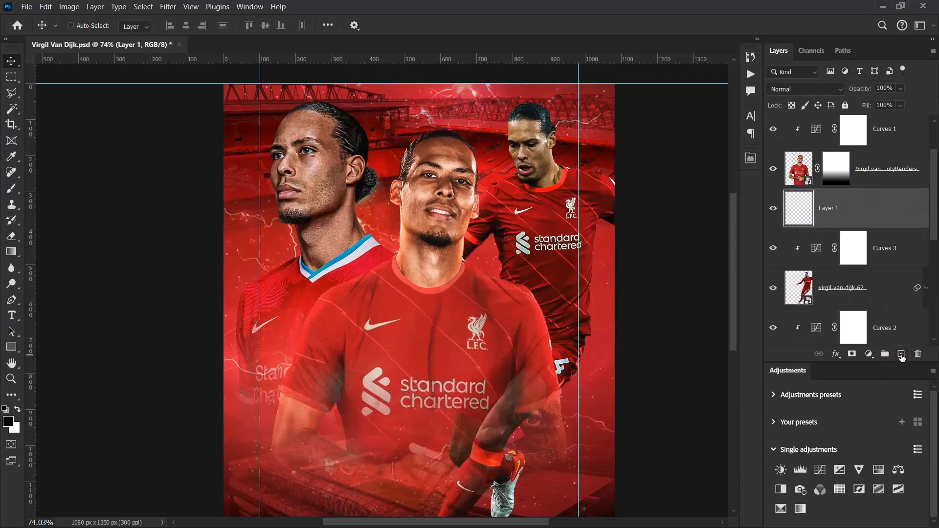
click(8, 421)
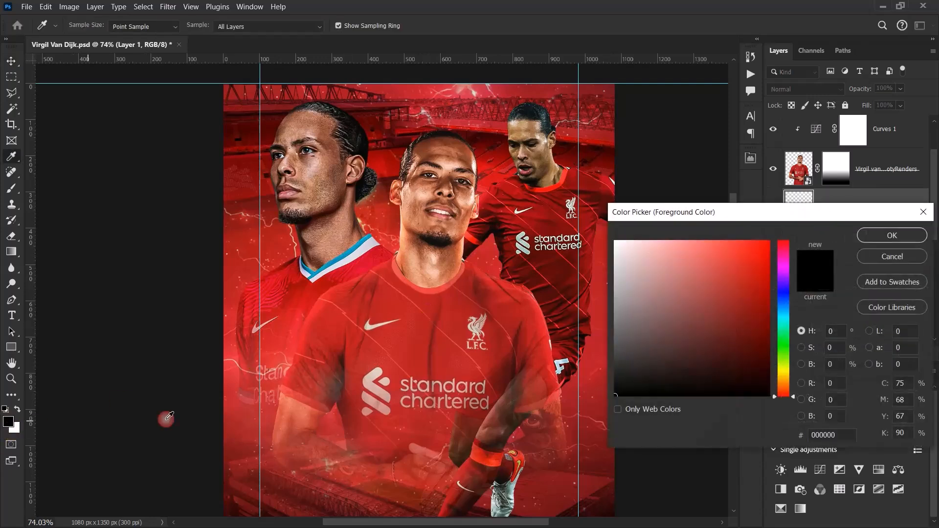
click(533, 306)
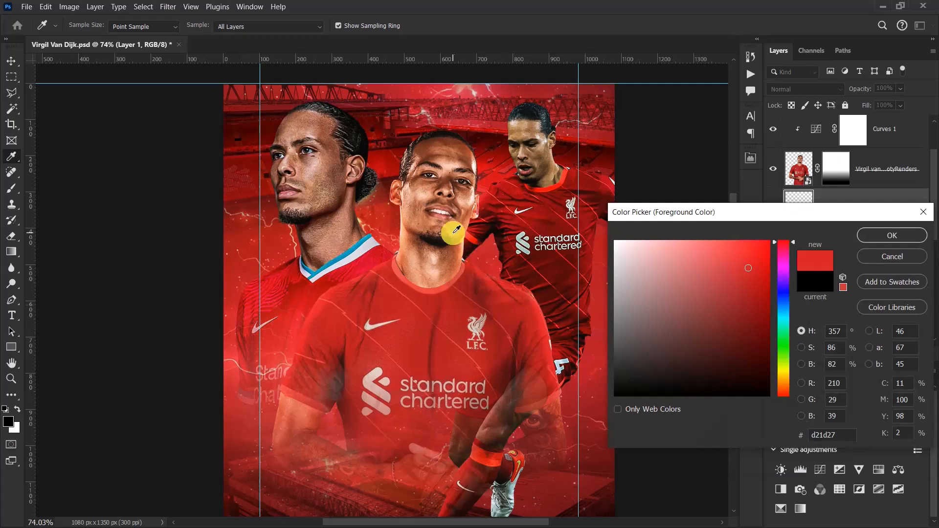
click(487, 251)
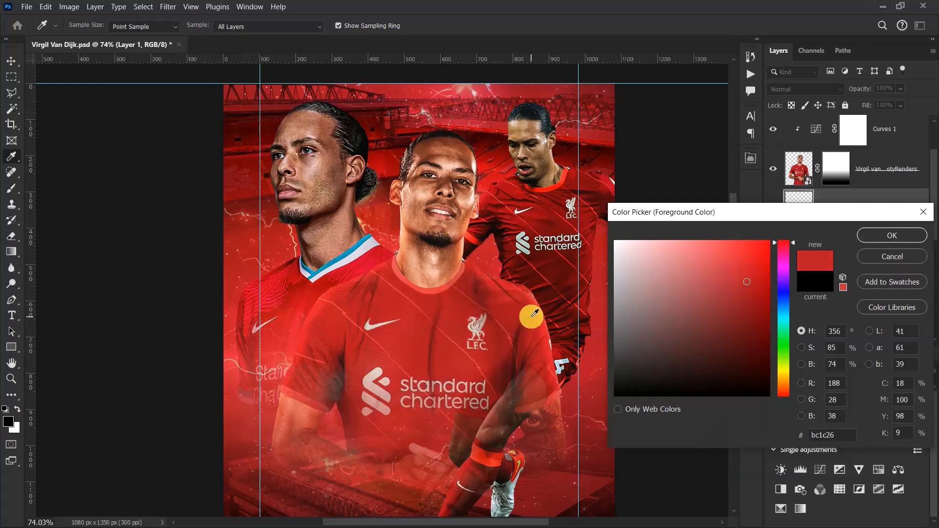
click(537, 302)
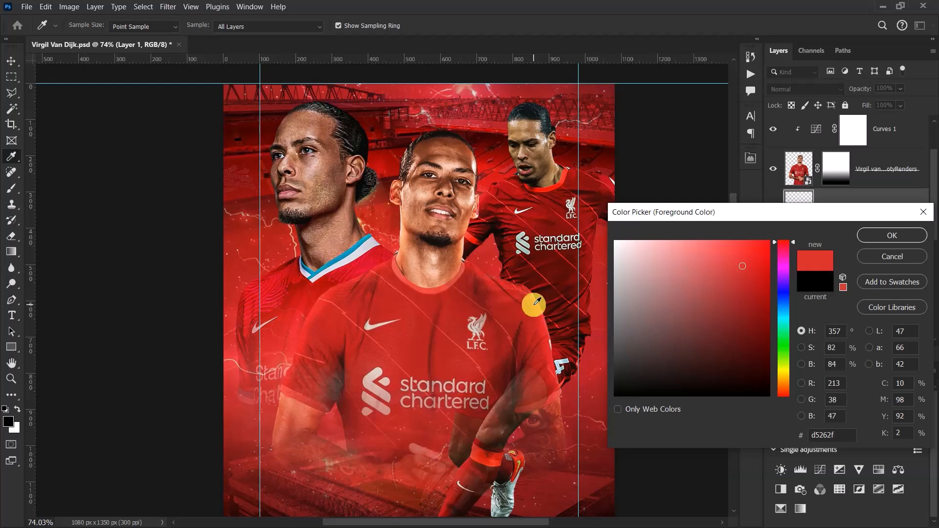
double_click(821, 437)
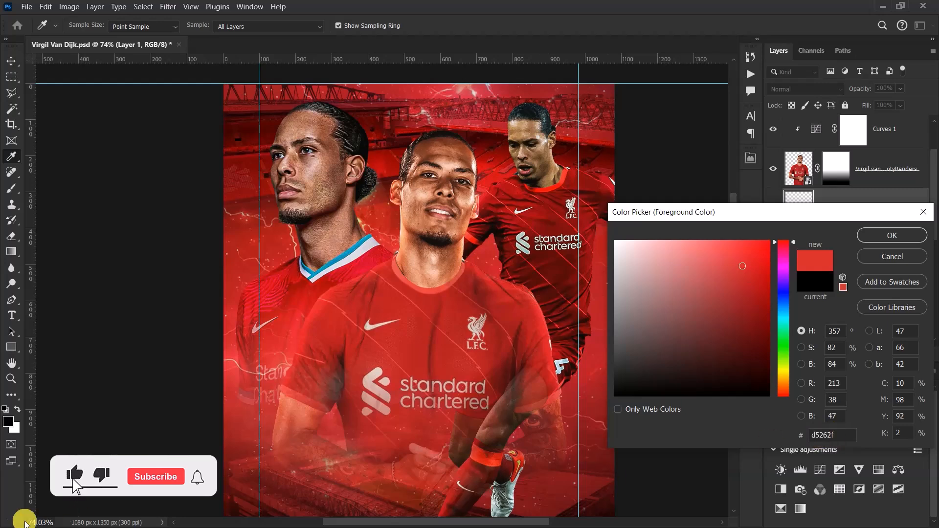
click(869, 237)
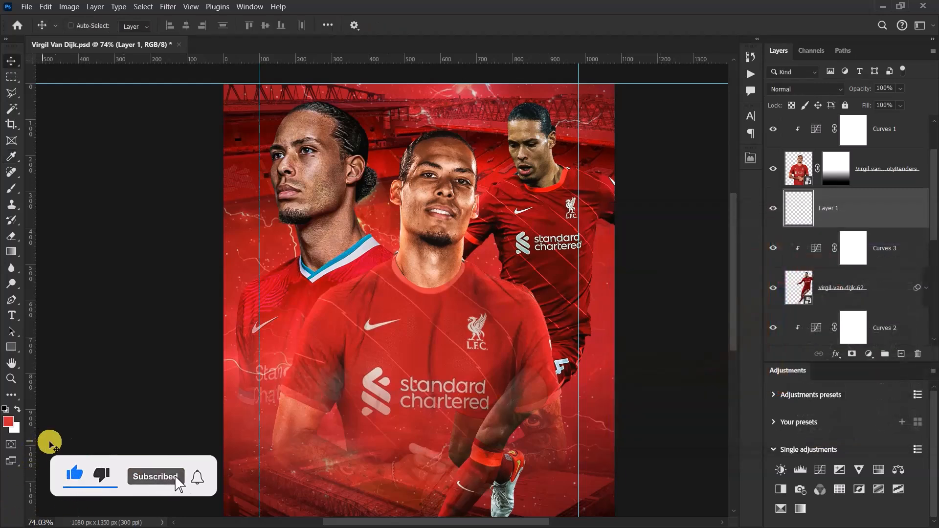
Choose the Brush tool and enlarge the brush to 900 px for painting on the new empty layer
click(12, 189)
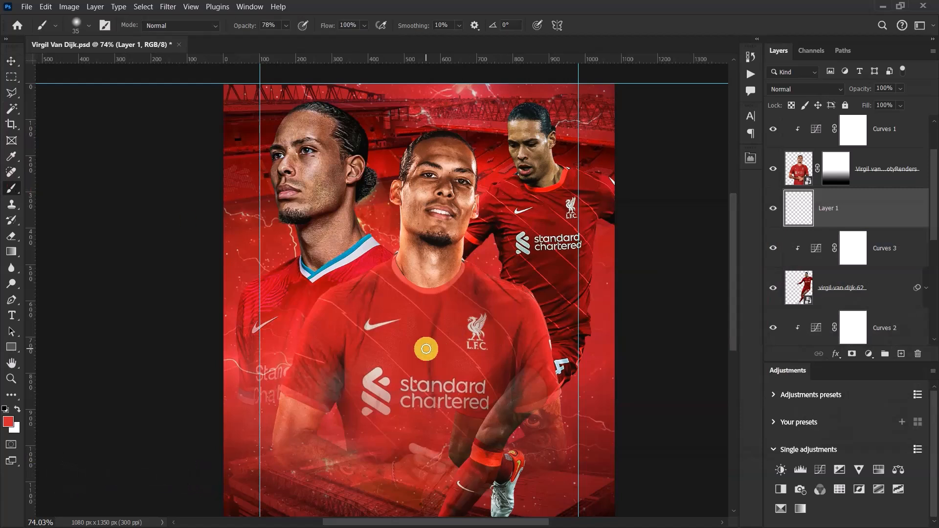
key(bracketright)
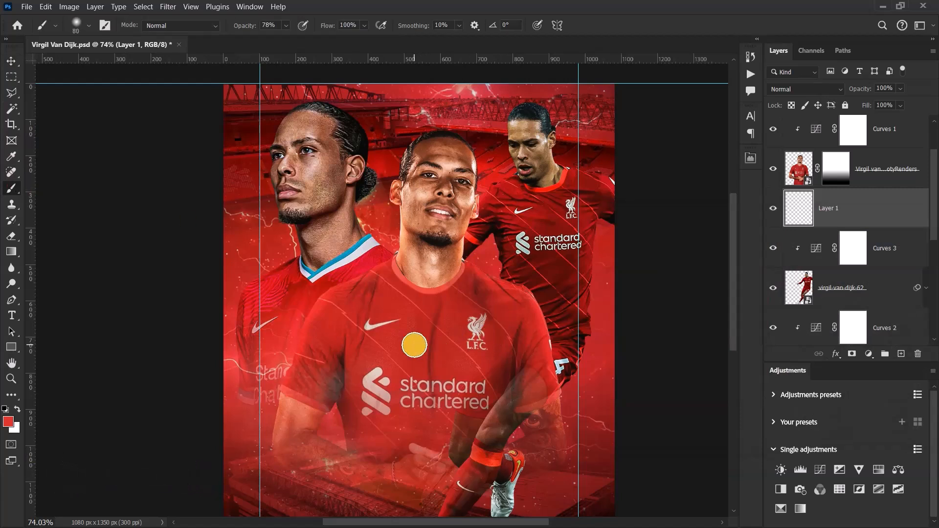
key(bracketright)
key(bracketright)
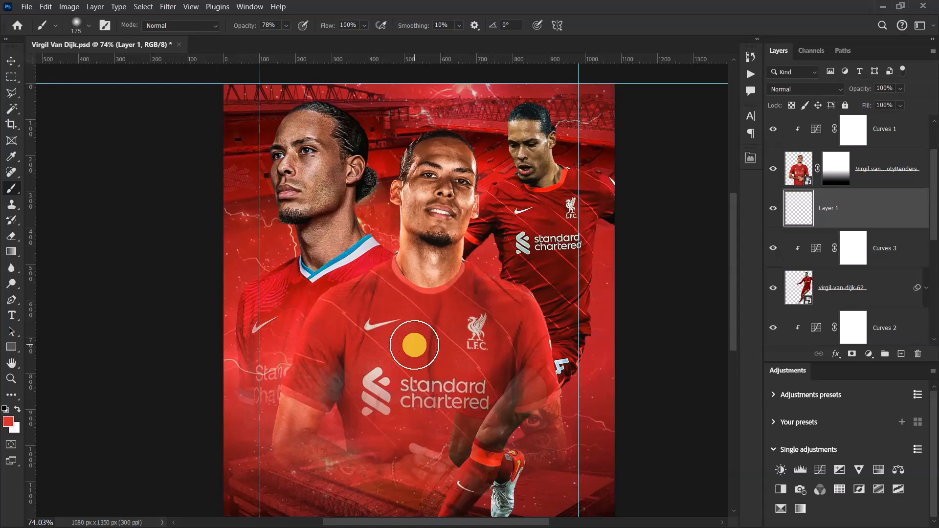
key(bracketright)
key(bracketright)
key(bracketright)
key(bracketright)
key(bracketright)
key(bracketright)
key(bracketright)
key(bracketright)
key(bracketright)
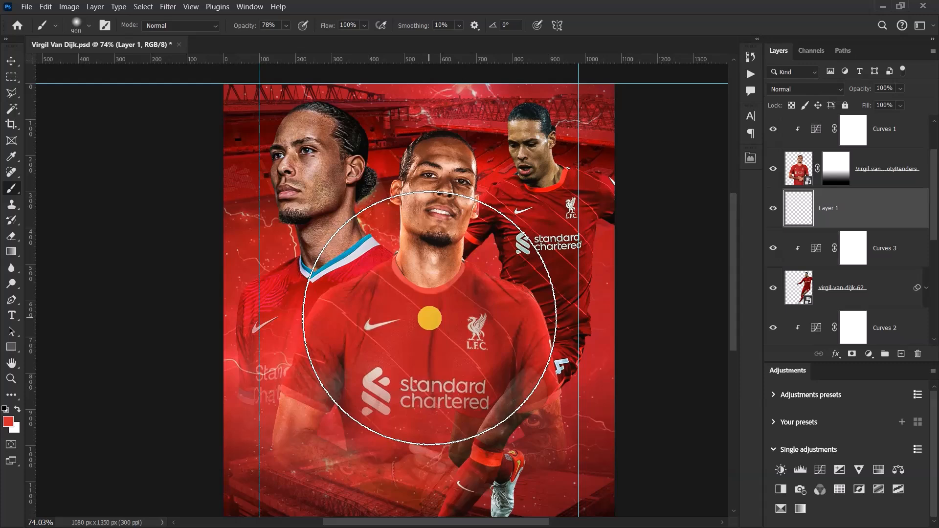
Enlarge the soft red brush to 1100 px for painting a large glow around the central player
key(bracketright)
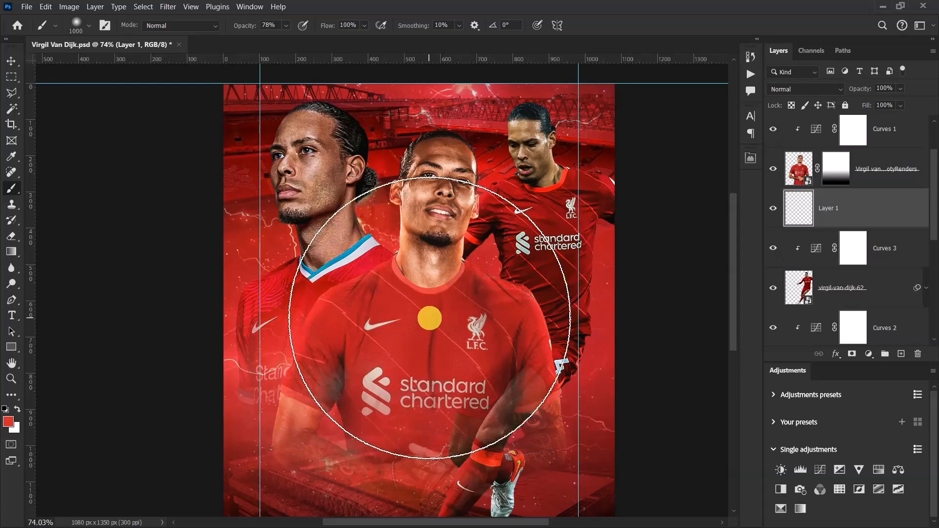
key(bracketright)
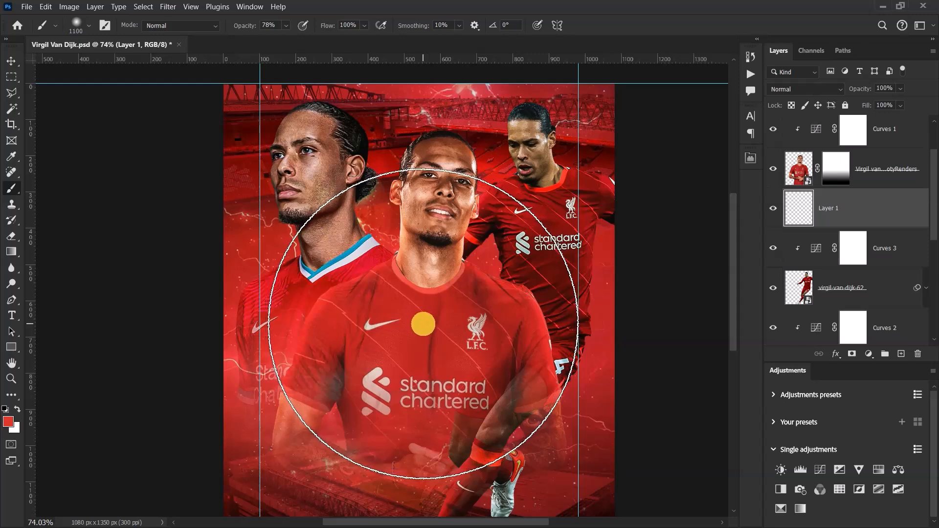
click(424, 323)
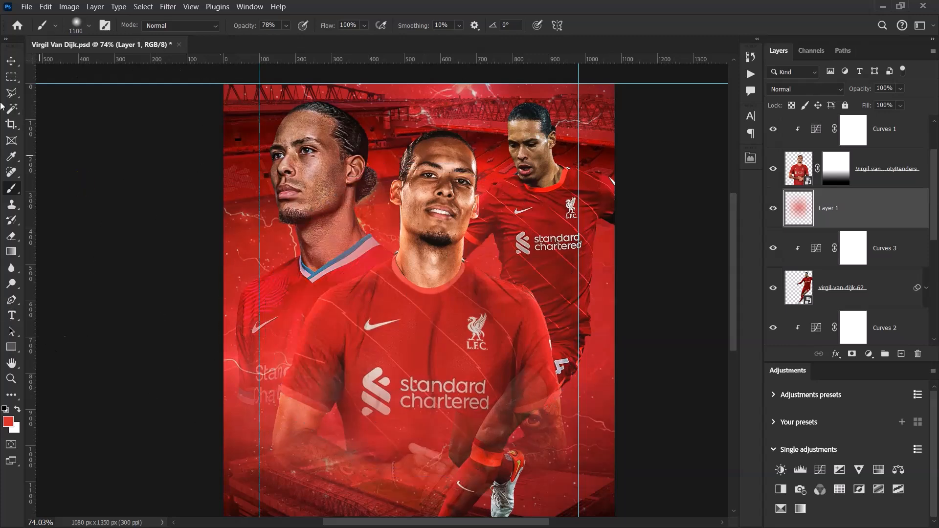
click(11, 66)
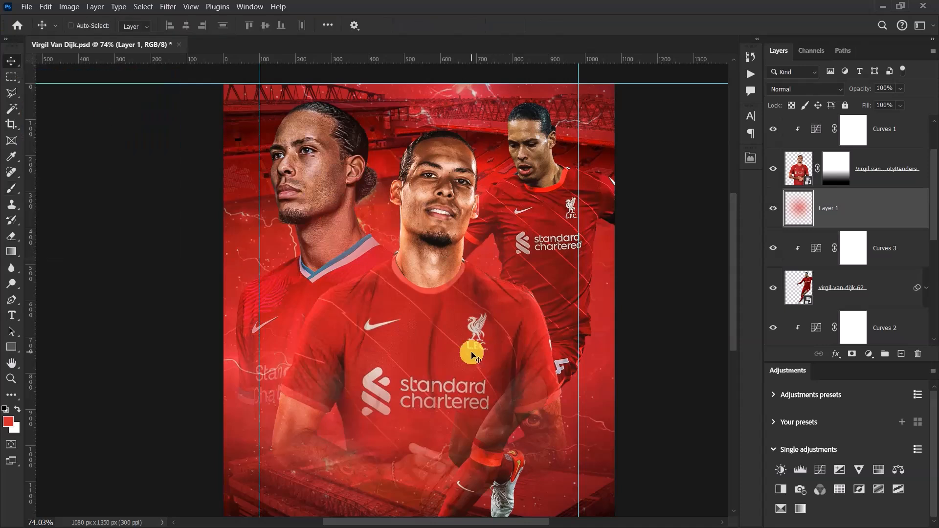
key(ctrl+z)
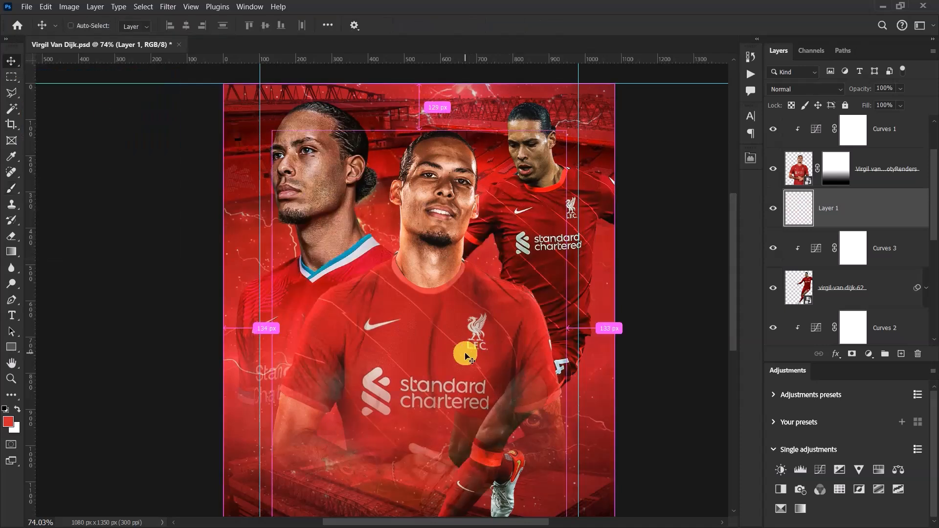
Paint one red glow dab at 100% brush opacity behind the central player's chest and set its layer to Linear Dodge (Add)
click(11, 189)
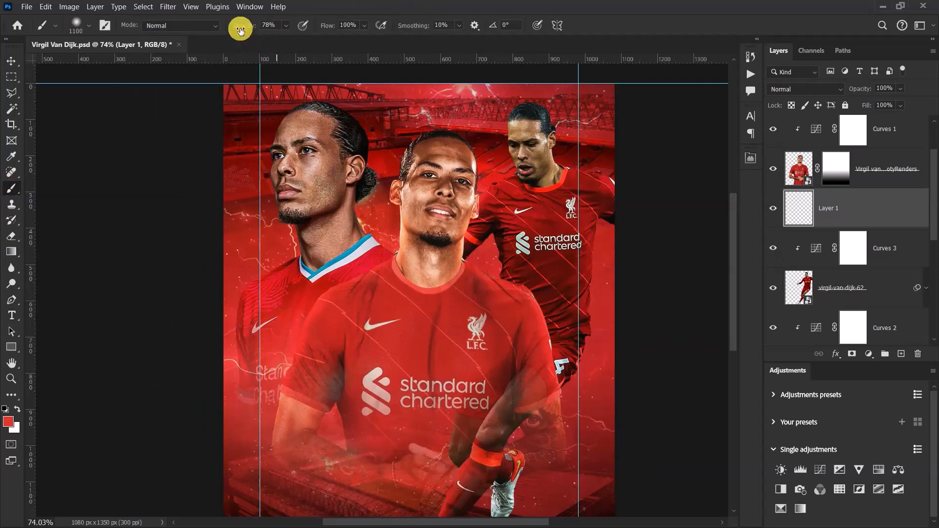
click(333, 32)
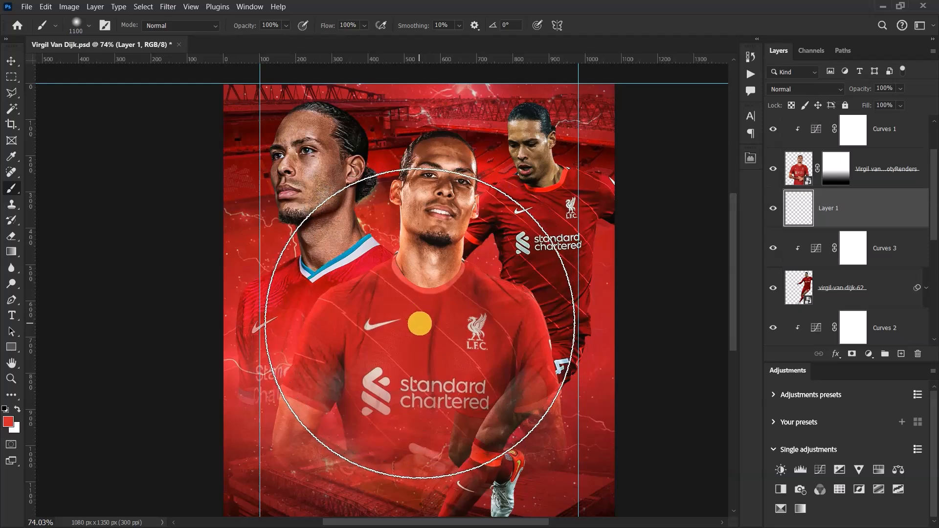
click(420, 324)
click(11, 61)
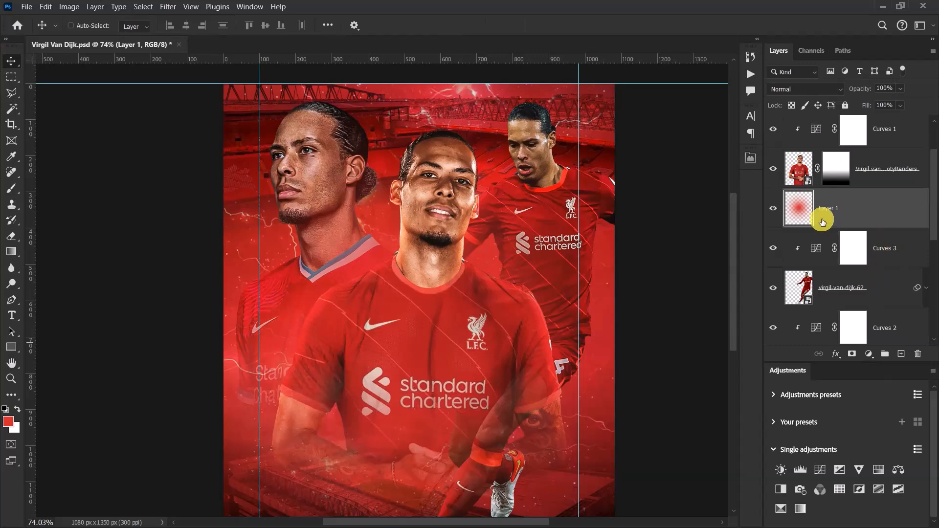
click(797, 88)
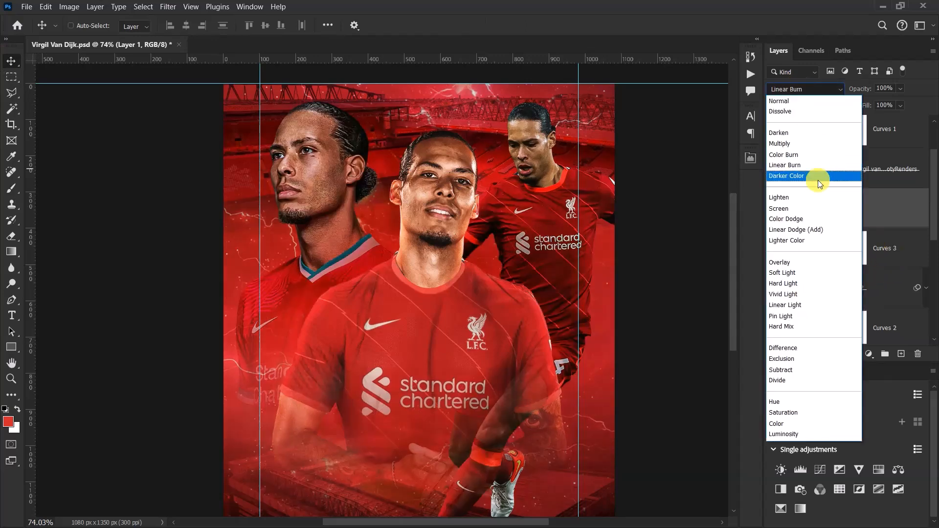
click(806, 229)
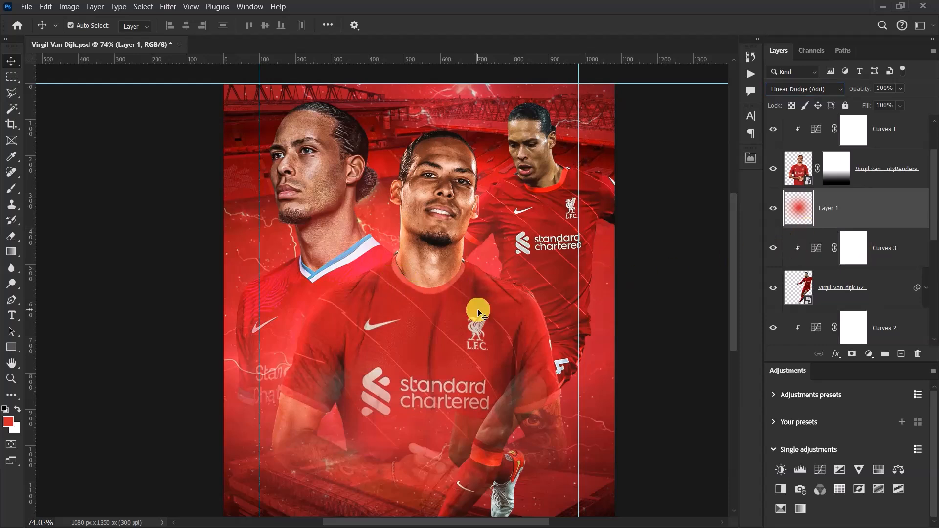
Duplicate the red glow layer, scale the copy to about 36%, and place it between the left and central players
key(ctrl+t)
click(606, 26)
key(ctrl+j)
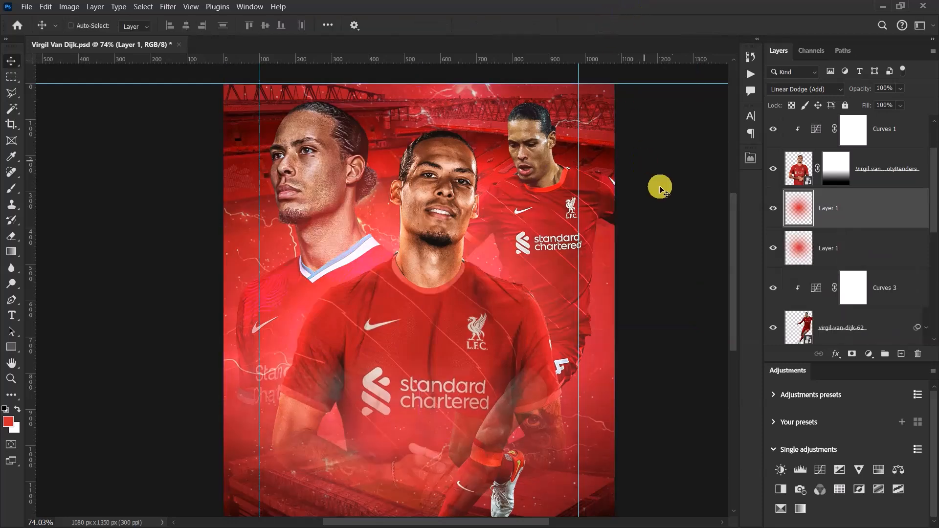
key(ctrl+t)
drag(618, 299, 487, 309)
scroll(417, 320, up, 2)
drag(415, 325, 366, 251)
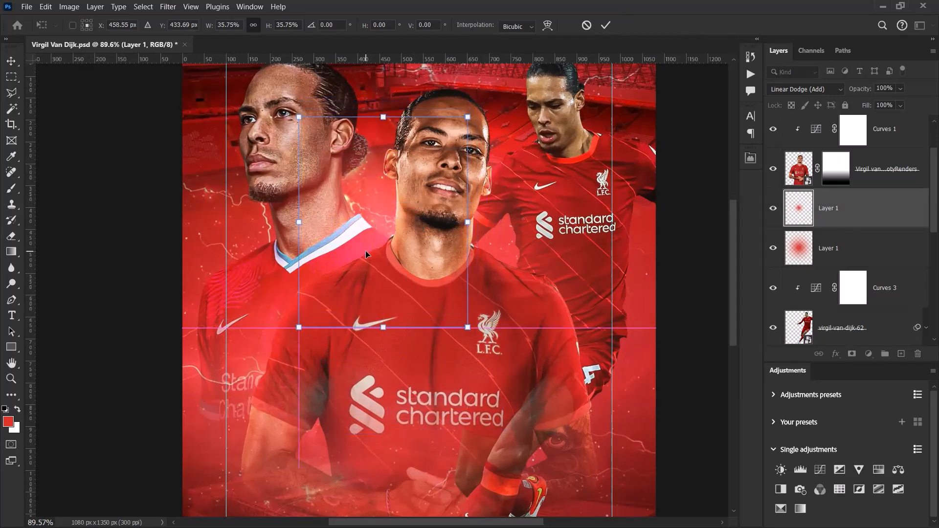
scroll(367, 255, down, 5)
scroll(386, 274, up, 4)
drag(394, 289, 387, 289)
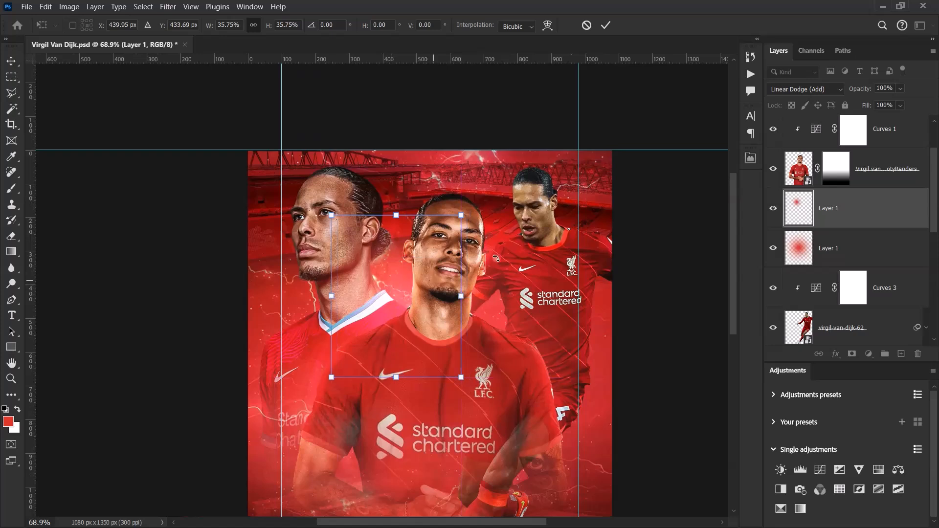
Apply the transform and set the small glow layer's opacity to 37%, comparing the poster with and without it
drag(857, 88, 863, 90)
click(606, 25)
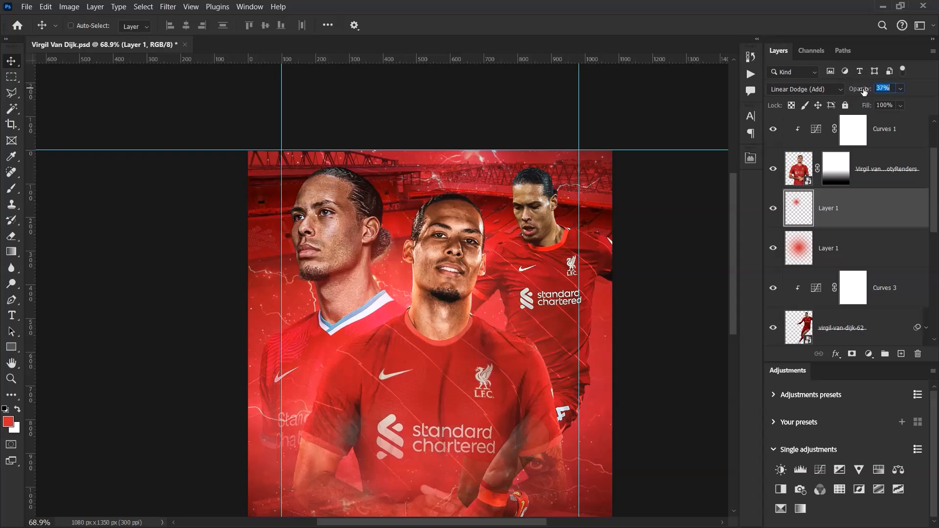
click(773, 208)
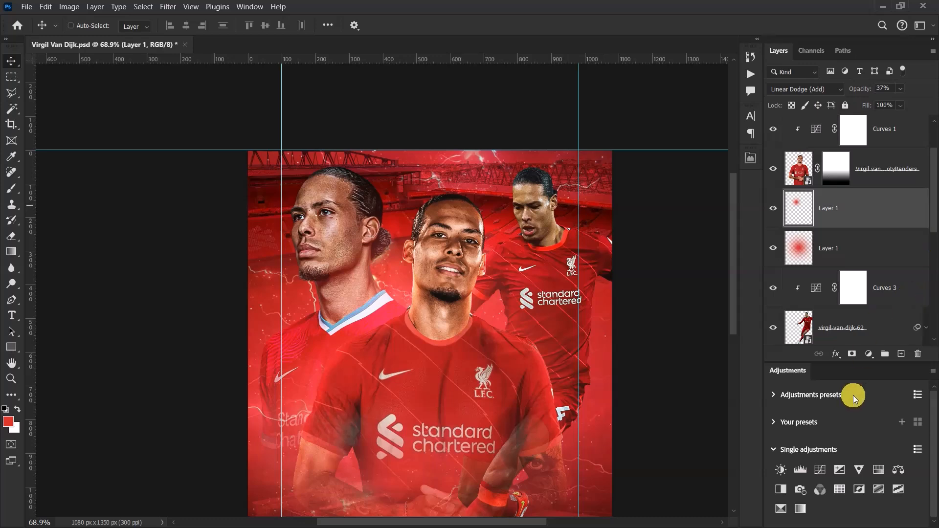
Add a layer mask to the small glow and paint black with a 500 px brush over the left and central players
click(852, 354)
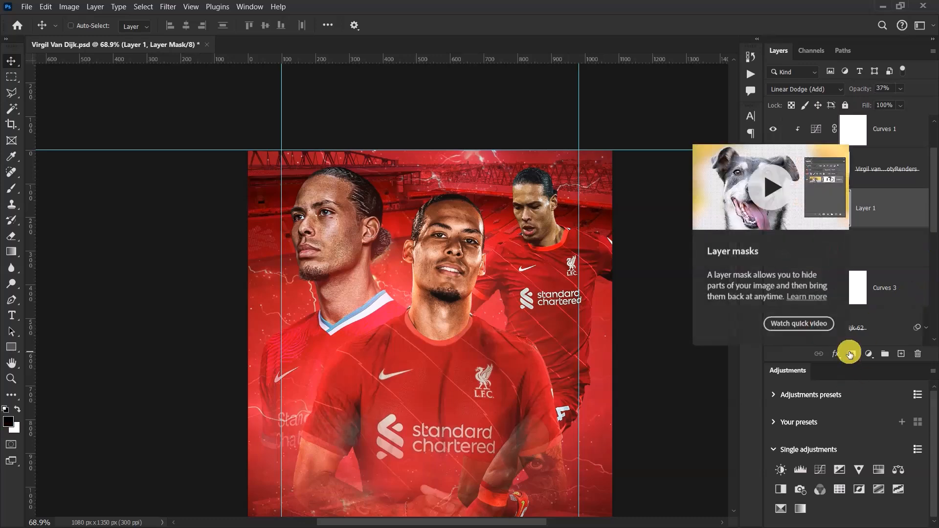
key(b)
key(bracketleft)
key(bracketleft)
key(bracketleft)
key(bracketleft)
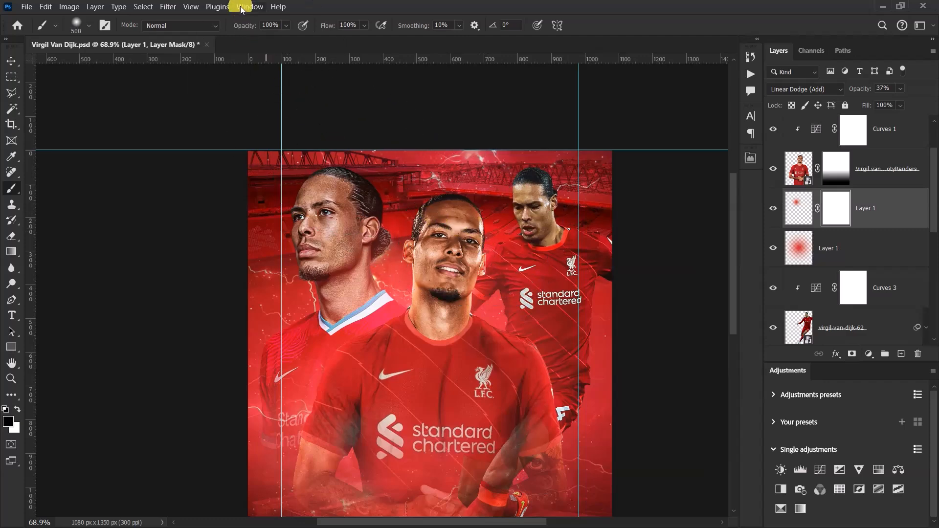
mouse_move(524, 298)
mouse_down()
mouse_move(495, 312)
mouse_move(469, 389)
mouse_move(246, 388)
mouse_move(256, 234)
mouse_move(284, 293)
mouse_move(237, 390)
mouse_up()
click(773, 209)
click(773, 209)
key(v)
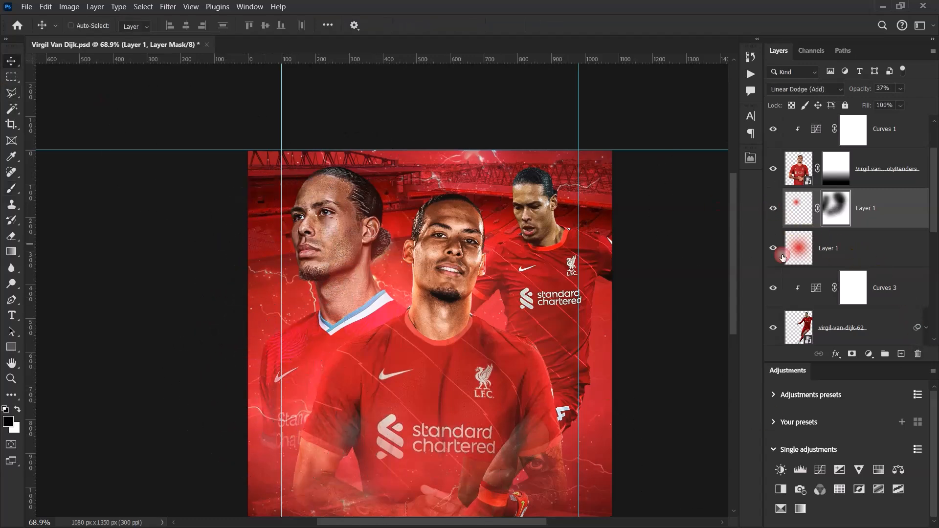
Duplicate the masked small glow layer and delete the layer mask from the copy
key(ctrl+j)
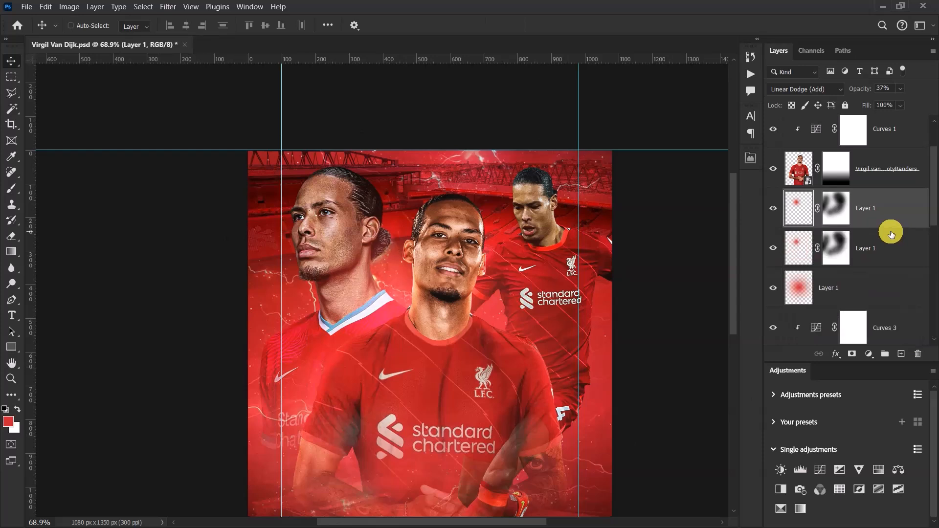
right_click(838, 205)
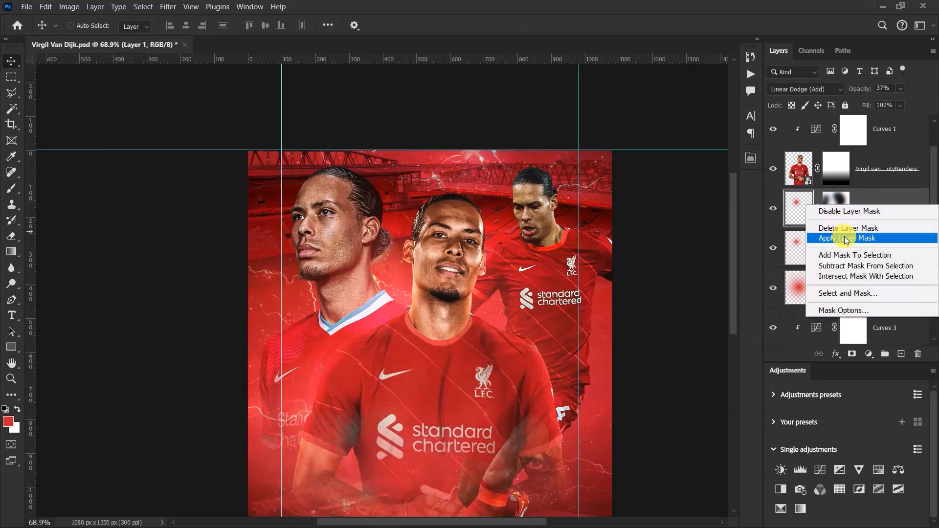
click(847, 238)
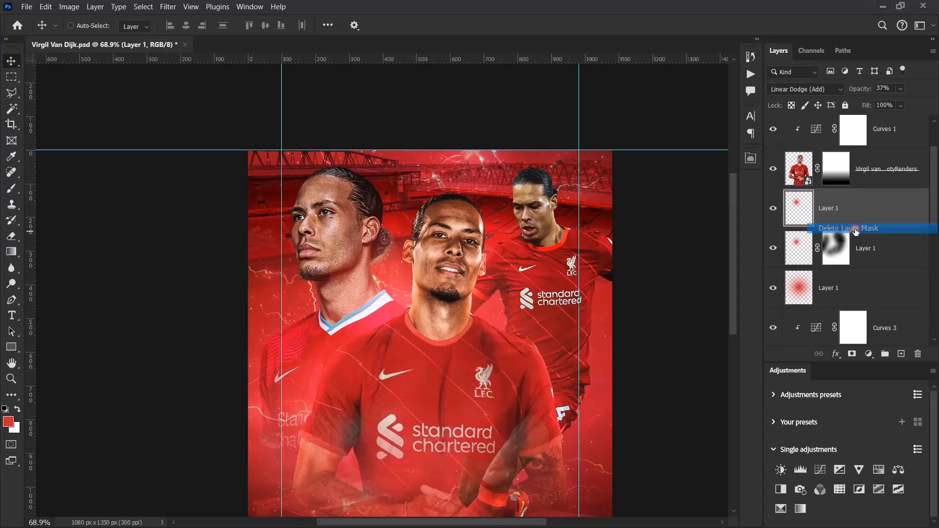
Move the unmasked glow copy between the central and right players' torsos and set its layer opacity to 100%
scroll(415, 283, up, 2)
drag(381, 318, 559, 374)
drag(860, 89, 938, 88)
scroll(607, 333, down, 3)
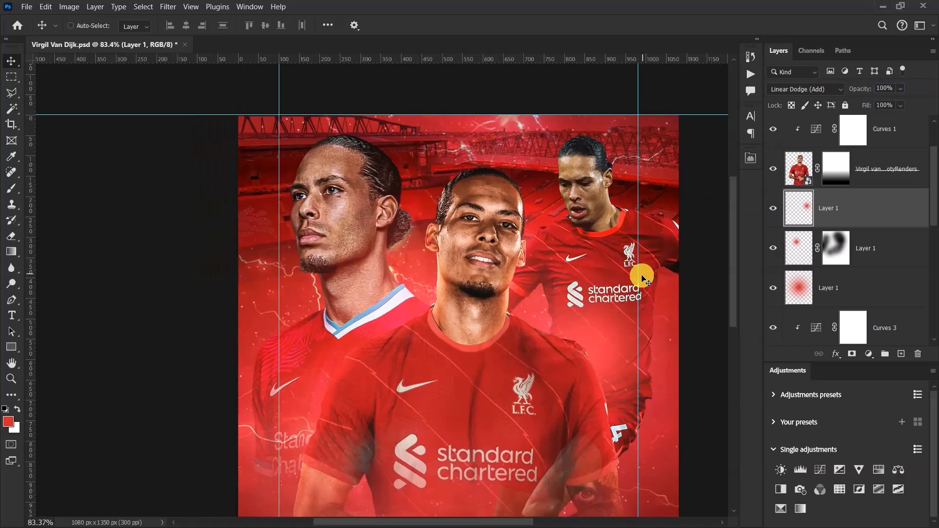
drag(605, 331, 614, 340)
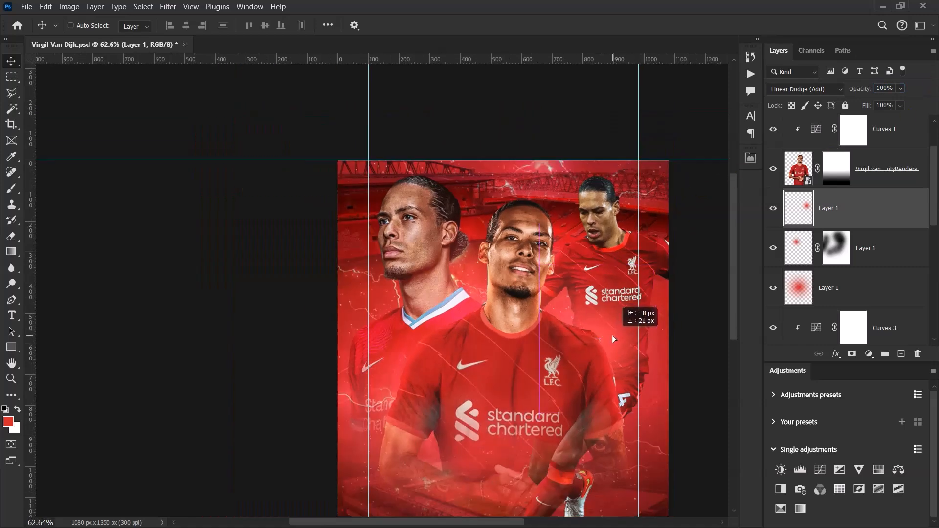
Add a layer mask to the right-hand glow and paint black at 69% opacity to hide it over the right player
click(852, 354)
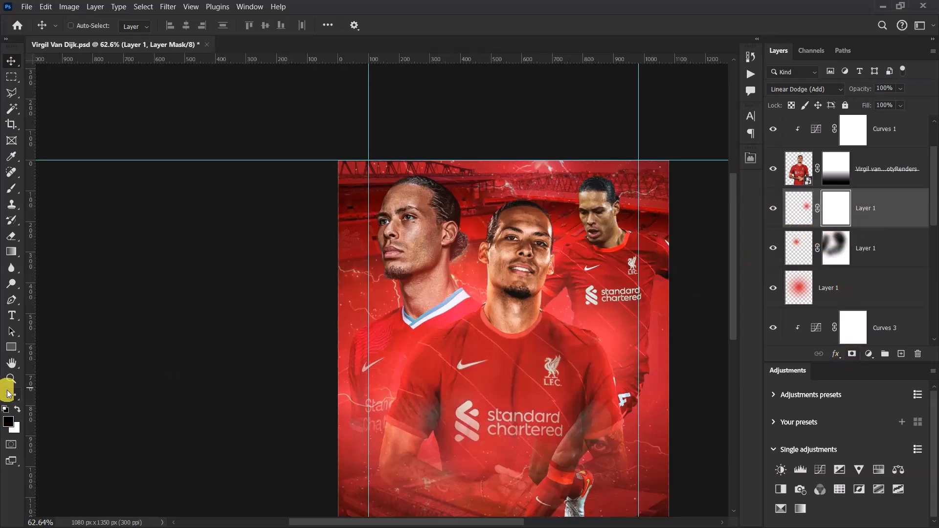
click(11, 190)
scroll(404, 350, down, 5)
scroll(531, 346, up, 8)
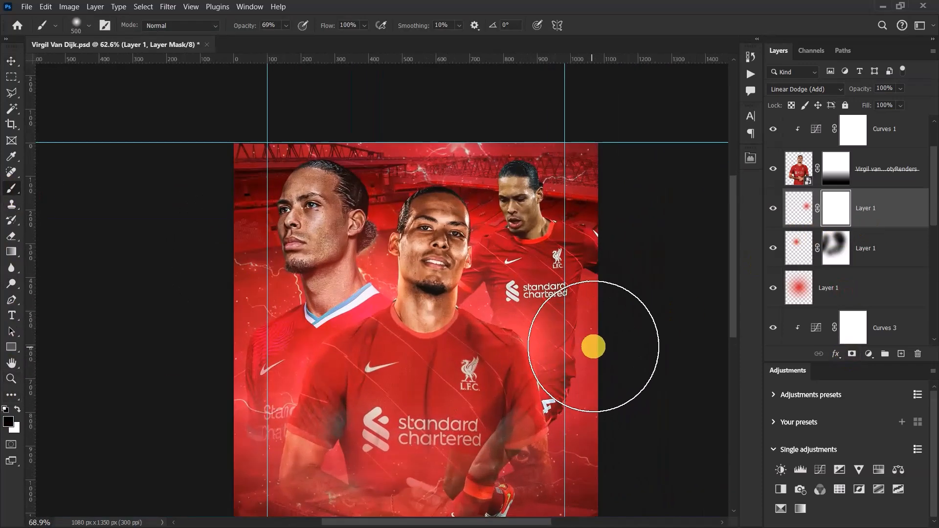
click(519, 242)
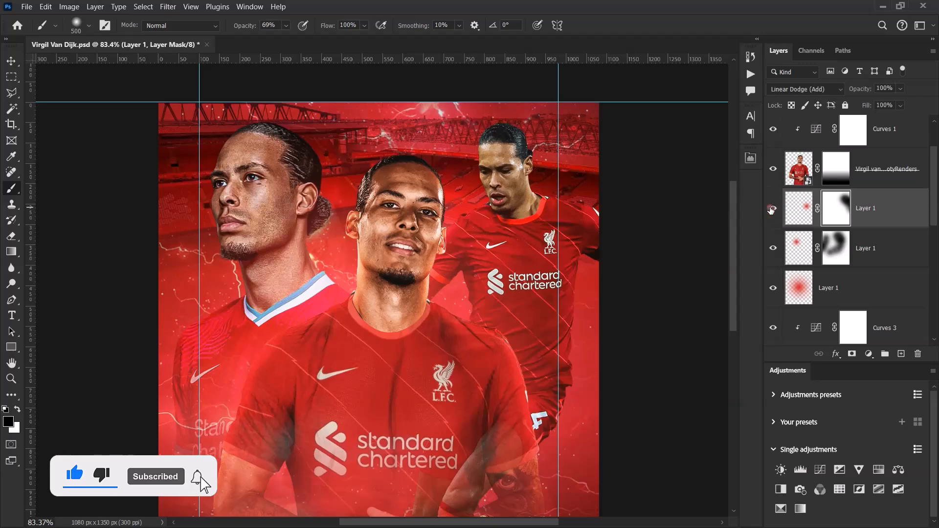
Duplicate the right-hand glow layer and remove the layer mask from the new copy
scroll(822, 319, down, 3)
scroll(589, 283, down, 3)
key(v)
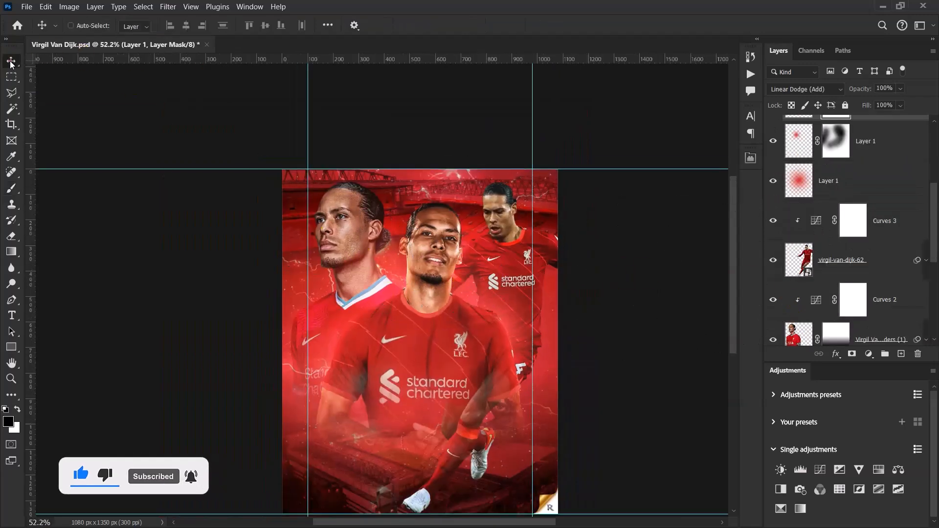
scroll(864, 202, up, 2)
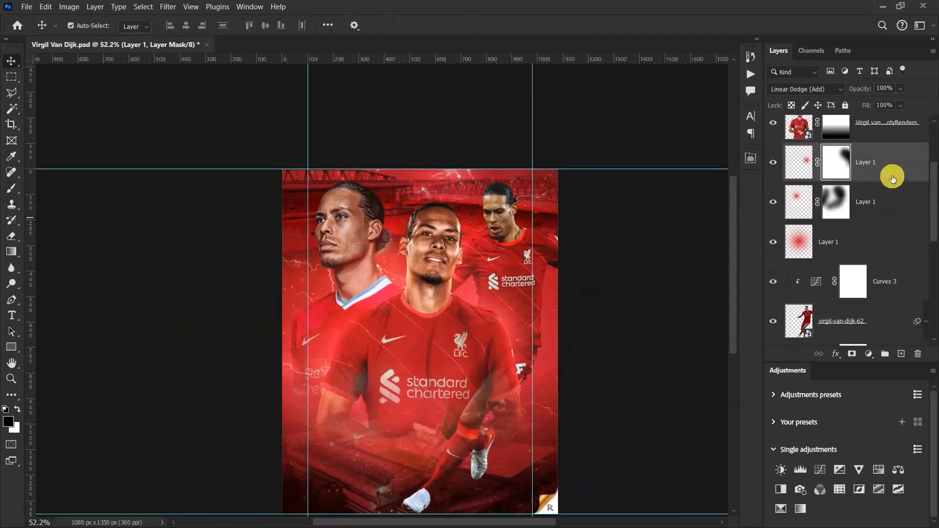
key(ctrl+j)
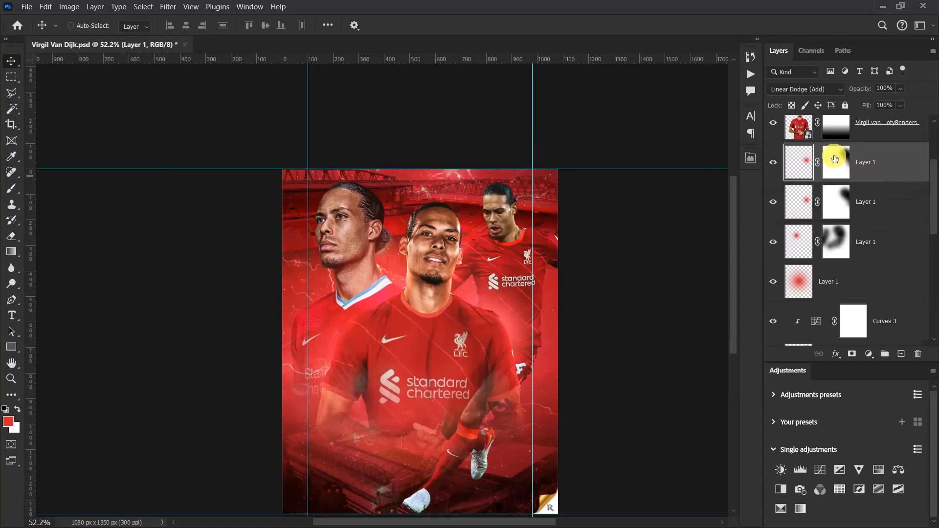
right_click(835, 159)
click(846, 178)
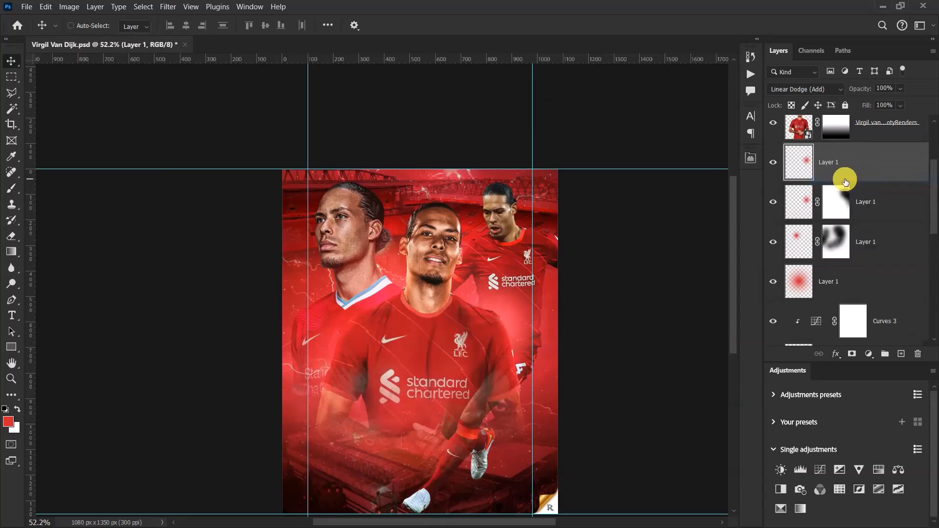
Scale the new glow copy to about 70% and place it beside the central player's shoulder, below the left player's collar
scroll(387, 309, down, 8)
scroll(372, 308, up, 13)
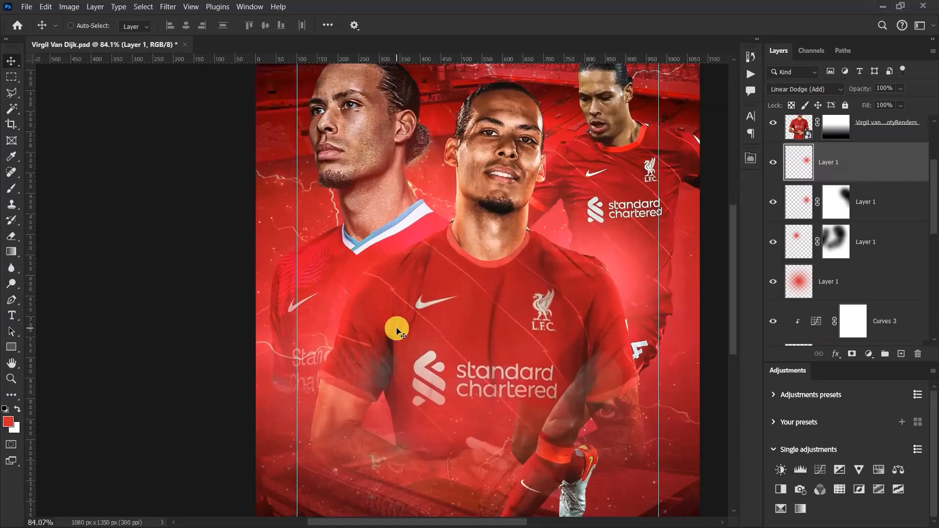
scroll(397, 332, up, 3)
key(ctrl+t)
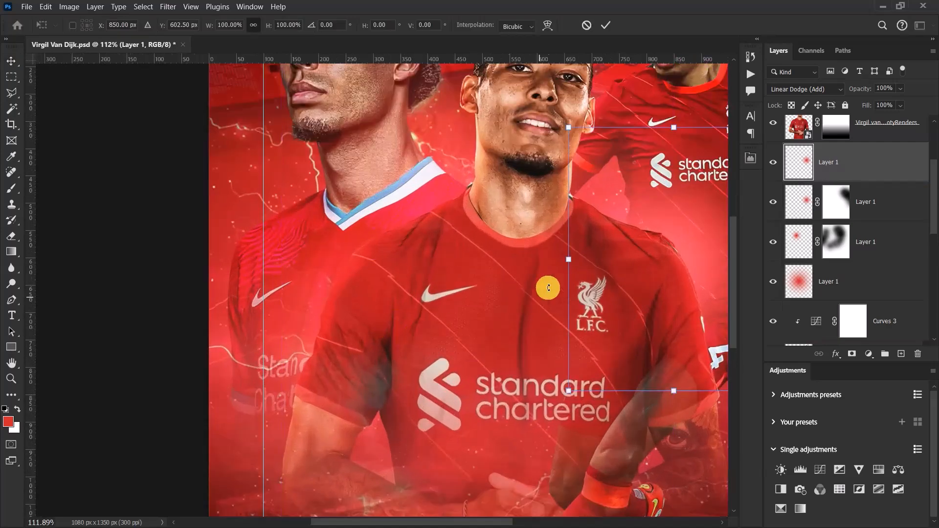
drag(675, 128, 675, 167)
drag(707, 267, 394, 297)
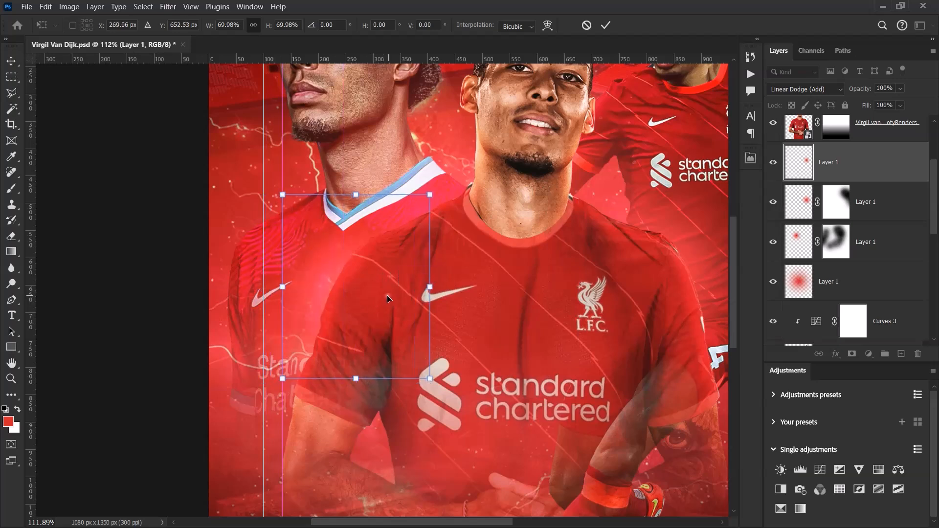
click(617, 25)
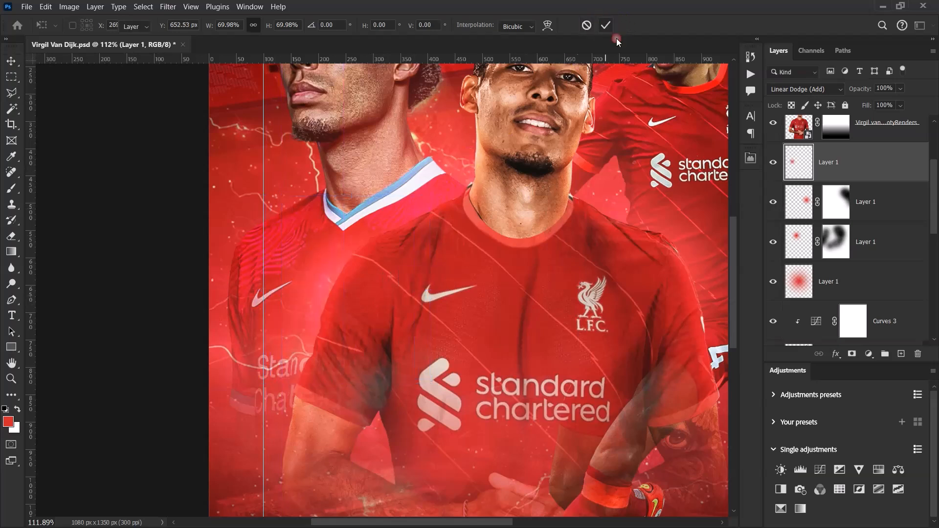
Add a layer mask to the newest glow and paint black with a 175 px brush at 69% opacity over the left and central players
click(852, 355)
key(d)
key(x)
key(b)
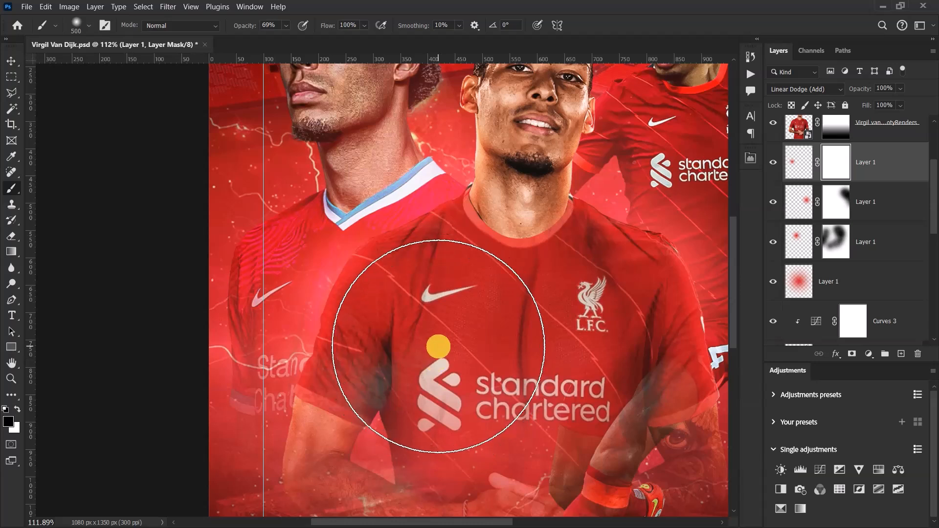
key(bracketleft)
key(bracketleft)
key(bracketleft)
key(bracketleft)
key(bracketleft)
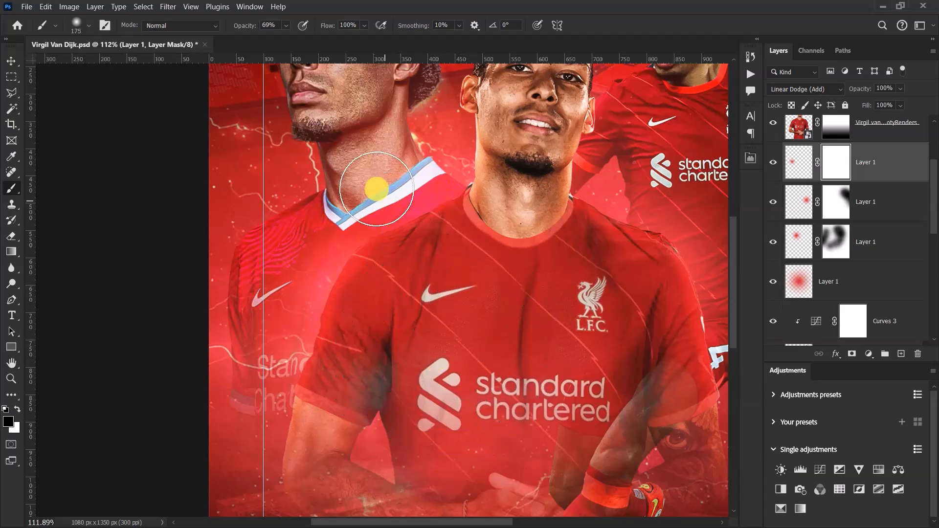
drag(363, 160, 340, 188)
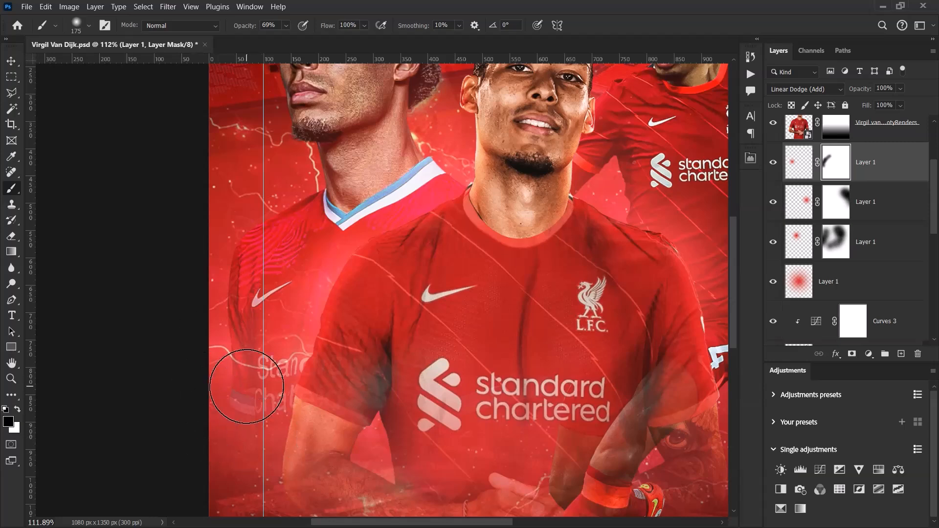
click(237, 474)
click(414, 361)
click(445, 311)
click(546, 300)
Examine how the masked glows blend around the left and central players' torsos
click(9, 62)
scroll(335, 216, down, 6)
scroll(375, 283, up, 5)
scroll(352, 260, down, 3)
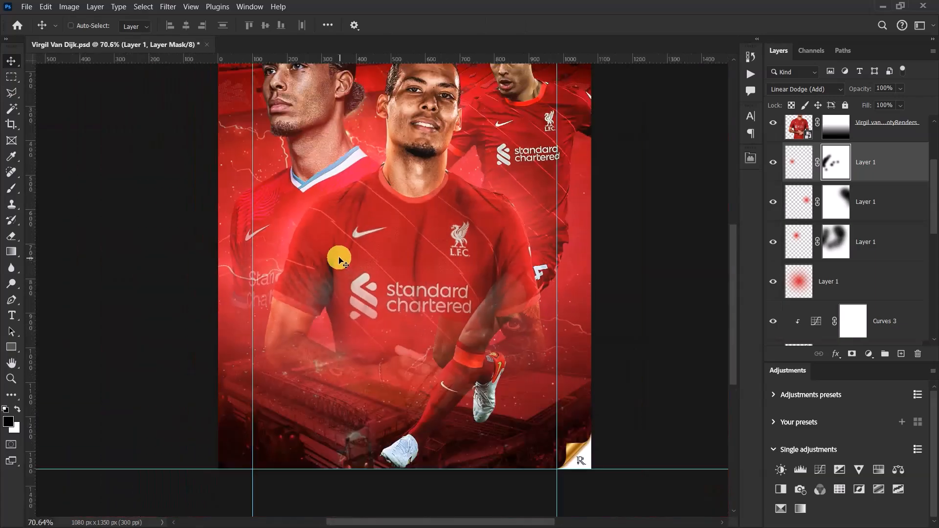
scroll(470, 252, up, 3)
scroll(469, 254, down, 5)
scroll(413, 276, up, 6)
scroll(480, 233, down, 5)
scroll(430, 269, up, 6)
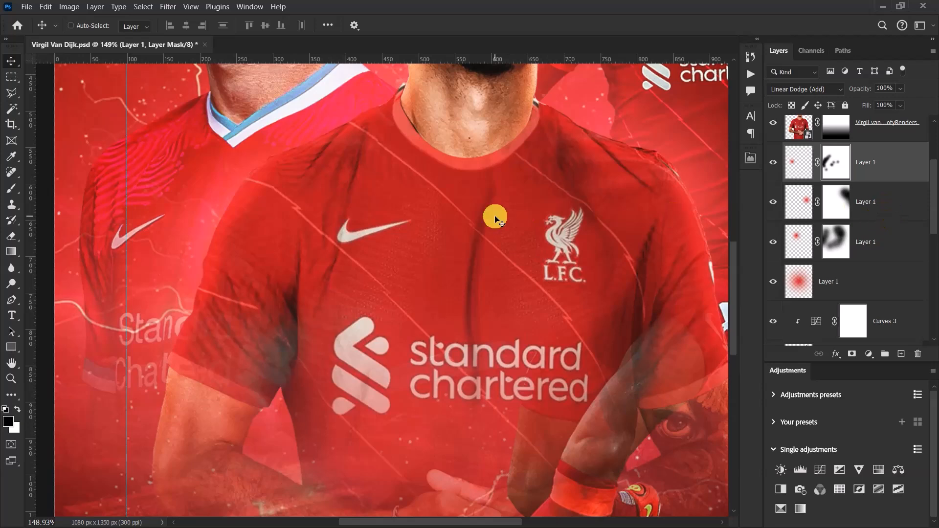
Group the four red glow layers and name the group Light
shift+click(888, 287)
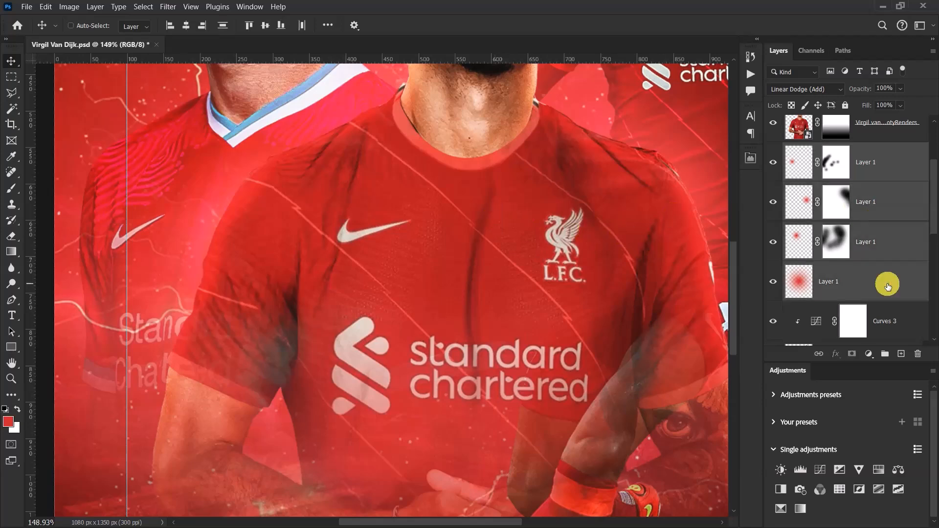
key(ctrl+g)
alt+scroll(344, 273, down, 6)
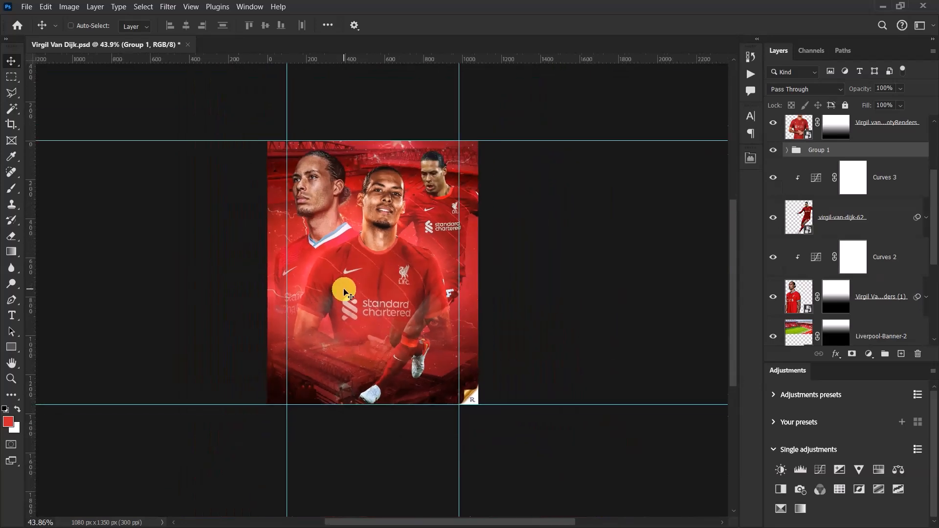
alt+scroll(407, 292, up, 1)
click(773, 151)
click(774, 150)
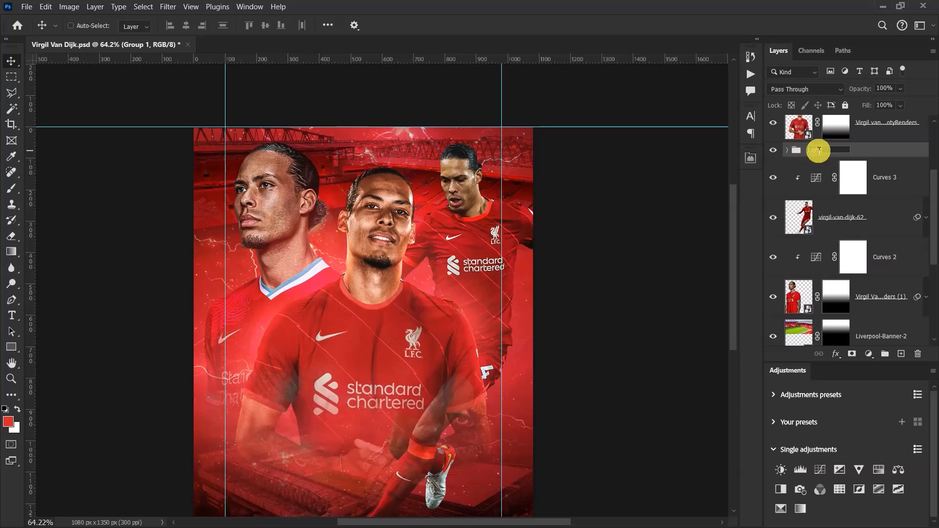
alt+scroll(294, 293, down, 1)
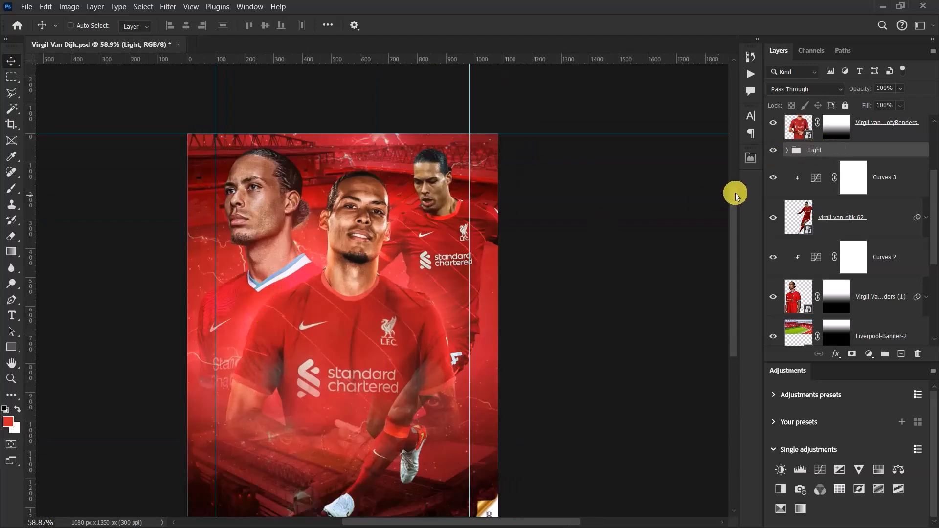
Compare the poster with the Light group hidden and shown, and examine the lighting around the three players
click(774, 150)
click(774, 150)
click(774, 150)
click(774, 150)
click(774, 150)
click(773, 150)
scroll(206, 390, down, 2)
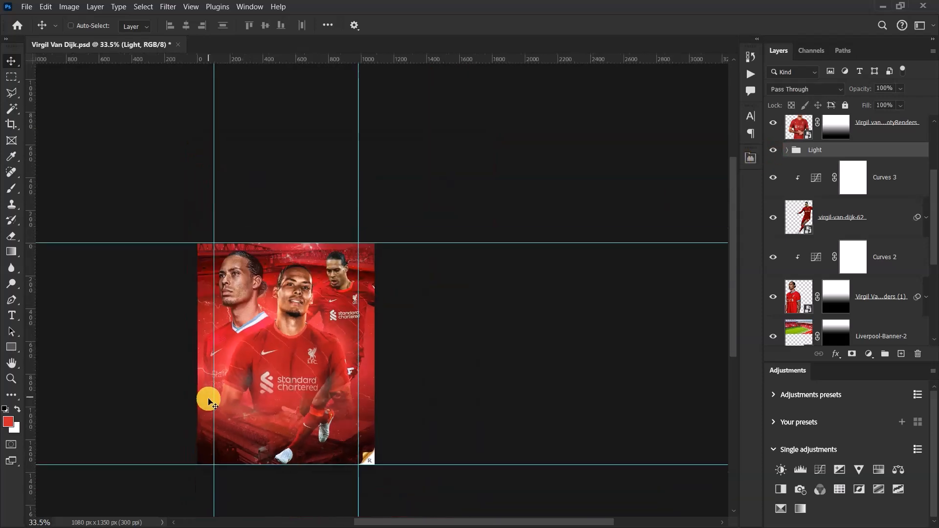
scroll(247, 413, up, 4)
scroll(273, 356, up, 3)
scroll(264, 361, down, 3)
scroll(310, 319, up, 2)
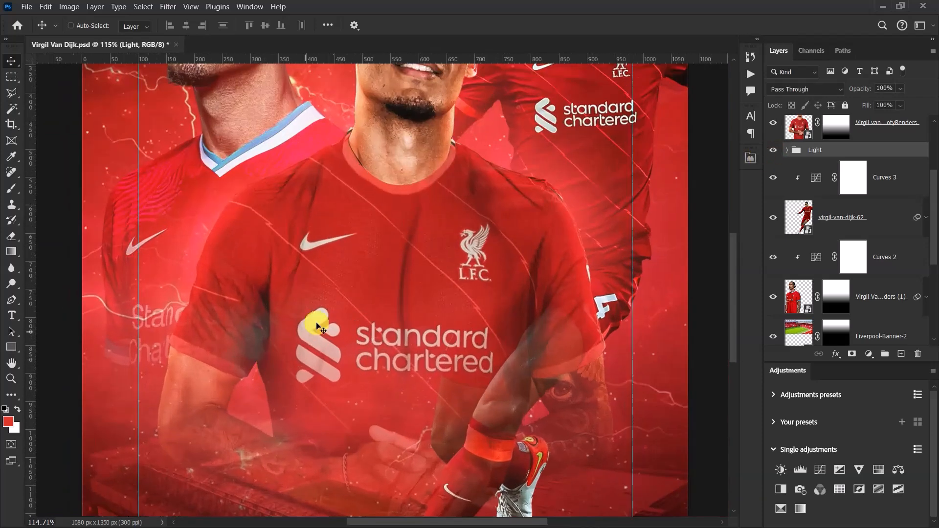
scroll(338, 314, down, 2)
Paint black at 69% opacity on the central player's layer mask over the inner sleeve beside the sponsor logo
scroll(887, 195, up, 3)
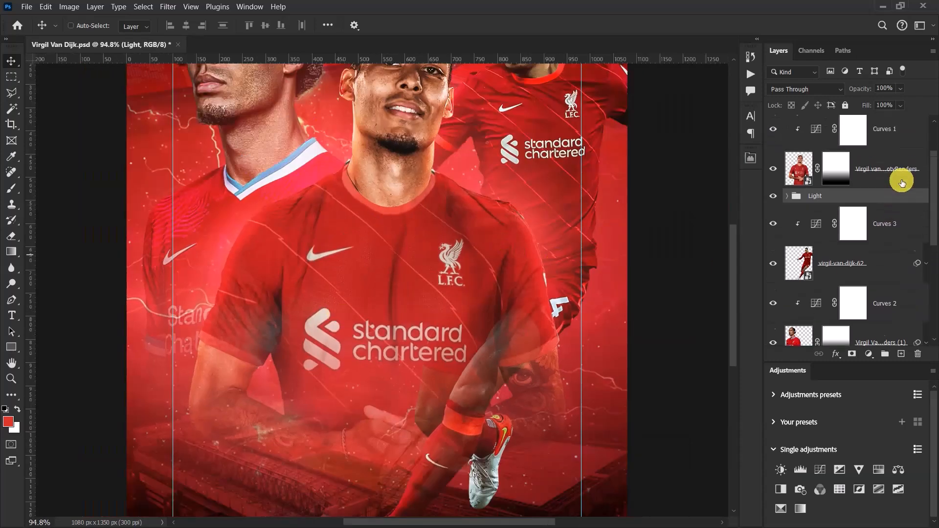
click(838, 186)
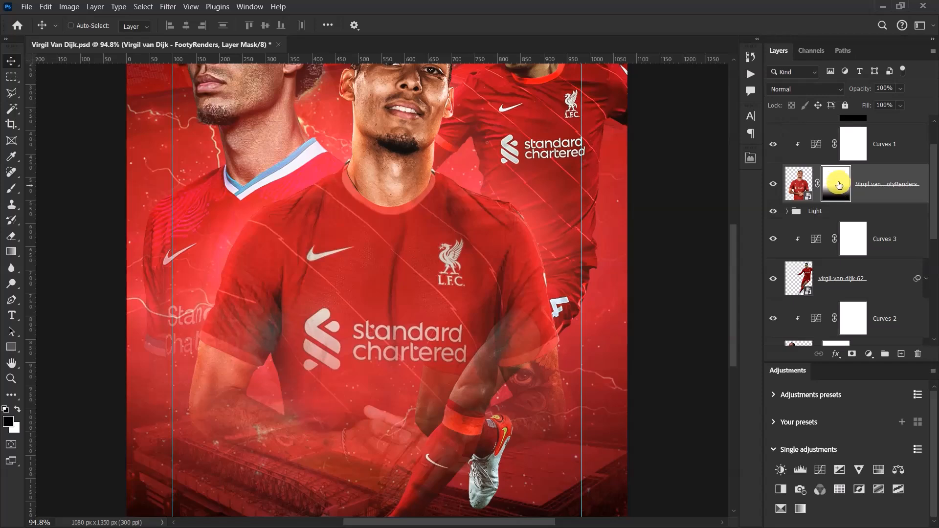
scroll(299, 325, up, 5)
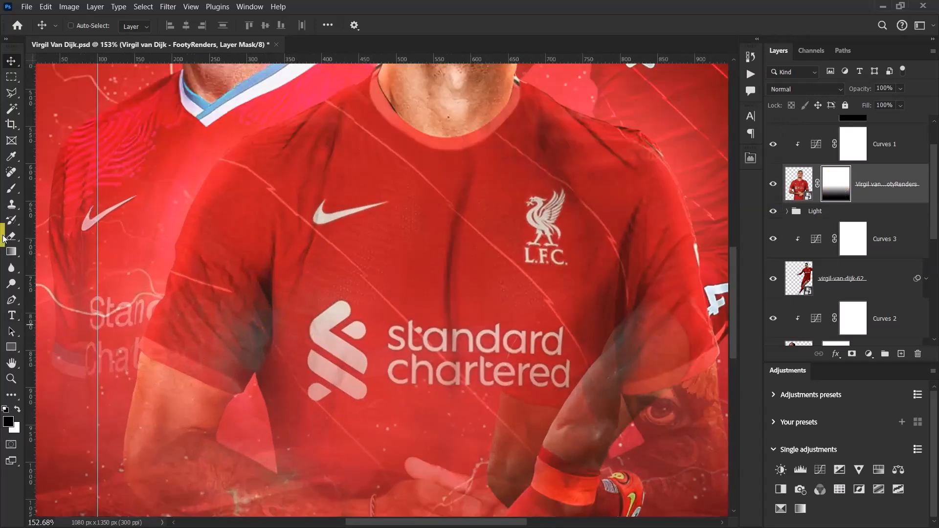
click(11, 190)
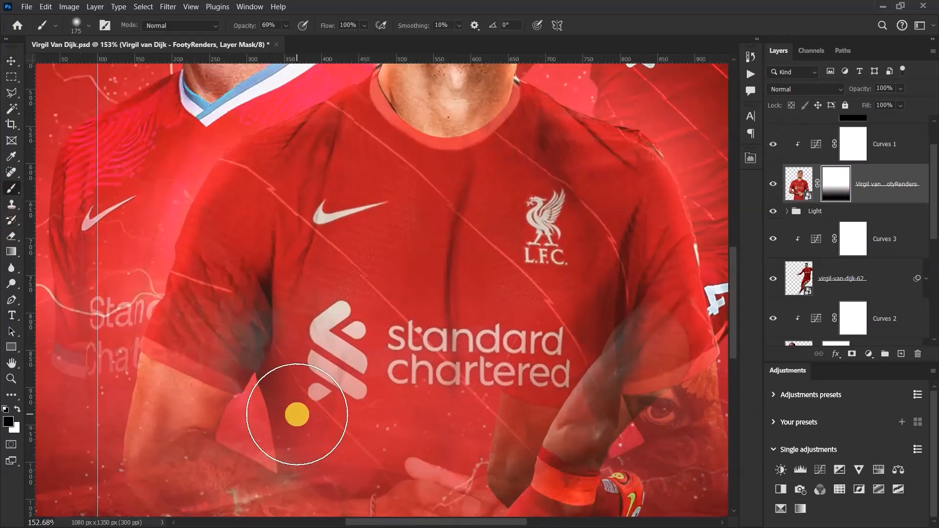
drag(241, 336, 306, 319)
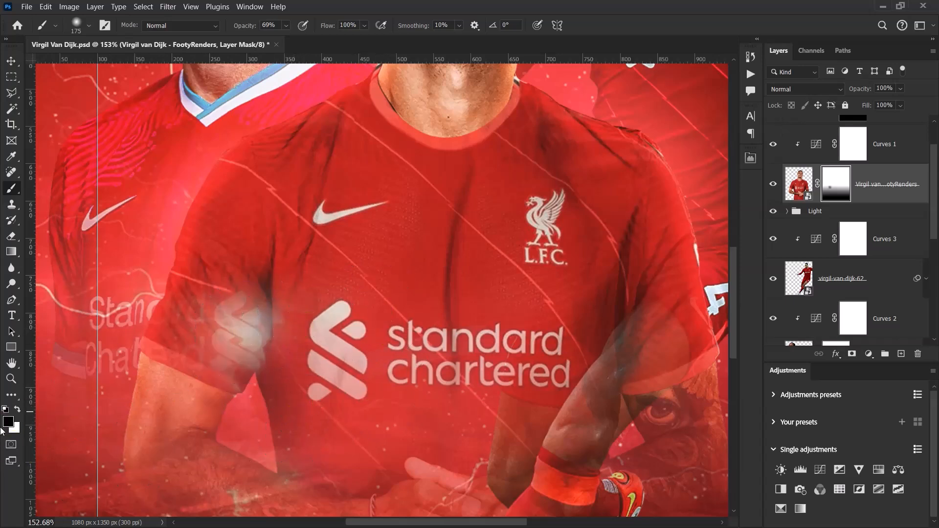
Paint white on the central player's mask to restore the shirt around the inner sleeve and the sponsor text
click(17, 410)
mouse_move(279, 352)
mouse_down()
mouse_move(308, 308)
mouse_move(254, 315)
mouse_move(240, 327)
mouse_move(244, 313)
mouse_move(291, 303)
mouse_move(232, 341)
mouse_move(338, 285)
mouse_move(211, 320)
mouse_move(198, 338)
mouse_move(289, 304)
mouse_move(311, 266)
mouse_up()
click(250, 337)
click(470, 292)
scroll(470, 291, down, 3)
click(533, 349)
scroll(533, 349, up, 3)
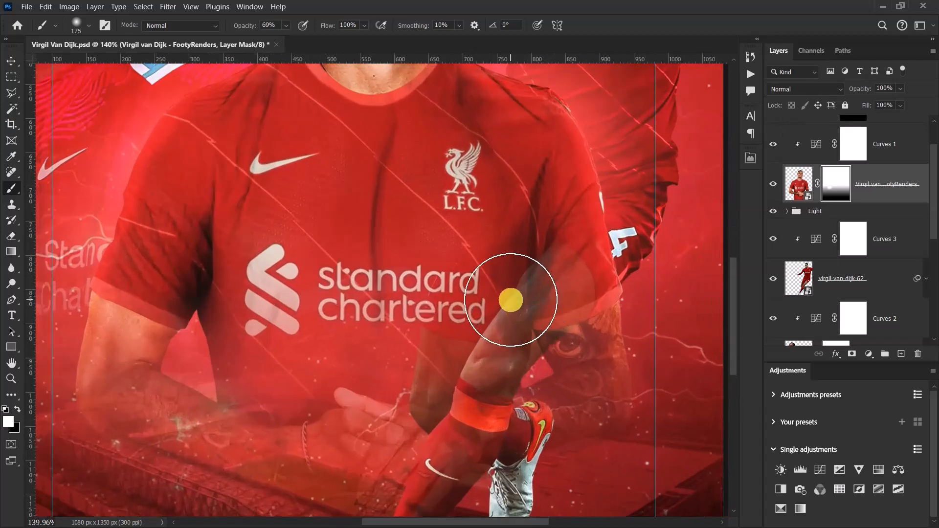
Paint black on the central player's mask over the end of the sponsor text, refining with a 100 px brush at 54% opacity
click(7, 415)
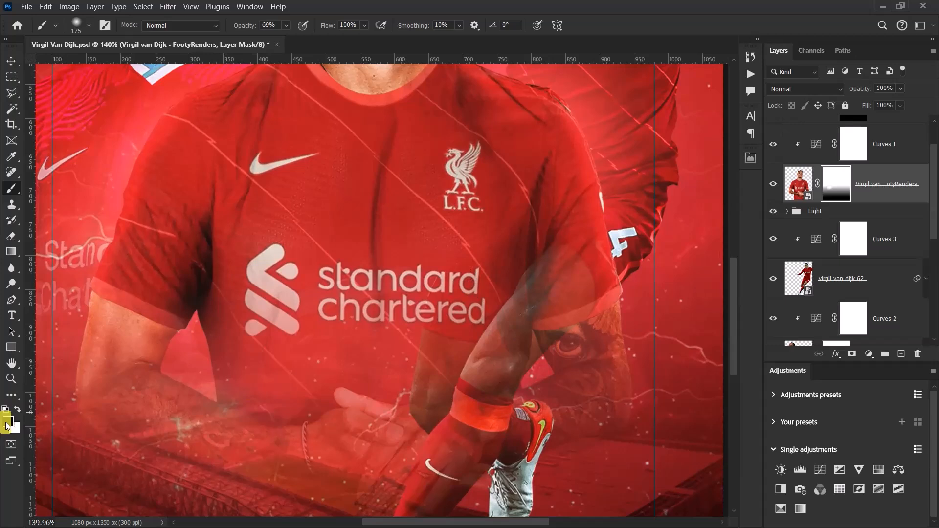
mouse_move(473, 284)
mouse_down()
mouse_move(455, 354)
mouse_move(458, 302)
mouse_move(466, 364)
mouse_move(454, 273)
mouse_move(429, 351)
mouse_move(451, 288)
mouse_move(469, 310)
mouse_move(475, 349)
mouse_move(488, 333)
mouse_move(513, 365)
mouse_up()
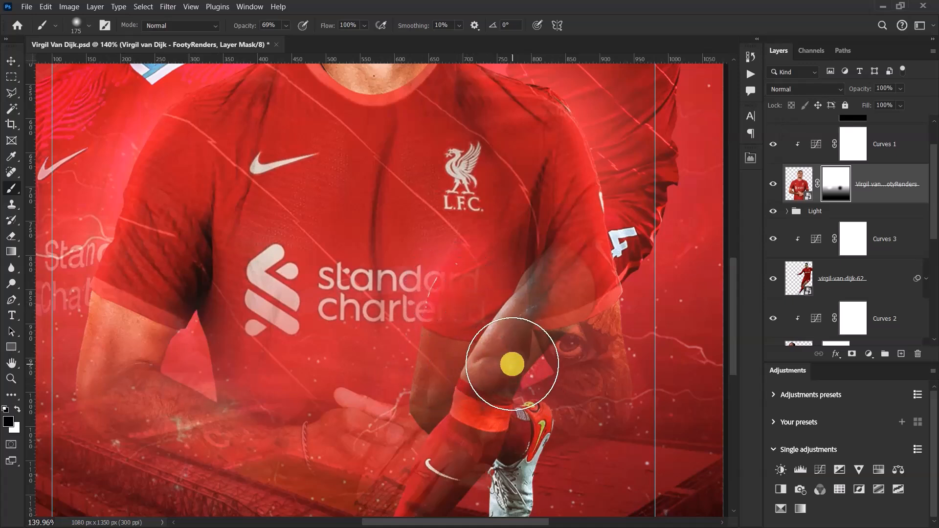
key(bracketleft)
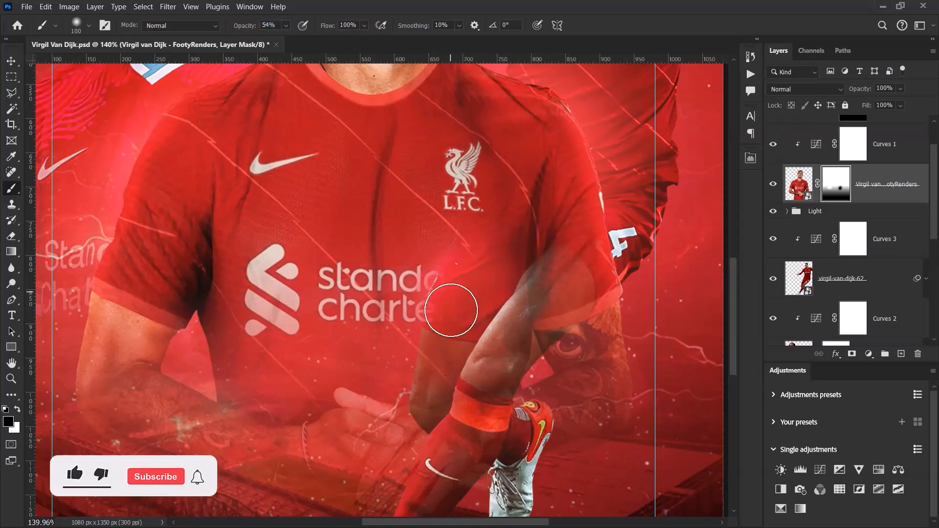
mouse_move(441, 355)
mouse_down()
mouse_move(483, 333)
mouse_move(389, 327)
mouse_move(451, 297)
mouse_move(409, 317)
mouse_move(459, 309)
mouse_move(461, 298)
mouse_move(415, 316)
mouse_move(495, 257)
mouse_move(466, 344)
mouse_up()
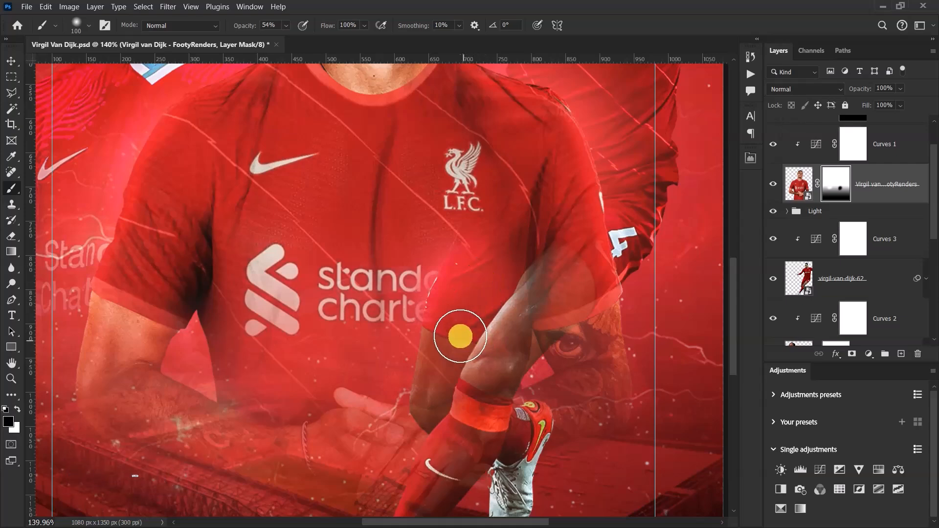
Examine the whole poster and the blend between the central player's shirt and the running player's legs
scroll(466, 344, down, 5)
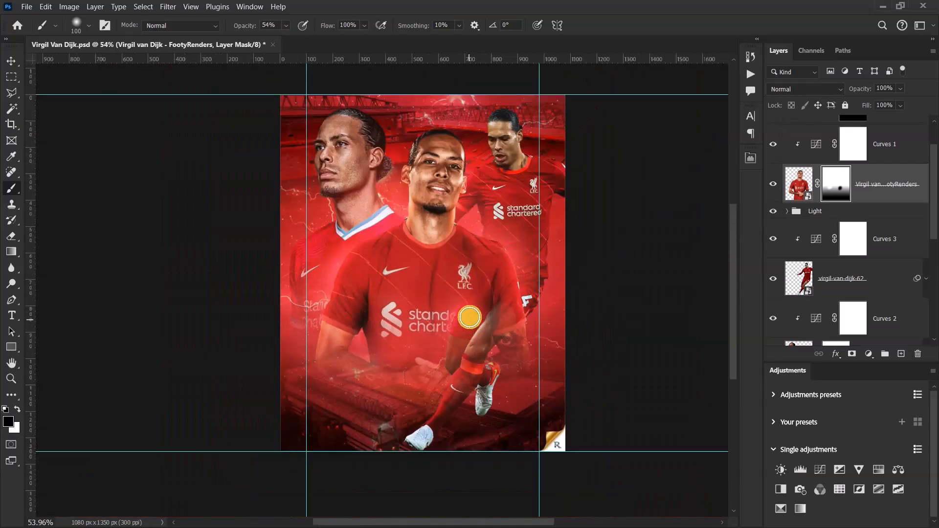
scroll(461, 324, up, 4)
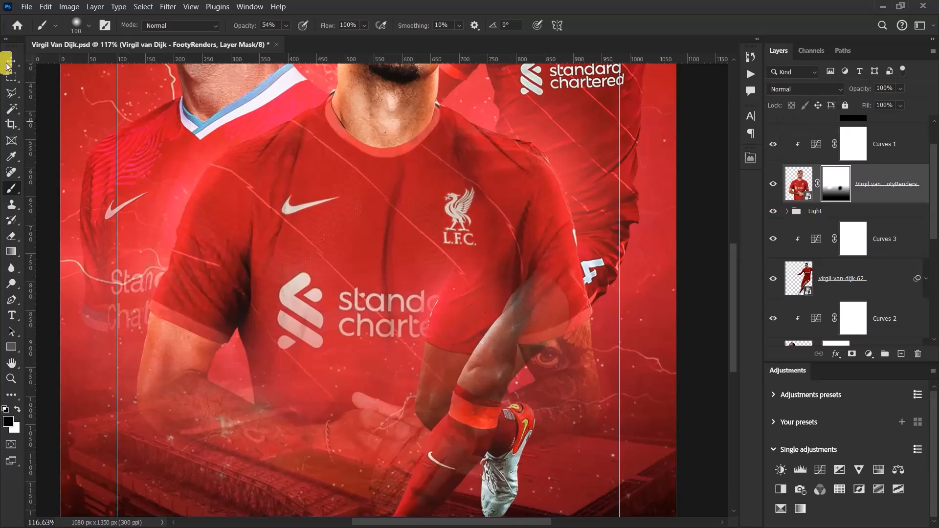
click(7, 66)
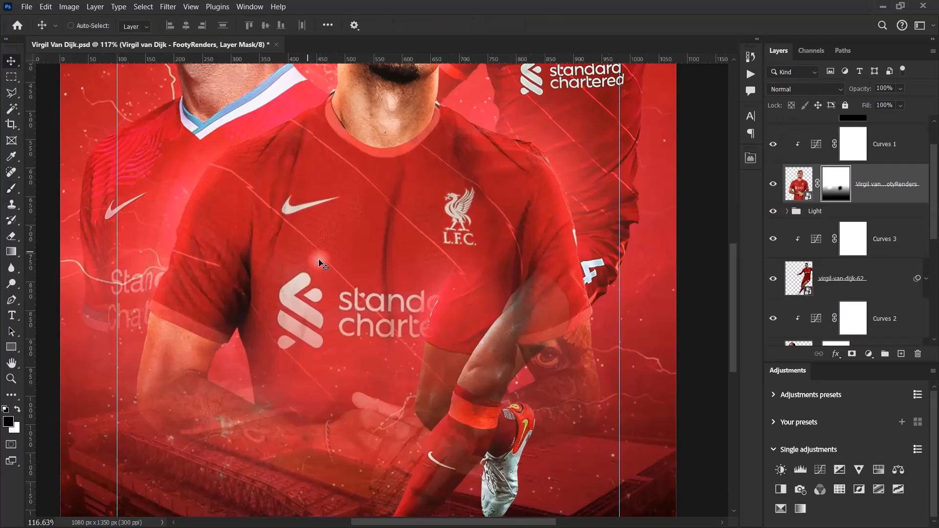
scroll(320, 265, down, 2)
scroll(321, 265, down, 5)
scroll(323, 255, up, 5)
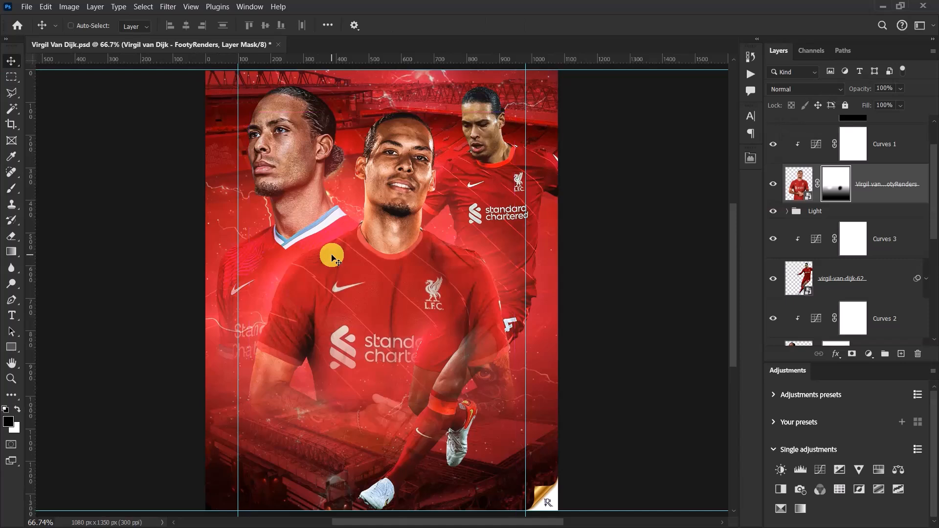
scroll(314, 361, down, 1)
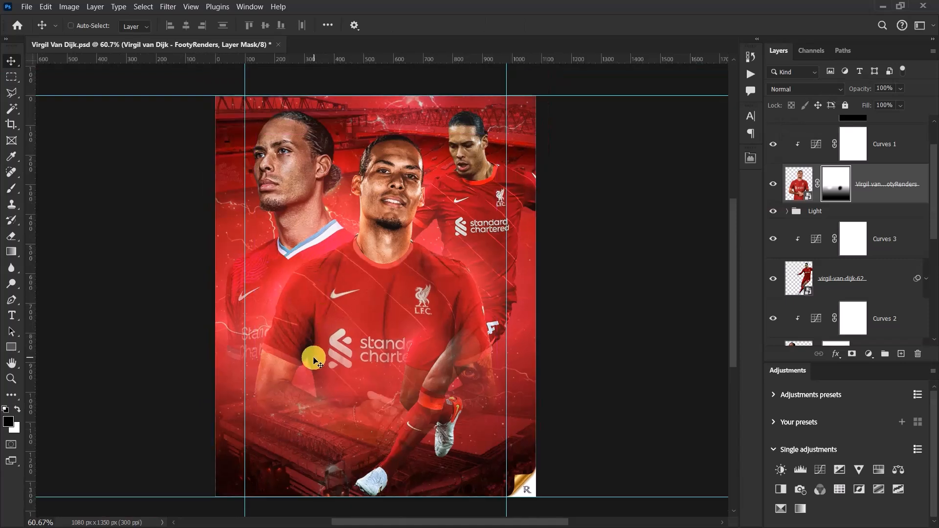
scroll(306, 370, up, 1)
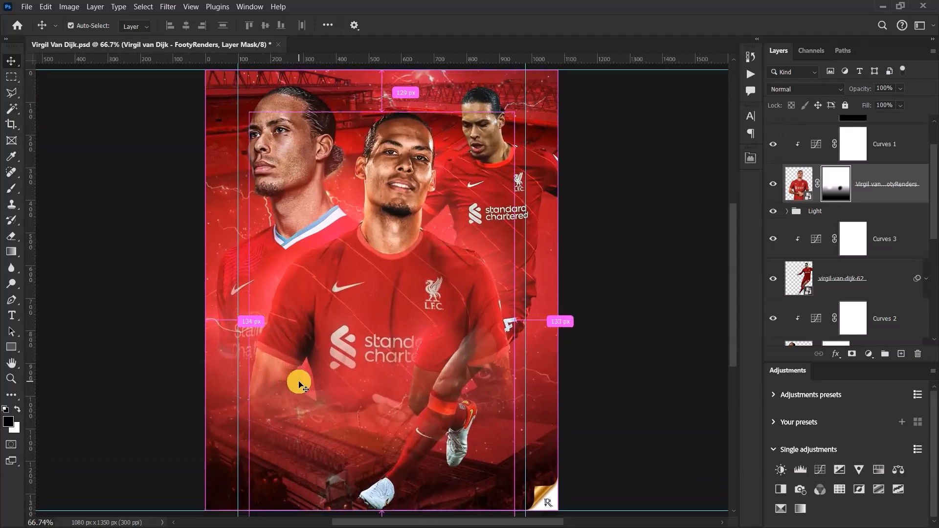
Group the layers from Brightness/Contrast 1 down to the left player's cutout and name the group Footballer
scroll(805, 269, up, 2)
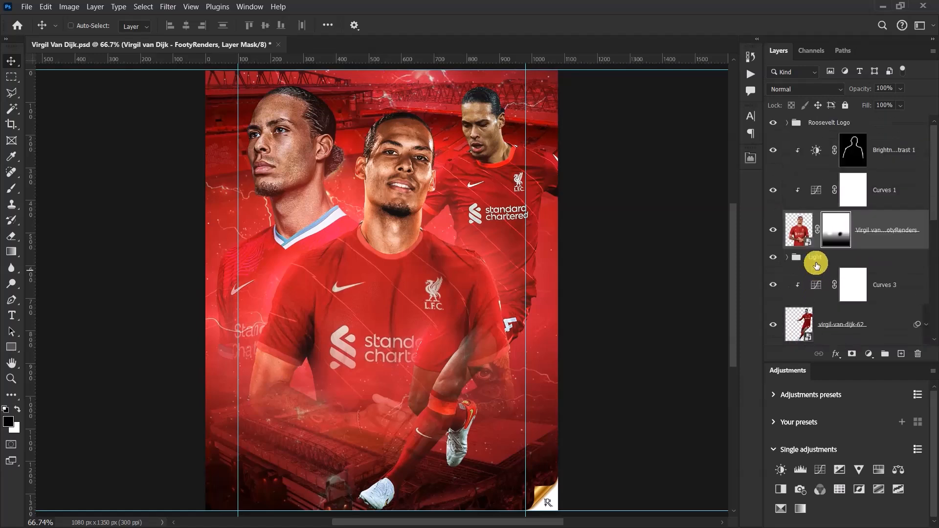
click(910, 148)
scroll(880, 253, down, 4)
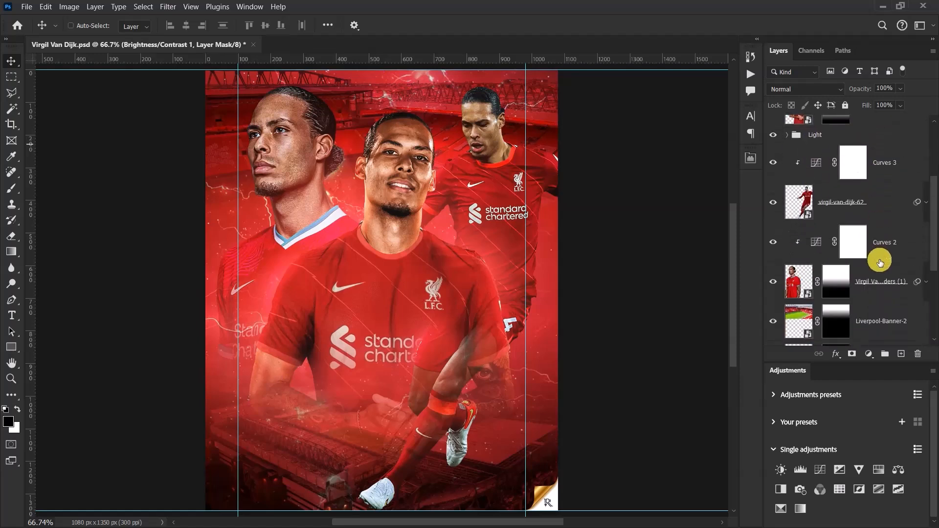
shift+click(893, 279)
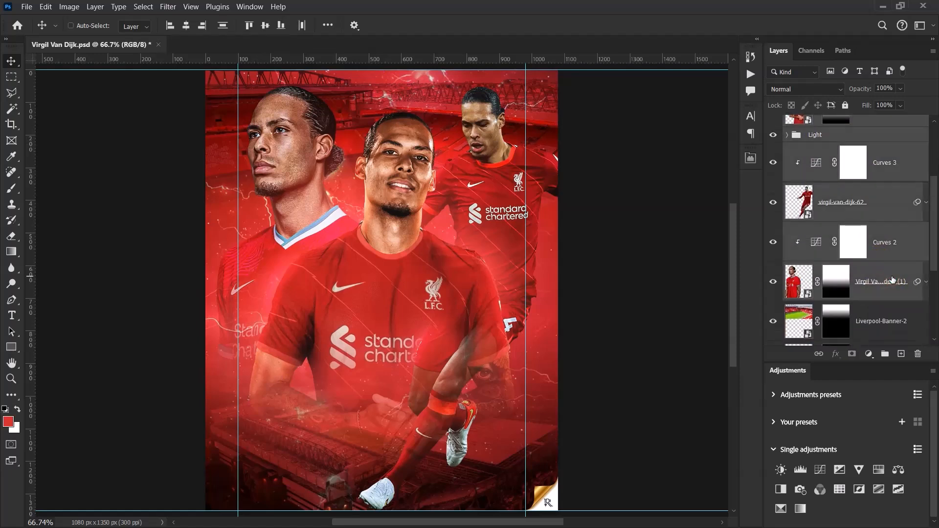
key(ctrl+g)
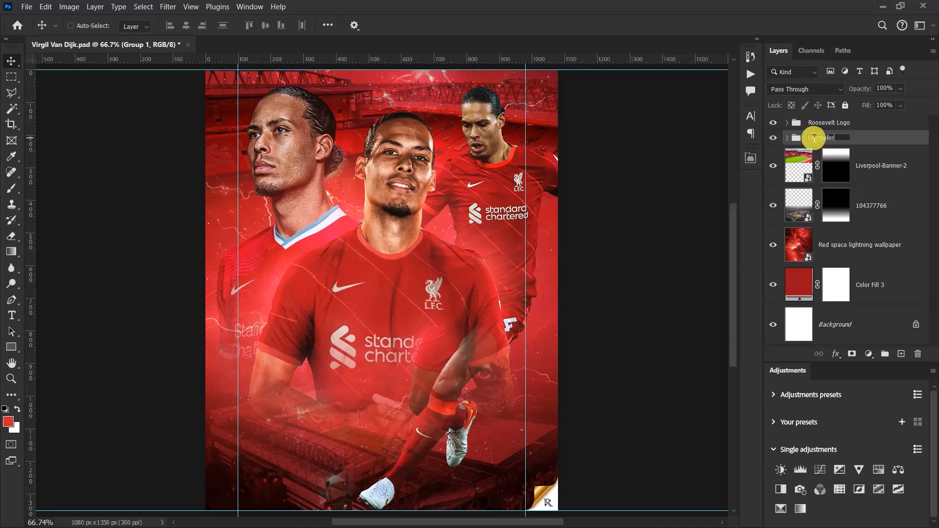
click(862, 139)
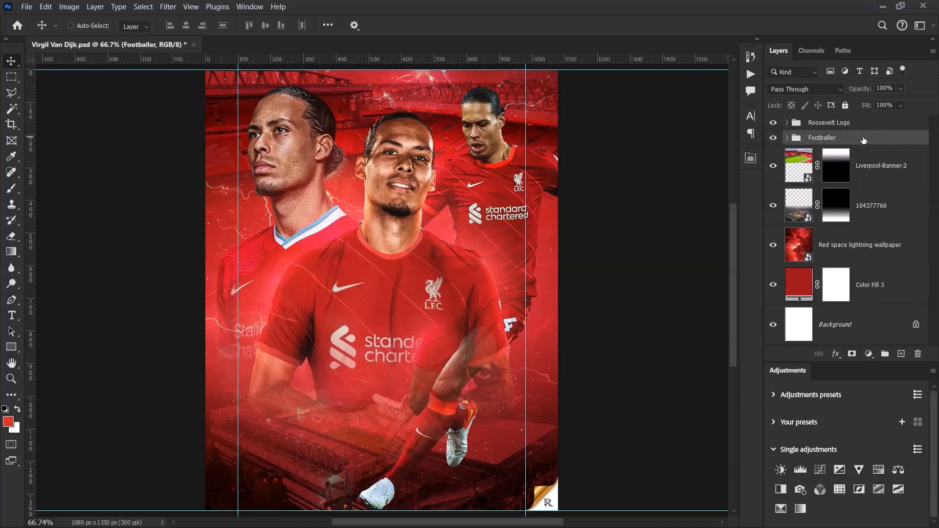
Compare the poster with the Footballer group hidden and shown, and examine the overall composition
click(773, 138)
click(774, 138)
click(773, 137)
click(773, 137)
click(774, 137)
click(774, 138)
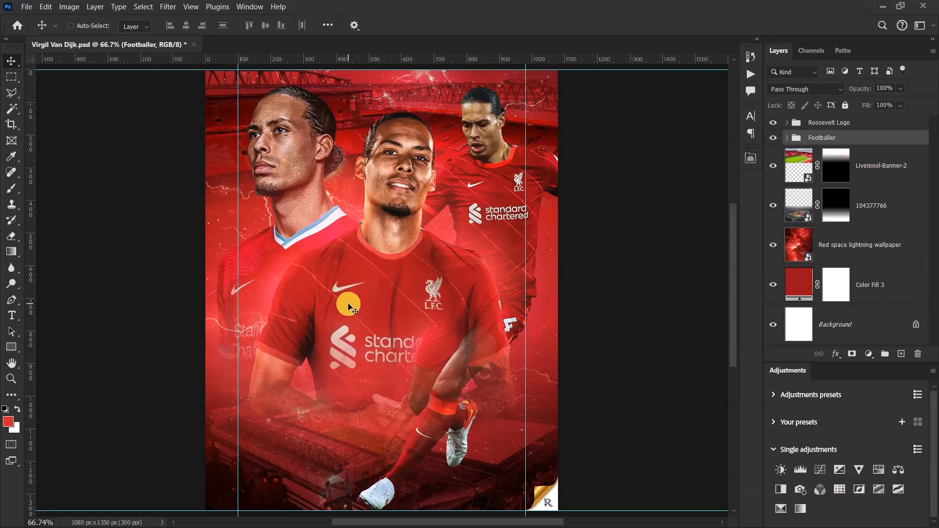
scroll(292, 224, down, 2)
scroll(391, 172, up, 3)
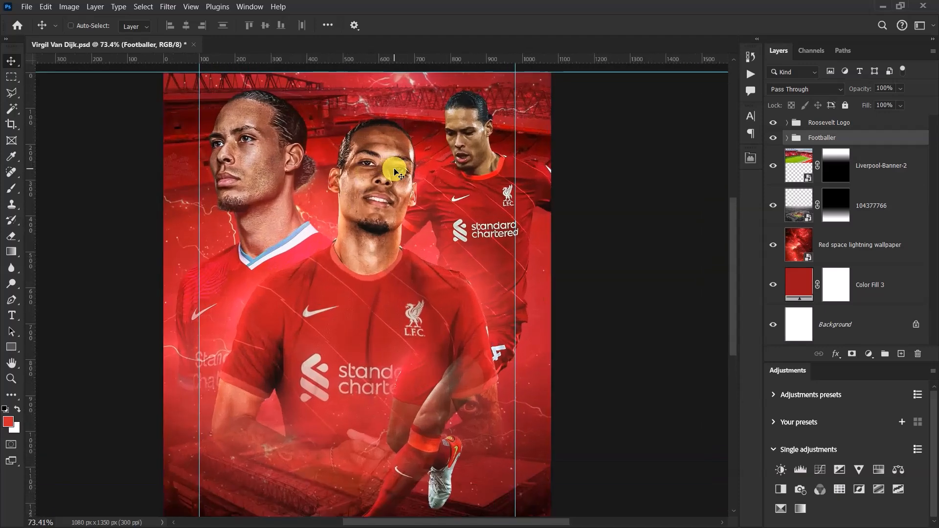
scroll(396, 172, down, 1)
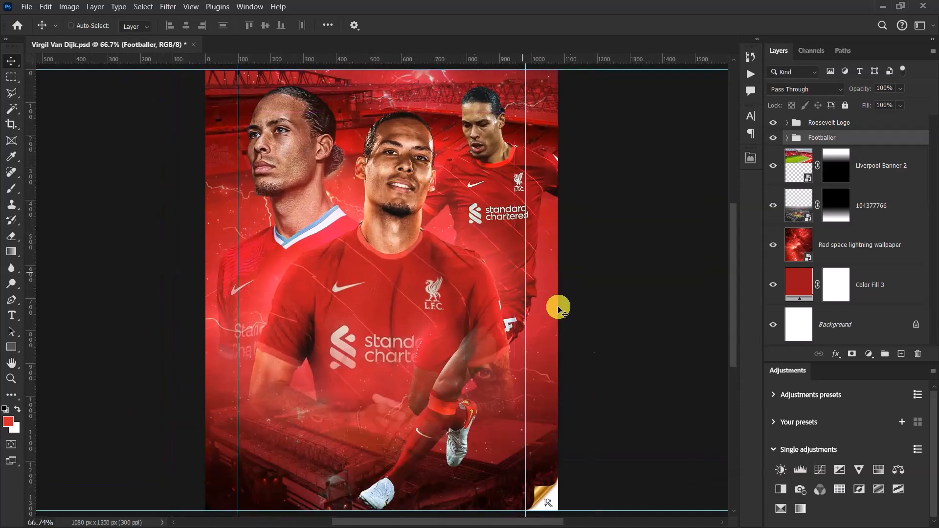
Add a Color Lookup adjustment layer above the Footballer group using the Soft_Warming.look 3D LUT
click(870, 354)
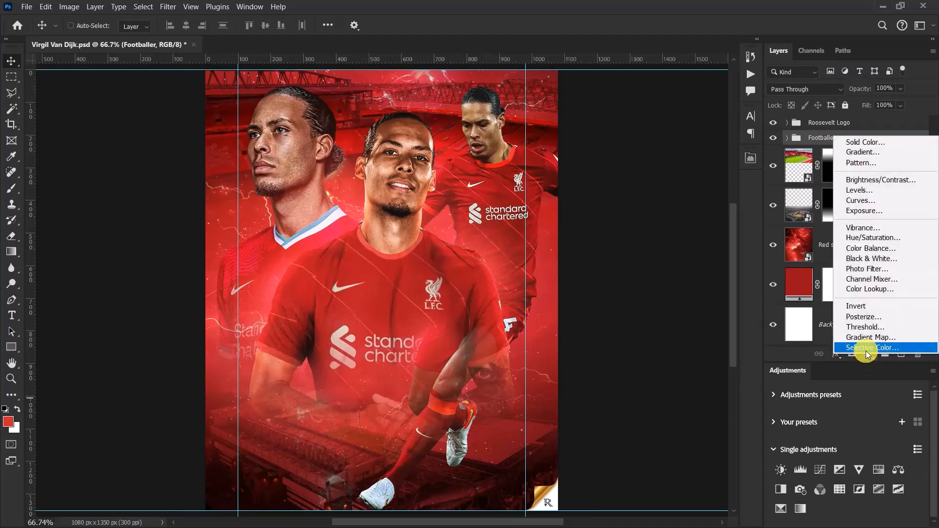
click(876, 289)
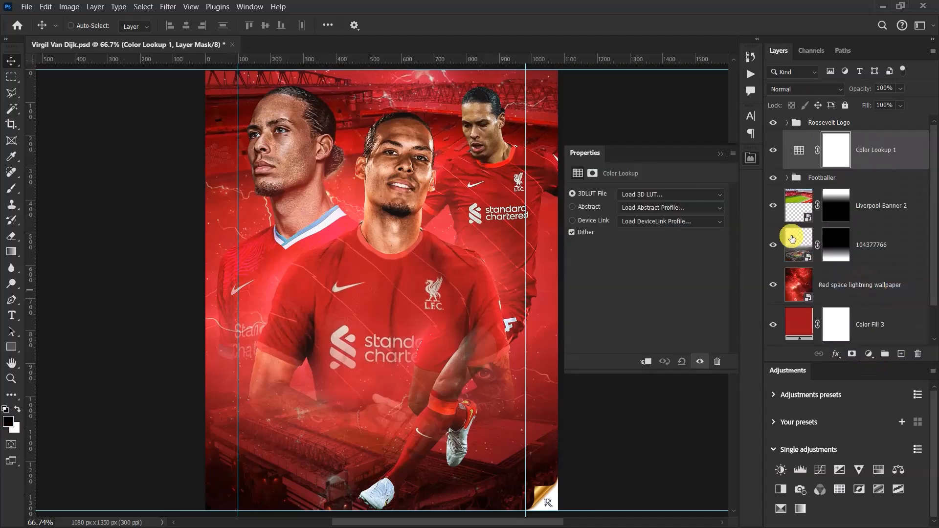
click(674, 196)
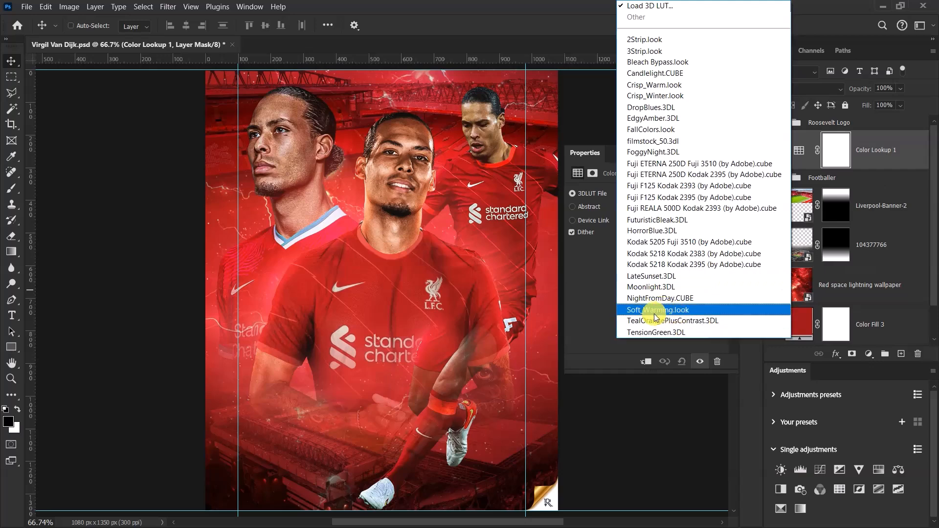
click(671, 316)
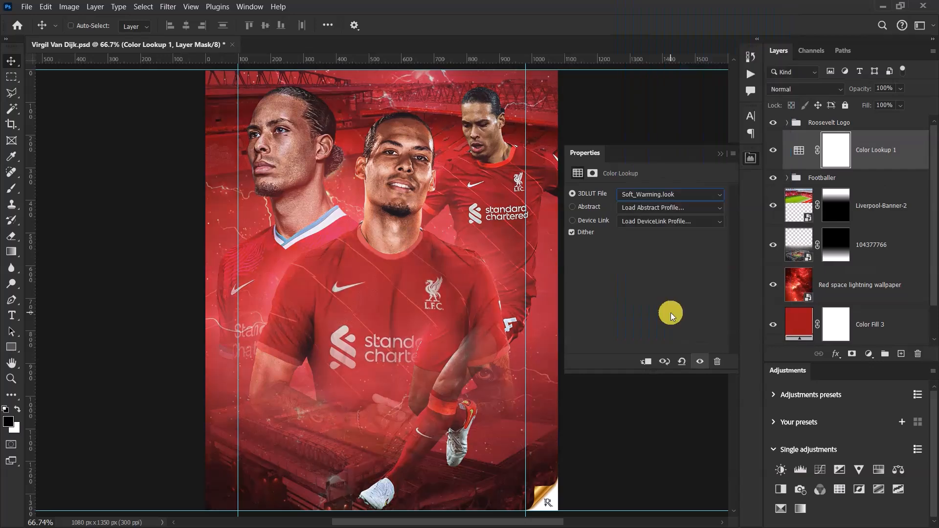
click(720, 154)
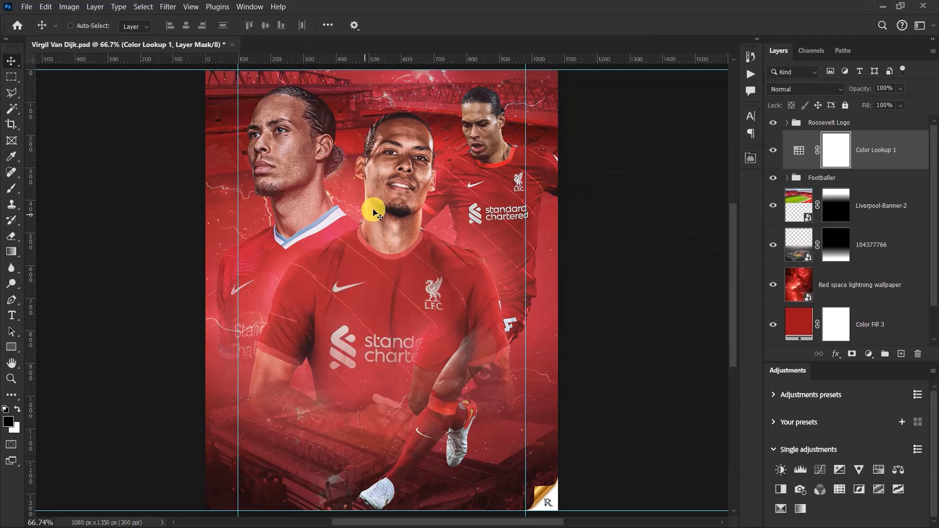
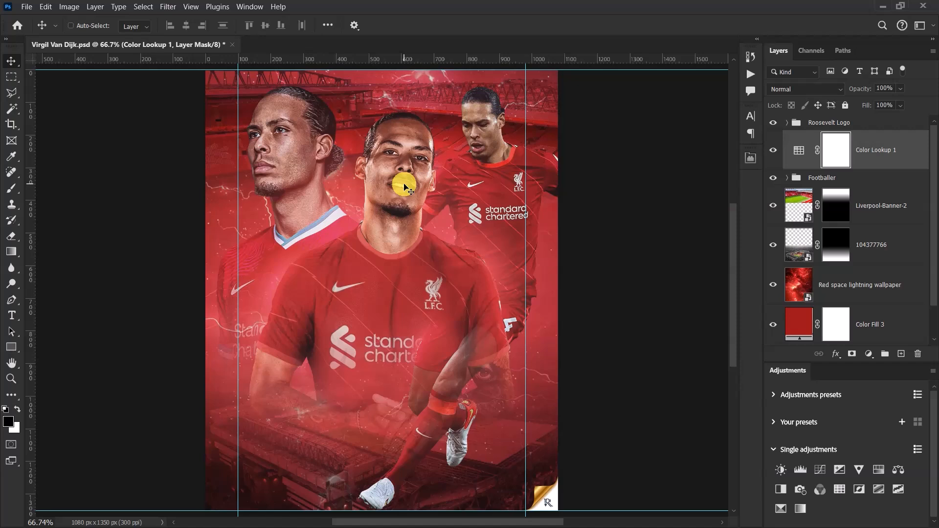
Copy the Effect Pack group from Effect pack.psd into the poster above Color Lookup 1 and compare it hidden and shown
key(alt+Tab)
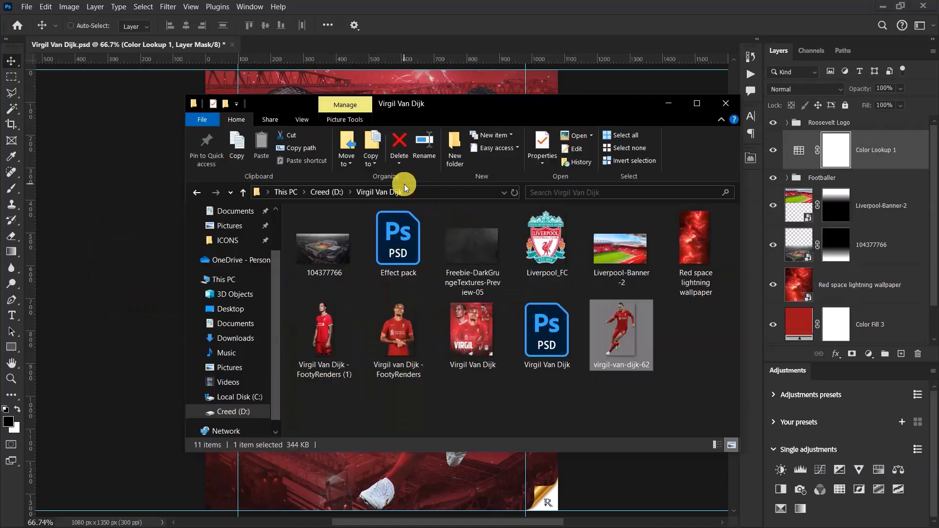
click(389, 237)
double_click(390, 238)
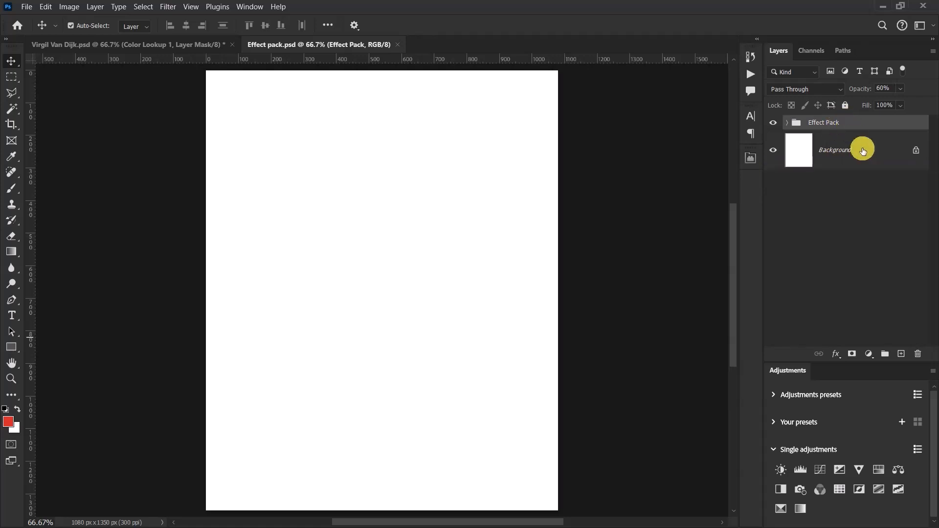
click(159, 45)
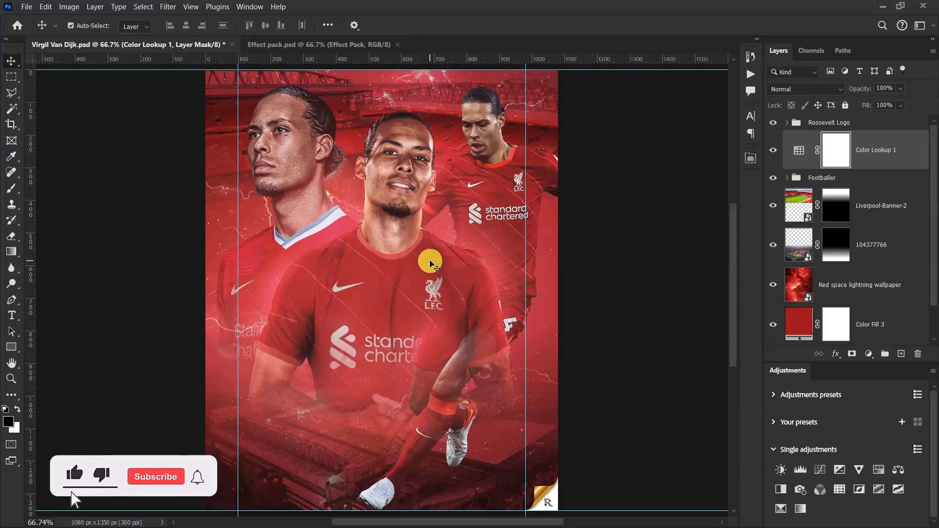
key(ctrl+v)
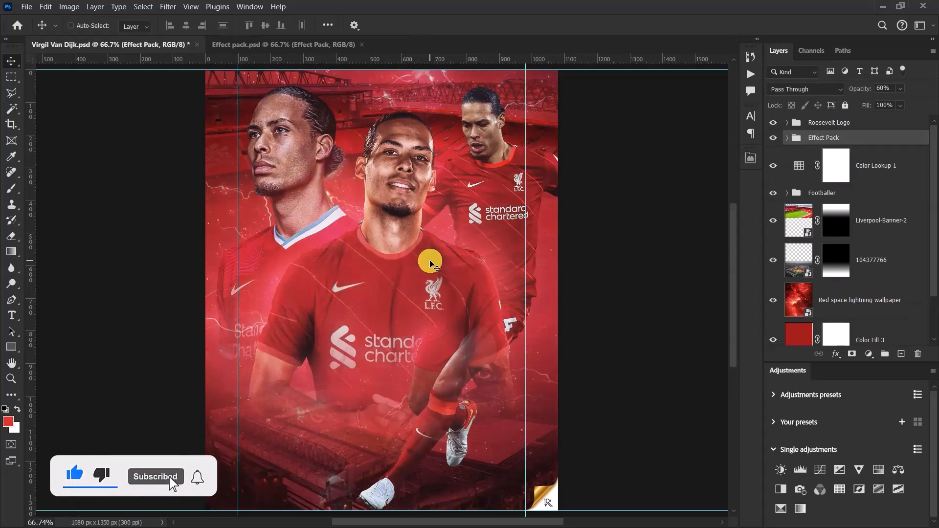
click(773, 138)
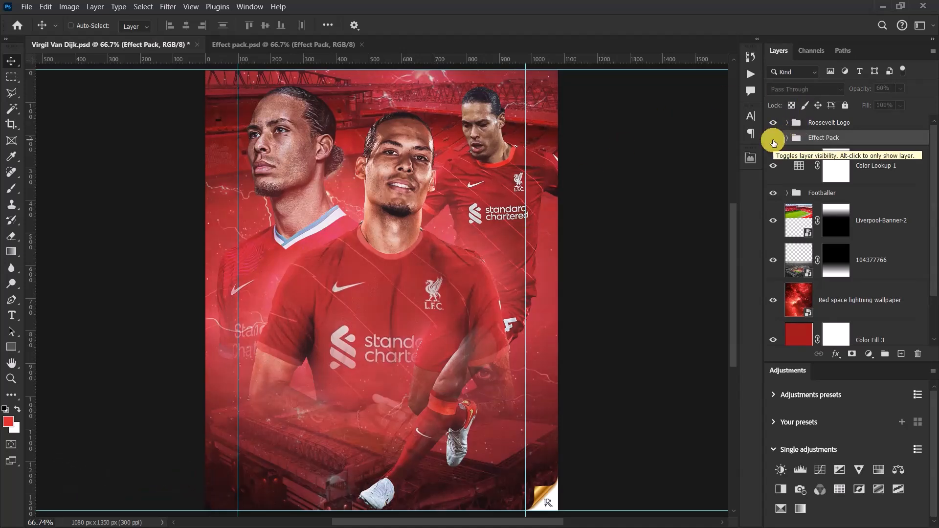
click(774, 140)
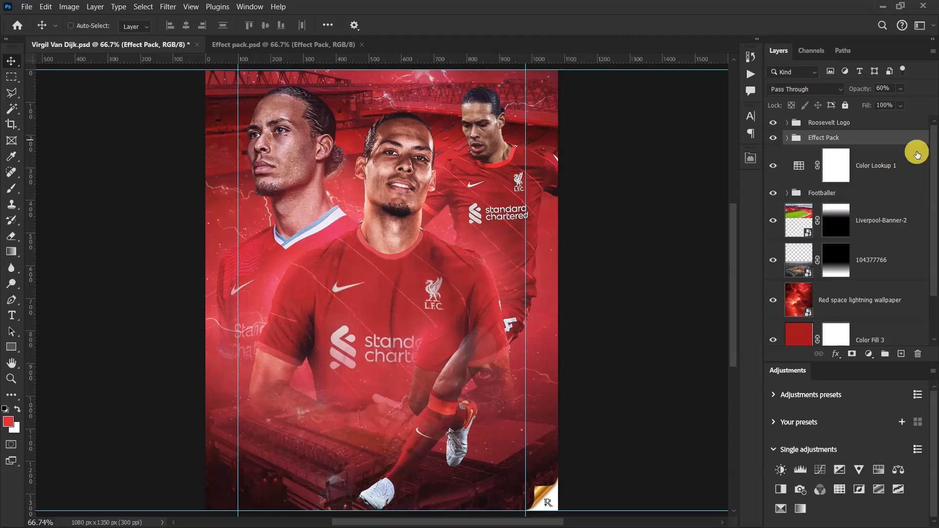
Group all layers from Effect Pack down to Color Fill 3, leaving out the Roosevelt Logo group and the Background
scroll(888, 215, down, 2)
shift+click(896, 293)
key(ctrl+g)
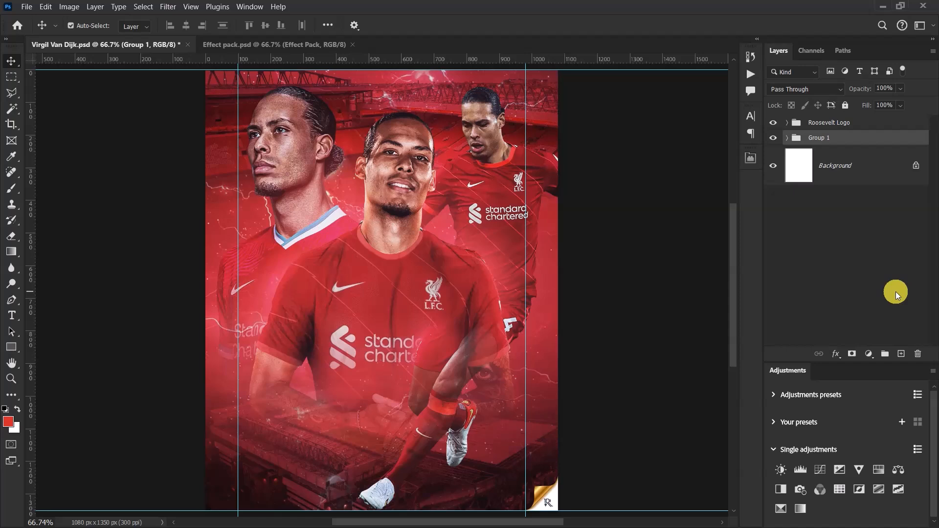
Stamp the visible layers into a new merged layer above the group and convert it to a smart object
key(ctrl+alt+shift+e)
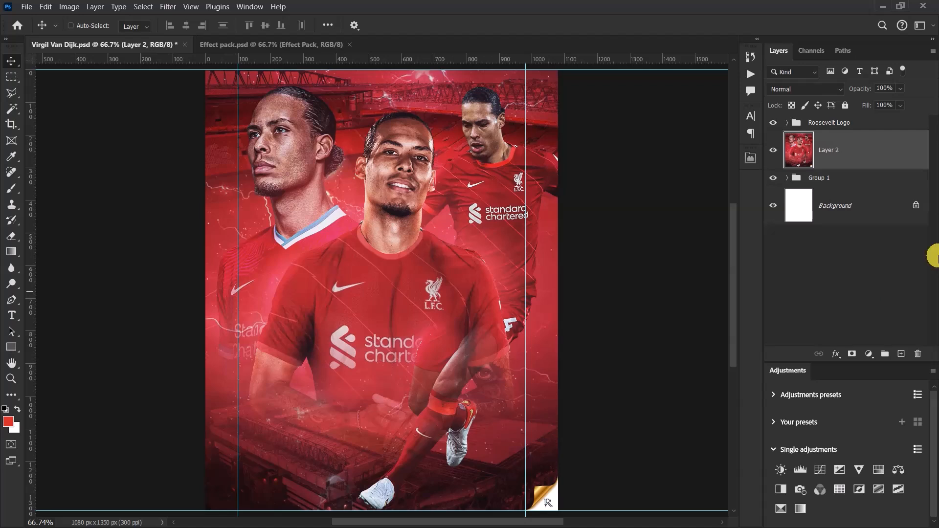
right_click(851, 148)
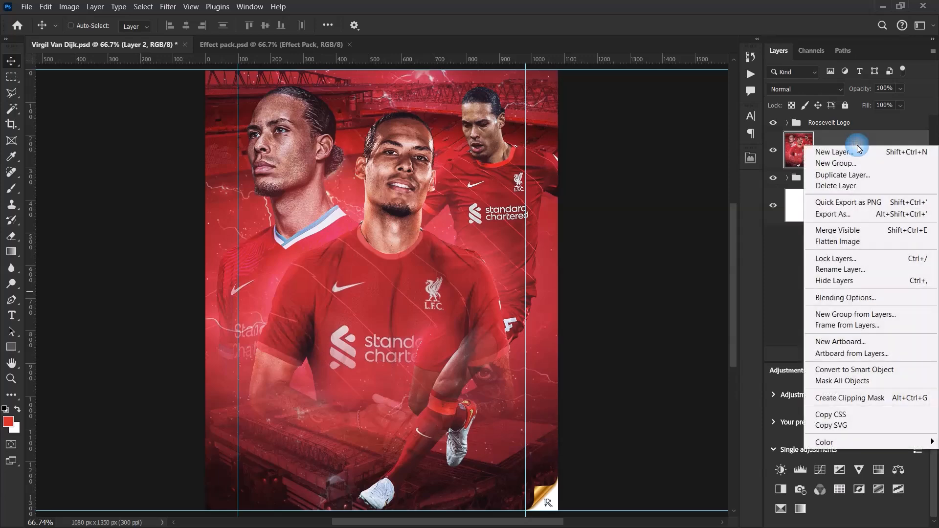
click(860, 371)
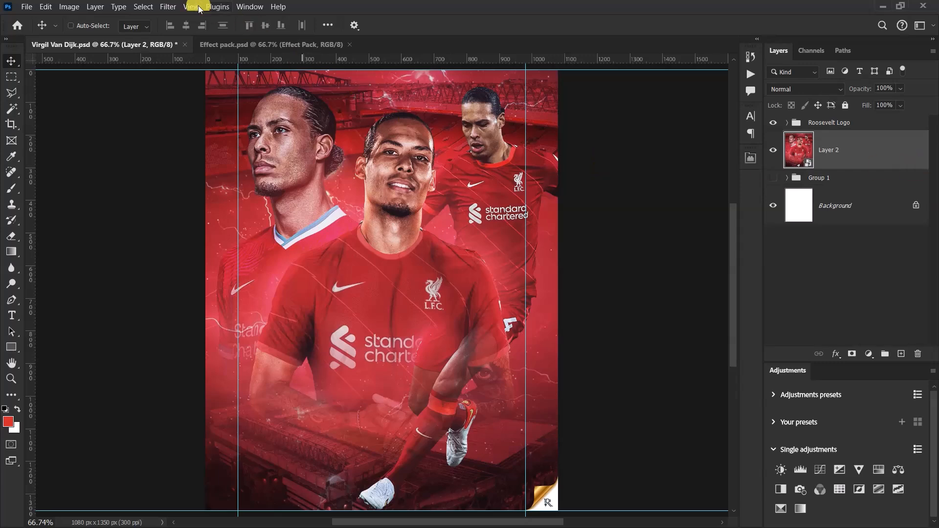
Apply an Add Noise filter to the merged smart object with amount 2%, Uniform distribution and Monochromatic enabled
click(167, 5)
mouse_move(220, 199)
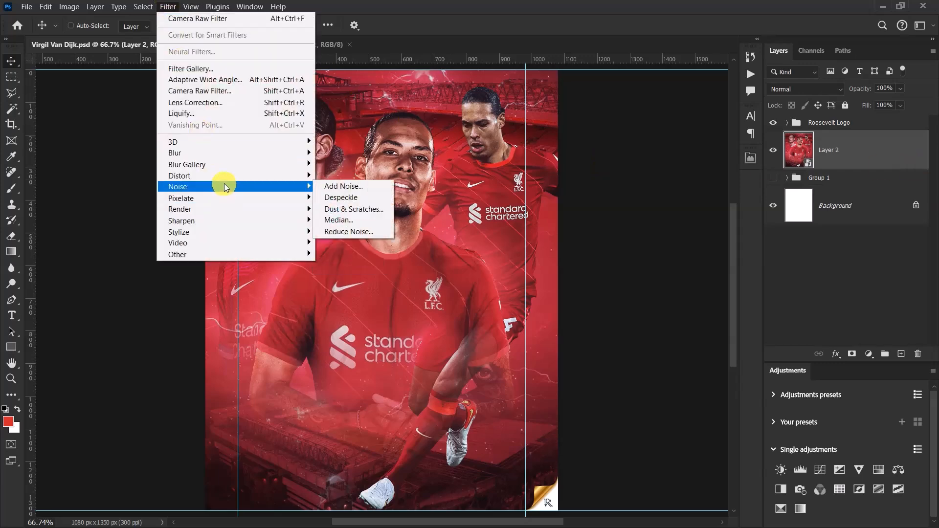
click(365, 185)
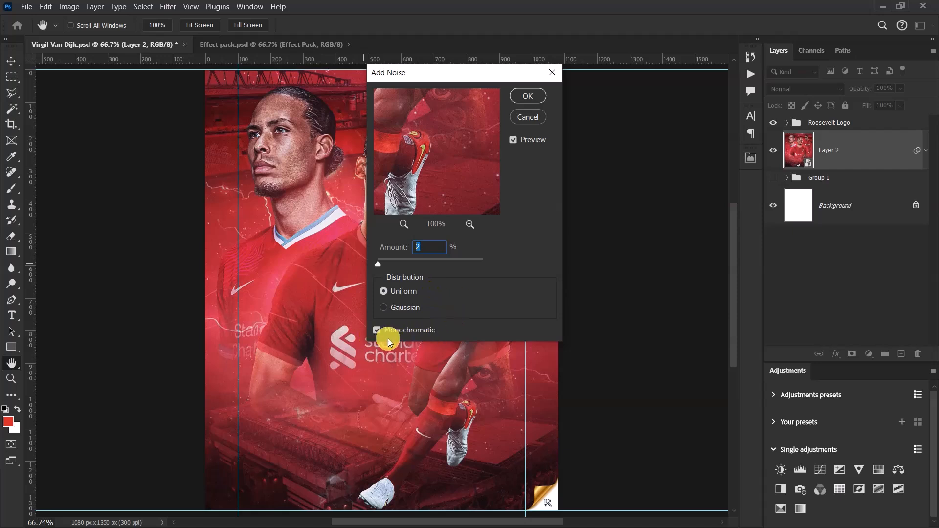
click(535, 96)
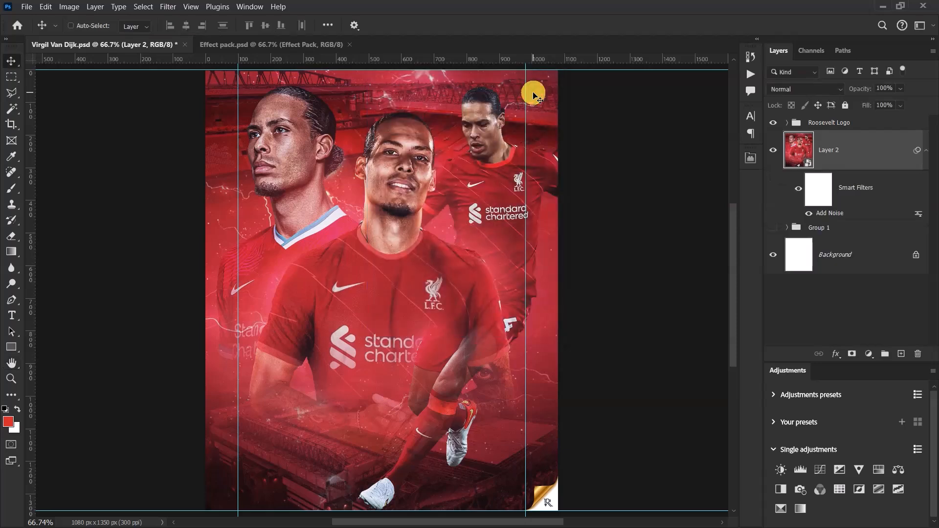
click(926, 151)
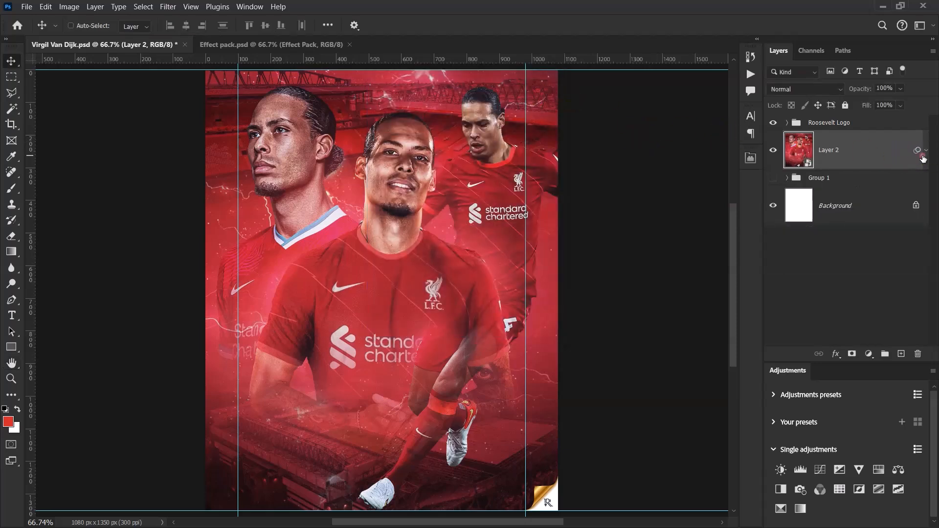
Start a Camera Raw filter on the merged smart object and set Temperature to +7, Vibrance to +2 and Saturation to +2
click(168, 7)
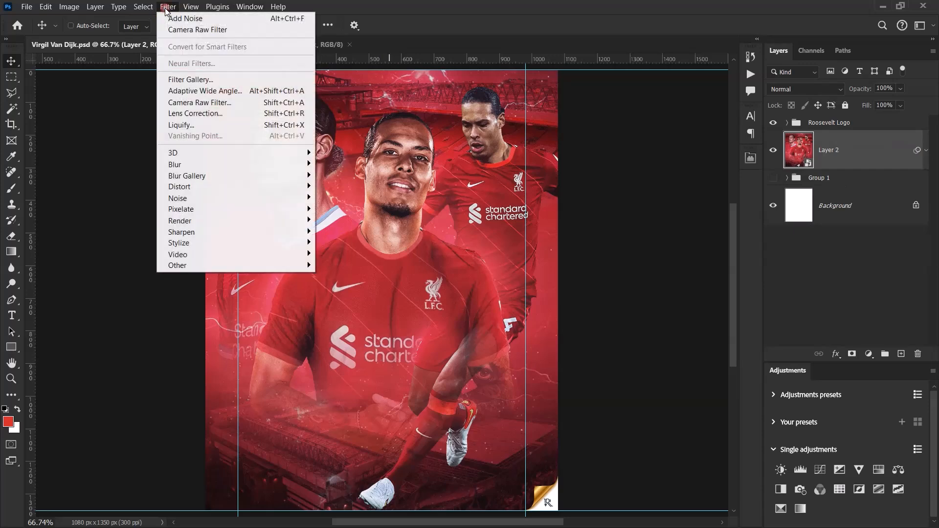
click(195, 101)
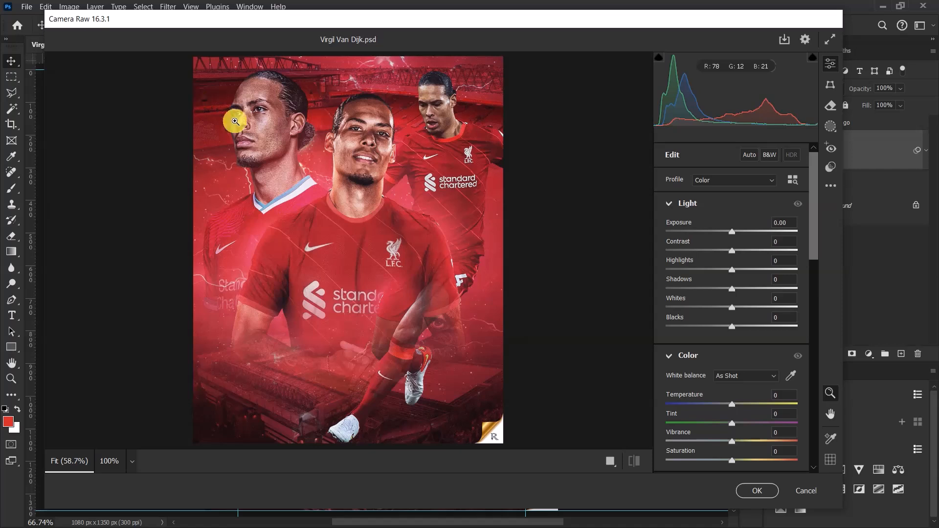
scroll(706, 351, down, 3)
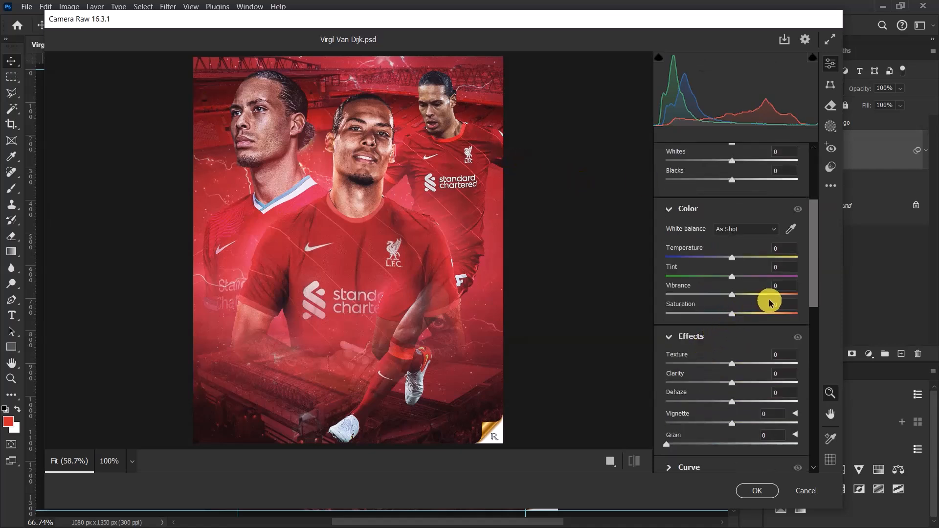
drag(784, 247, 766, 256)
text(7)
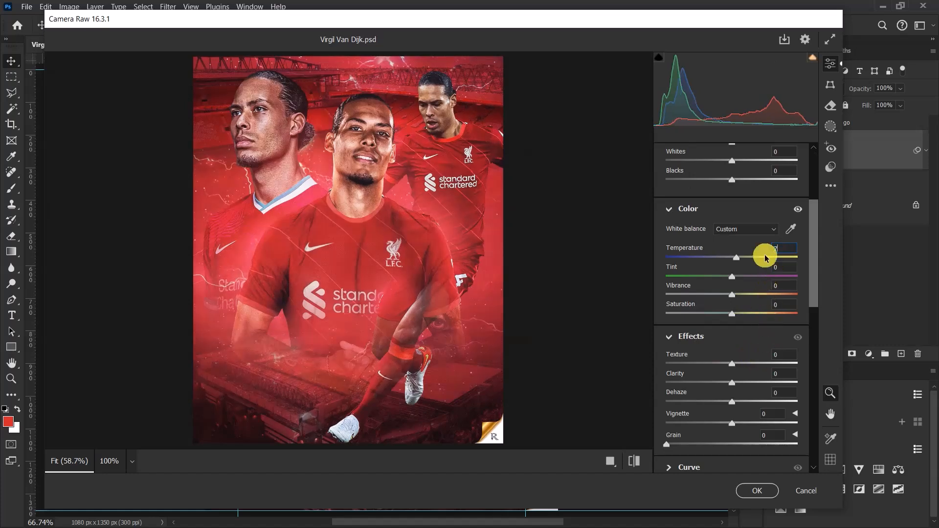
drag(785, 286, 772, 308)
click(770, 307)
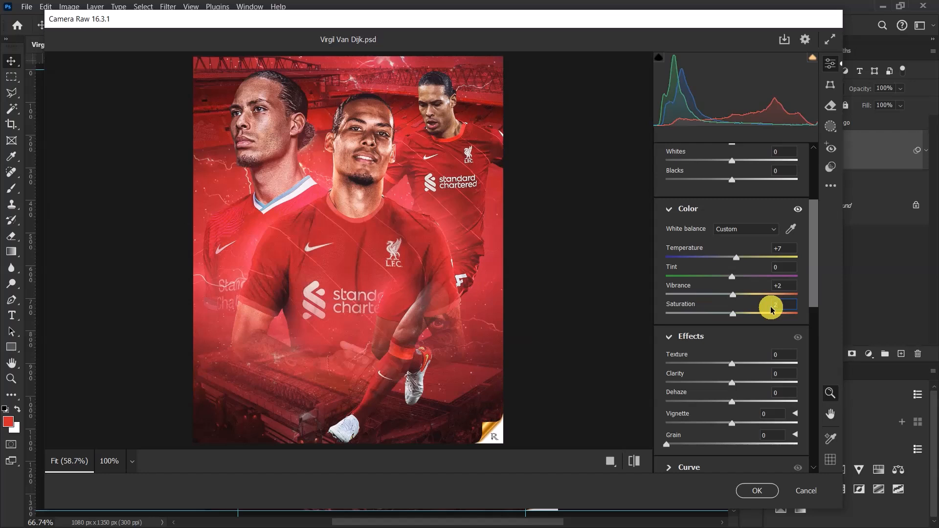
Set the Camera Raw Vignette to -10
scroll(758, 333, down, 3)
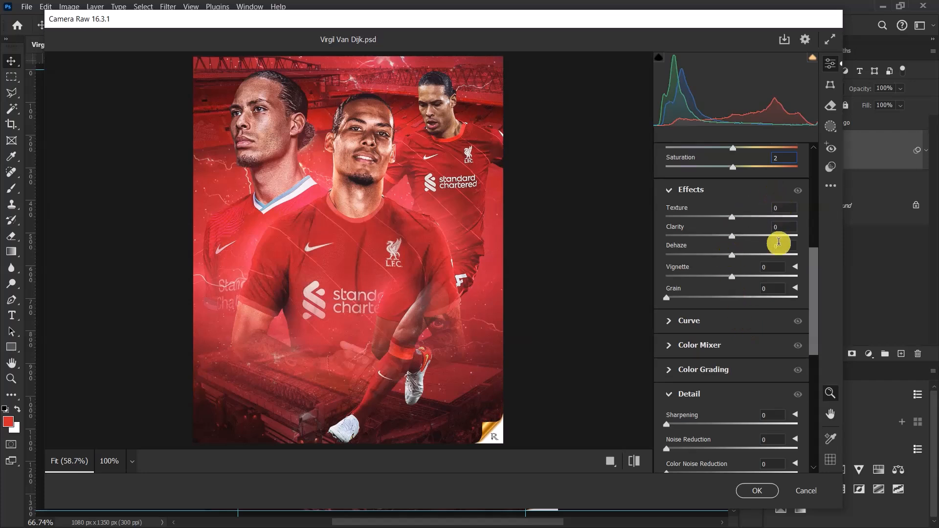
click(770, 268)
click(753, 270)
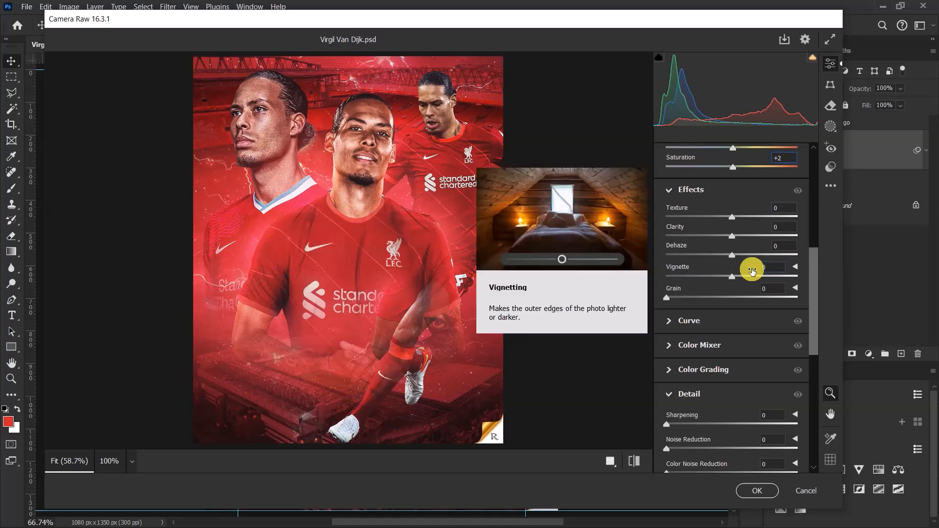
click(747, 274)
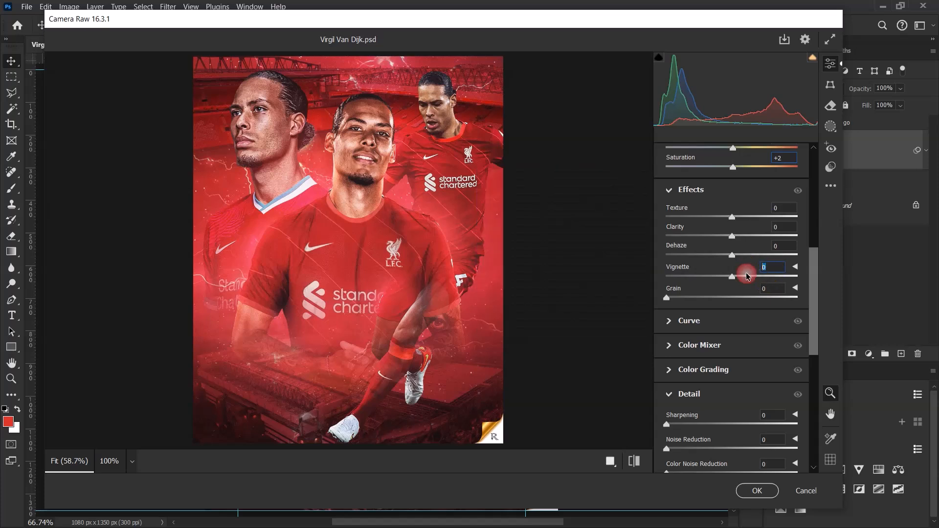
text(-10)
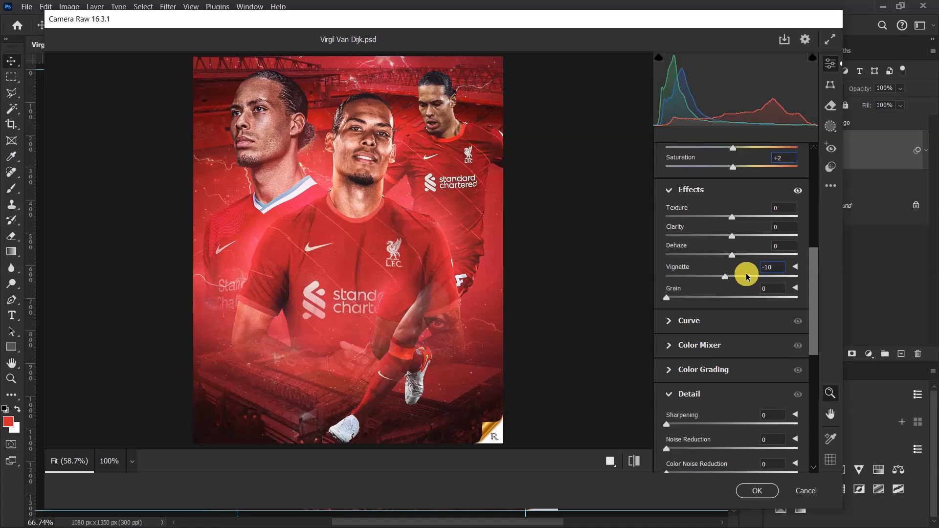
Set Sharpening to 30 and Noise Reduction to 8, and apply the Camera Raw filter
scroll(750, 327, down, 3)
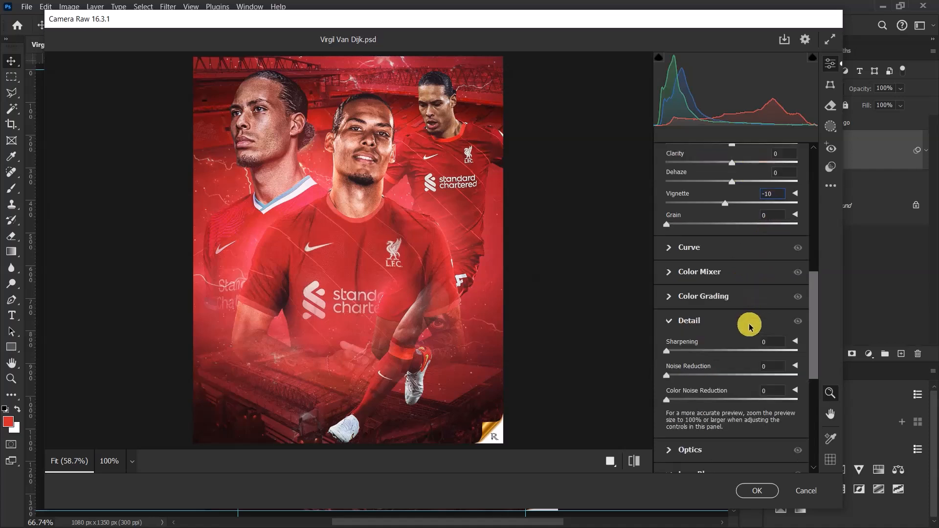
click(772, 343)
click(758, 347)
text(30)
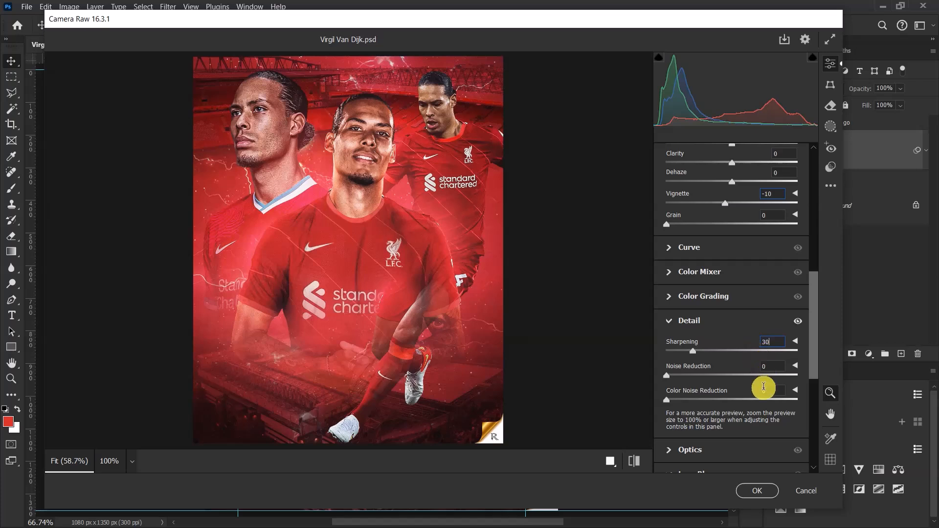
click(772, 368)
text(8)
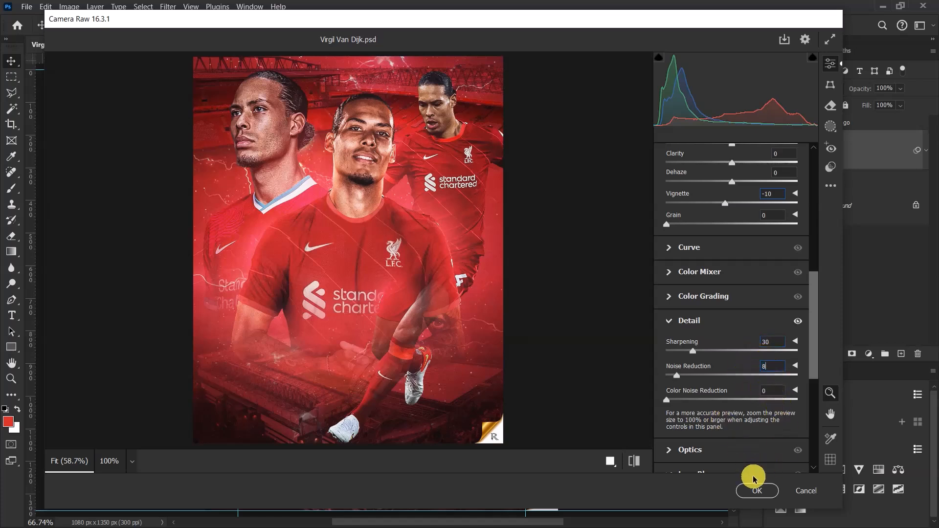
click(758, 492)
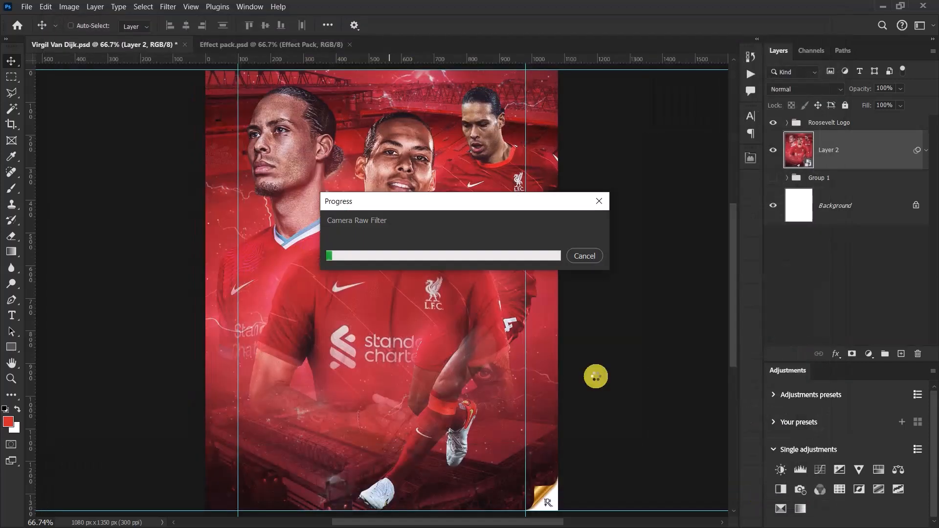
Compare the poster with the merged layer's smart filters hidden and shown, and examine the graded image
click(927, 150)
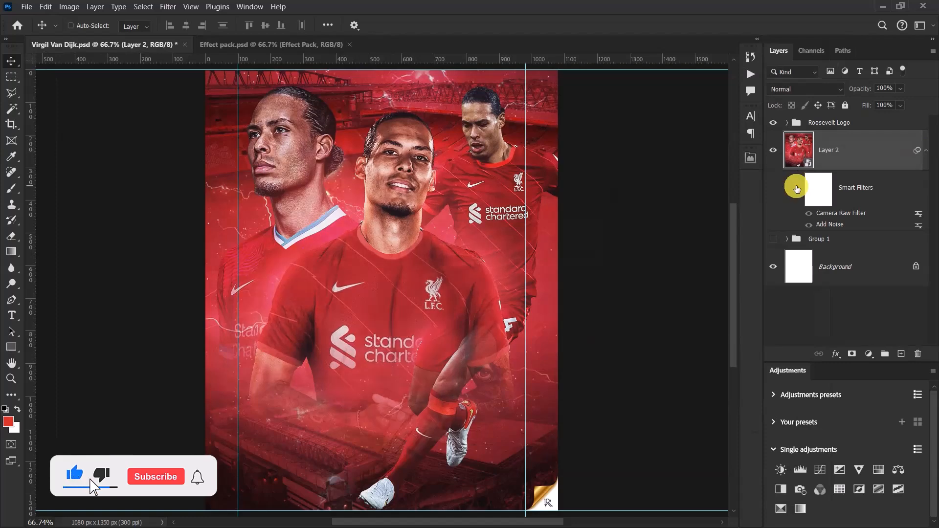
click(797, 188)
scroll(443, 218, down, 5)
scroll(442, 218, up, 5)
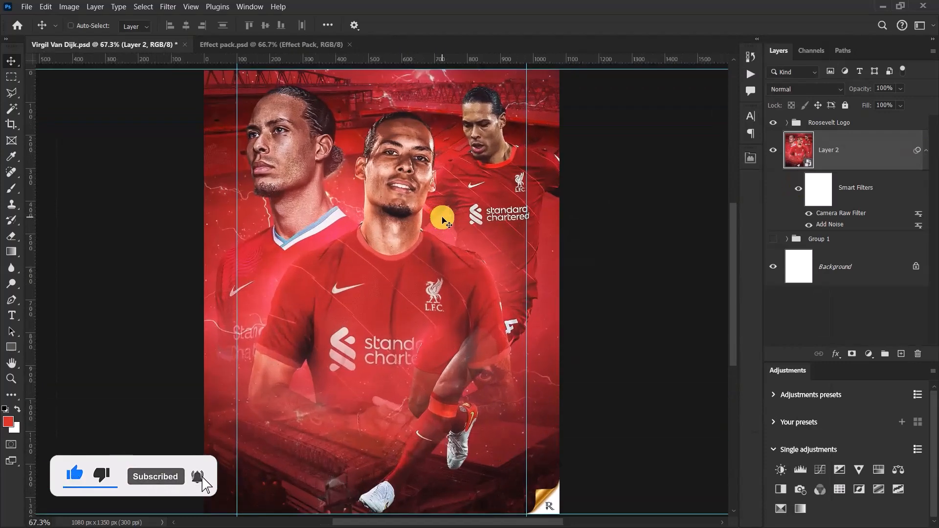
Collapse the smart filters of Layer 2 and place the Freebie-DarkGrungeTextures-Preview-05 image above it
key(ctrl+0)
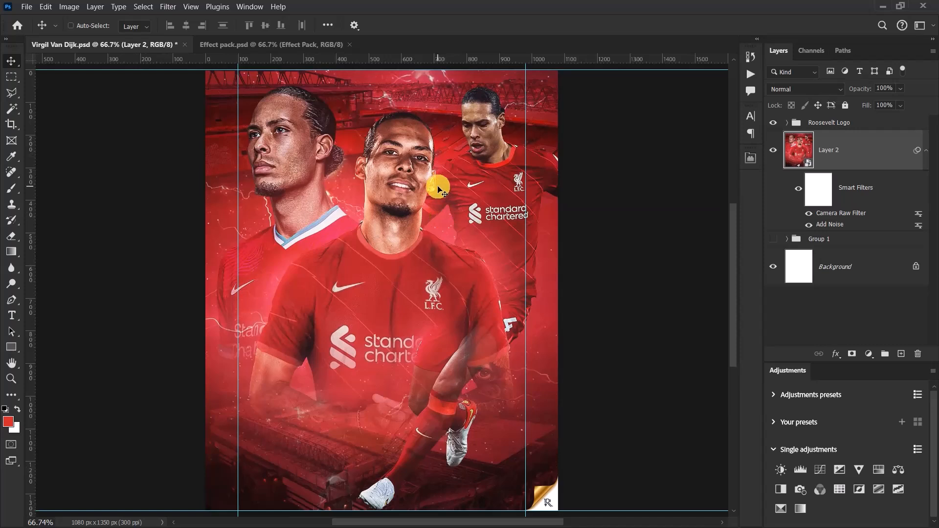
click(926, 153)
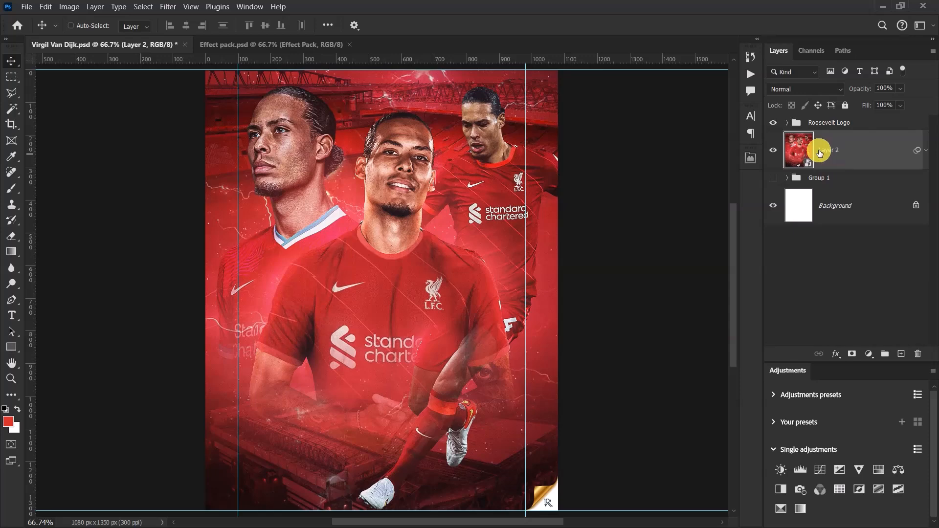
key(alt+Tab)
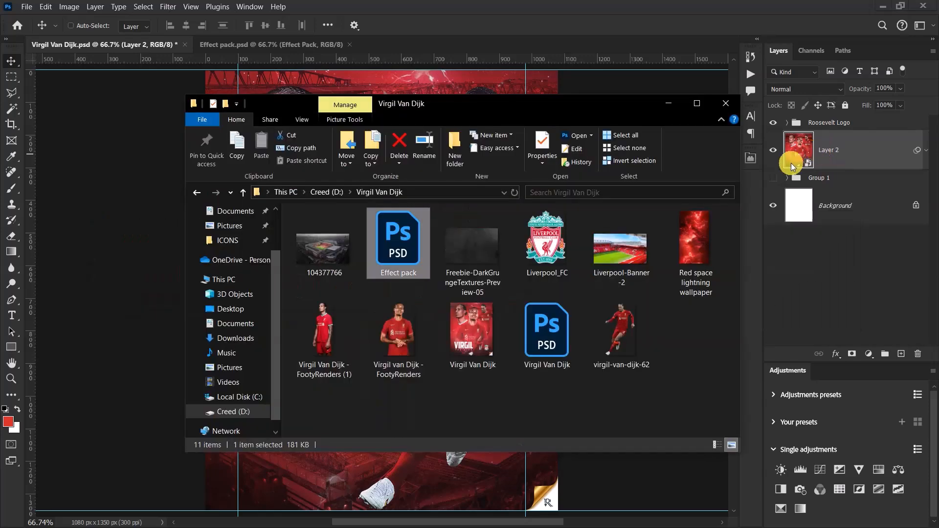
drag(481, 250, 97, 161)
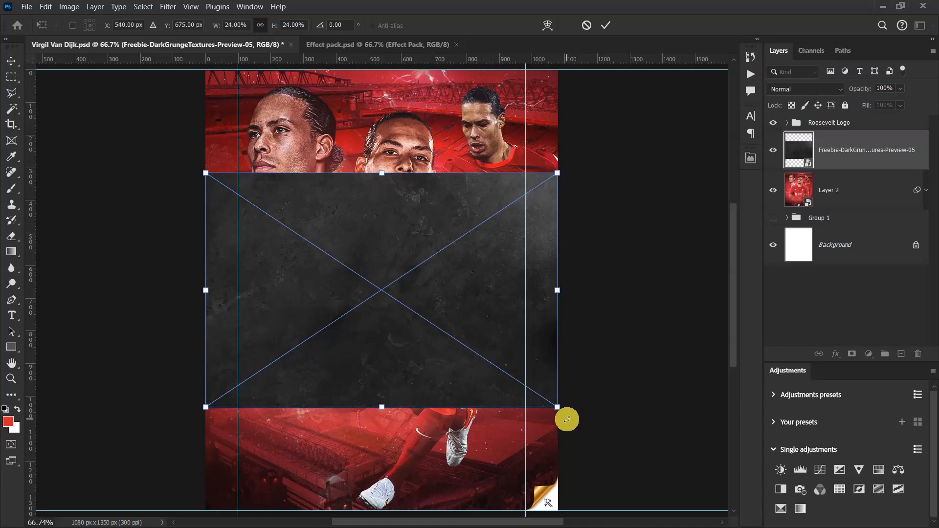
Rotate the placed grunge texture to -90° and scale it to 36% so it covers the poster
drag(581, 400, 524, 124)
scroll(402, 216, down, 4)
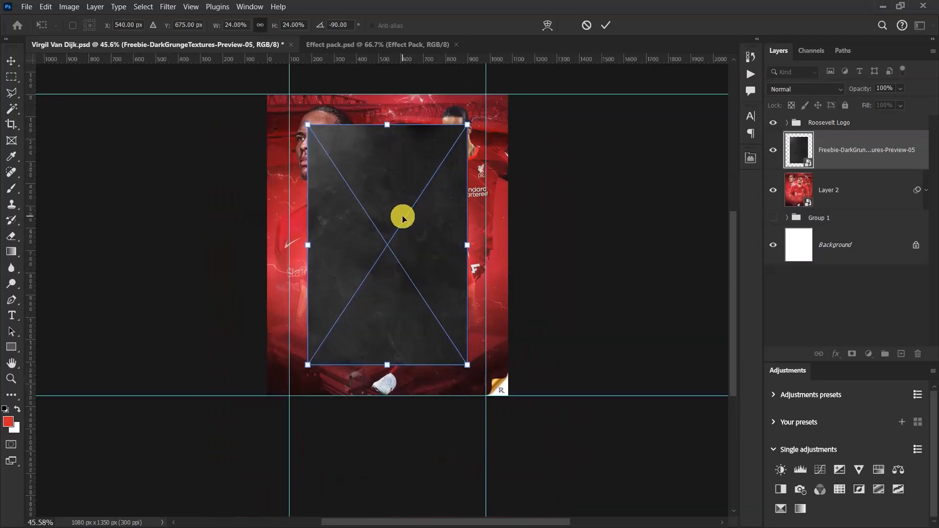
scroll(403, 218, up, 3)
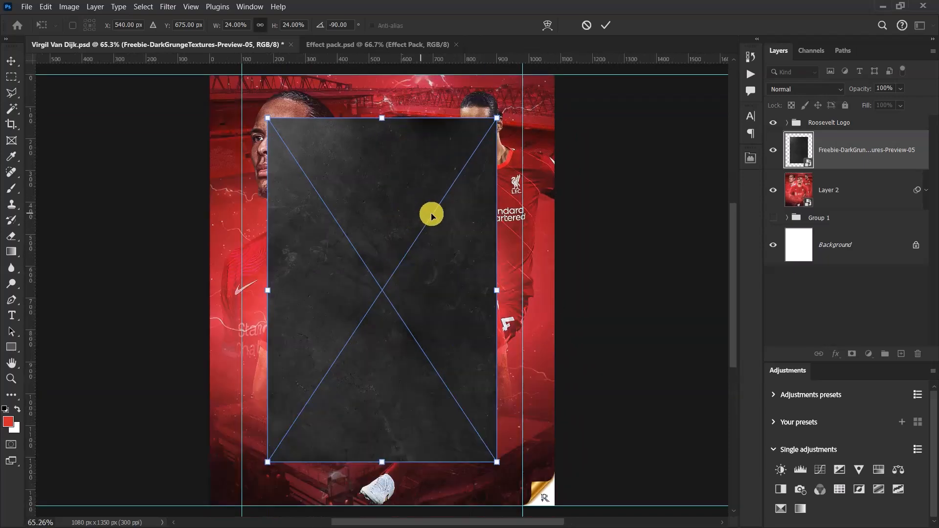
drag(498, 293, 557, 272)
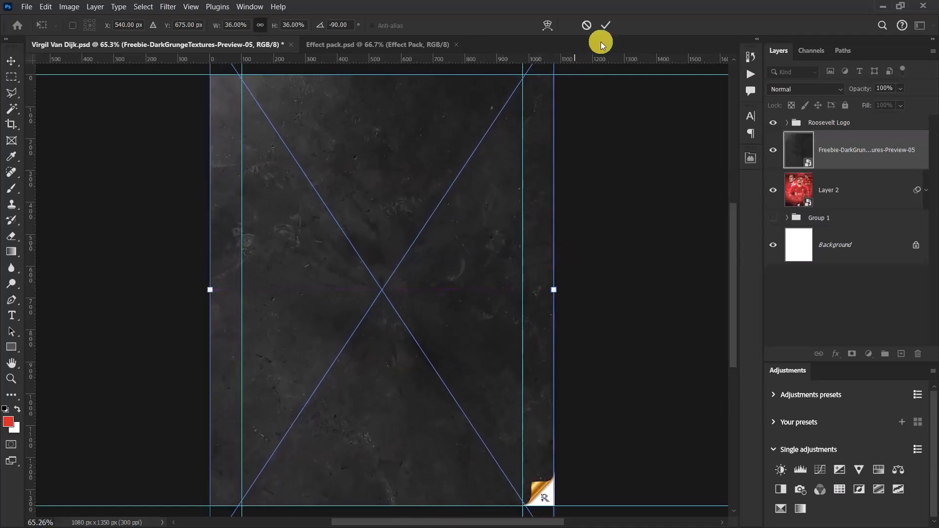
click(605, 26)
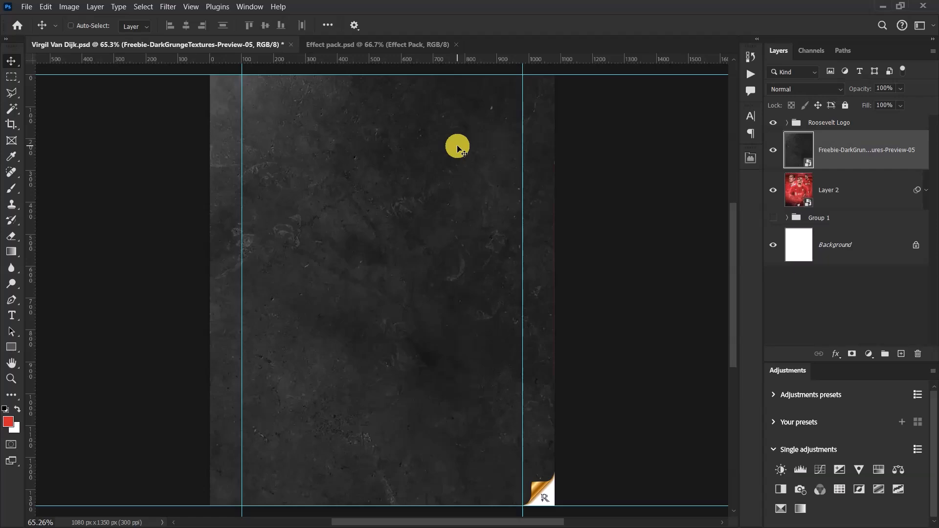
Set the grunge texture layer's blend mode to Lighten
click(812, 90)
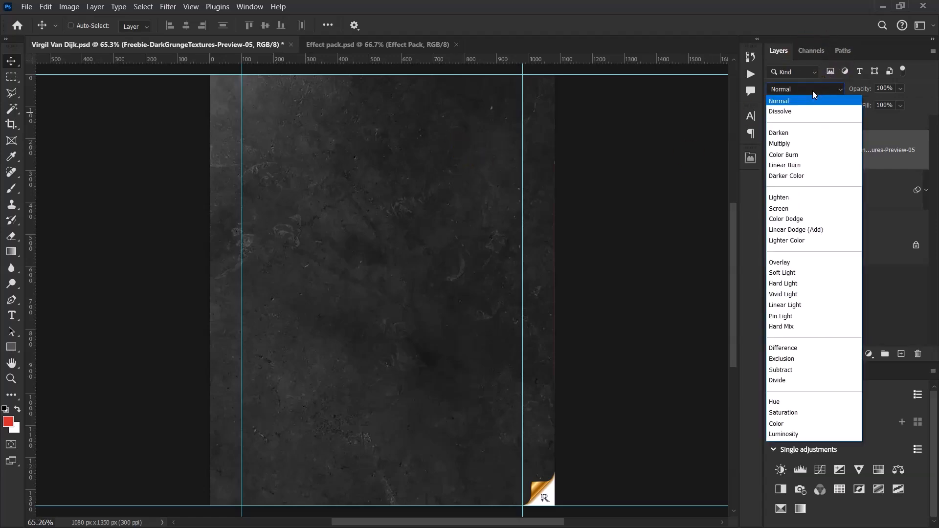
click(802, 200)
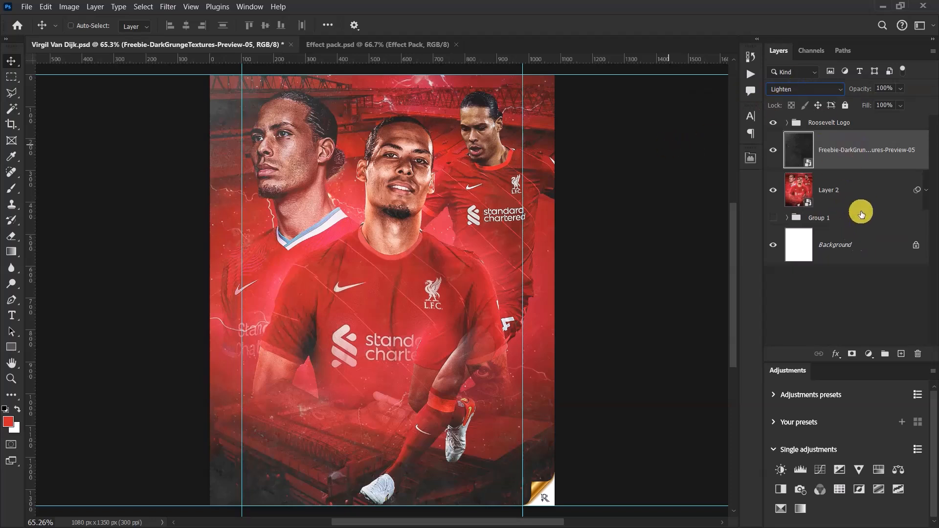
click(866, 284)
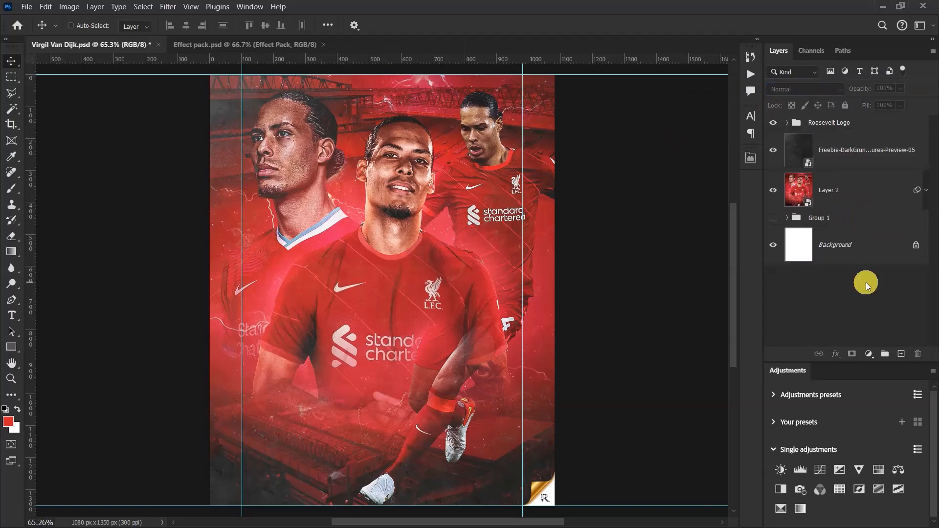
Add a Curves adjustment above the grunge texture, raising the black point to output 10 and pulling the darker tones down
click(854, 151)
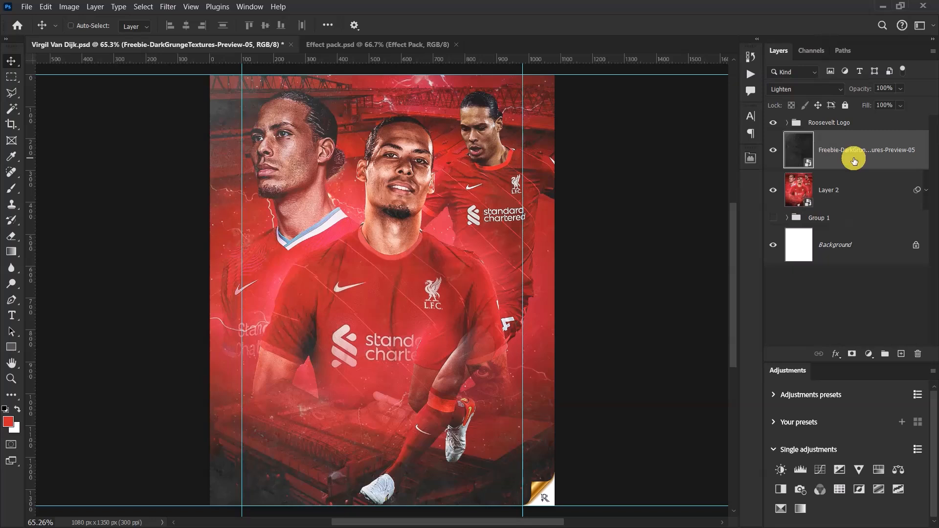
click(869, 354)
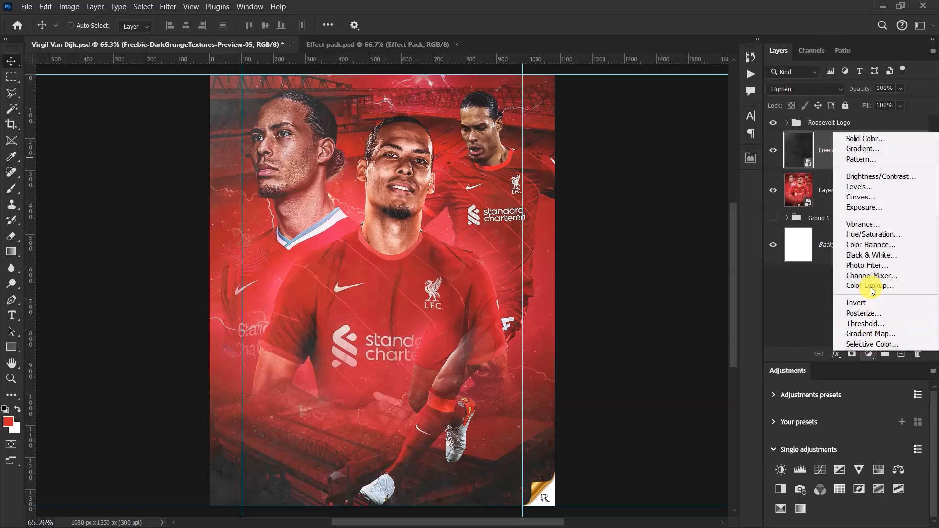
click(879, 198)
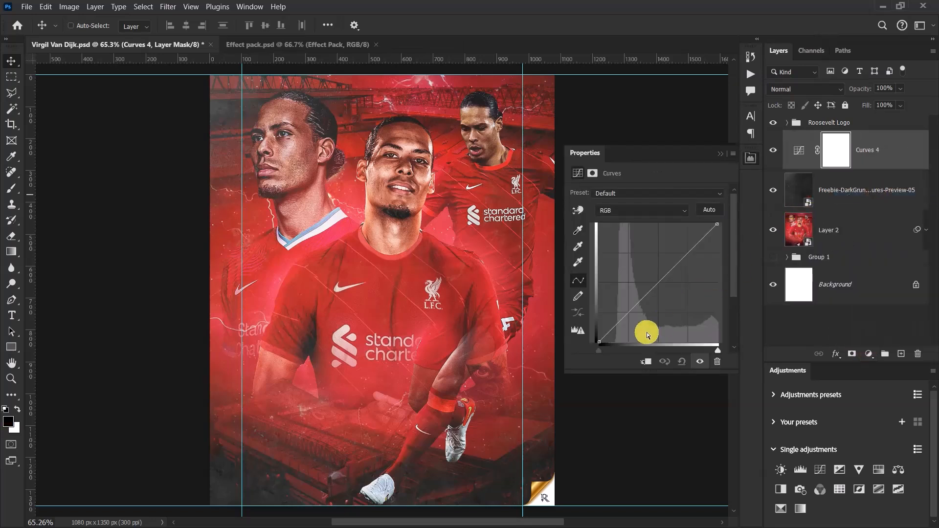
drag(601, 342, 600, 336)
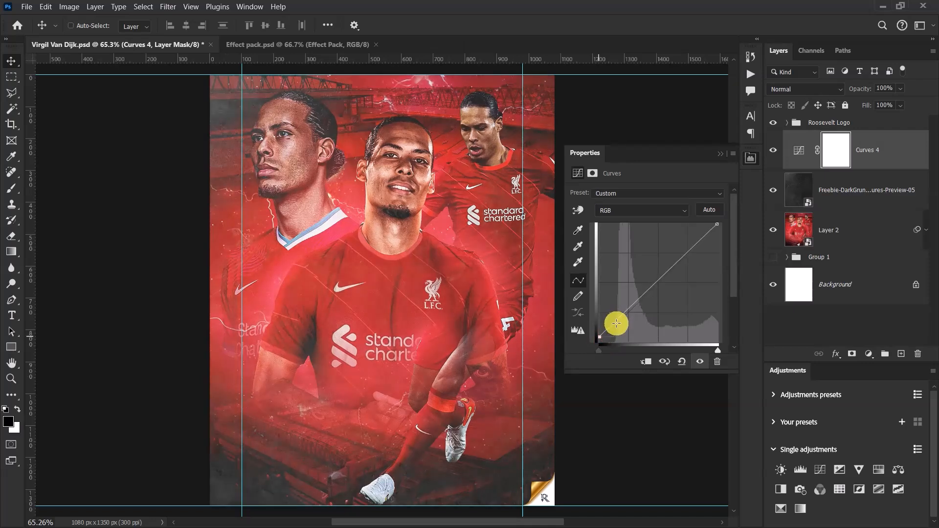
drag(625, 312, 631, 316)
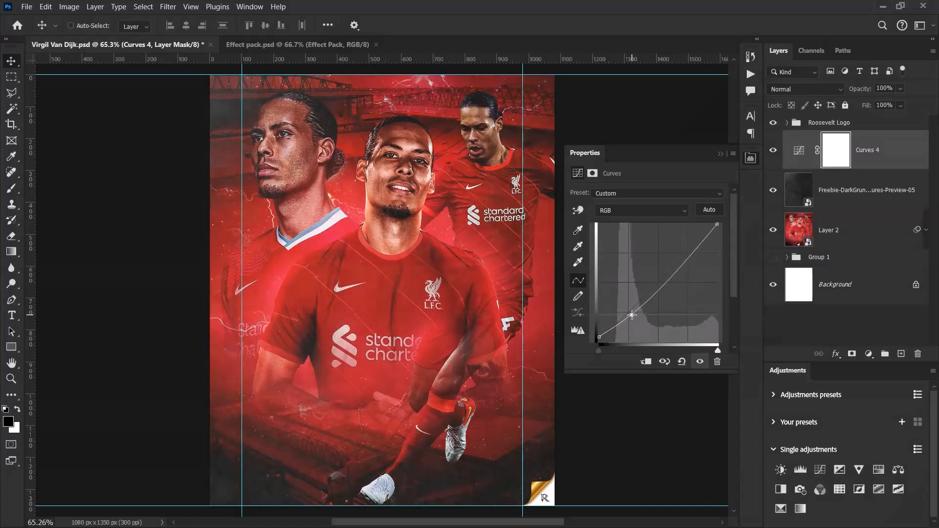
click(600, 336)
click(600, 338)
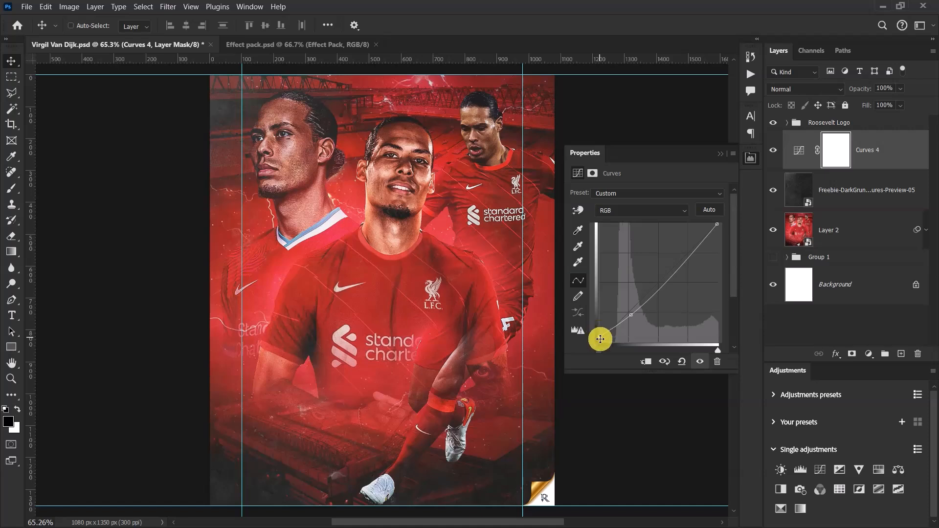
scroll(581, 342, down, 5)
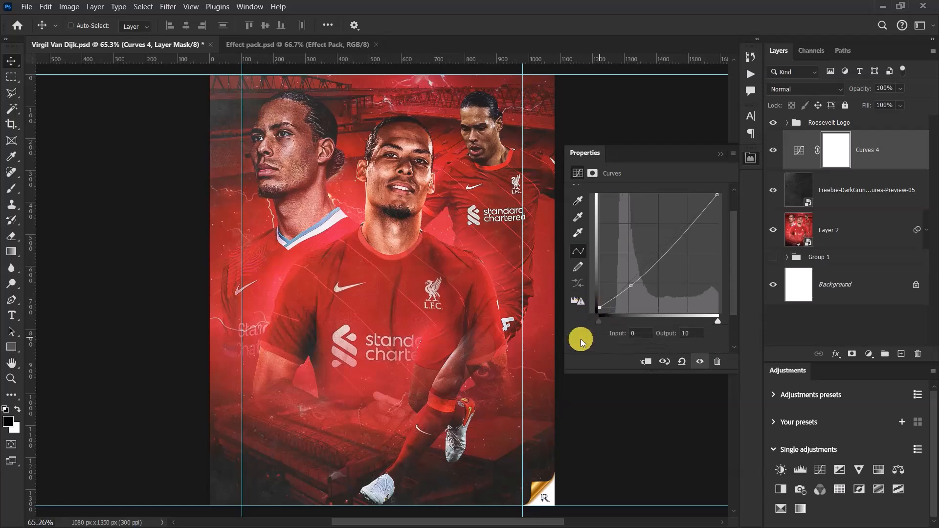
Compare the poster with the new Curves adjustment hidden and shown, and clip the adjustment to the grunge texture layer
scroll(537, 332, up, 3)
scroll(638, 277, up, 2)
scroll(637, 277, down, 6)
scroll(374, 266, down, 7)
scroll(375, 266, up, 2)
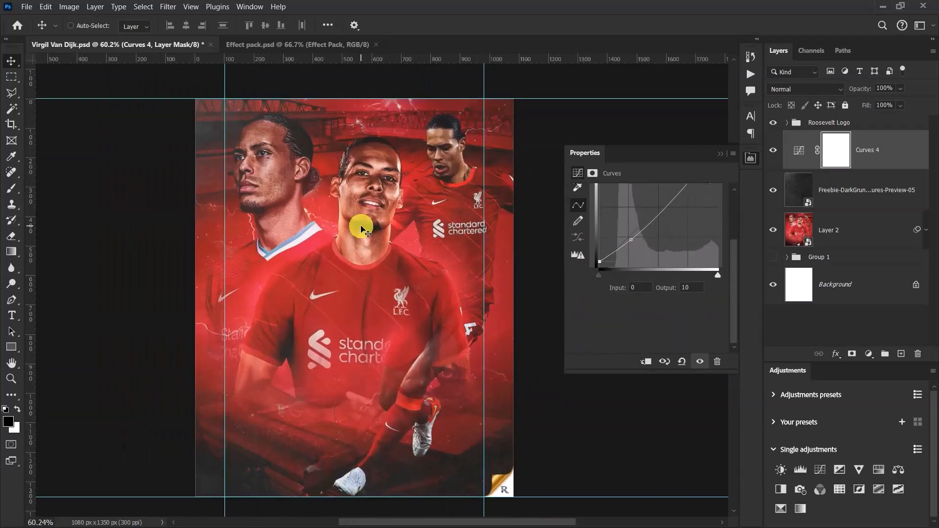
scroll(361, 227, up, 1)
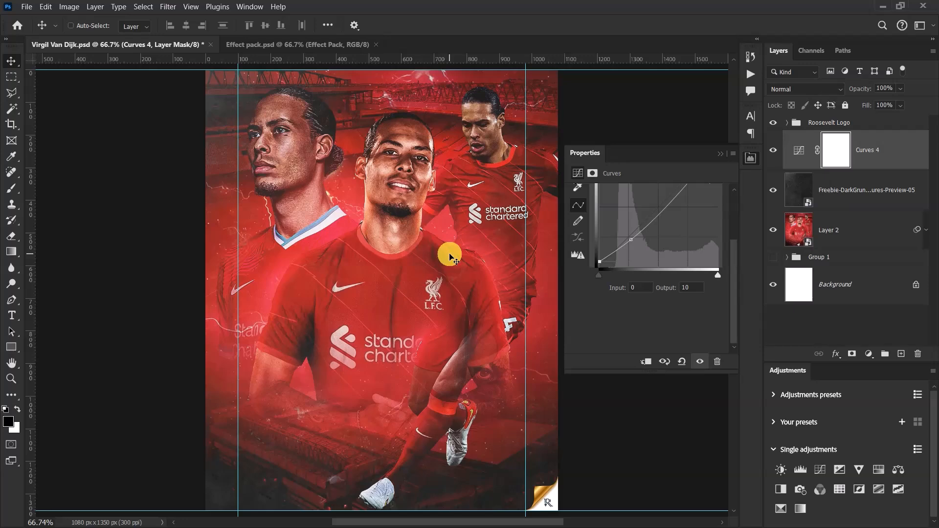
click(773, 150)
click(773, 150)
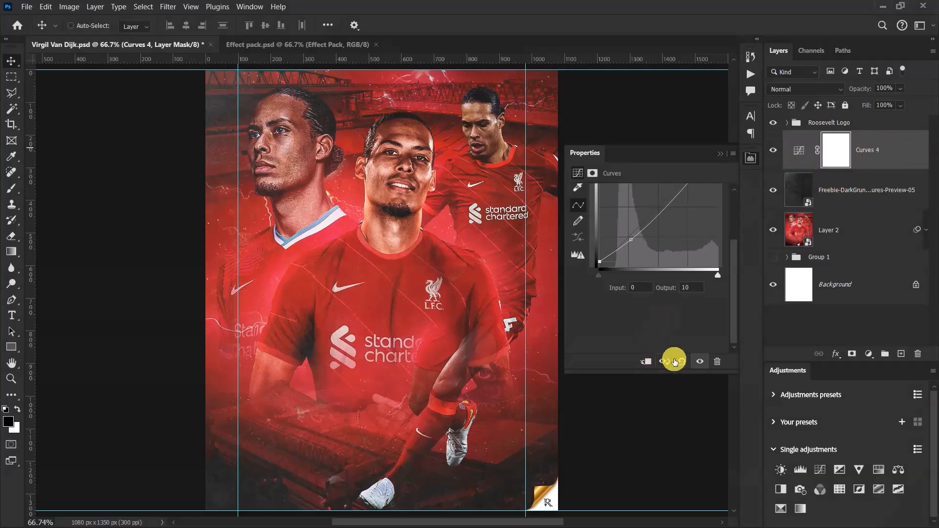
click(646, 362)
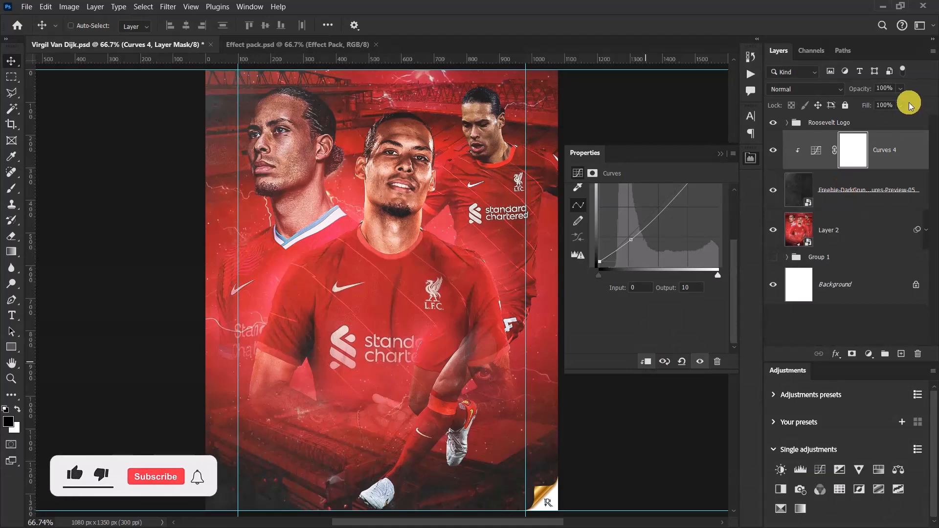
Lower the grunge texture layer's opacity to 50% and check the blended poster
click(862, 189)
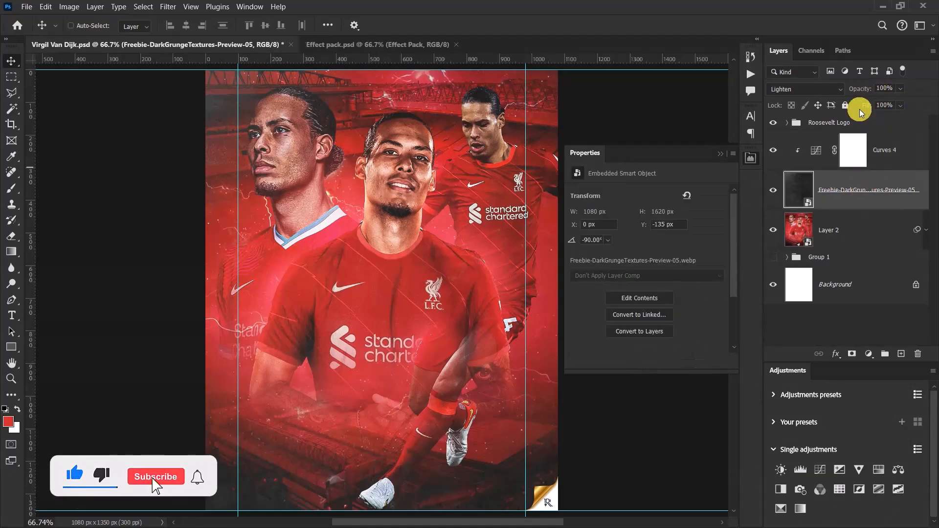
drag(863, 89, 861, 89)
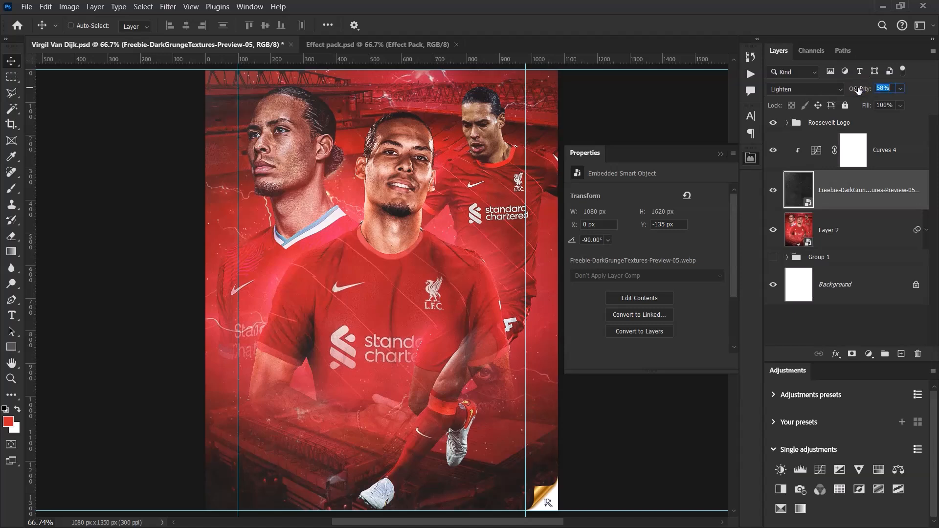
click(897, 87)
text(50)
scroll(275, 332, down, 8)
scroll(276, 328, up, 9)
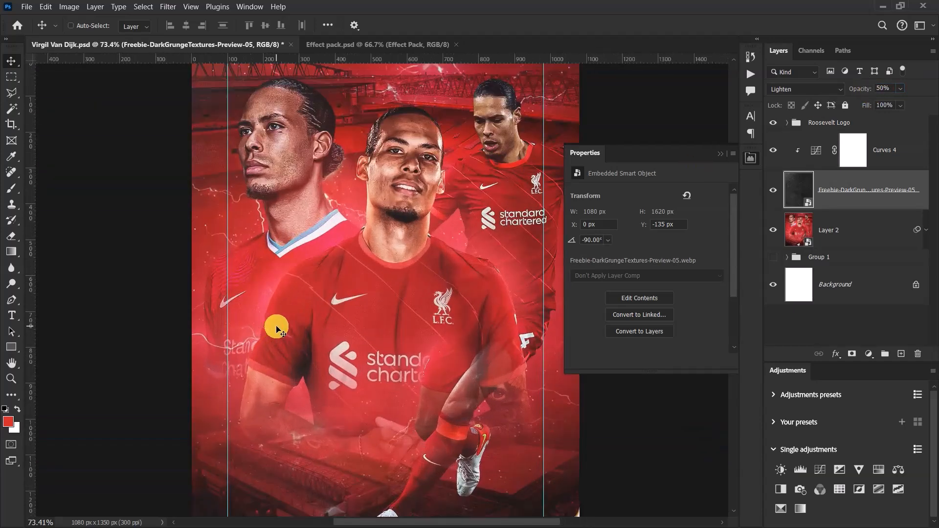
scroll(277, 329, down, 1)
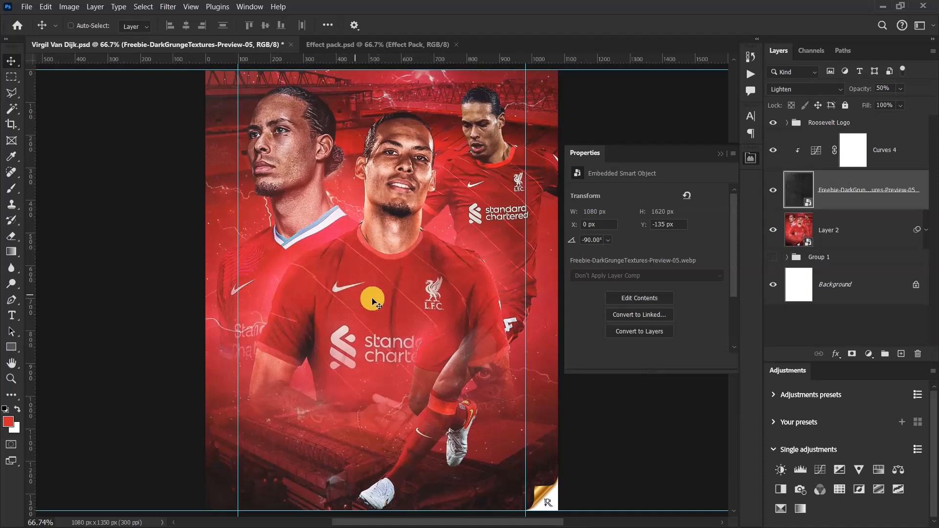
Group the layers from Curves 4 down to Group 1 and name the new group BG
click(881, 150)
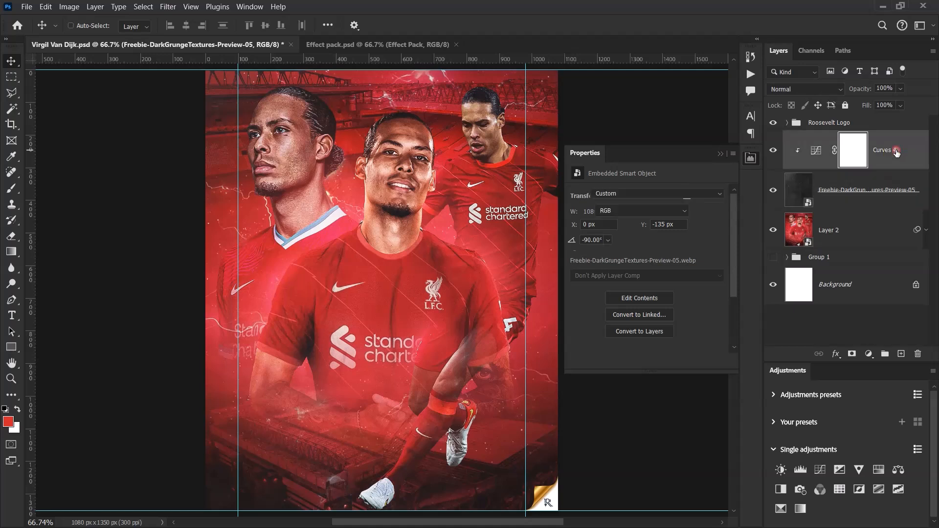
click(861, 261)
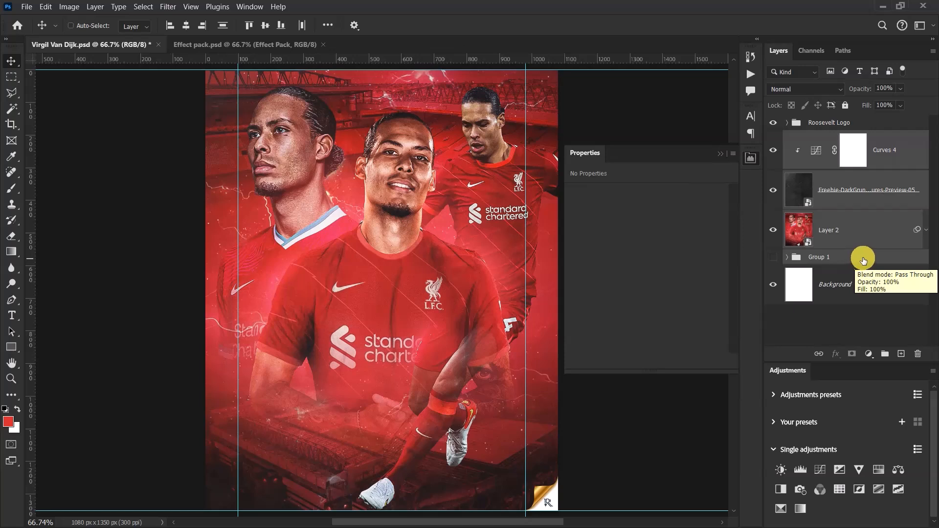
key(ctrl)
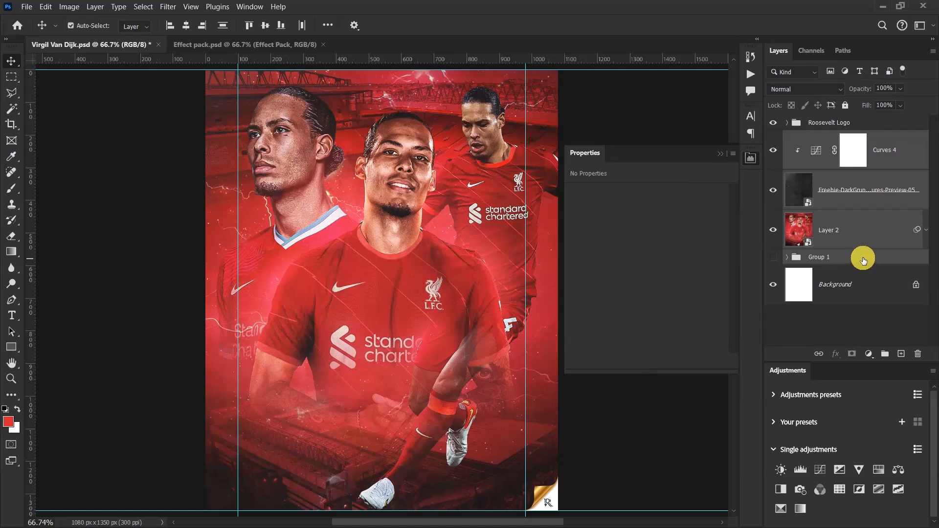
key(ctrl+g)
double_click(826, 137)
text(BG)
key(Return)
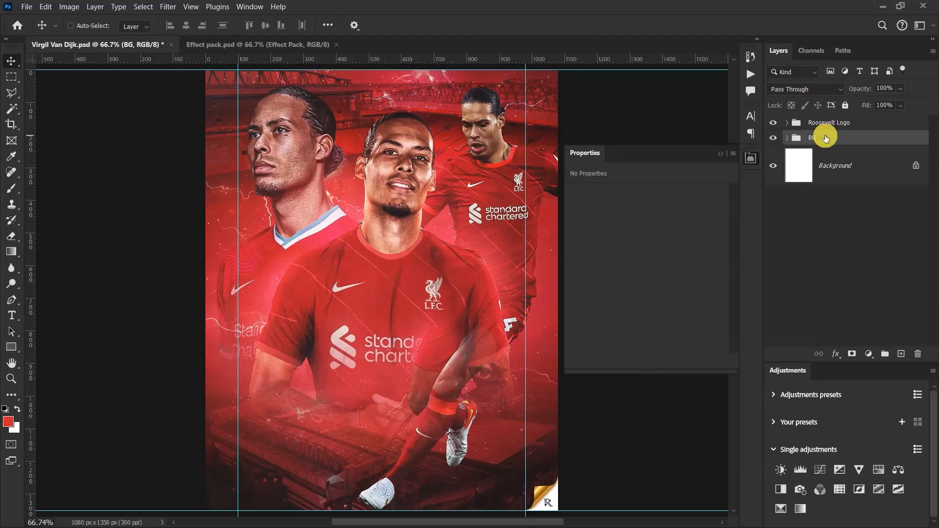
Examine the whole poster at smaller and larger view sizes
scroll(324, 225, down, 5)
scroll(324, 224, up, 5)
scroll(290, 226, down, 4)
scroll(291, 226, up, 4)
scroll(346, 213, down, 4)
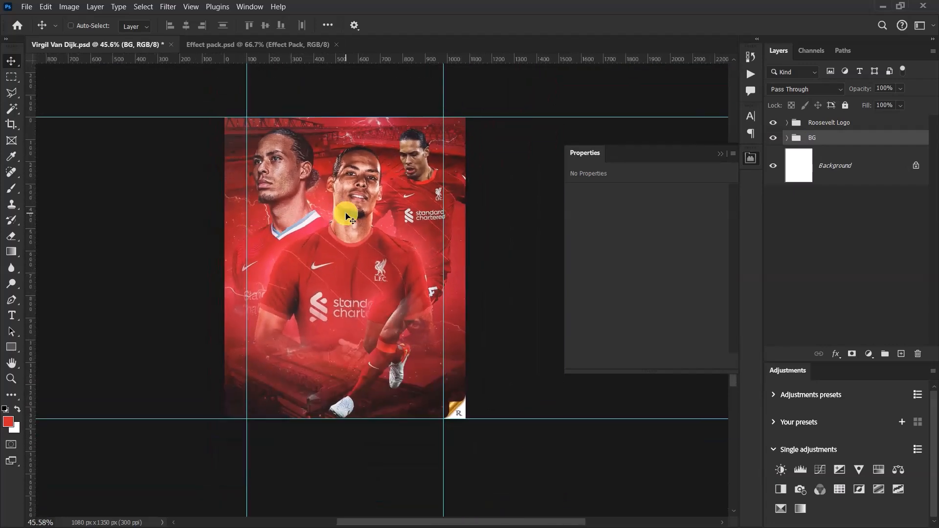
scroll(346, 215, up, 3)
scroll(346, 216, up, 1)
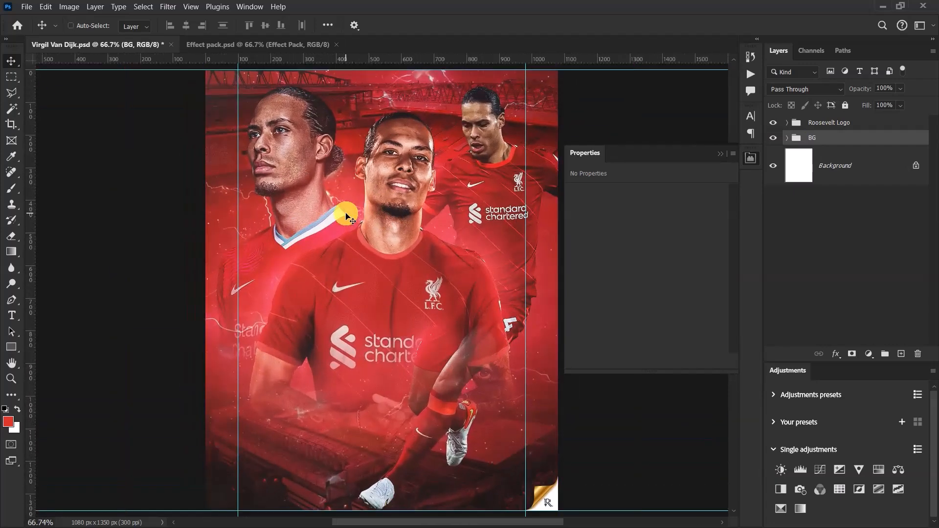
In the BG group's Curves 4 adjustment, raise the shadow point of the Blue channel slightly
click(786, 138)
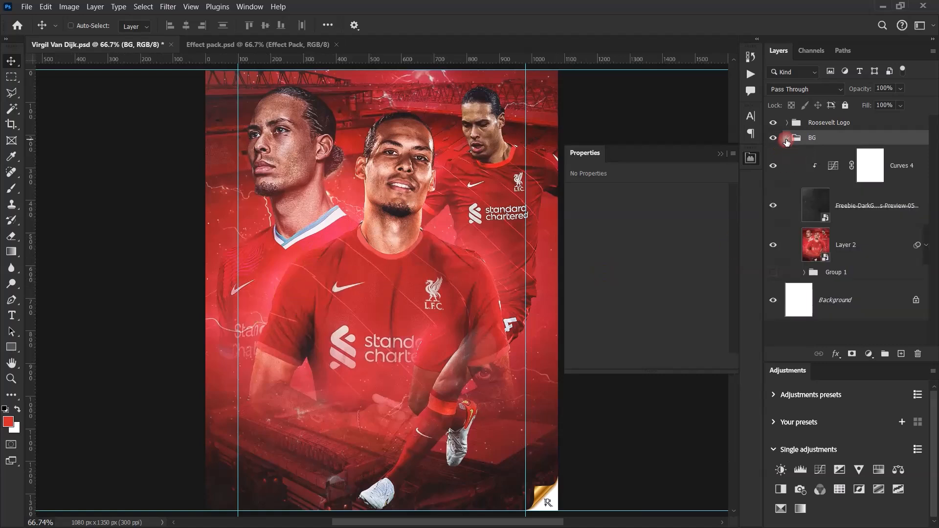
click(833, 166)
click(647, 210)
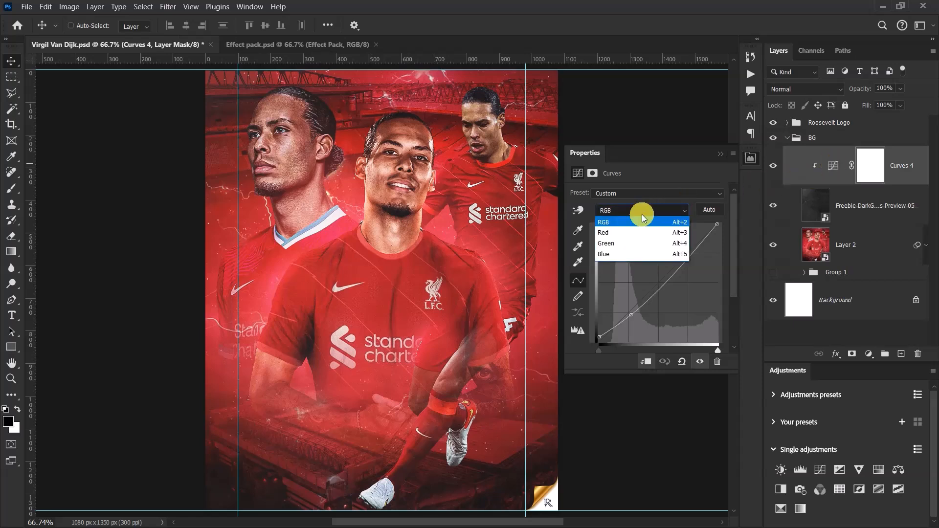
click(605, 254)
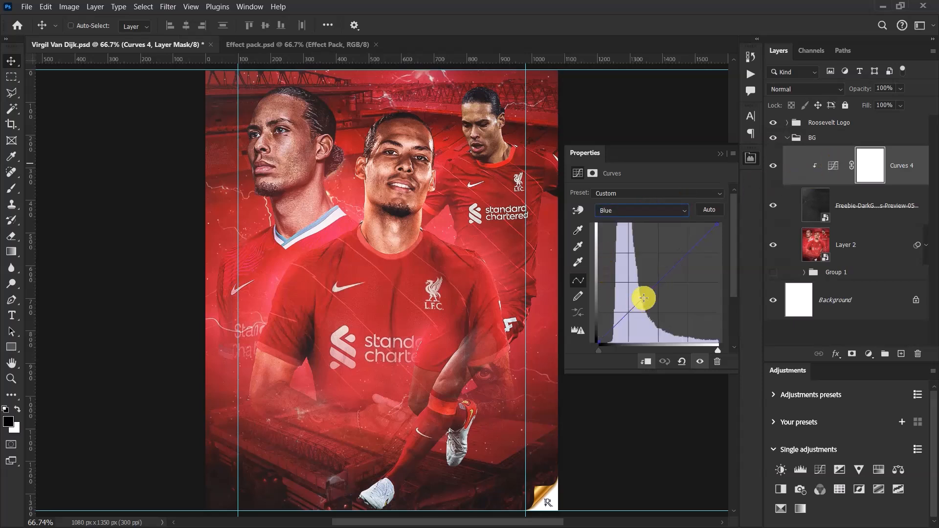
drag(598, 343, 597, 332)
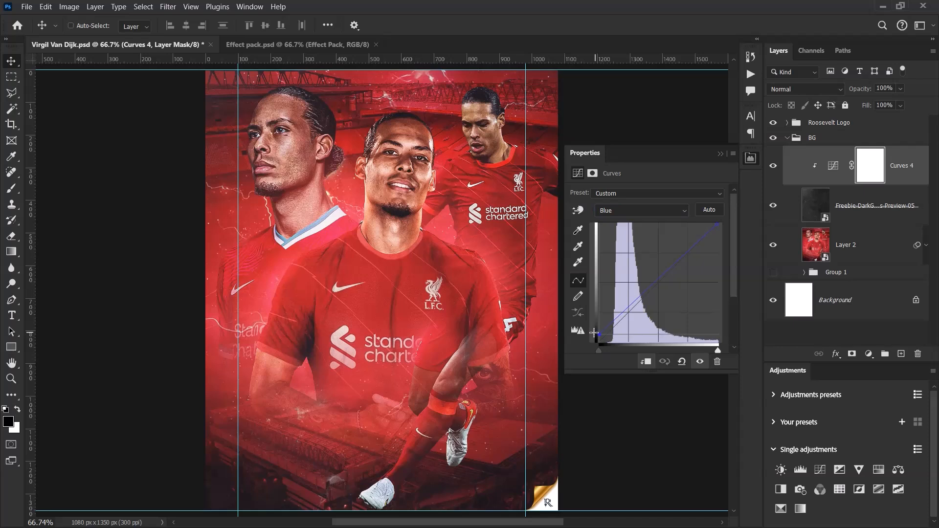
Compare the poster with the Curves 4 adjustment hidden and shown, and examine it at different view sizes
click(700, 362)
click(699, 362)
click(700, 362)
click(699, 362)
click(699, 362)
scroll(225, 222, down, 5)
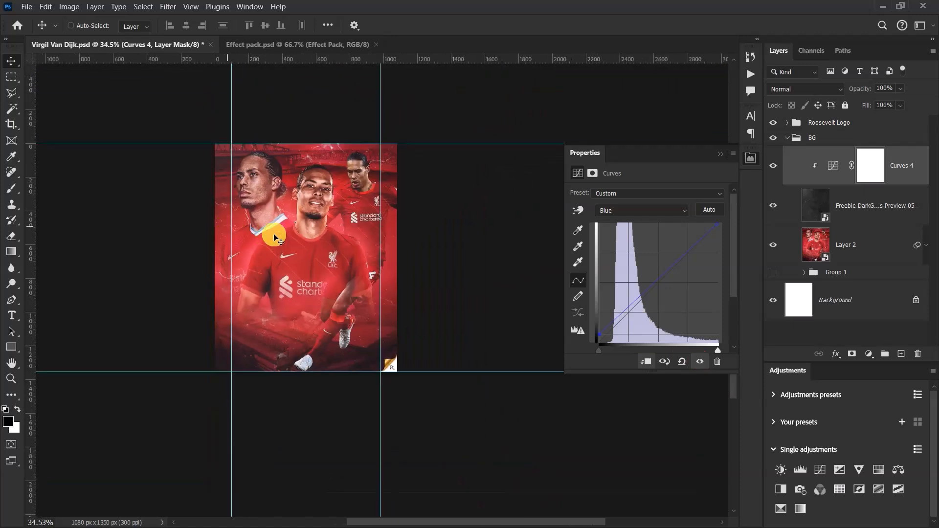
scroll(278, 234, up, 5)
key(ctrl+0)
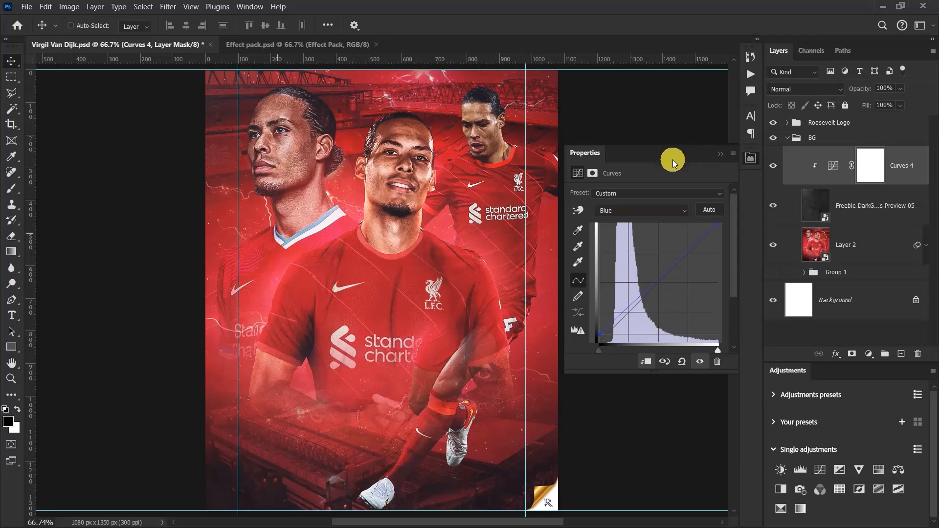
Place the Liverpool_FC crest above the collapsed BG group, scale it to about 8.49% and position it beside the running player's leg
click(787, 139)
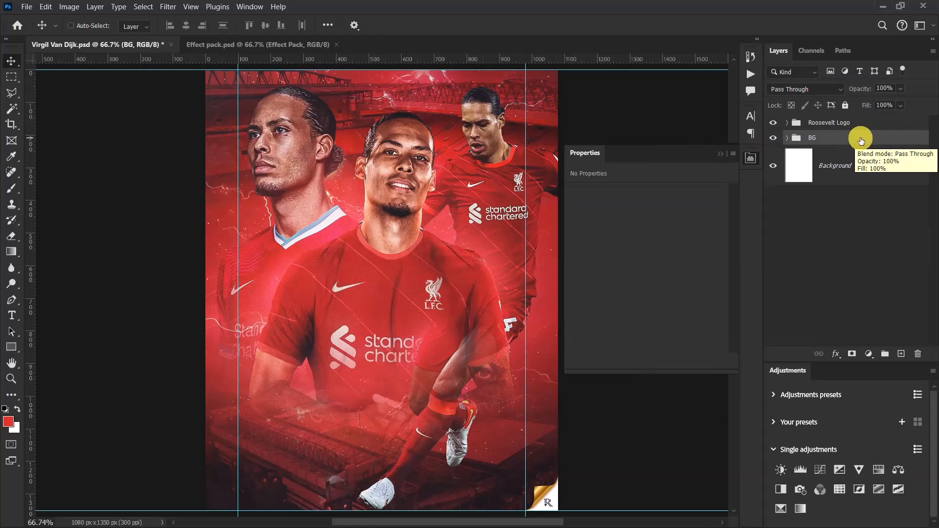
click(721, 155)
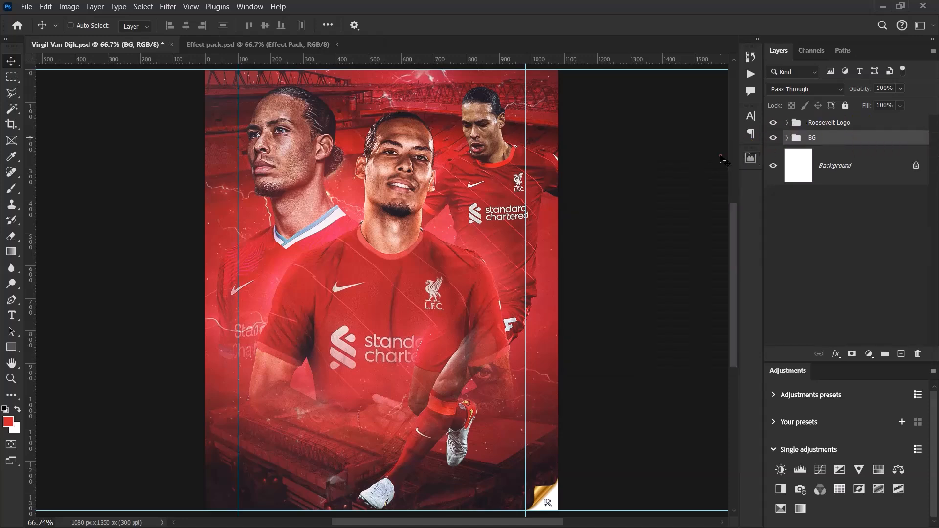
key(alt+Tab)
drag(548, 239, 131, 215)
drag(510, 273, 512, 278)
key(ctrl+t)
drag(218, 69, 545, 421)
drag(522, 475, 494, 380)
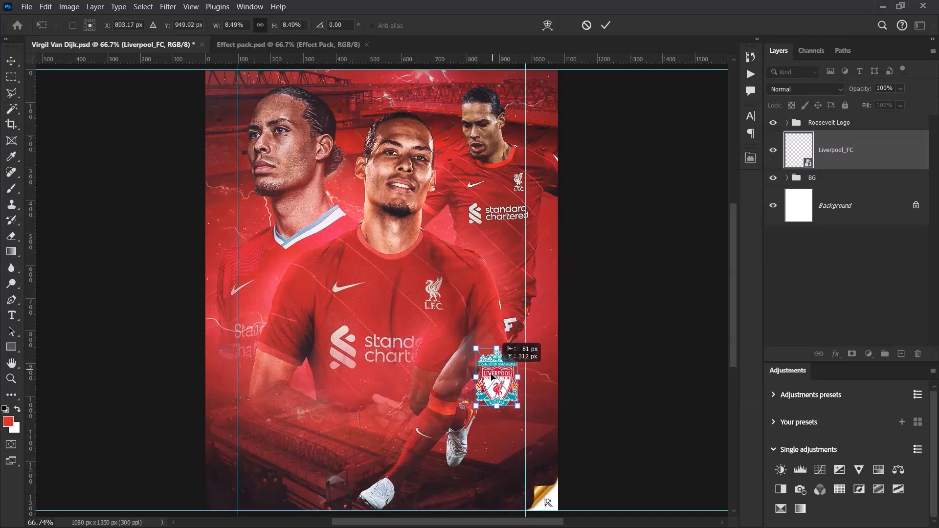
click(612, 25)
Add a horizontal guide at about 1269 px, just above the page-curl logo
drag(452, 59, 483, 485)
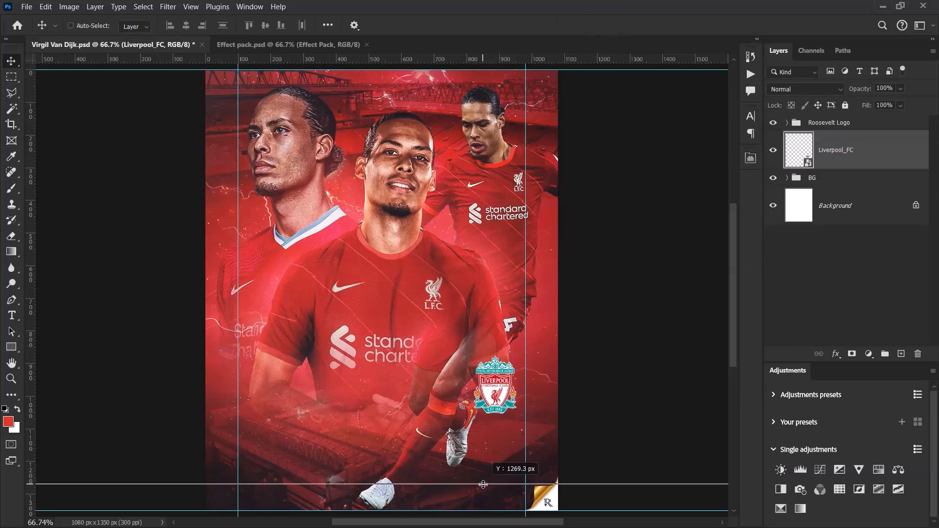
drag(483, 485, 483, 484)
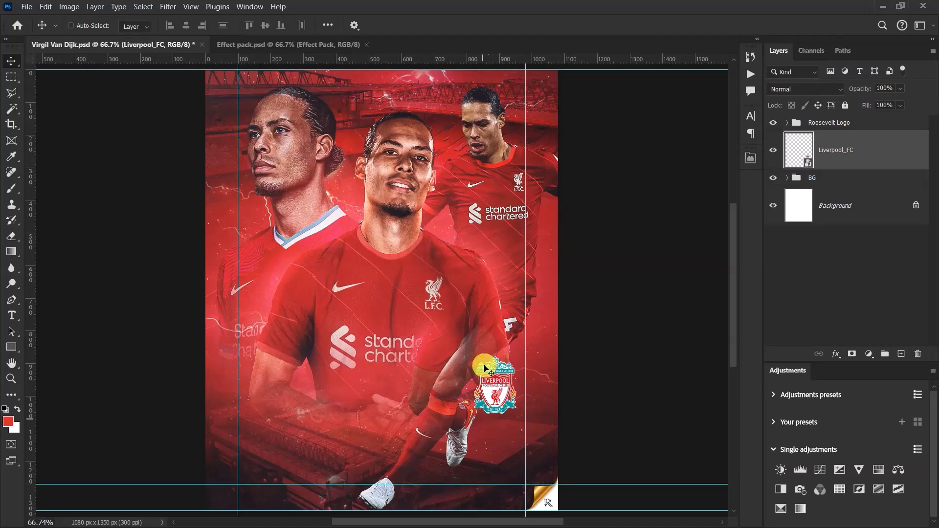
scroll(392, 178, up, 3)
scroll(405, 181, down, 5)
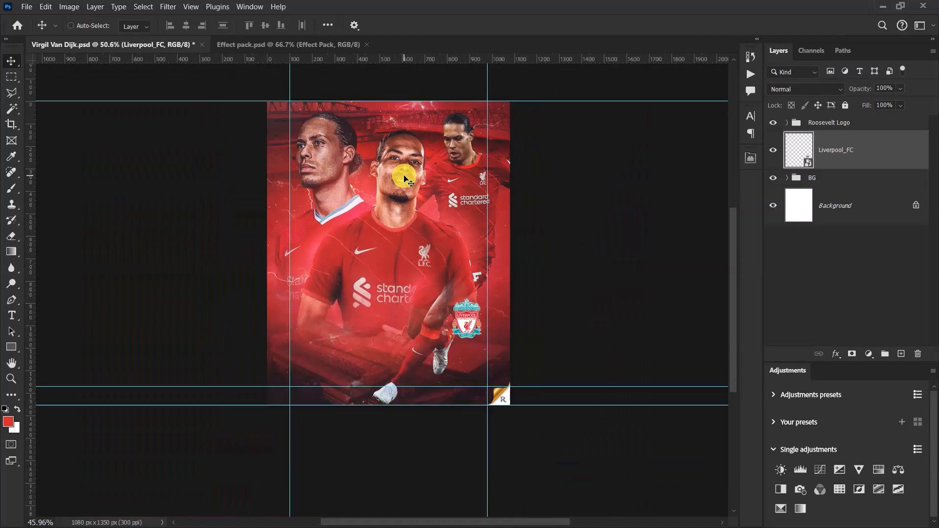
scroll(405, 182, up, 2)
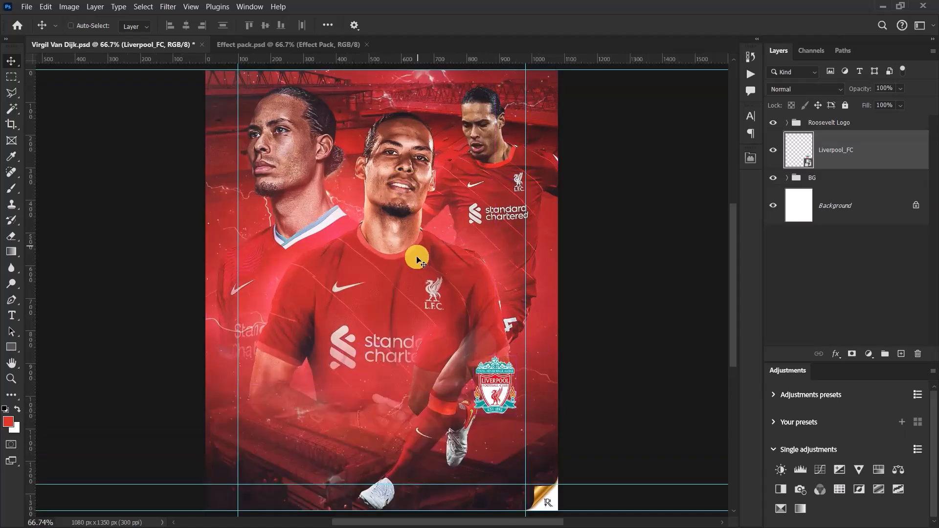
Move the Liverpool crest down to rest on the new horizontal guide, with its outer edge against the vertical guide near the page curl
drag(493, 393, 500, 468)
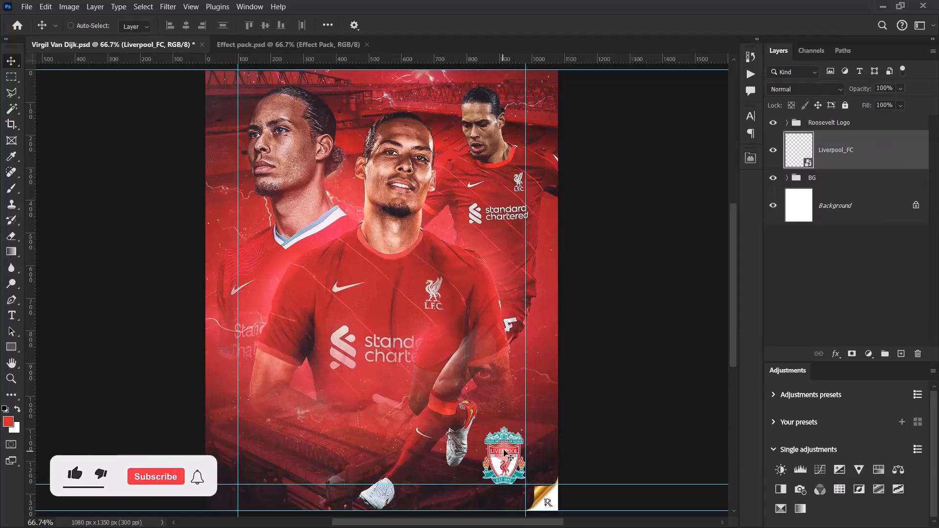
scroll(496, 465, down, 4)
scroll(494, 462, up, 3)
scroll(493, 463, up, 4)
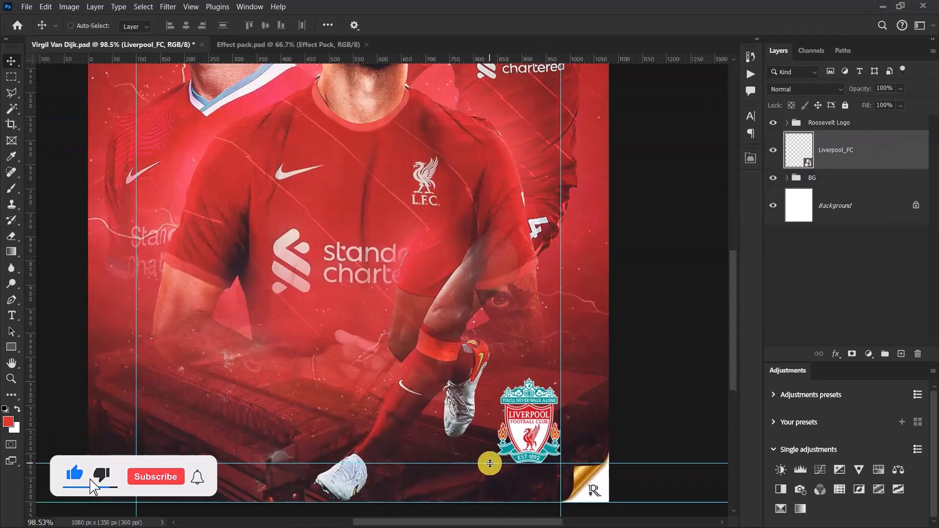
drag(460, 440, 545, 375)
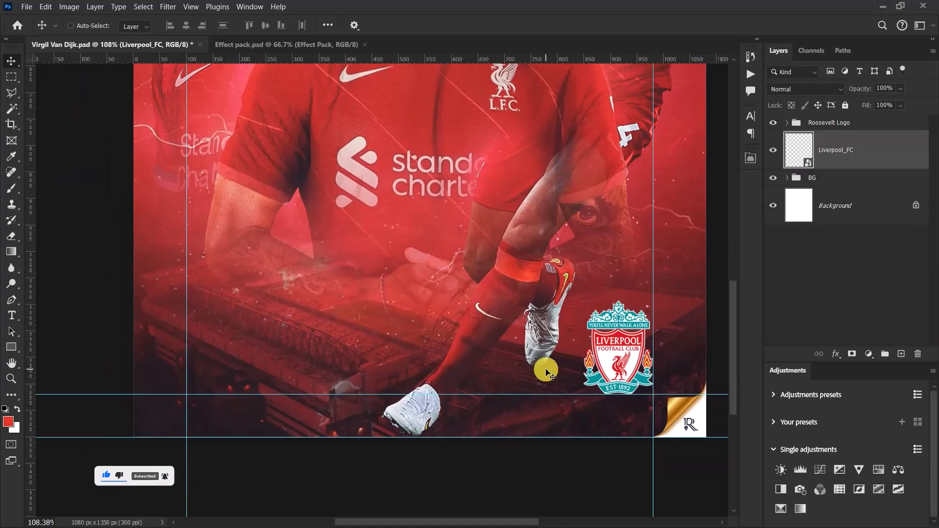
Put the Liverpool_FC layer in a group named Logo and collapse the group
key(ctrl+g)
double_click(817, 138)
text(Logo)
key(Return)
click(787, 138)
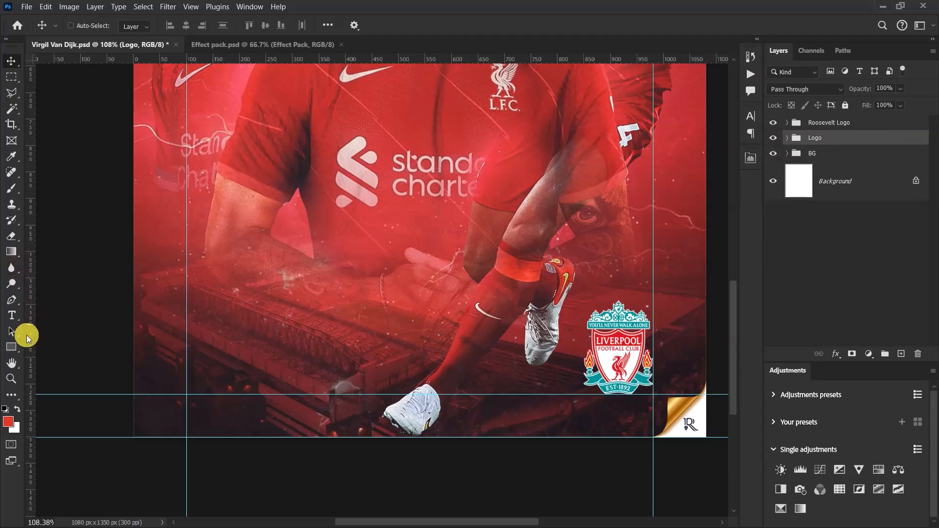
Add a black text layer reading "Virgil" over the large player's folded arms, above the Logo group
click(12, 315)
click(6, 409)
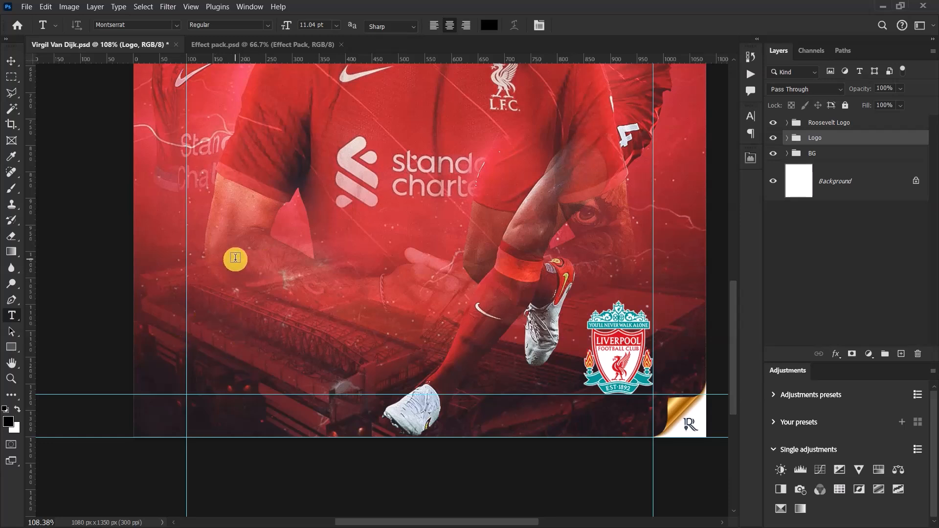
click(235, 258)
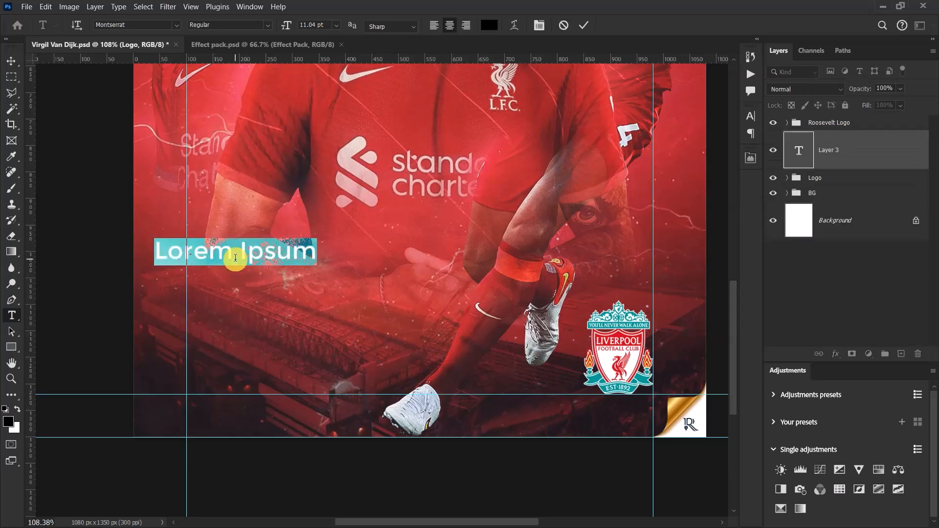
text(Vir)
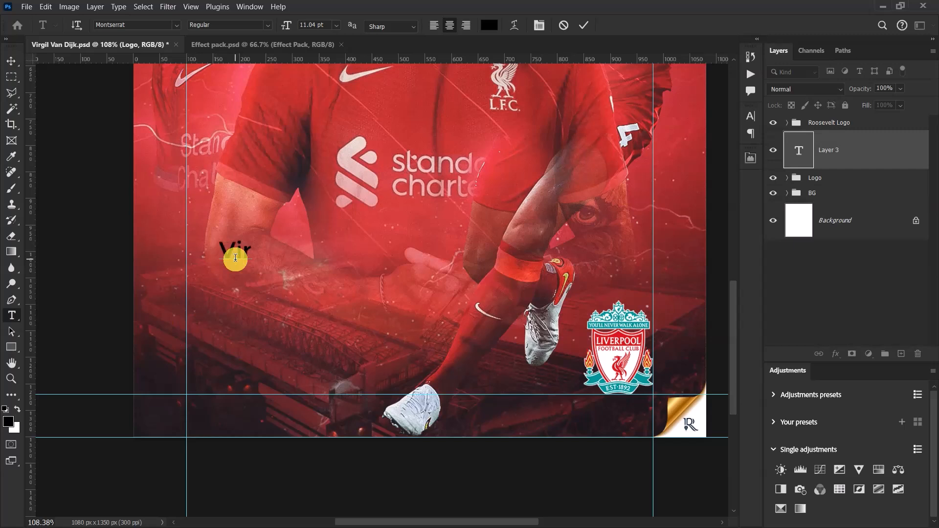
text(gil)
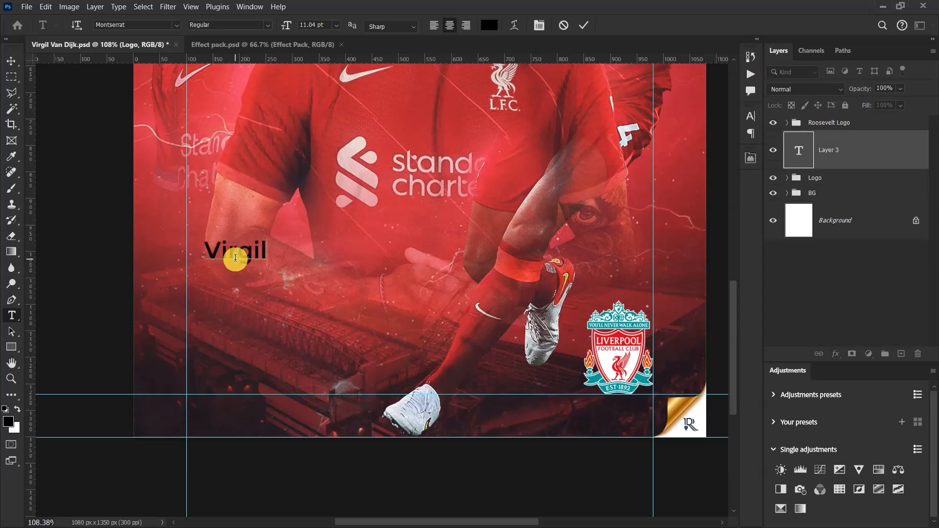
click(592, 24)
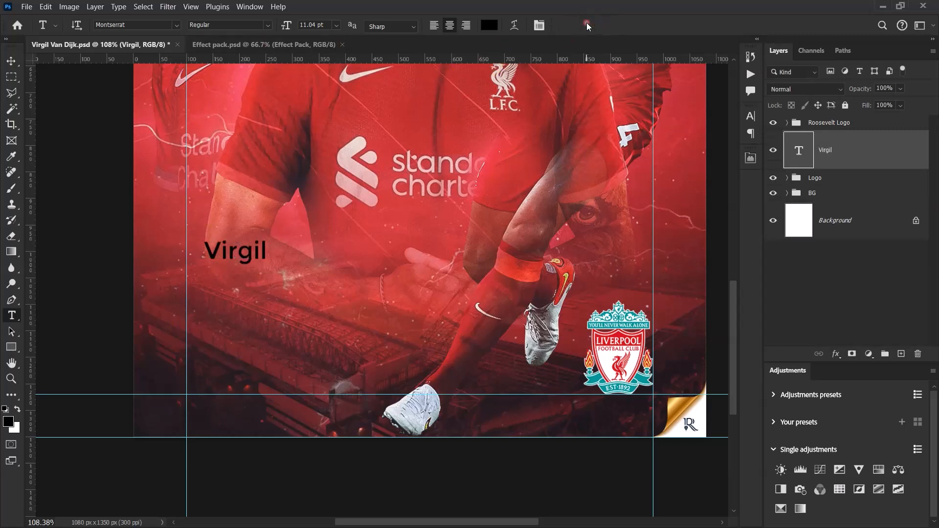
Scale the Virgil text up proportionally to about 33.58 pt
key(ctrl+t)
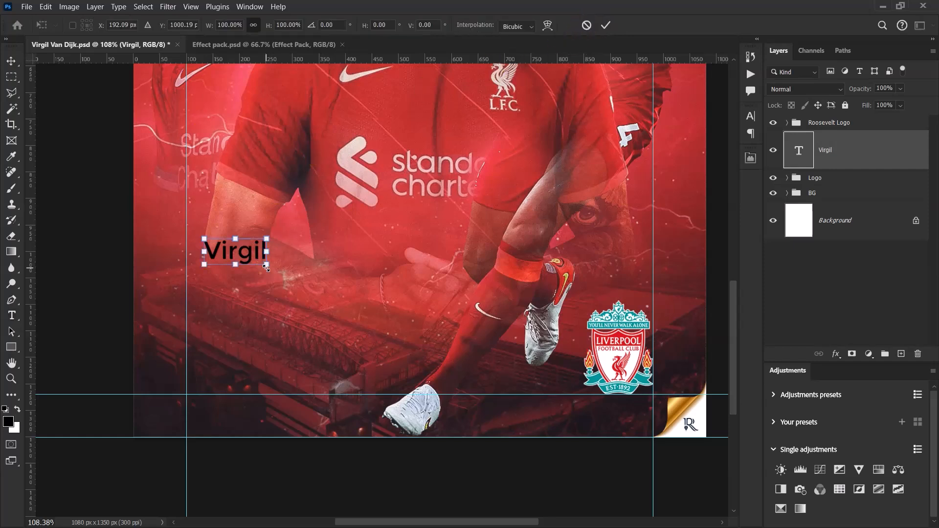
drag(266, 264, 395, 320)
click(607, 29)
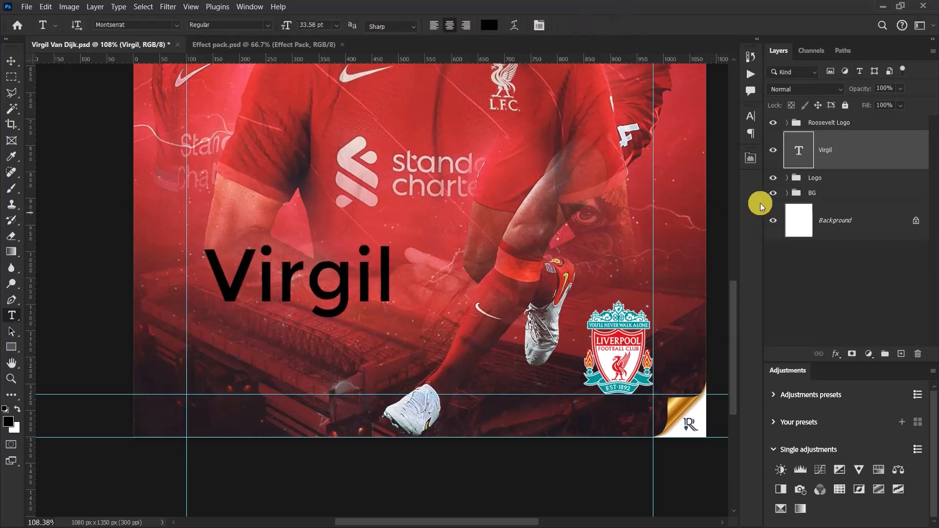
Change the Virgil text's font to American Captain Regular
click(752, 123)
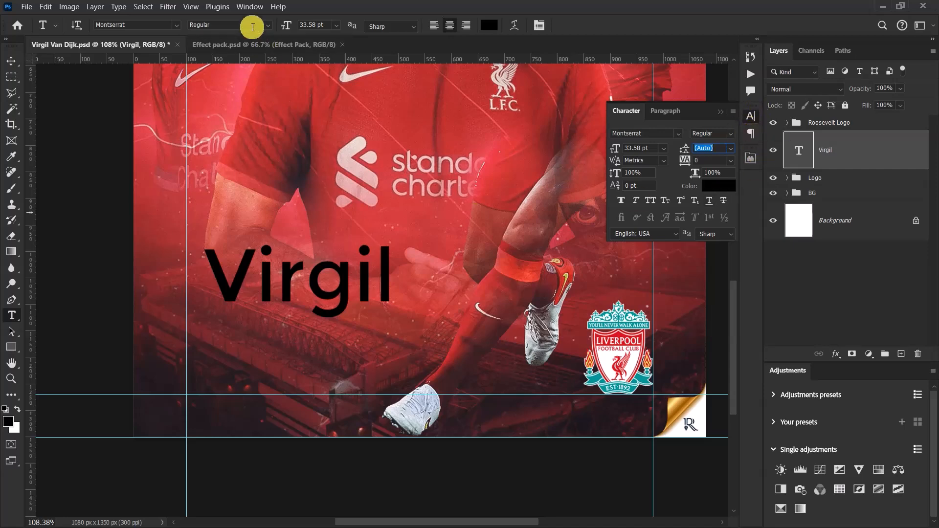
click(249, 7)
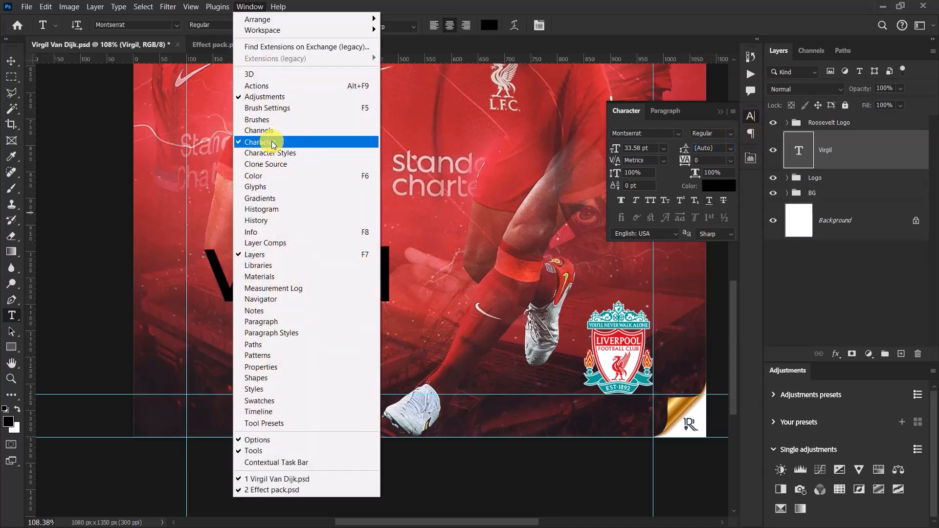
click(685, 2)
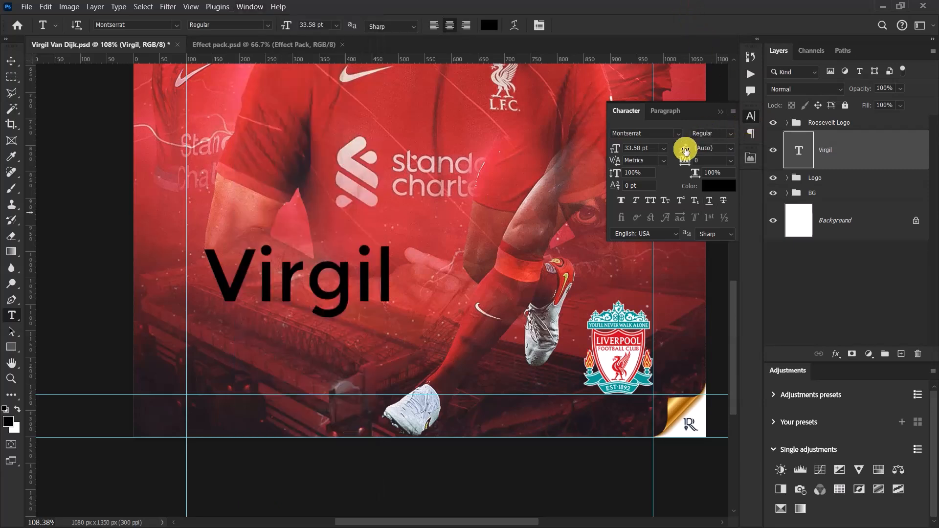
click(662, 134)
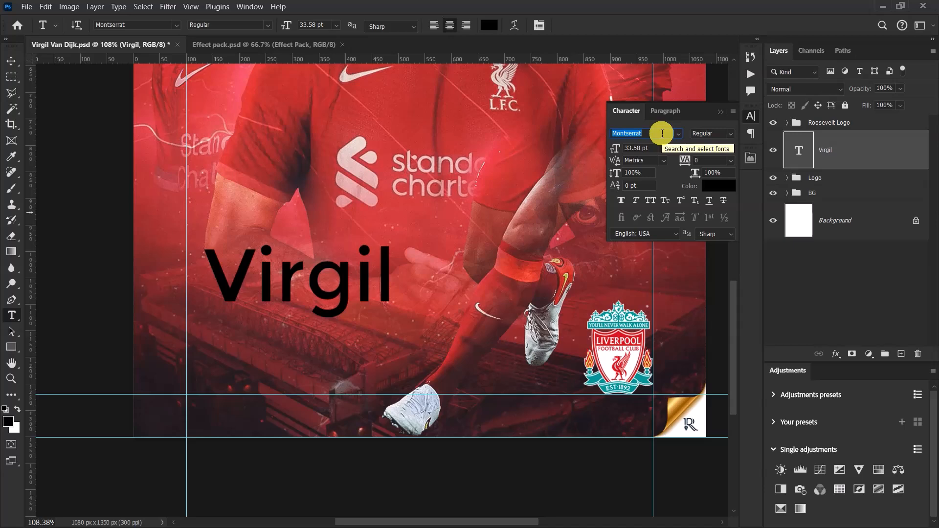
text(amer)
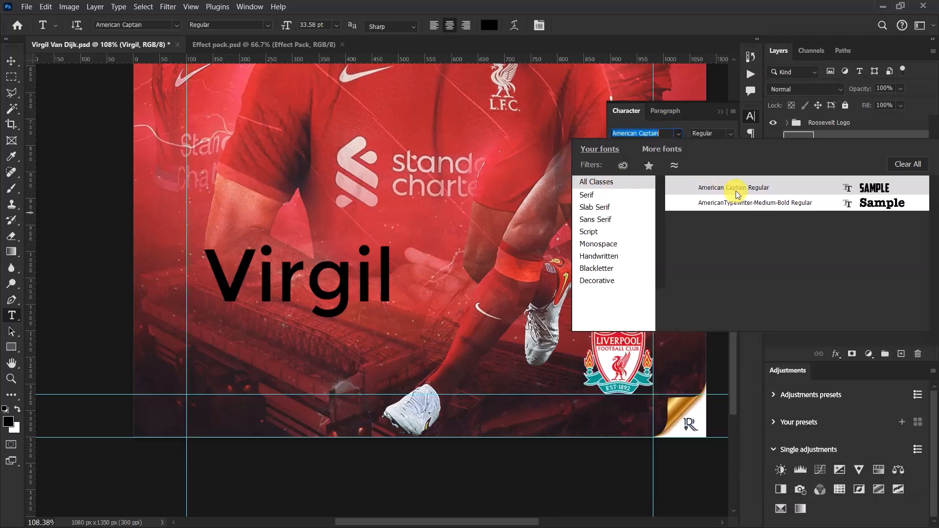
click(739, 192)
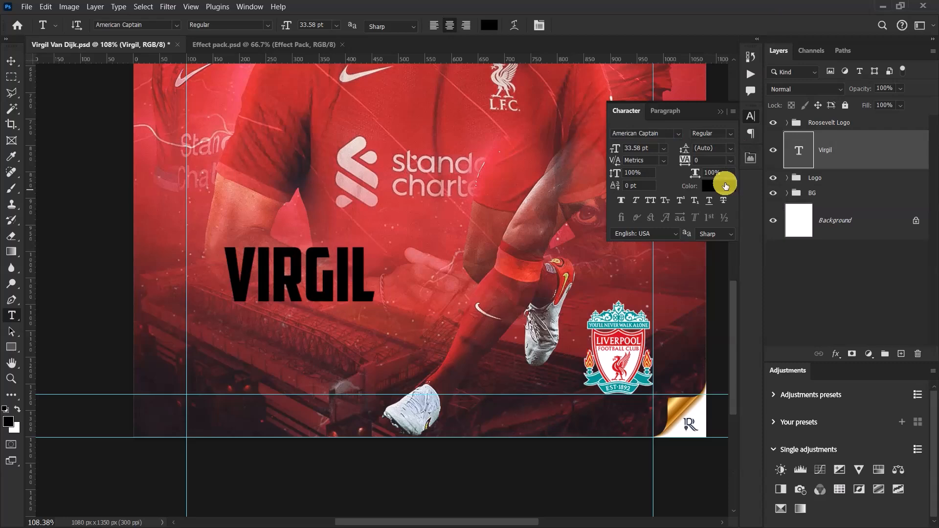
Set the Virgil text color to white (ffffff)
click(725, 186)
text(ffffff)
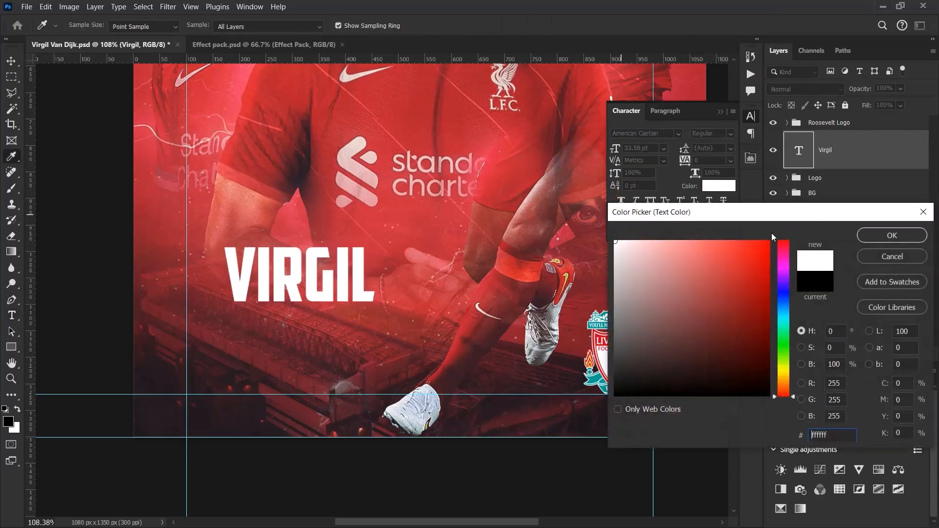
click(874, 235)
Set the Virgil text's font size to 58 pt and its tracking to -5
click(647, 148)
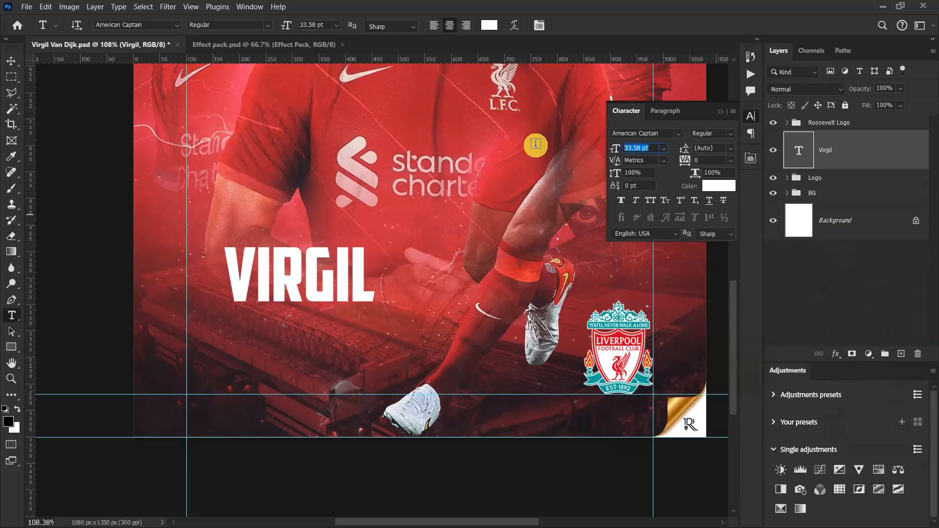
text(58)
key(Return)
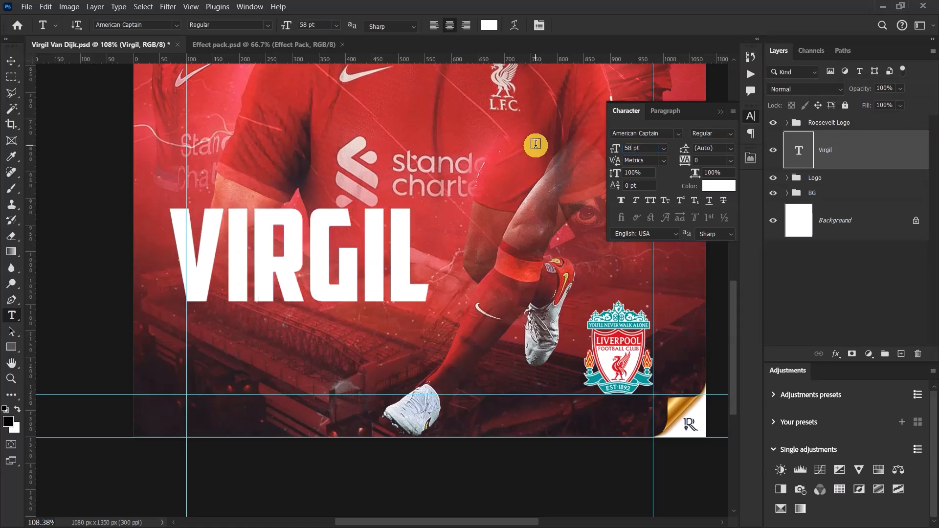
click(729, 166)
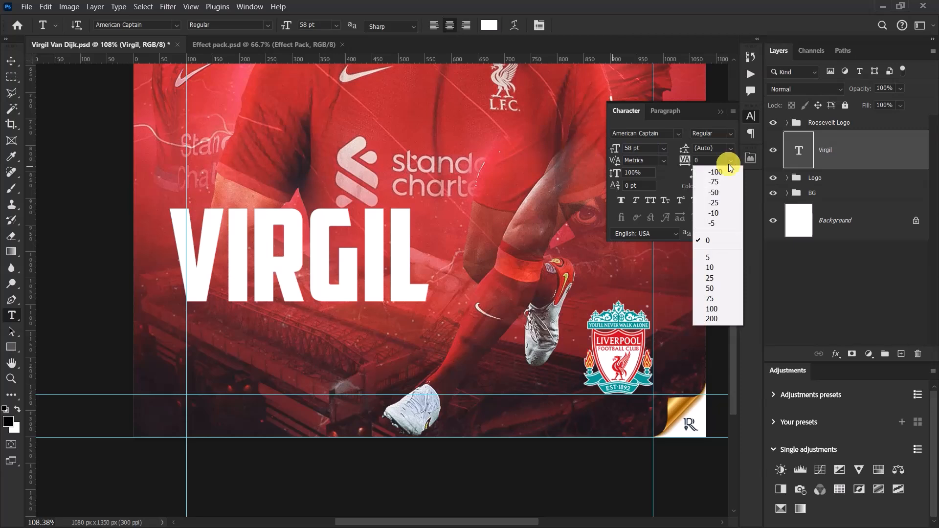
click(722, 224)
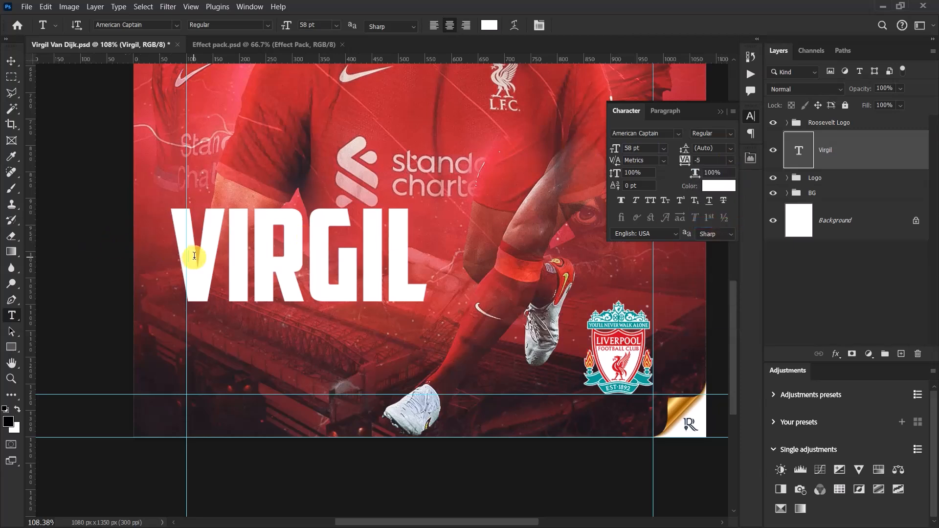
Move the Virgil text down and align its left edge with the left vertical guide
click(11, 61)
drag(242, 256, 260, 289)
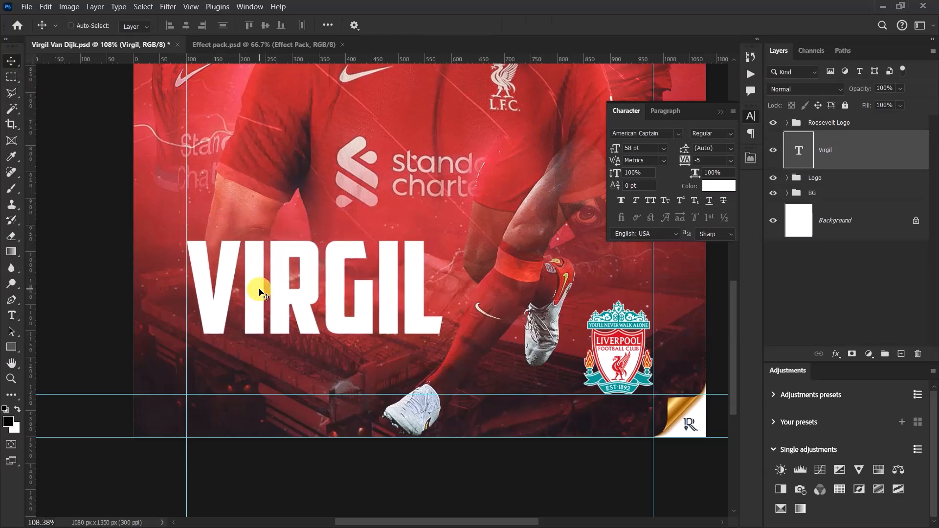
scroll(273, 300, down, 3)
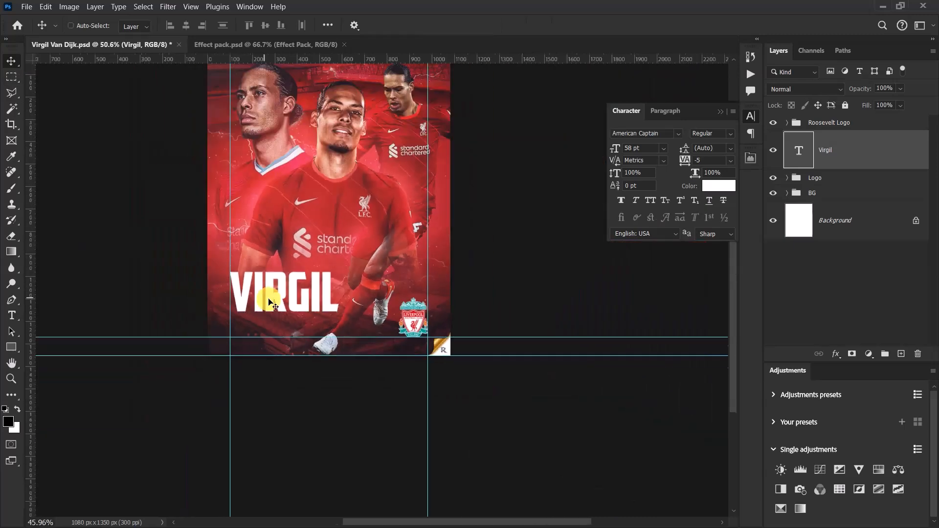
scroll(430, 336, down, 2)
scroll(389, 301, up, 4)
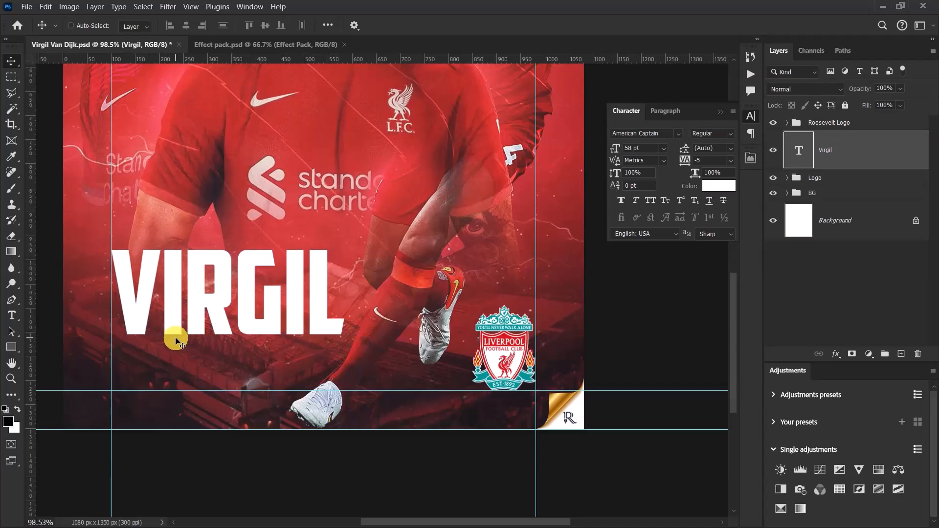
scroll(181, 337, down, 3)
scroll(251, 342, up, 3)
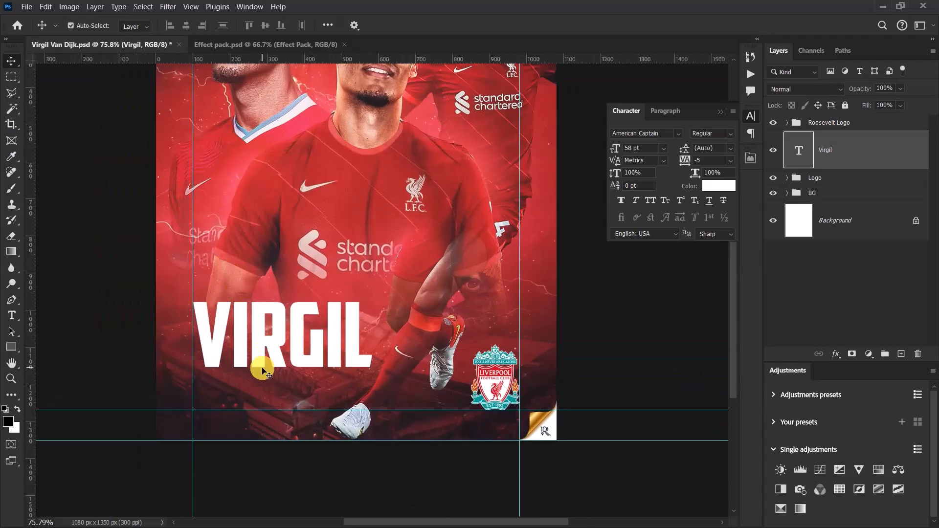
scroll(262, 370, down, 1)
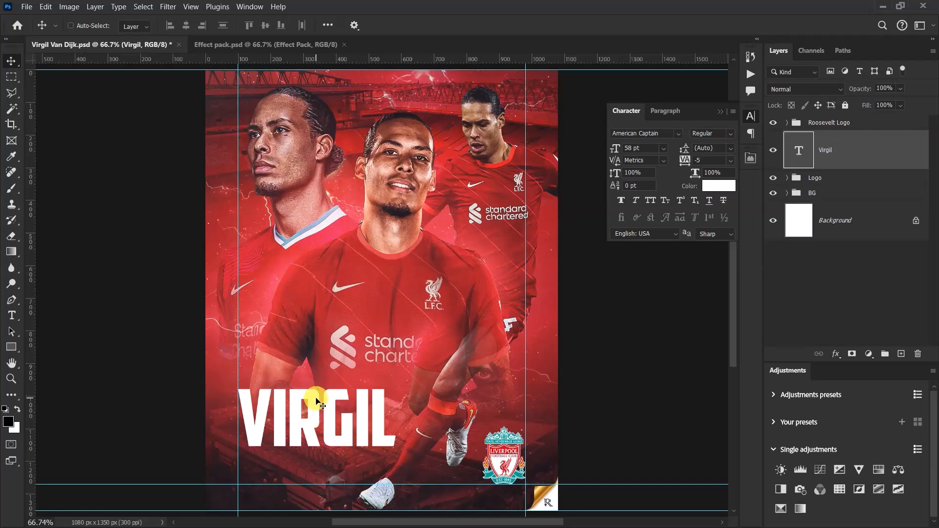
Duplicate the Virgil text, place the copy above the original, and change its wording to Van Dijk
scroll(319, 419, up, 3)
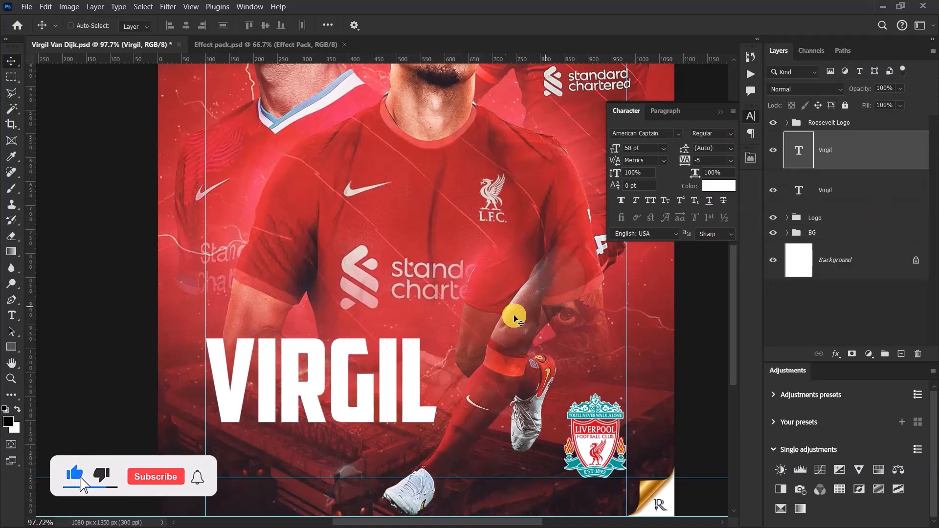
drag(330, 388, 347, 250)
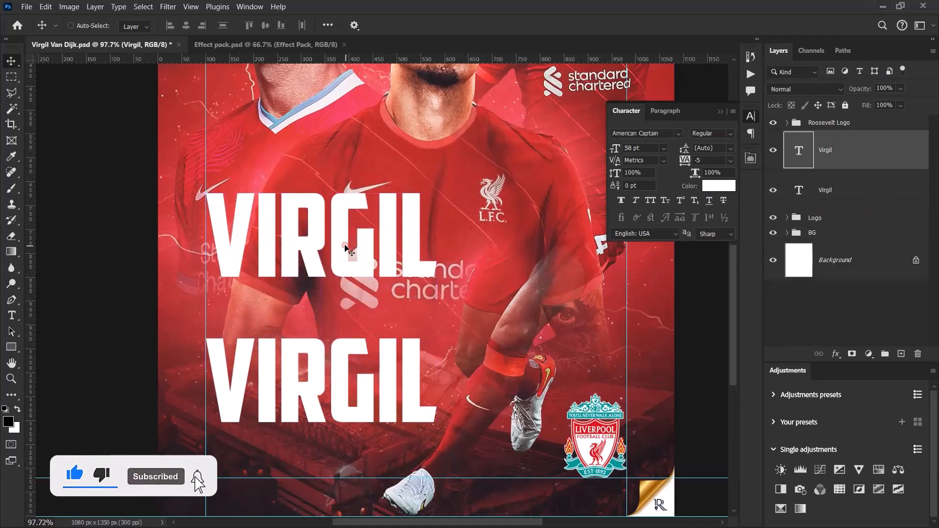
double_click(309, 234)
text(VAN)
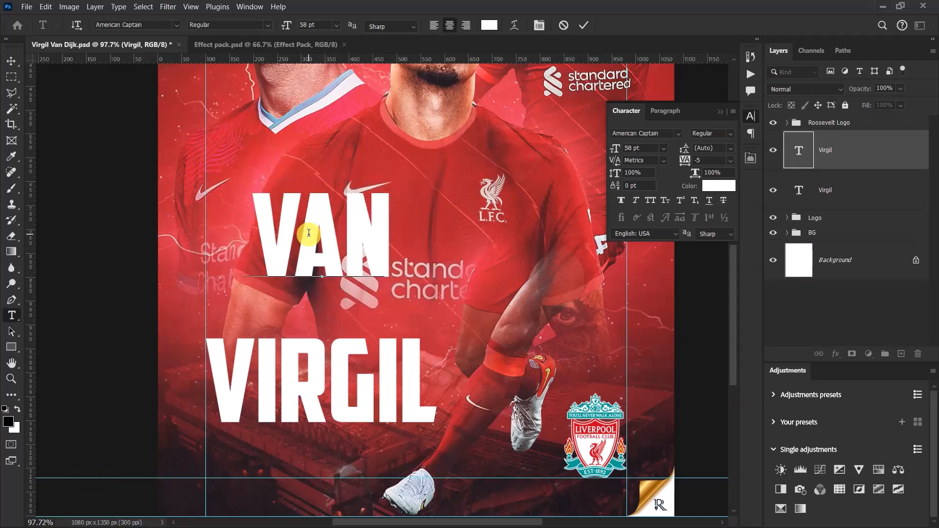
text( DIJK)
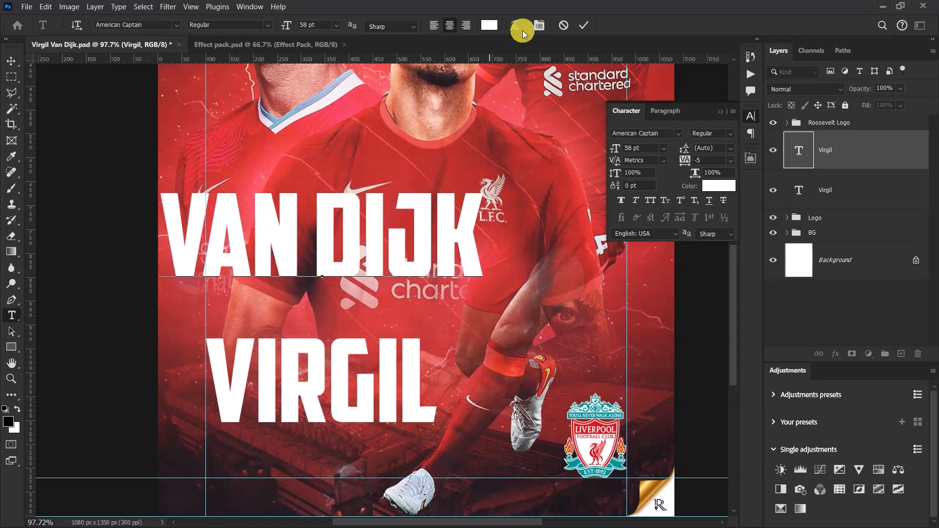
click(584, 25)
key(v)
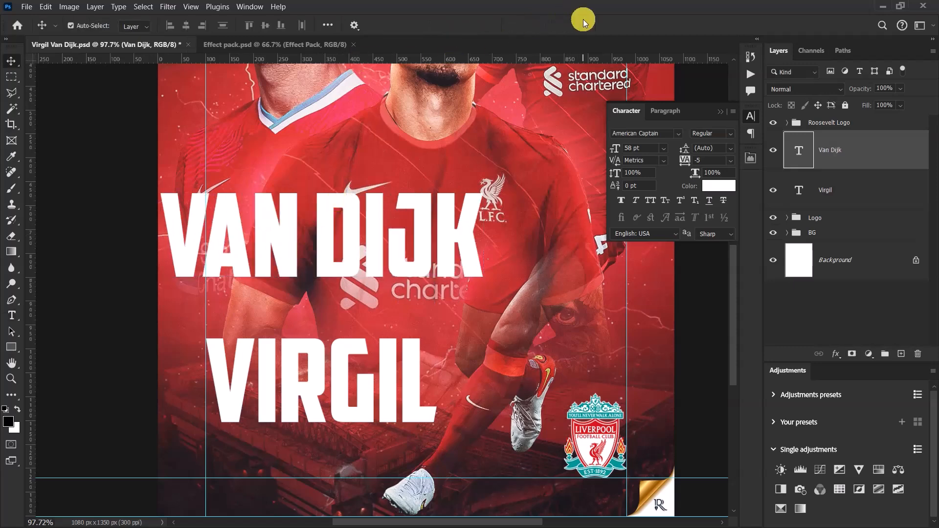
Scale the Van Dijk text down to about 30% and place it centered below the Virgil text
key(ctrl+t)
drag(489, 178, 371, 224)
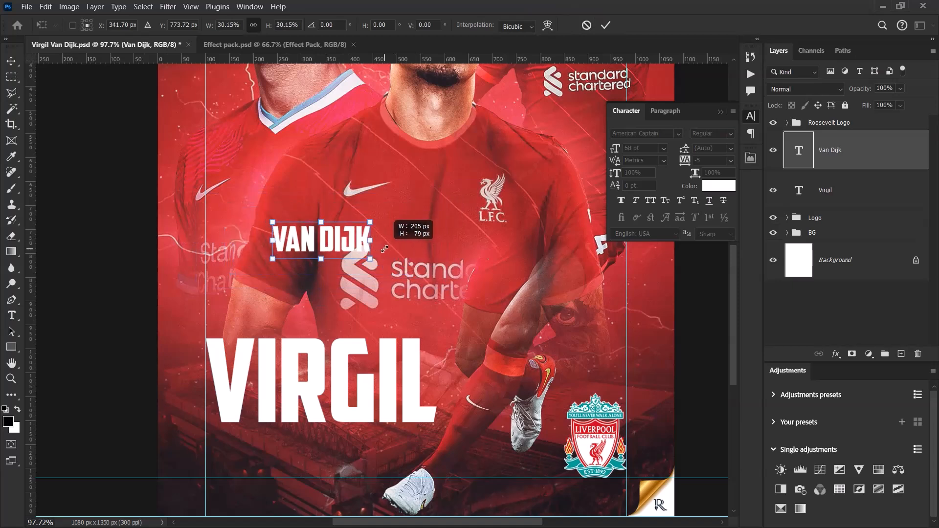
drag(290, 244, 290, 458)
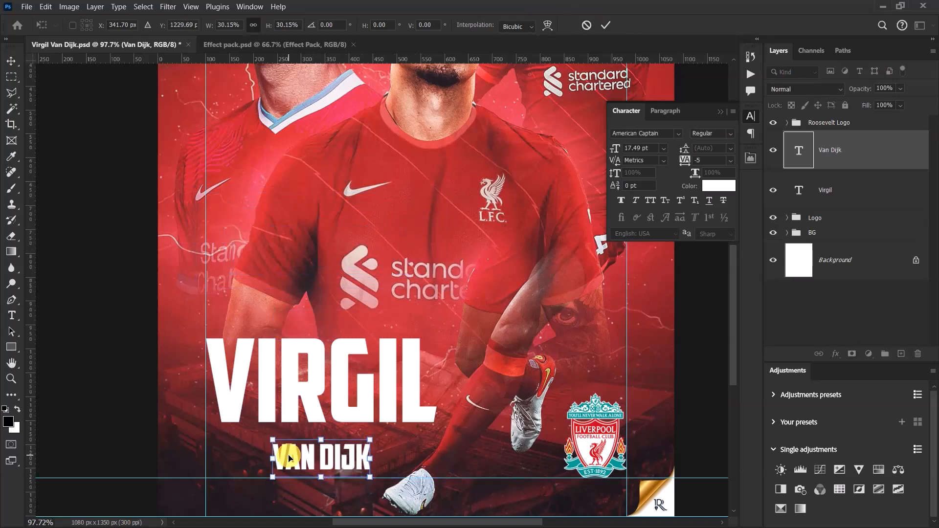
click(606, 25)
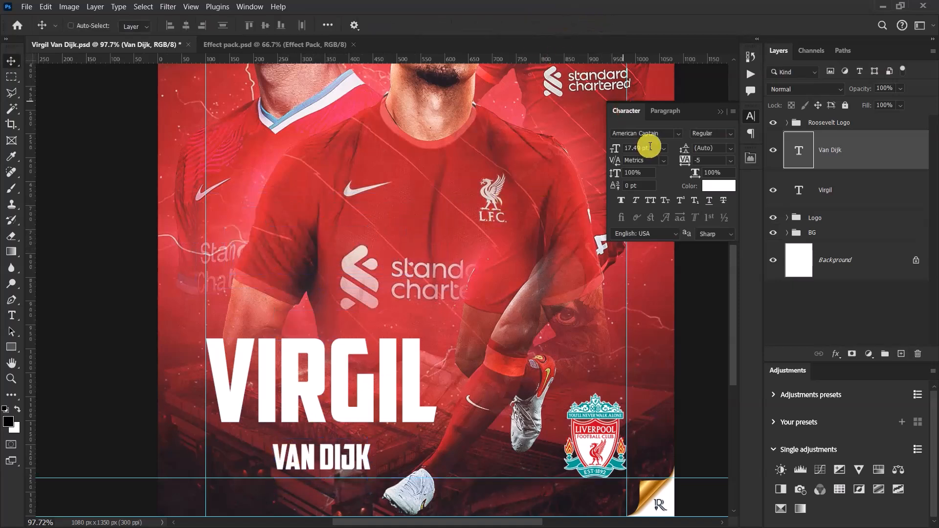
Set the Van Dijk text to 7 pt with 1260 tracking and move it up closer to the Virgil text
click(623, 150)
click(475, 157)
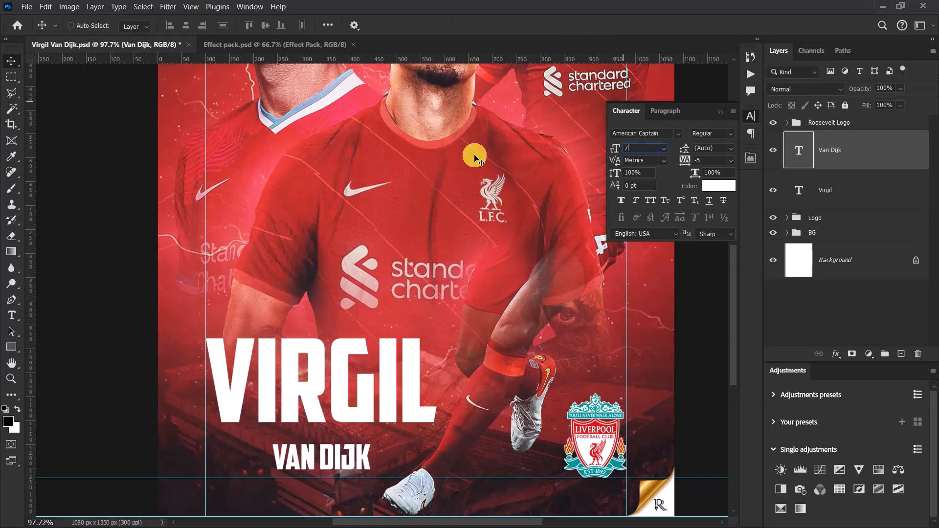
text(7)
key(Return)
drag(318, 468, 317, 445)
click(707, 161)
text(1260)
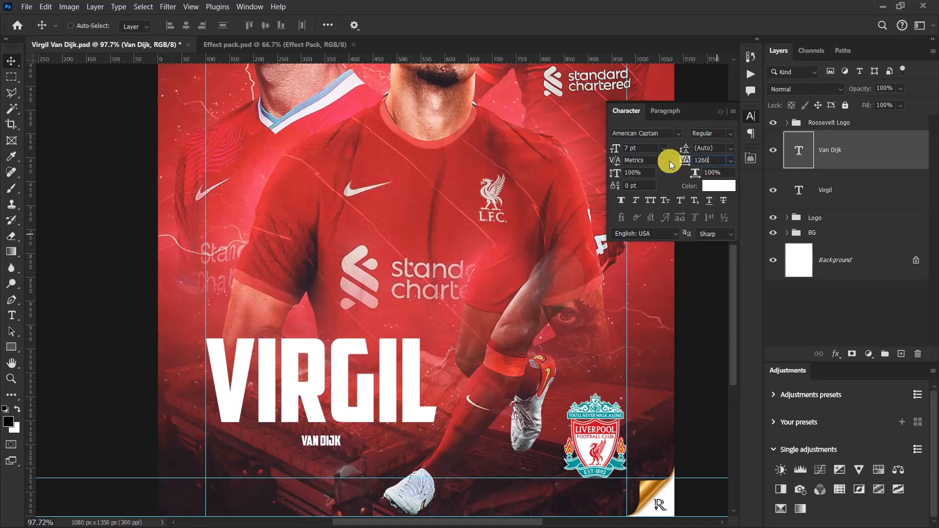
key(Return)
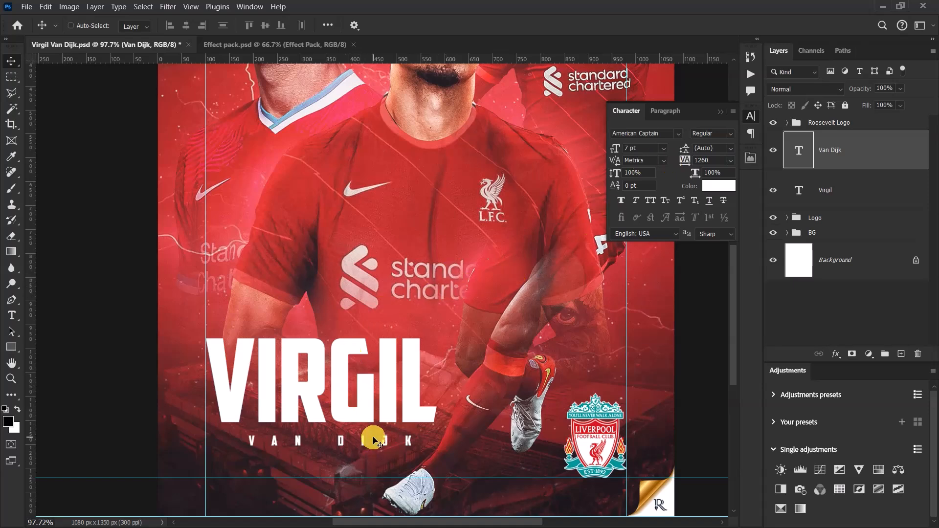
Scale the Van Dijk text up proportionally to about 121.6%, roughly matching the width of the Virgil text
drag(373, 438, 435, 431)
key(ctrl+t)
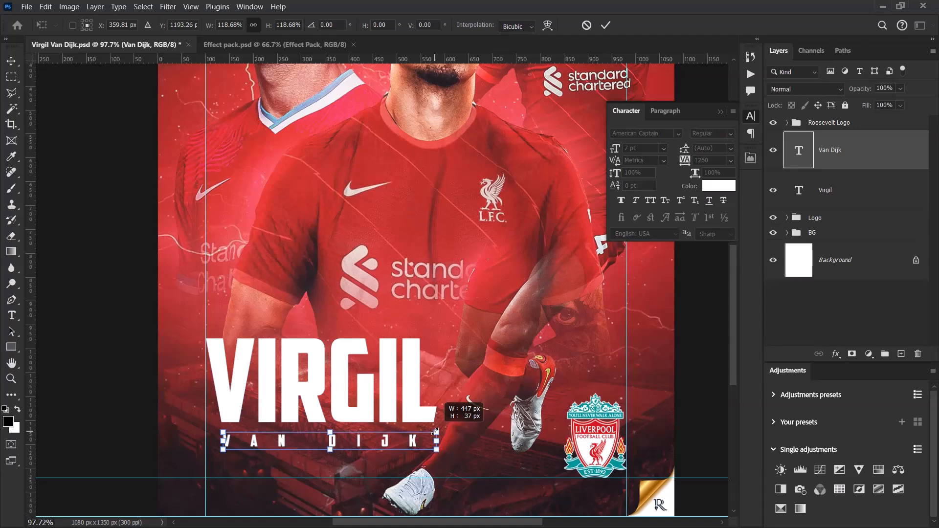
drag(435, 432, 436, 432)
drag(430, 446, 443, 449)
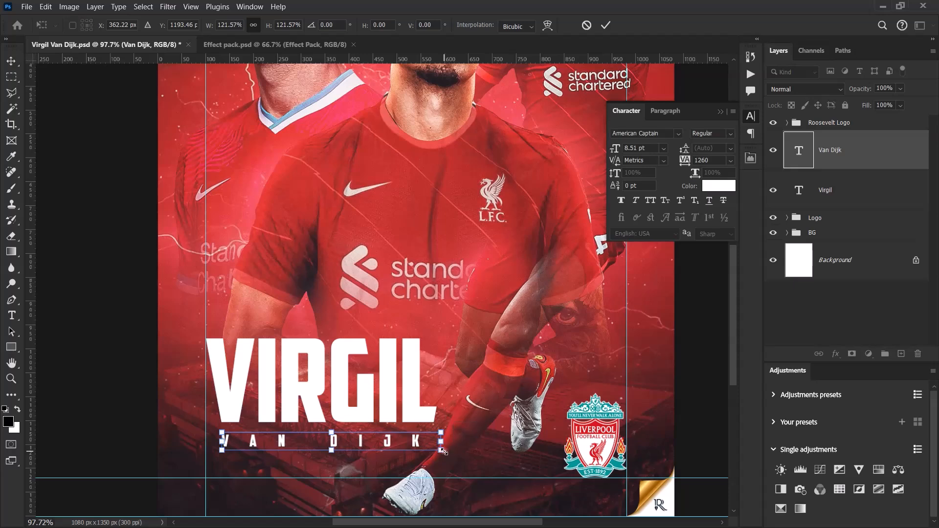
click(606, 27)
Nudge the Van Dijk text up slightly so it sits tighter beneath the Virgil text
scroll(383, 335, down, 3)
scroll(377, 336, up, 5)
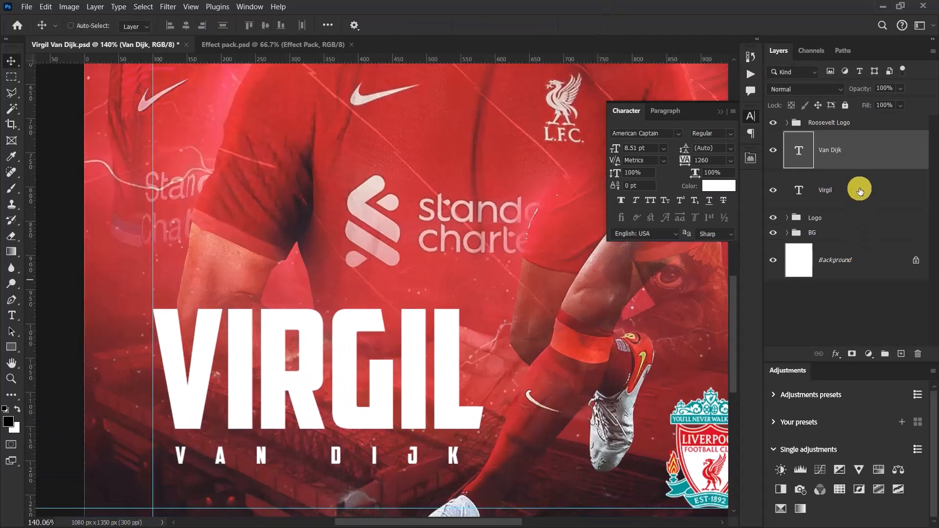
key(Up)
key(Up)
key(Up)
key(Up)
key(Up)
key(Up)
key(Up)
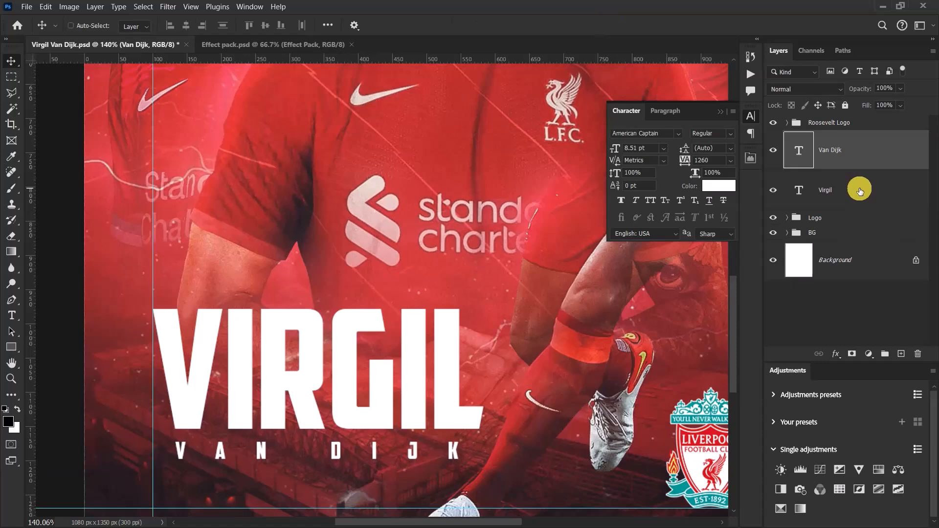
Put the Van Dijk layer below the Virgil layer and move both text layers beneath the Logo group
drag(860, 150, 860, 202)
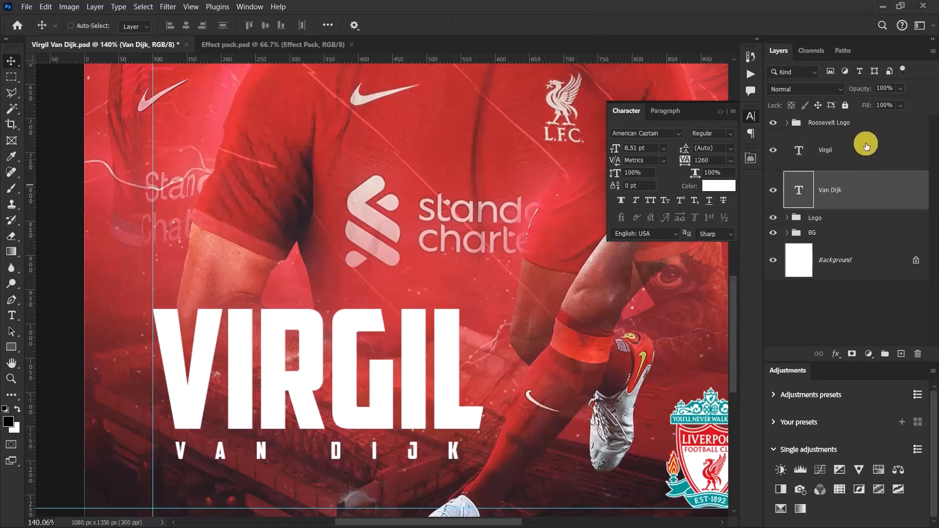
shift+click(866, 146)
drag(872, 155, 864, 226)
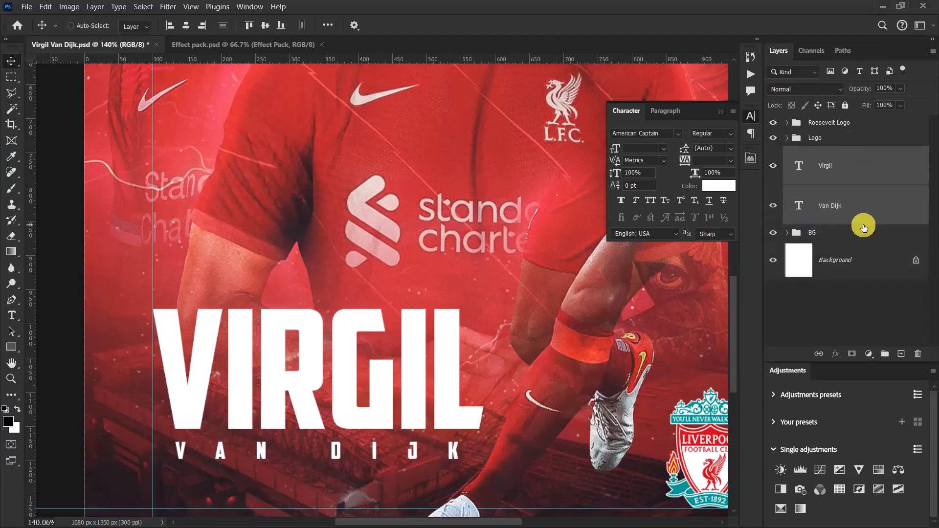
Group the Virgil and Van Dijk text layers and name the group MT
key(ctrl+g)
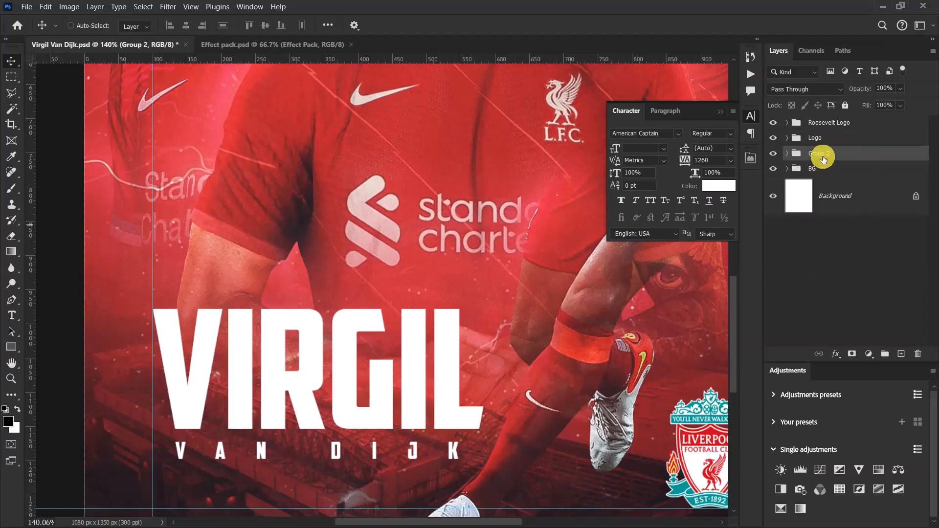
double_click(824, 153)
text(M)
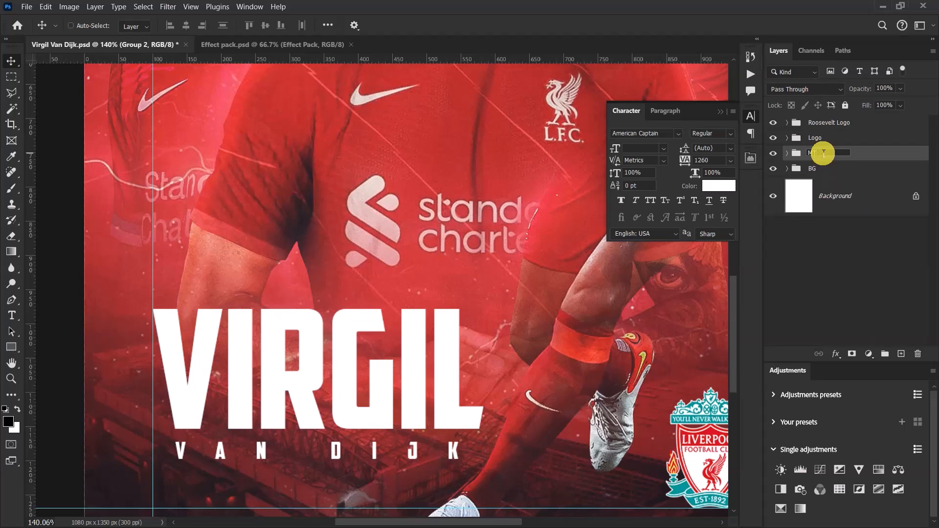
click(871, 150)
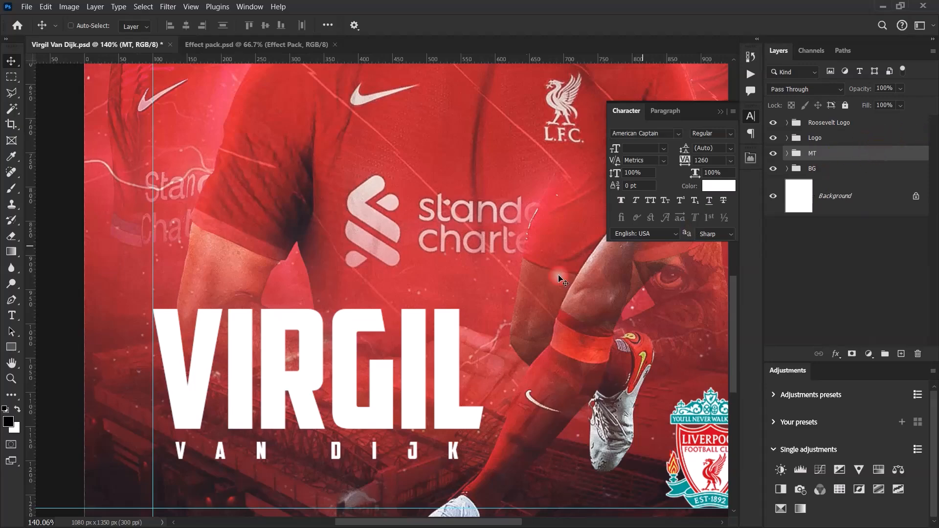
Move the MT text group slightly down along the left vertical guide and hide the guides
scroll(434, 309, down, 4)
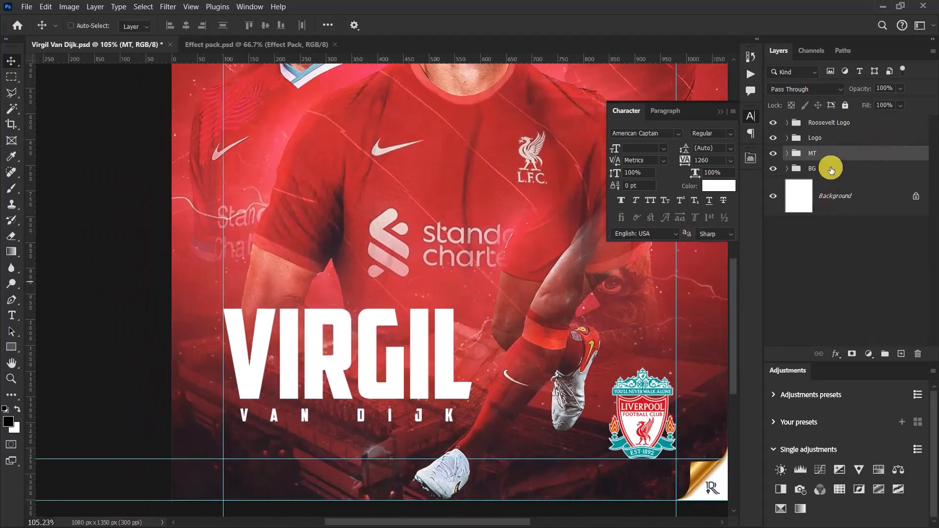
scroll(383, 321, down, 4)
scroll(394, 357, up, 2)
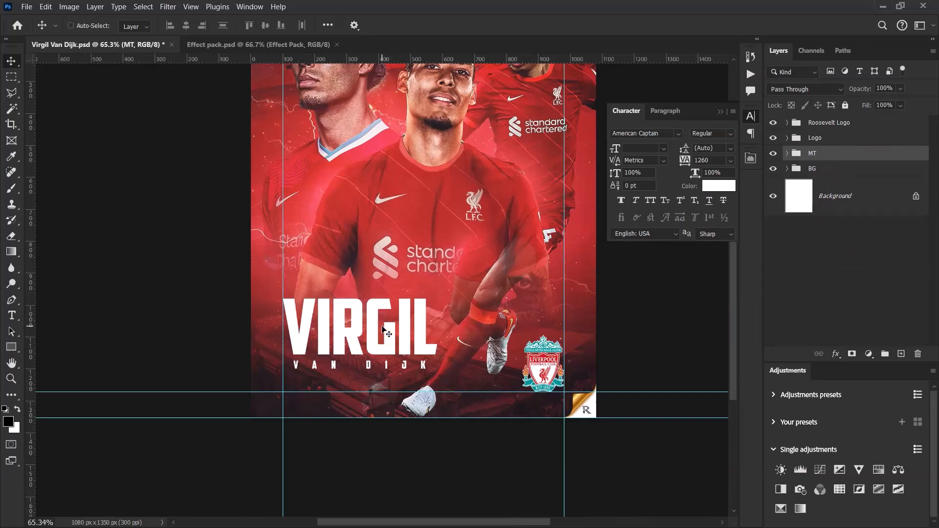
mouse_move(383, 330)
mouse_down()
mouse_move(383, 345)
mouse_move(379, 331)
mouse_up()
scroll(380, 334, down, 2)
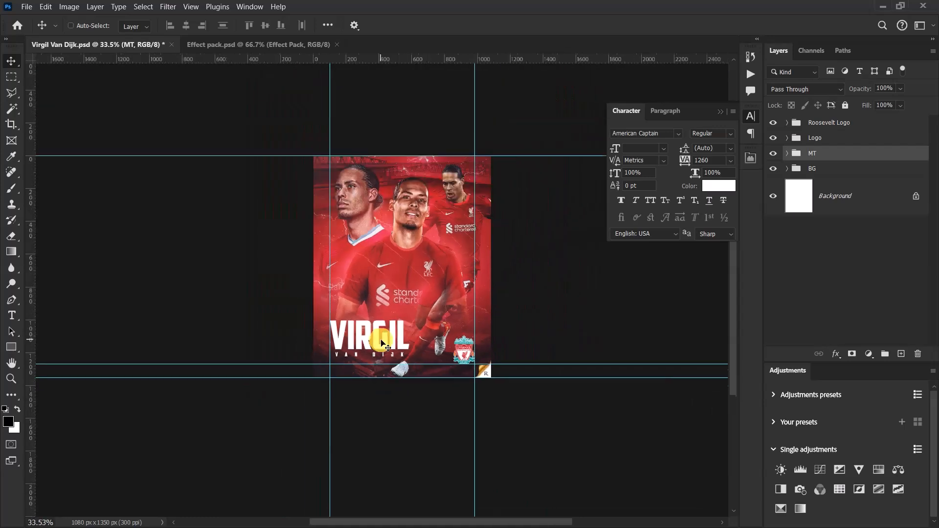
scroll(383, 344, up, 3)
key(ctrl)
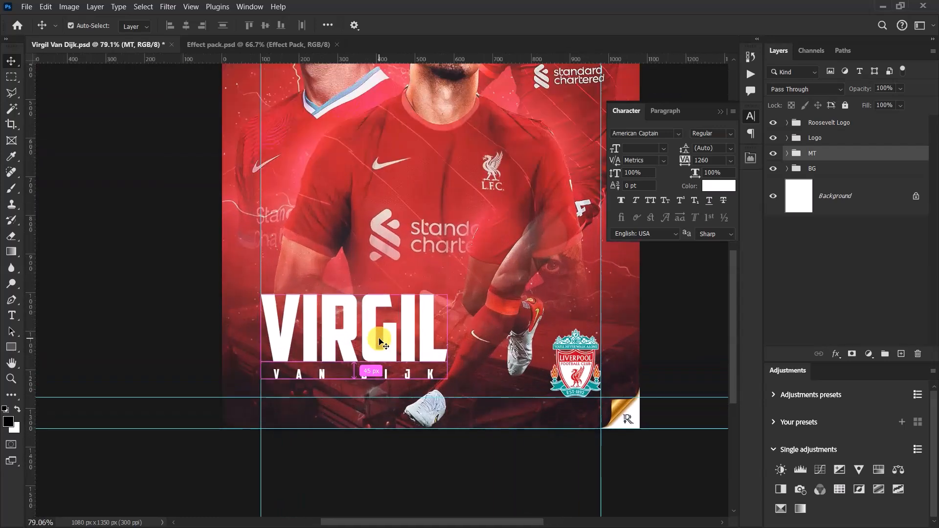
key(ctrl+semicolon)
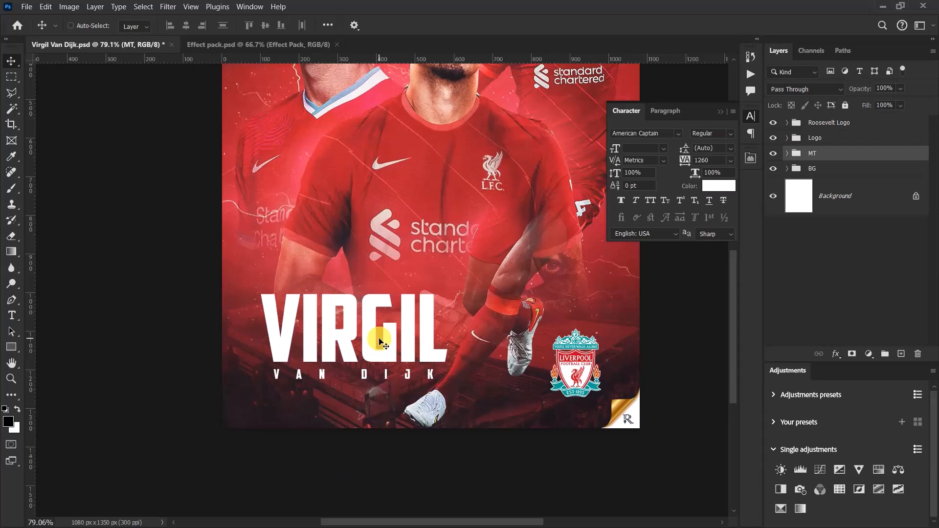
scroll(377, 338, down, 1)
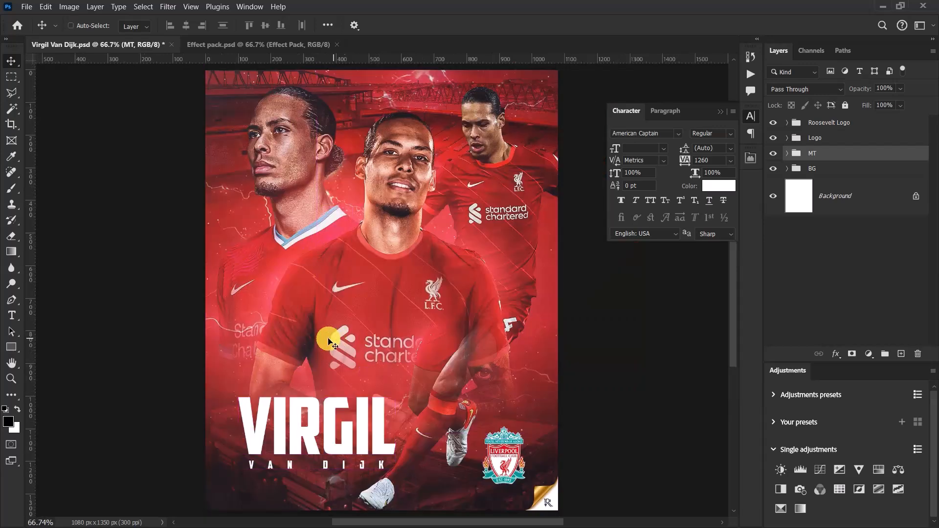
Nudge the Logo group with the Liverpool crest up slightly above the page-curl corner
click(811, 141)
key(Up)
key(Up)
key(Up)
key(Up)
key(Up)
key(Up)
key(Up)
key(Up)
key(Up)
key(Up)
key(Up)
key(Up)
key(Up)
key(Up)
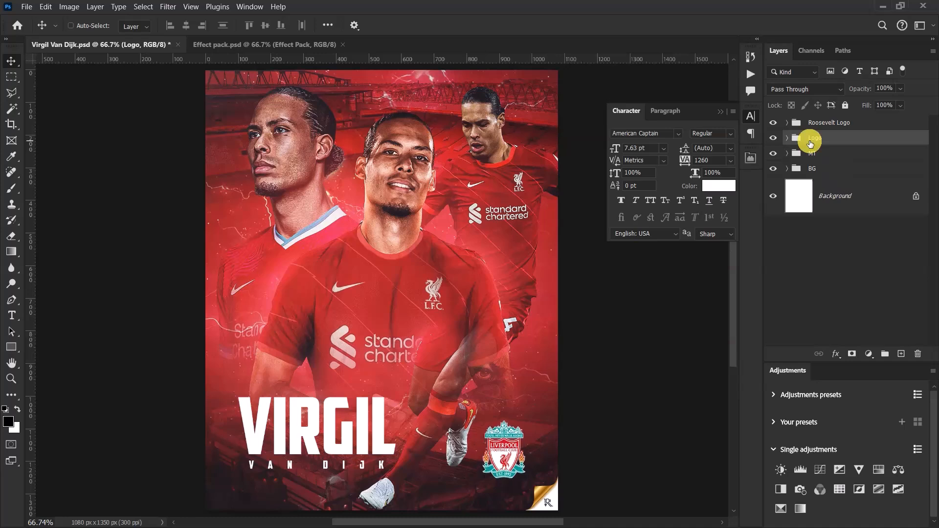
Show the guides again and raise the upper of the two bottom horizontal guides to the crest's lower edge
key(ctrl+semicolon)
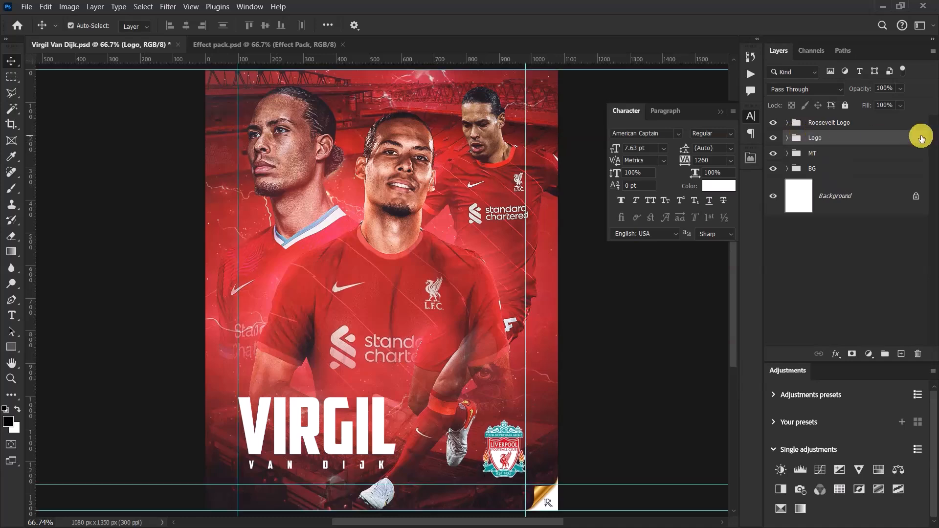
scroll(547, 461, up, 3)
drag(489, 498, 487, 486)
scroll(660, 377, down, 4)
scroll(274, 361, up, 2)
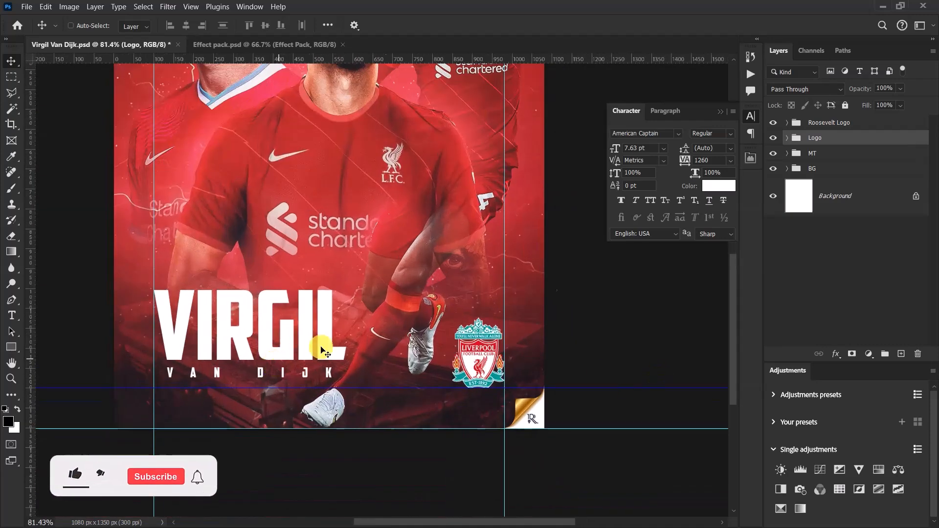
Lower the MT text group onto the horizontal guide and scale it down slightly, keeping its left edge on the vertical guide
click(844, 160)
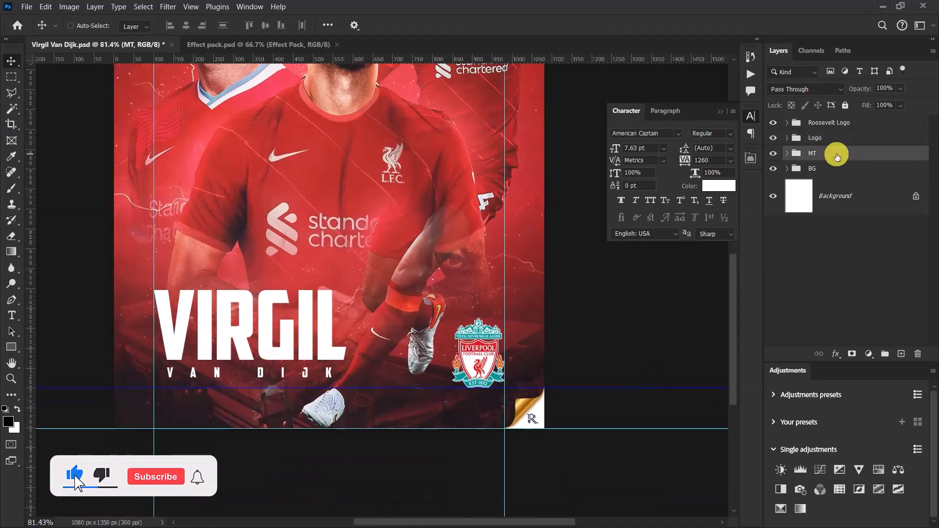
drag(228, 310, 227, 320)
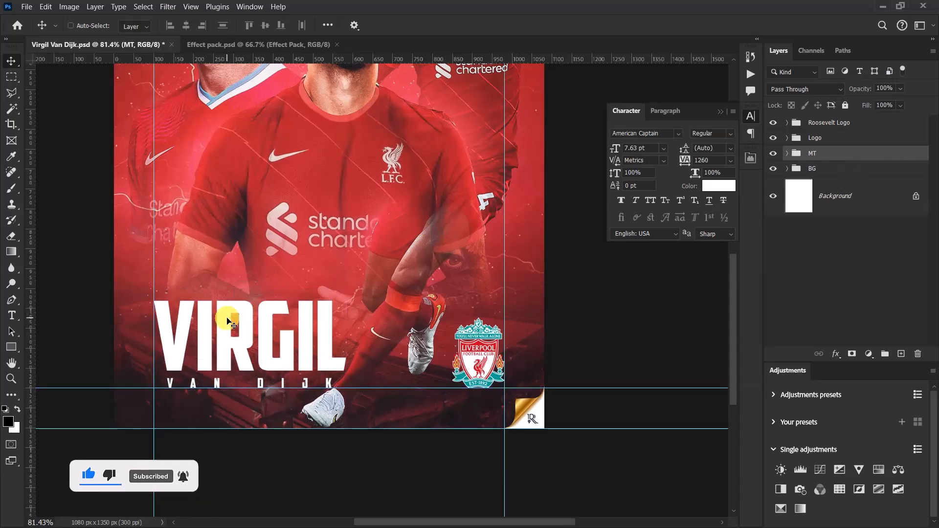
key(ctrl)
key(ctrl+t)
drag(346, 302, 335, 300)
click(606, 25)
scroll(369, 267, down, 2)
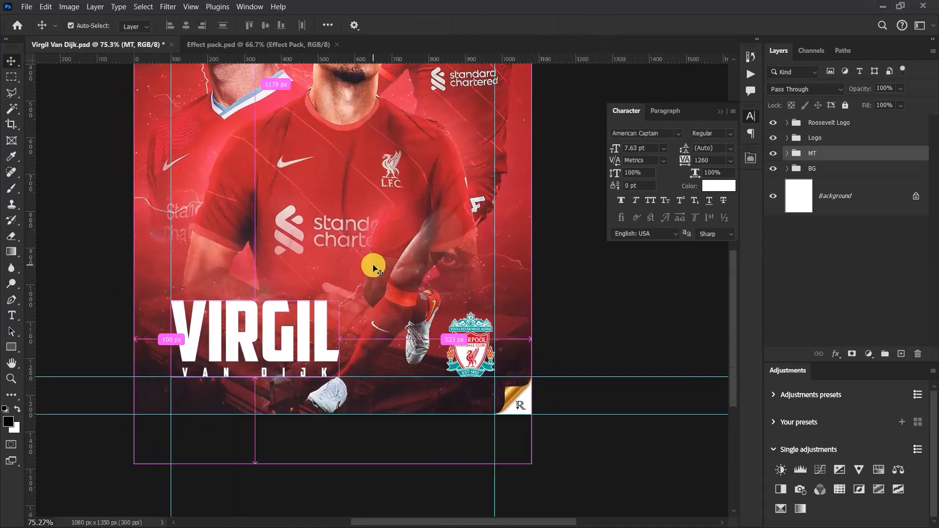
scroll(373, 268, down, 2)
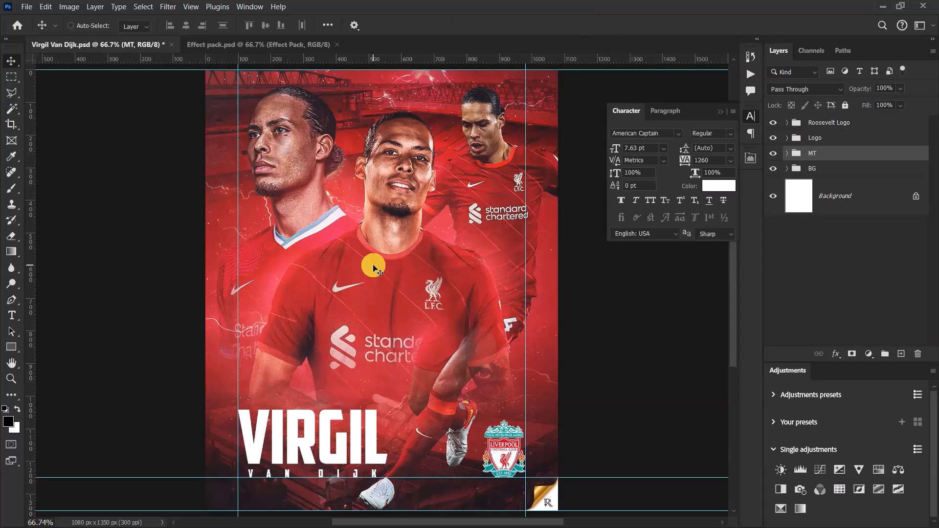